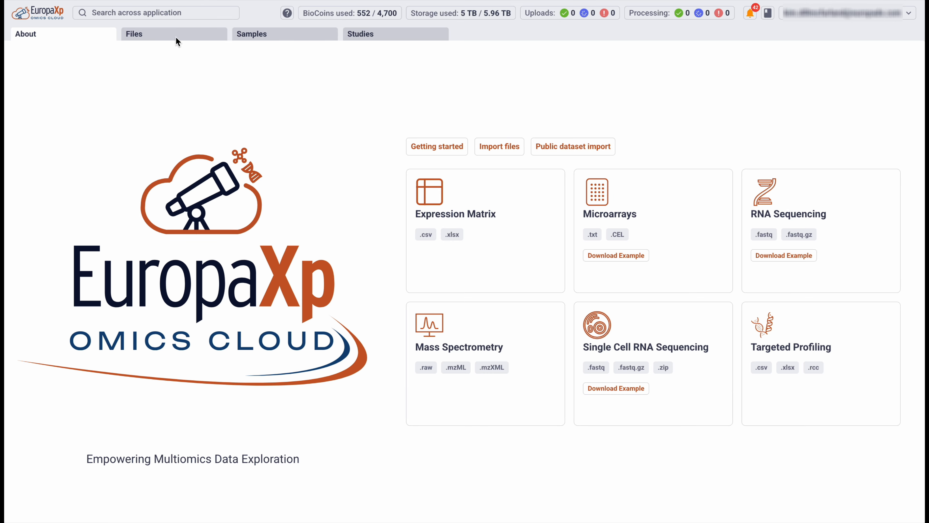
Search GEO from the external data upload with the query "I'm interested in rhinovirus, dendritic cells, and anti-IL-5 therapy in humans".
click(134, 36)
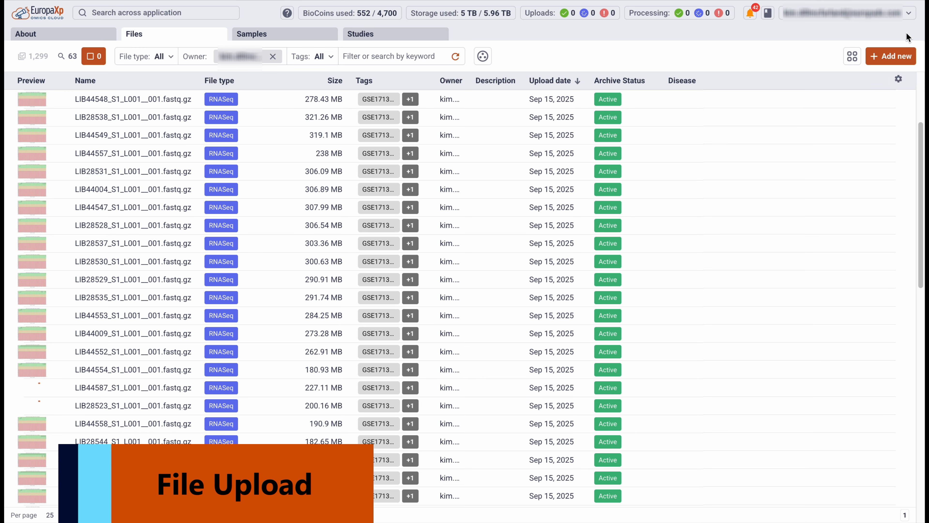
click(896, 58)
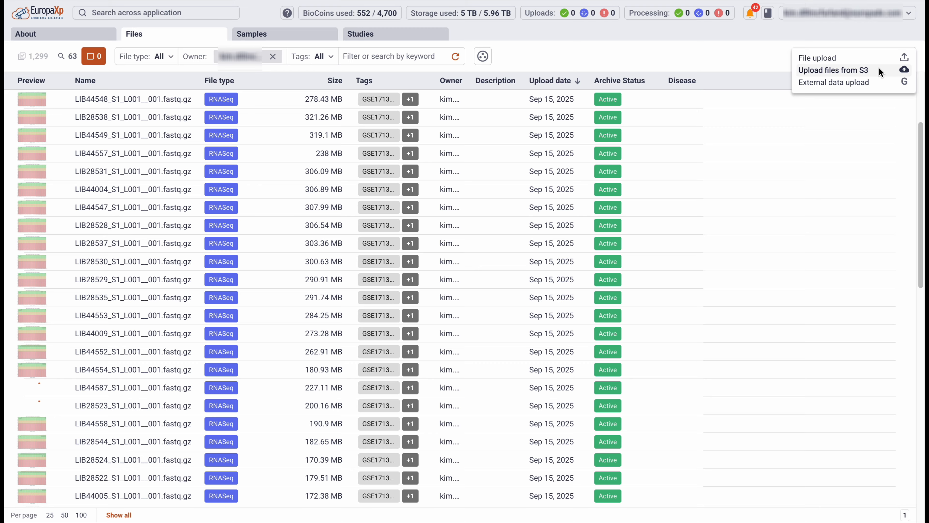
click(876, 82)
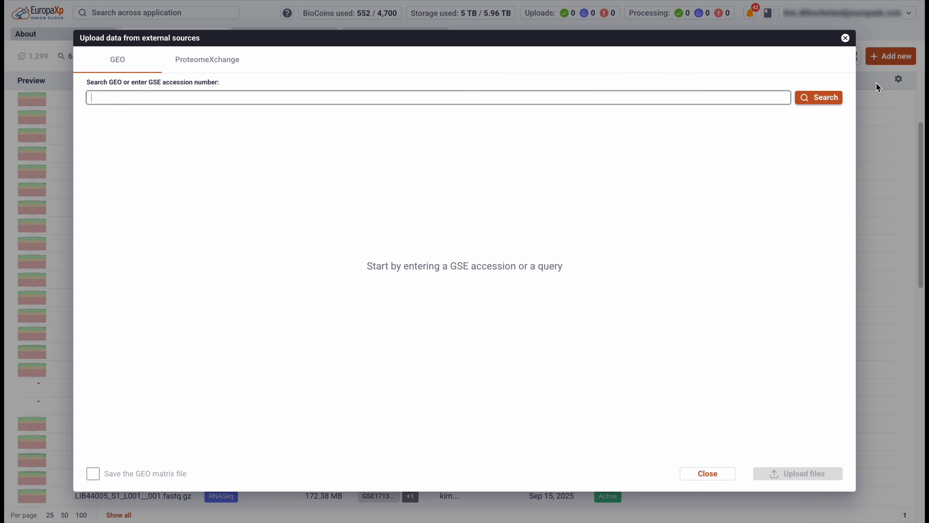
text(I'm interested in rhinovirus, dendritic cells, and anti-IL-5 therapy in humans)
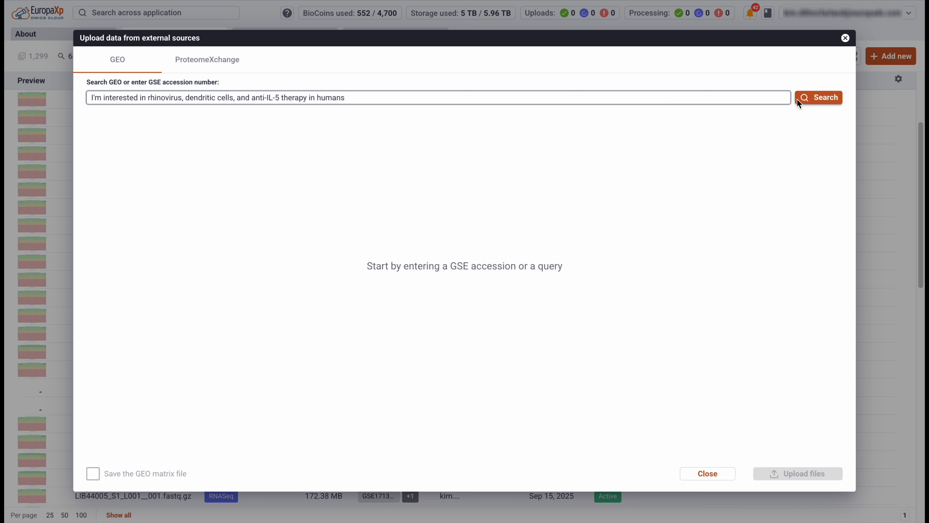
click(817, 104)
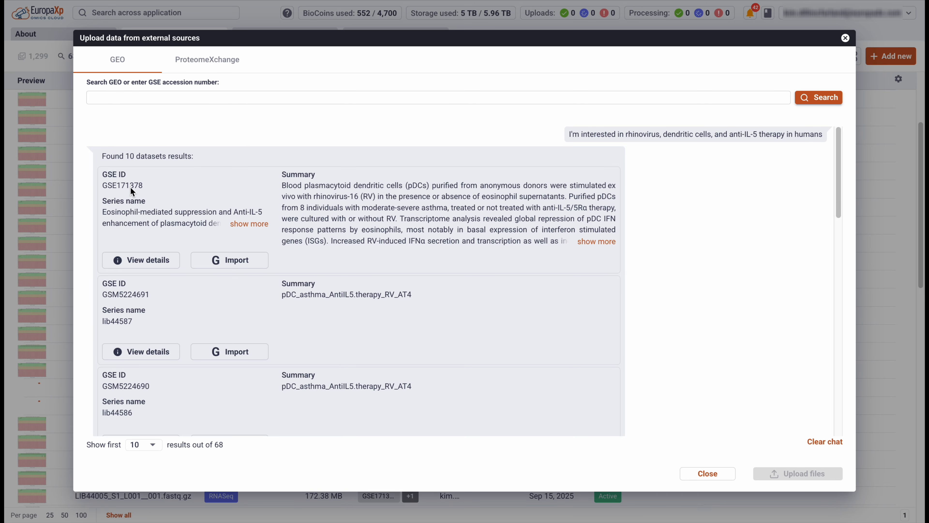
Examine the full series name and the GEO record of dataset GSE171378, and return to the search results.
drag(148, 187, 103, 188)
click(247, 225)
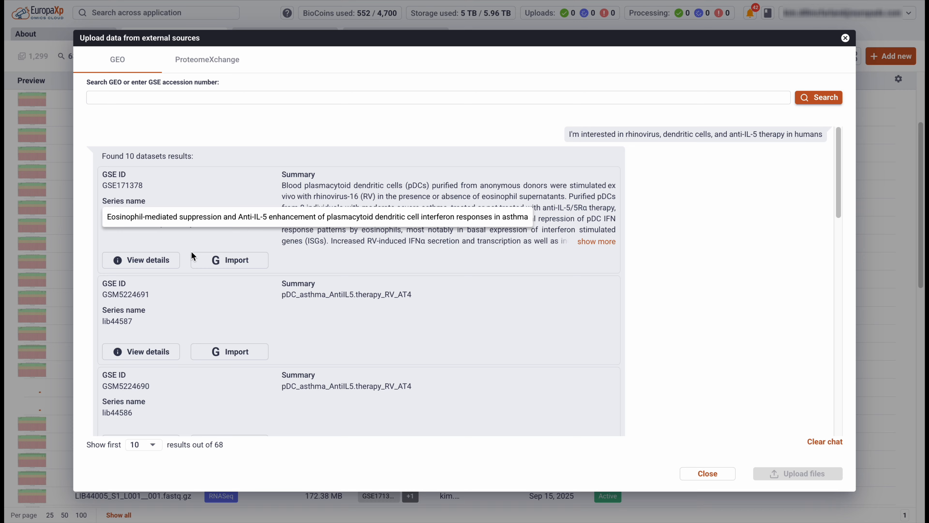
click(160, 243)
click(132, 263)
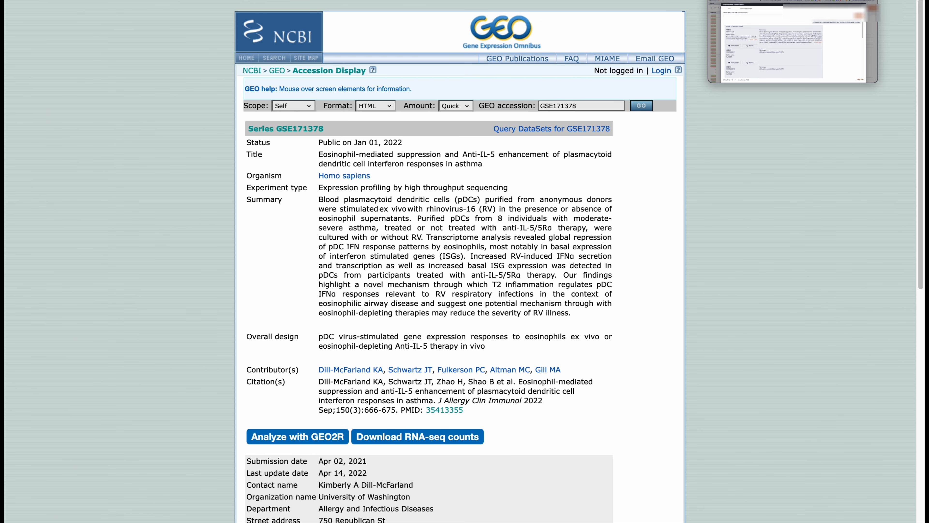
click(753, 1)
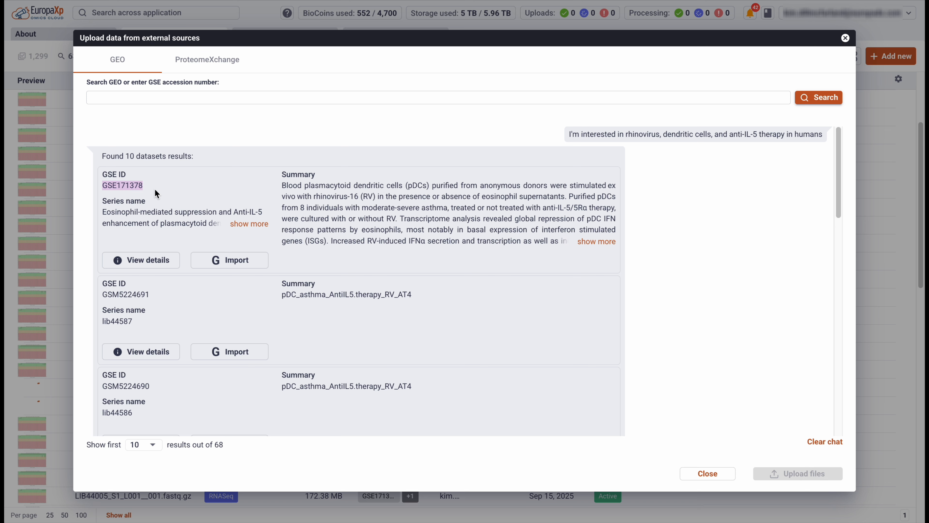
Bring up the sample list of GSE171378 for import and look through its samples.
click(229, 259)
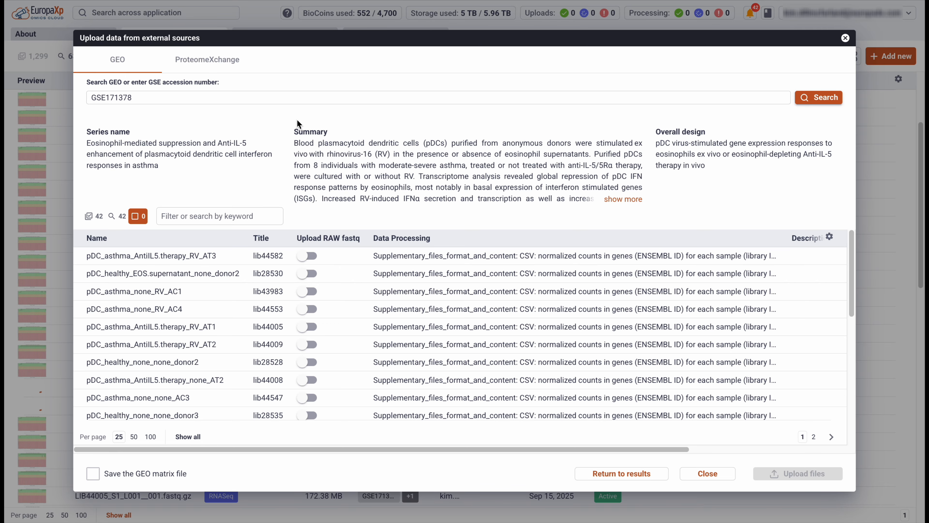
scroll(344, 253, down, 3)
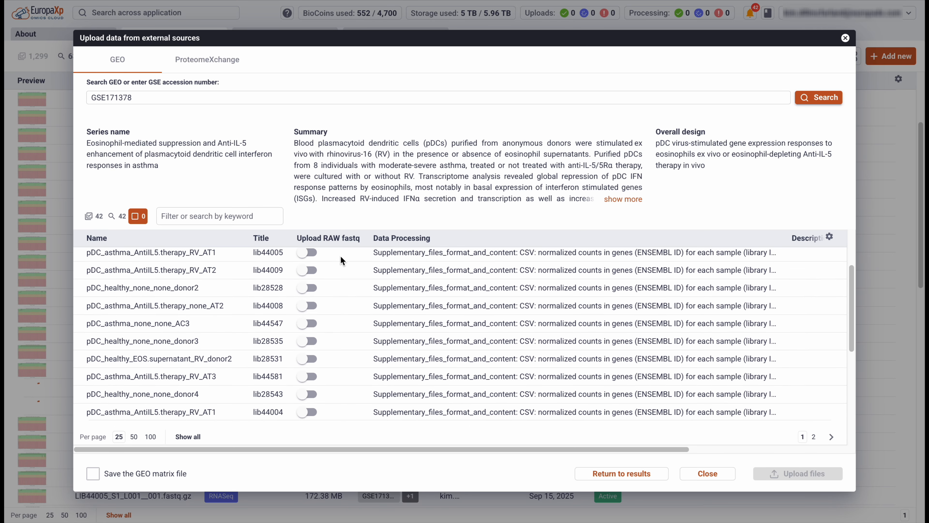
scroll(341, 260, up, 3)
Enable raw fastq upload for samples lib44582, lib28530 and lib43983, and close the external upload without uploading.
click(309, 257)
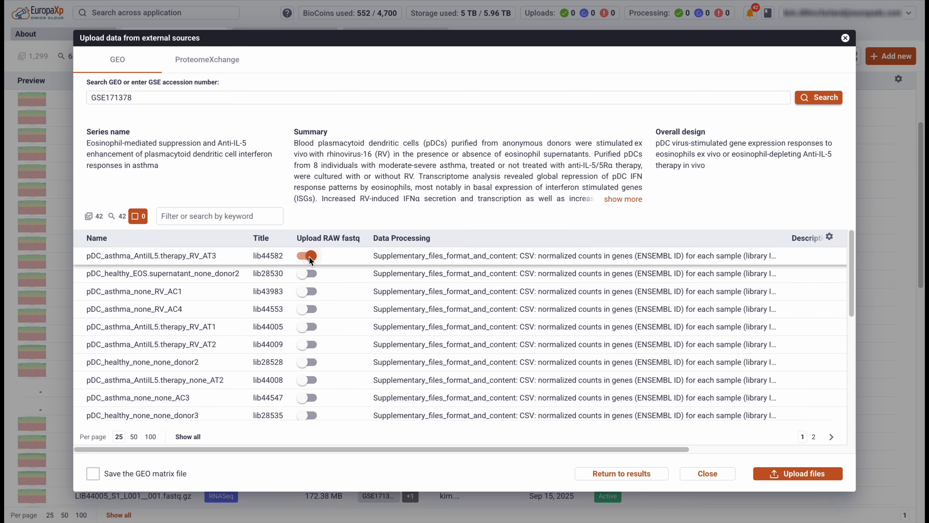
click(310, 273)
click(311, 291)
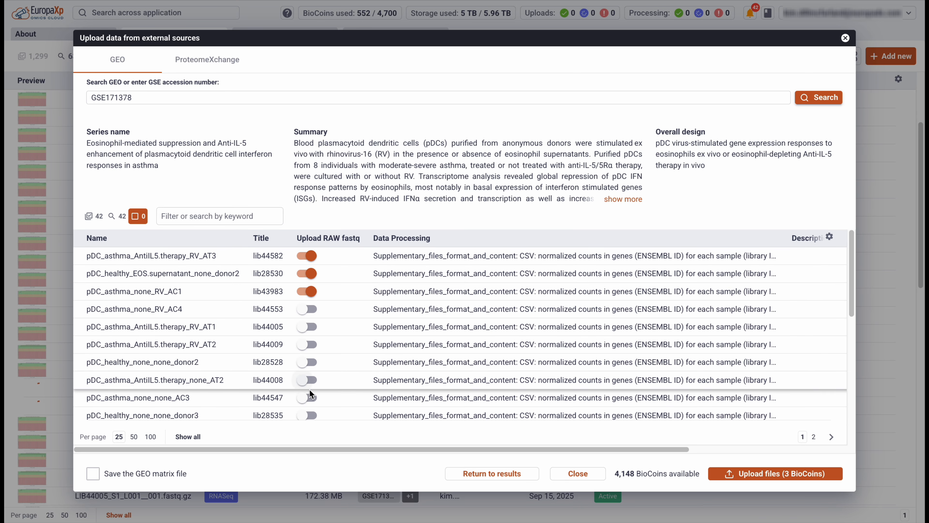
scroll(312, 418, down, 1)
scroll(312, 418, down, 5)
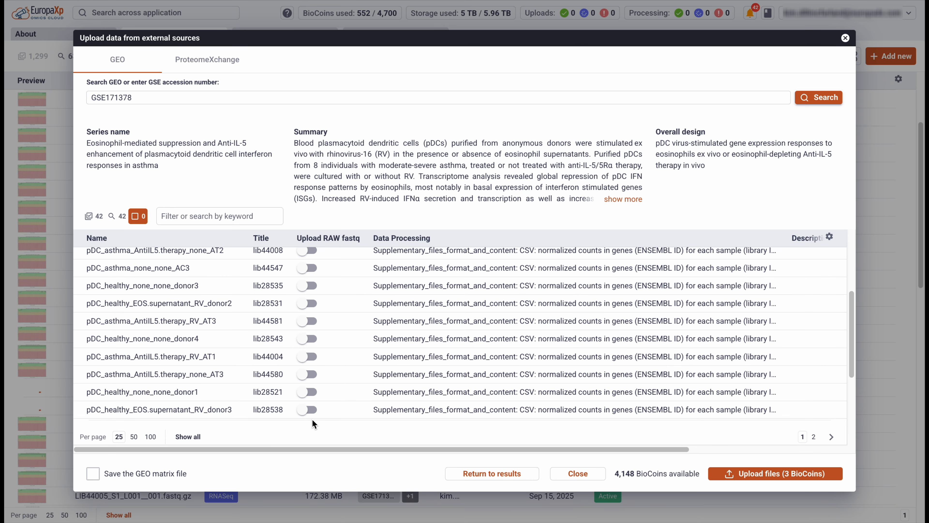
scroll(393, 320, up, 6)
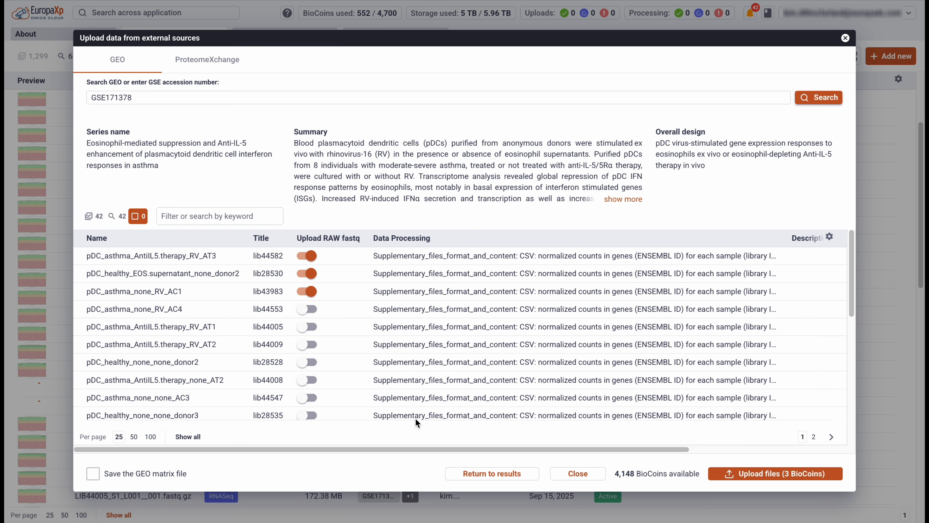
click(592, 475)
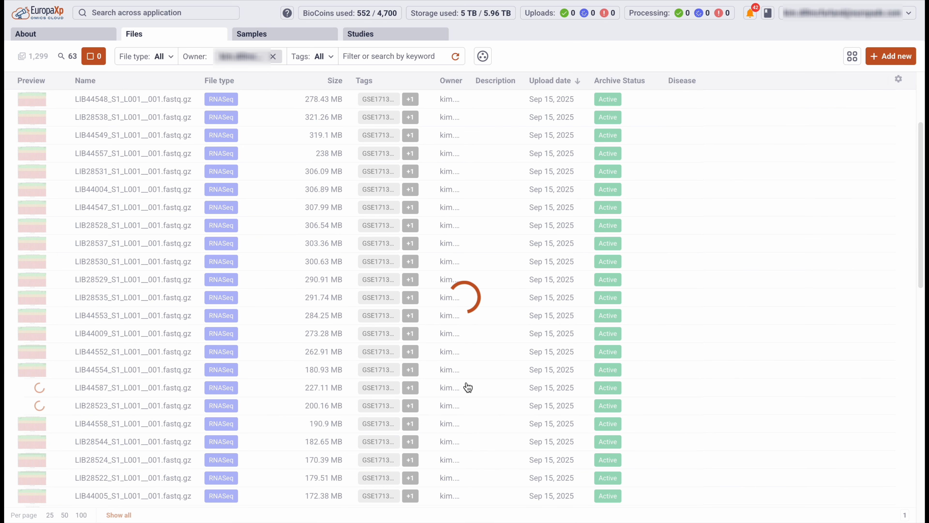
Open the FastQC report of LIB44582_S1_L001__001.fastq.gz and examine it from basic statistics through per base sequence content.
scroll(148, 137, up, 4)
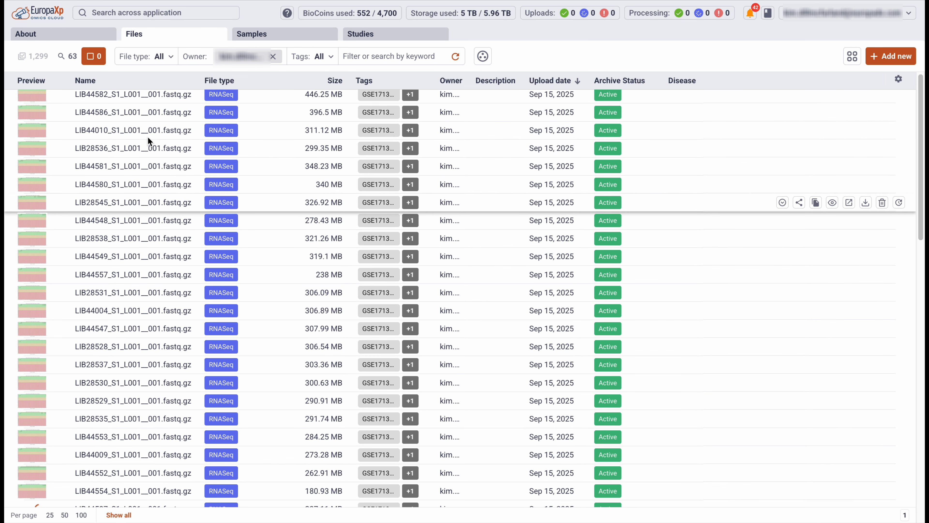
scroll(147, 136, down, 15)
scroll(148, 135, up, 5)
scroll(148, 135, up, 10)
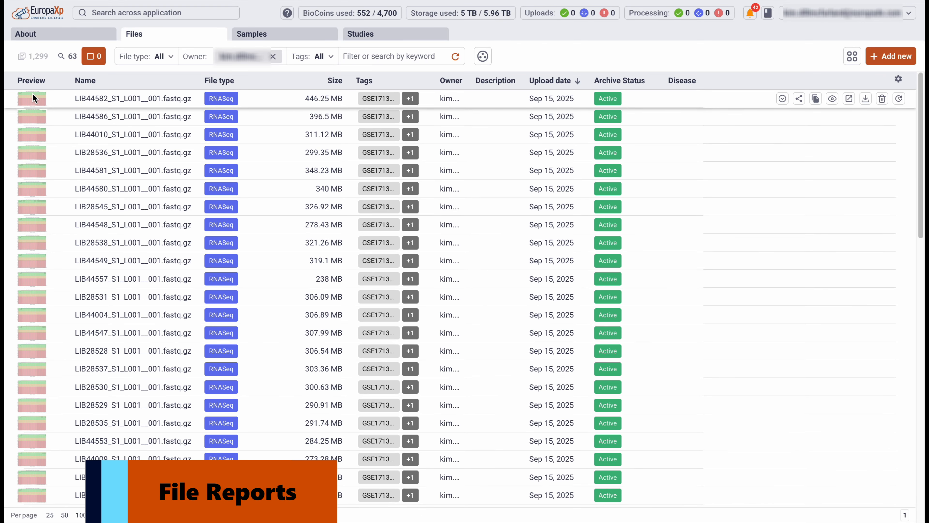
click(33, 96)
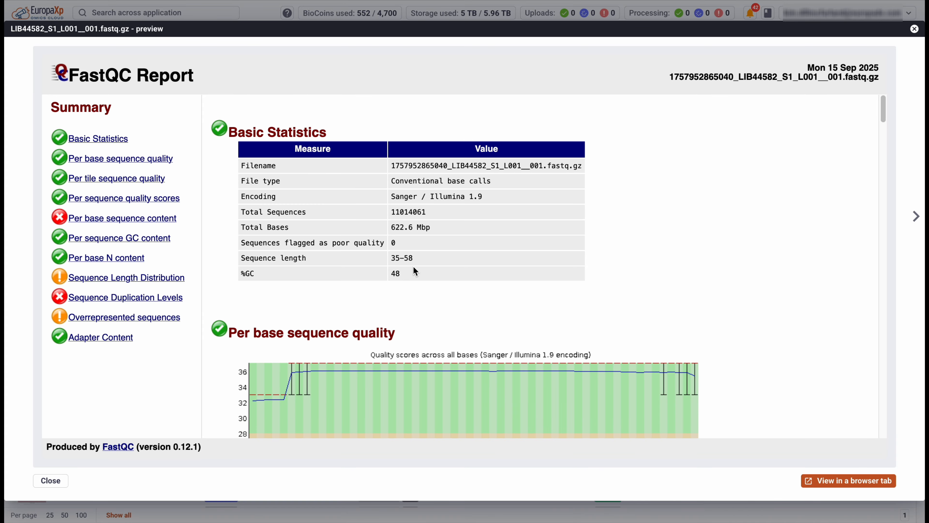
scroll(416, 271, down, 8)
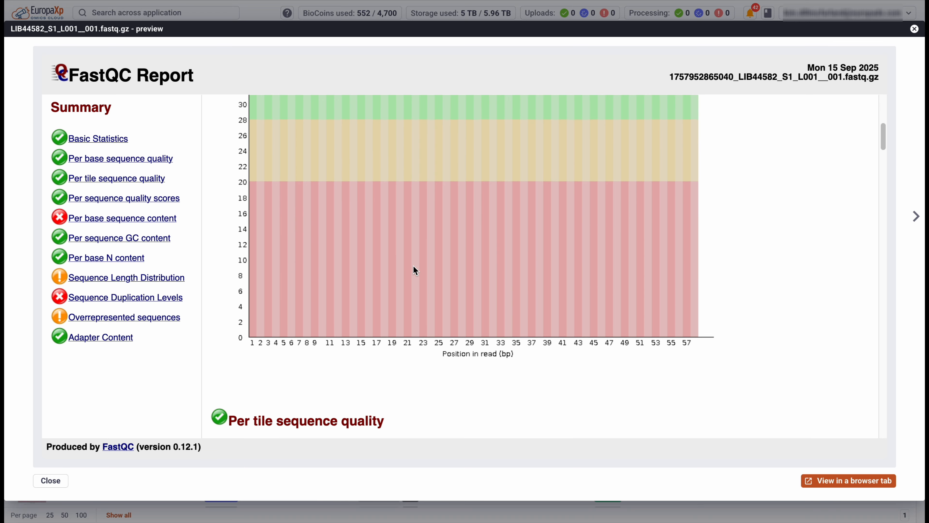
scroll(416, 270, down, 18)
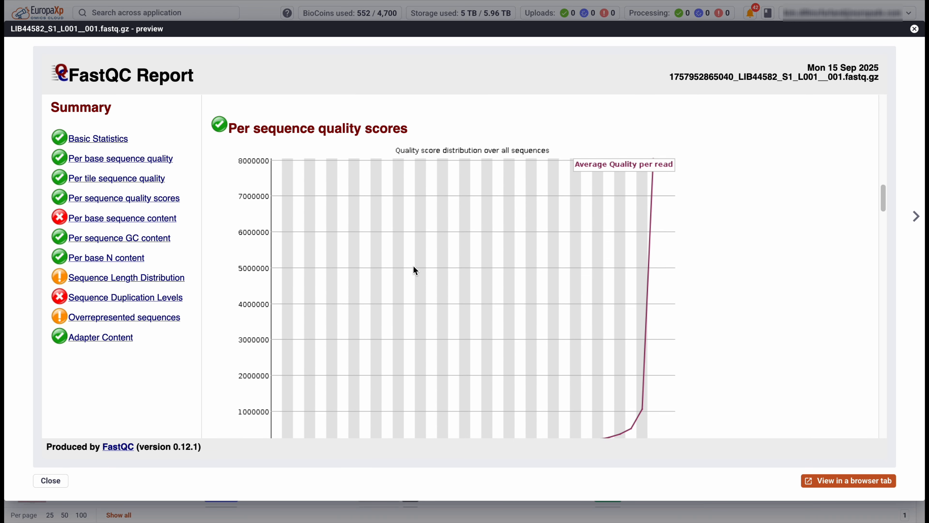
scroll(416, 270, down, 12)
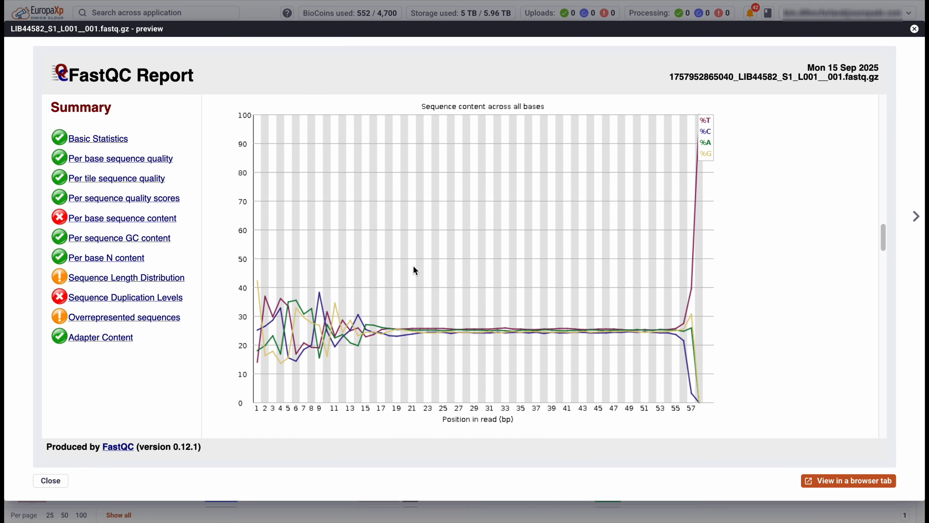
scroll(401, 281, up, 1)
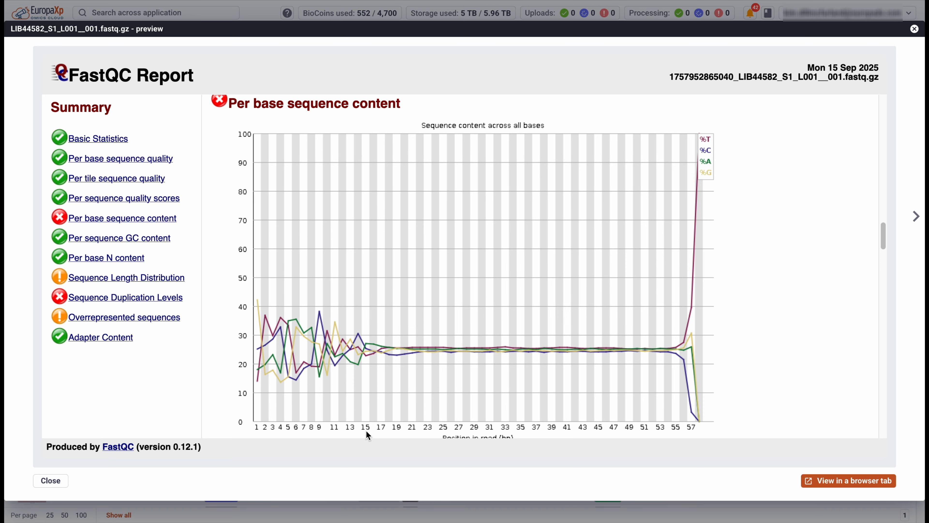
Examine the rest of the FastQC report, from GC content through duplication levels, overrepresented sequences and adapter content.
scroll(445, 396, down, 15)
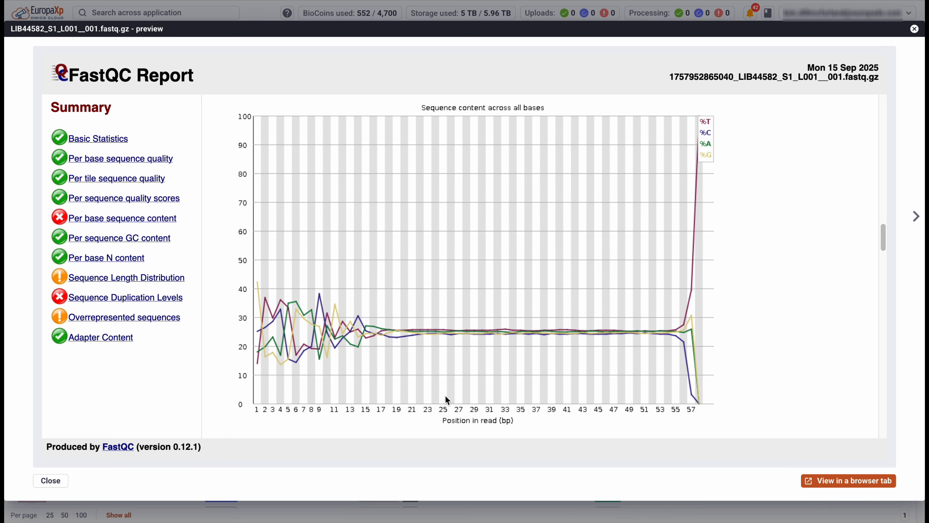
scroll(445, 396, down, 12)
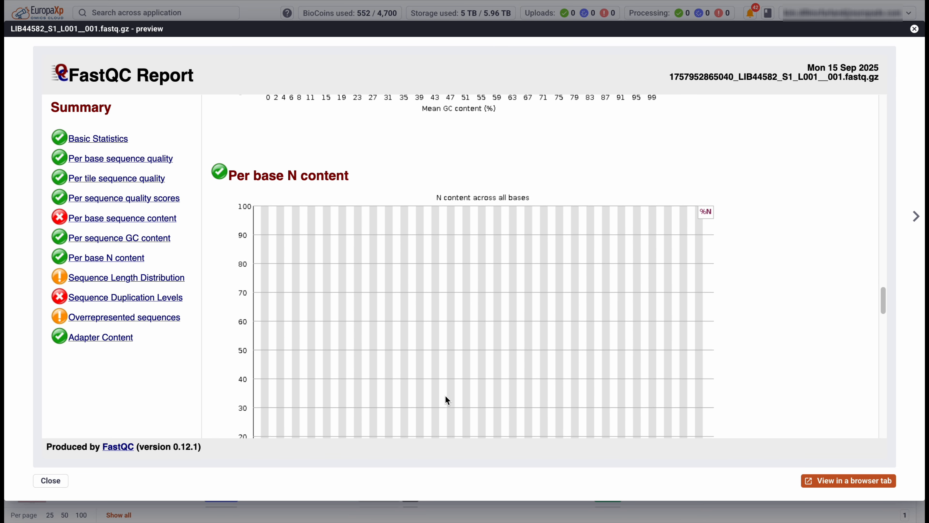
scroll(445, 396, down, 12)
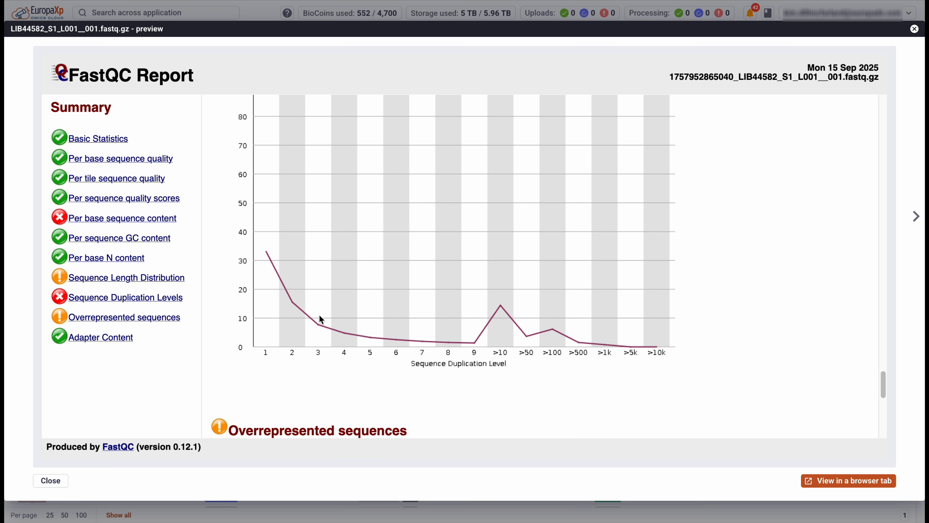
scroll(416, 368, down, 6)
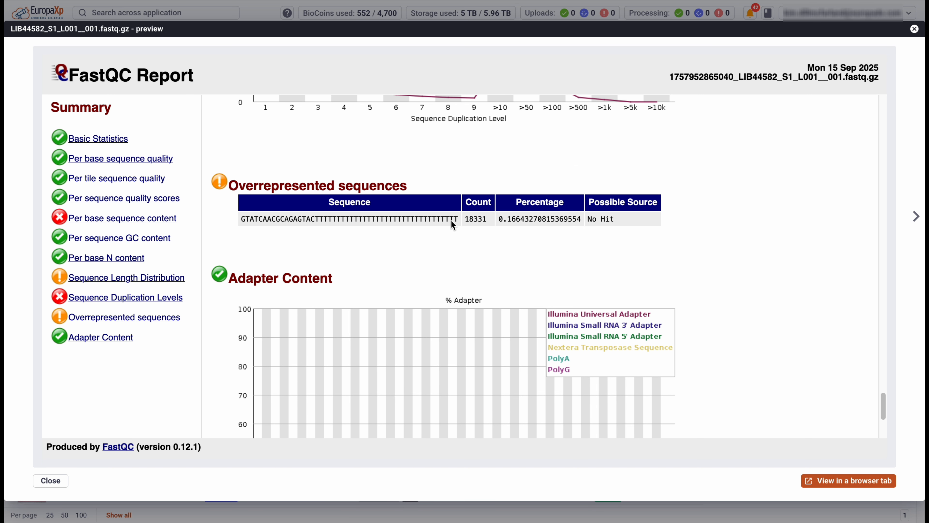
scroll(453, 221, down, 5)
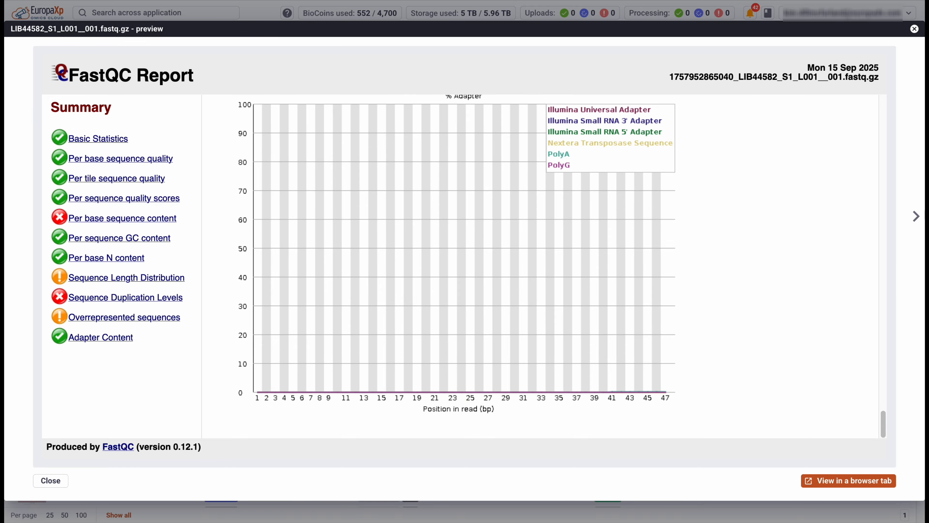
Compare the per base sequence content in the FastQC reports of LIB44586 and the file after it, and close the preview.
click(915, 216)
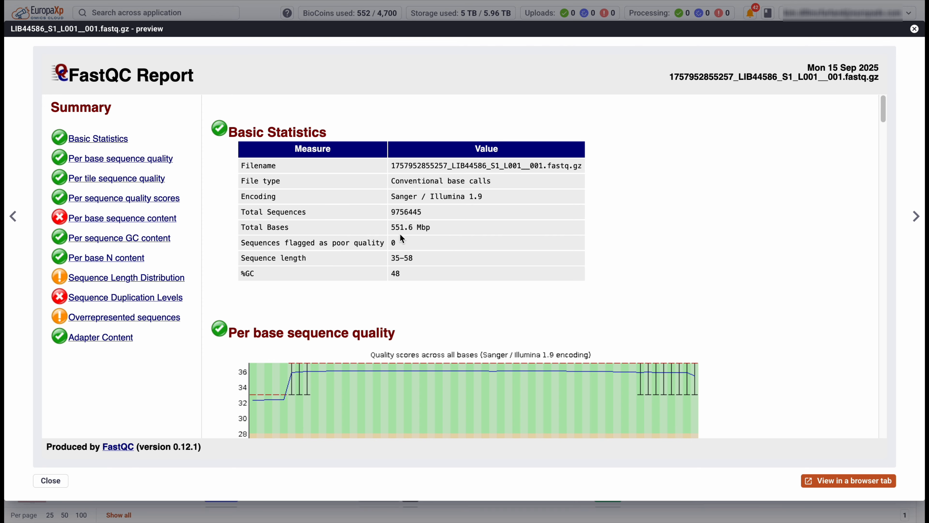
click(153, 218)
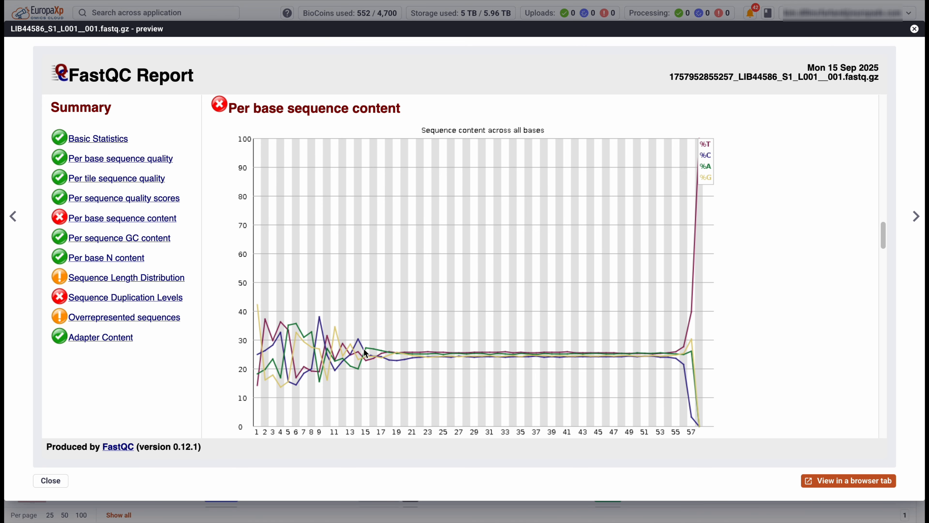
click(914, 216)
click(127, 218)
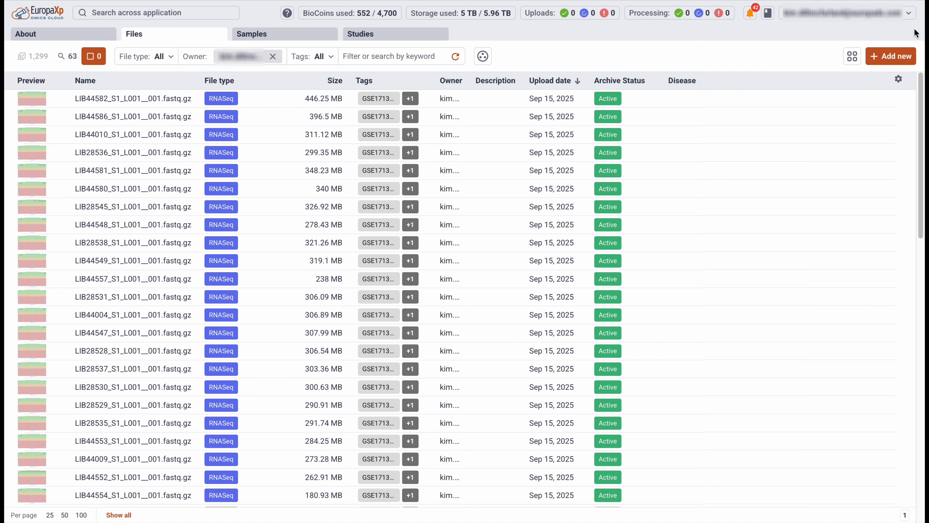
click(914, 29)
Open the preview of the GSE171378 source matrix and show its Log2 heatmap in the full overview.
click(269, 101)
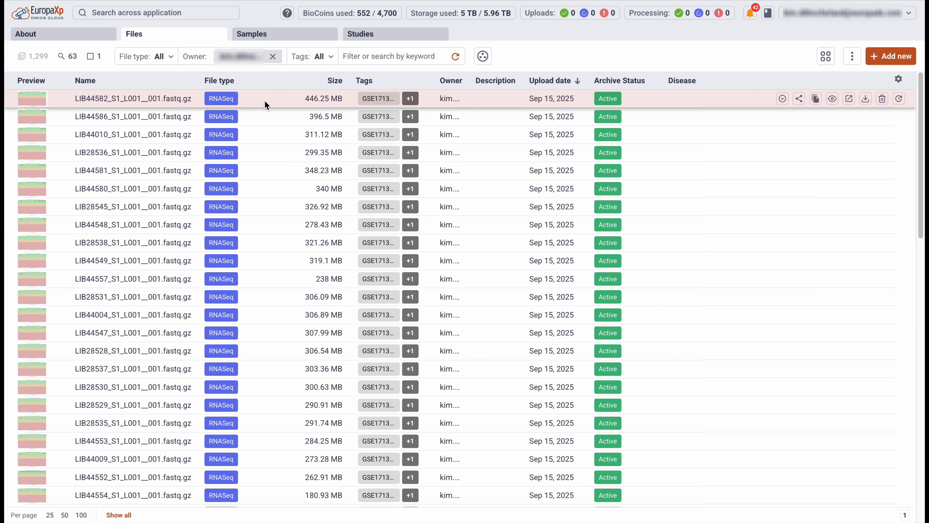
scroll(266, 137, down, 8)
scroll(267, 136, down, 6)
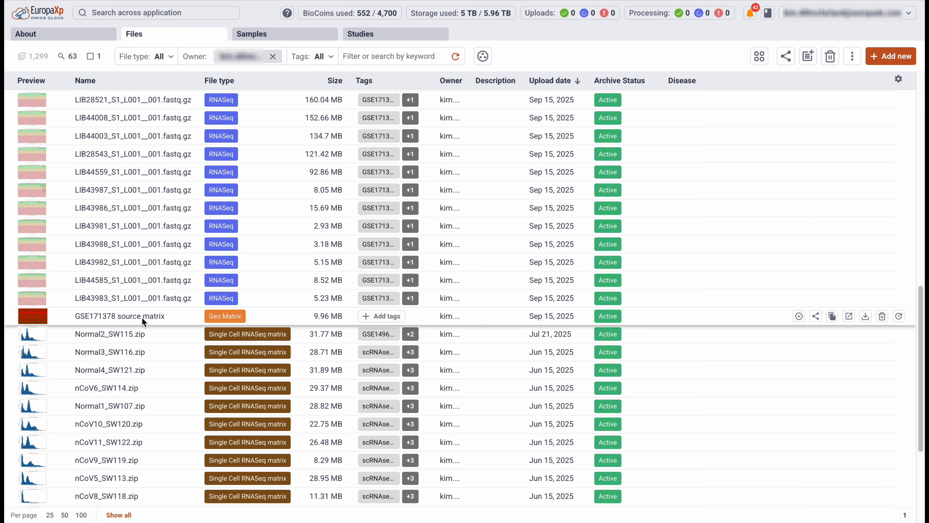
click(37, 316)
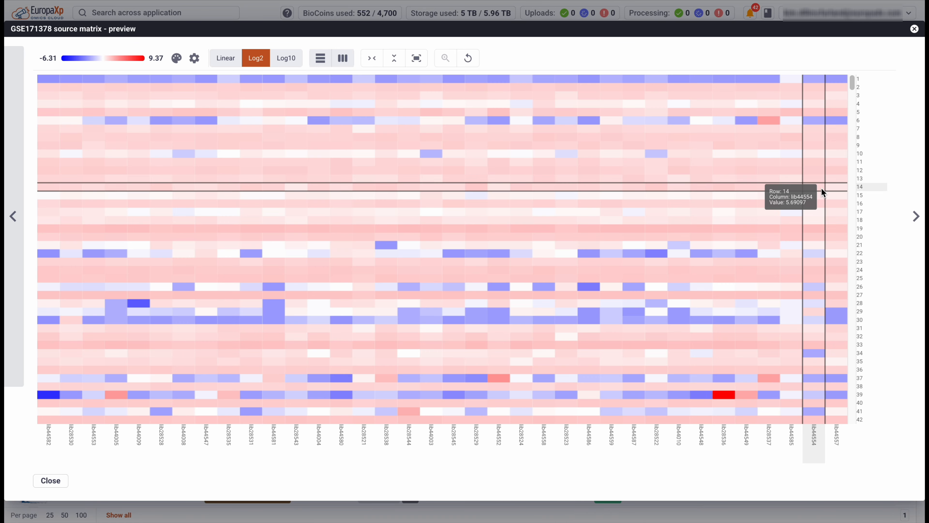
scroll(821, 188, down, 15)
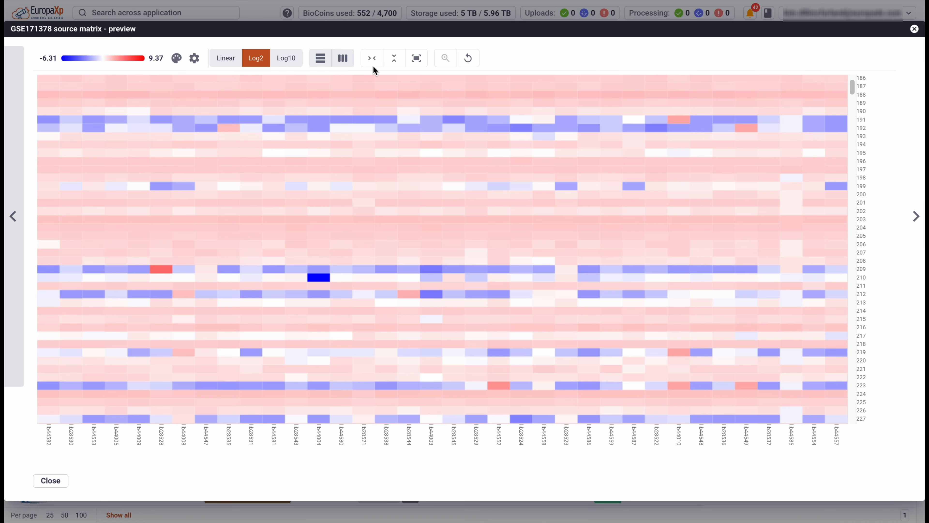
click(415, 58)
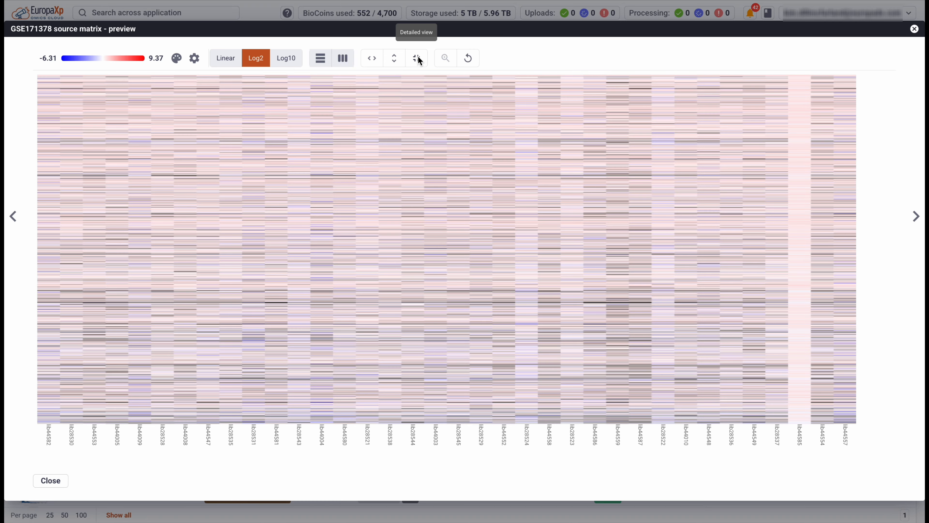
View the source matrix heatmap on the linear and Log2 scales with the purple-green-yellow palette, and close the preview.
click(217, 59)
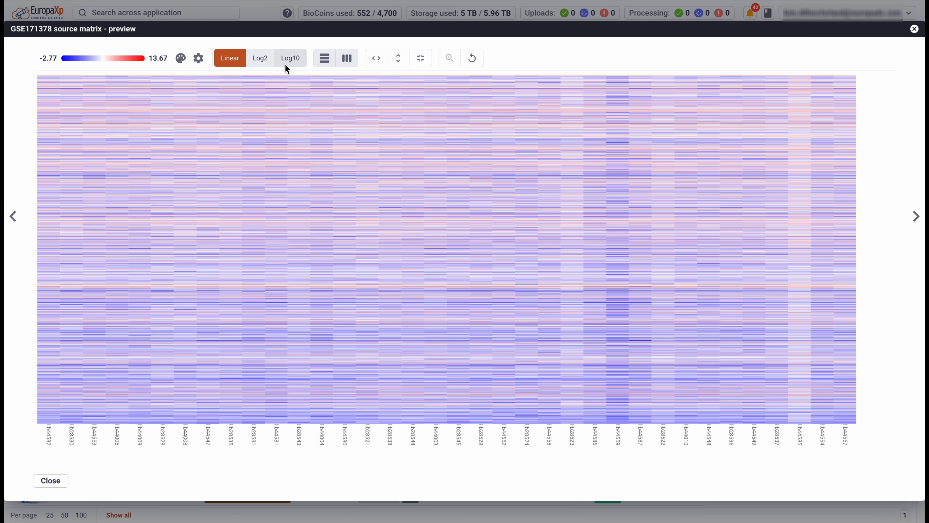
click(181, 59)
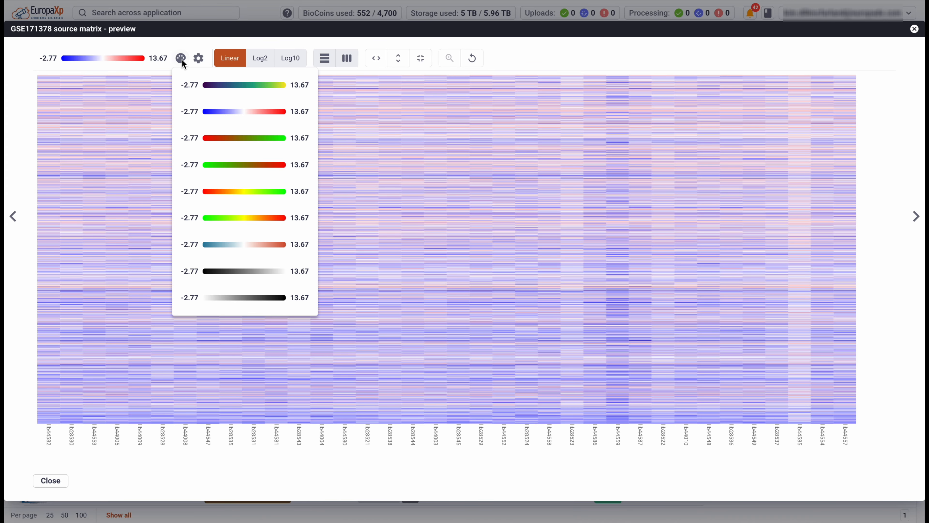
click(233, 88)
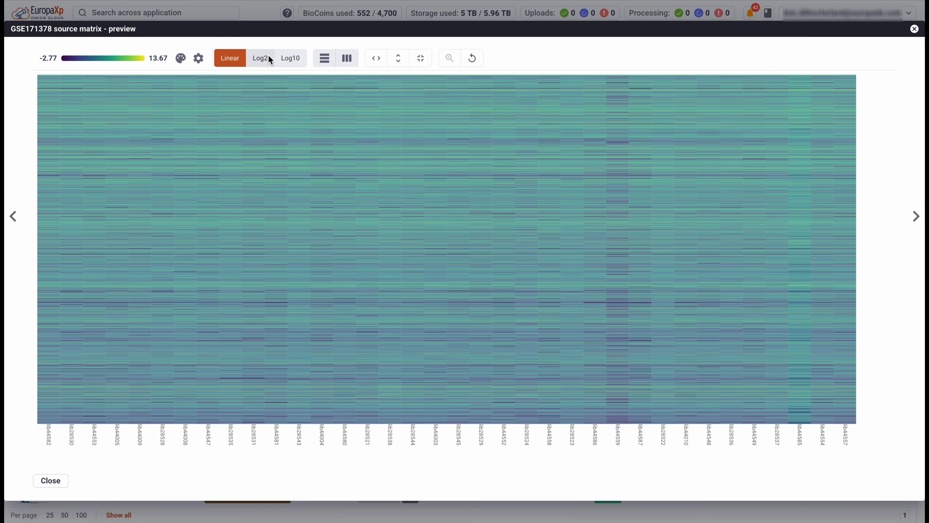
click(271, 60)
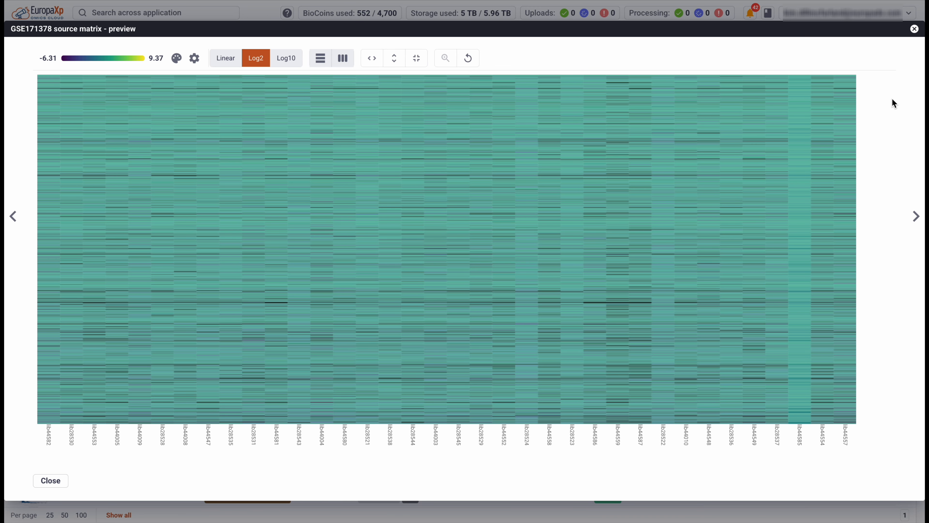
click(914, 29)
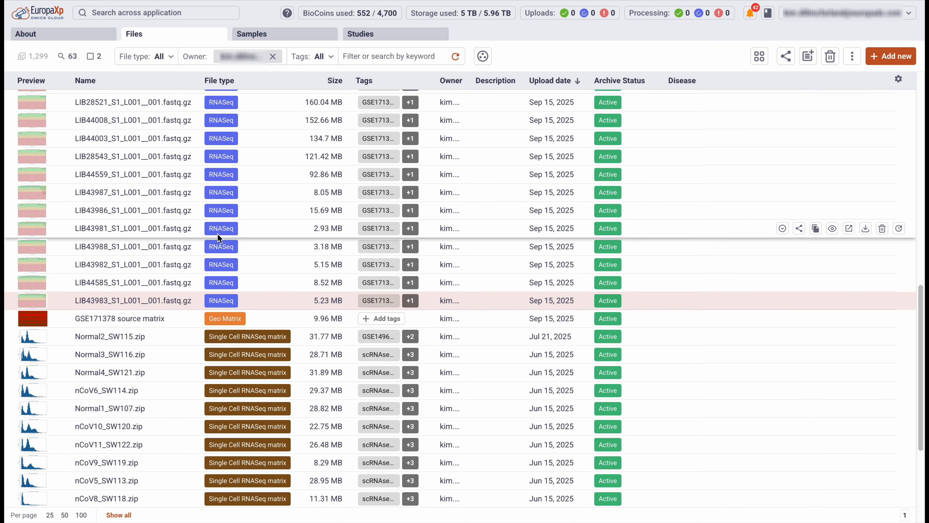
Select all the GSE171378 fastq files, from LIB43983_S1_L001__001.fastq.gz up to LIB44582_S1_L001__001.fastq.gz, and check the selection.
scroll(217, 234, up, 15)
shift+click(152, 97)
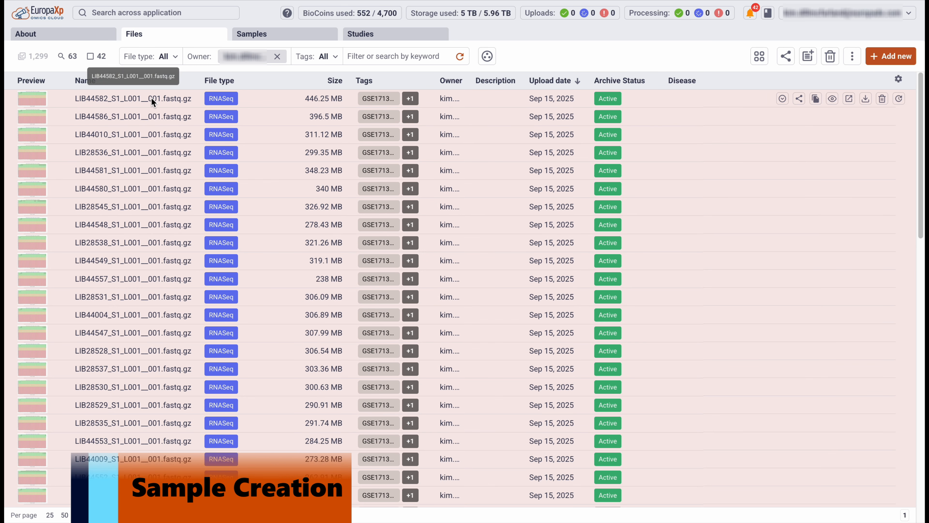
scroll(186, 265, down, 9)
scroll(186, 266, down, 6)
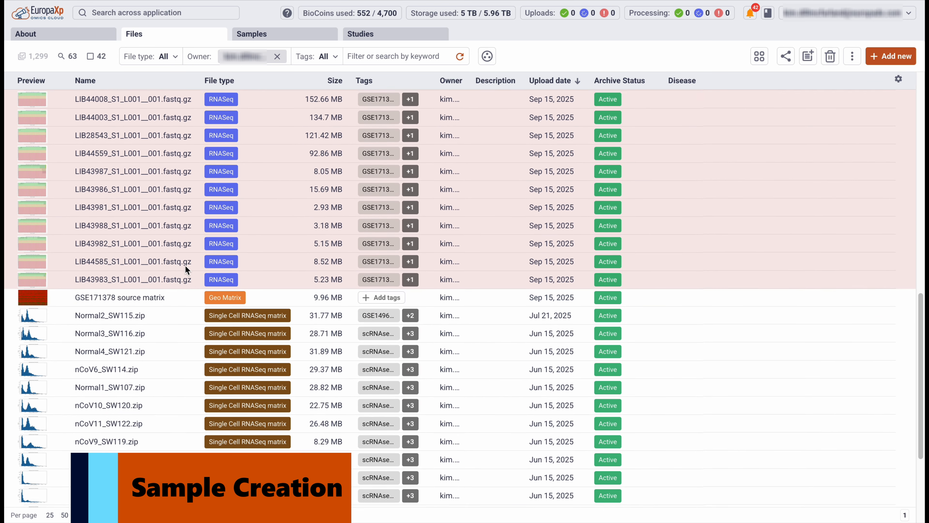
scroll(185, 265, up, 12)
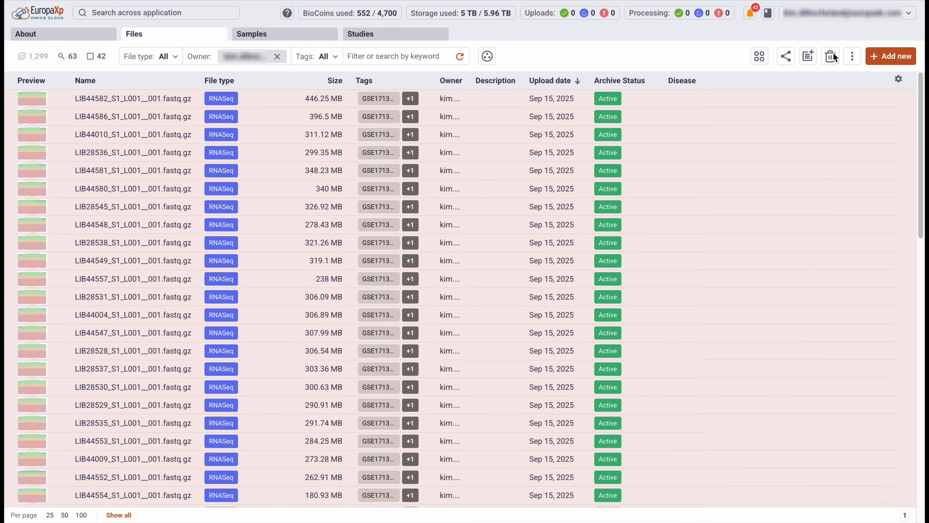
Set up NGS samples from the selected files with prefix GSE171378_, reference genome homo_sapiens (GRCh38) and a 5-prime base pair trim of 15.
click(808, 57)
click(514, 93)
text(GSE171378)
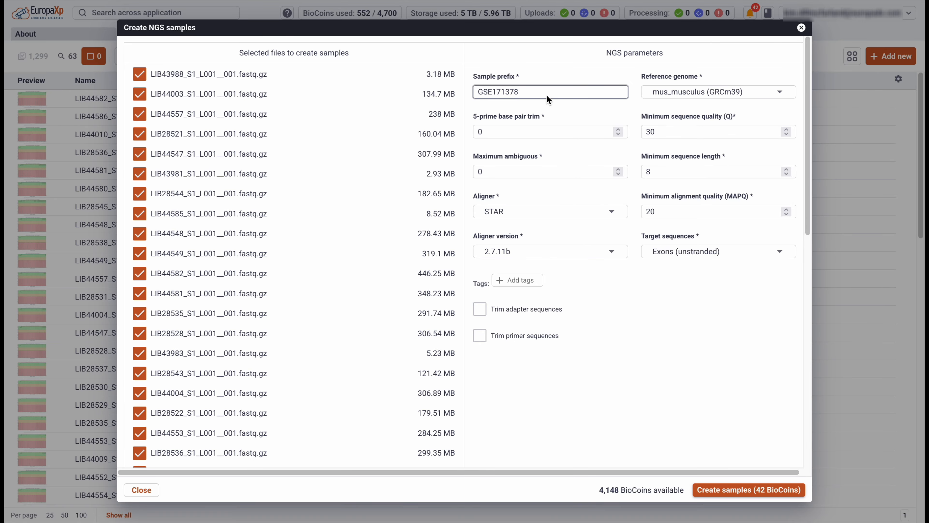
click(662, 93)
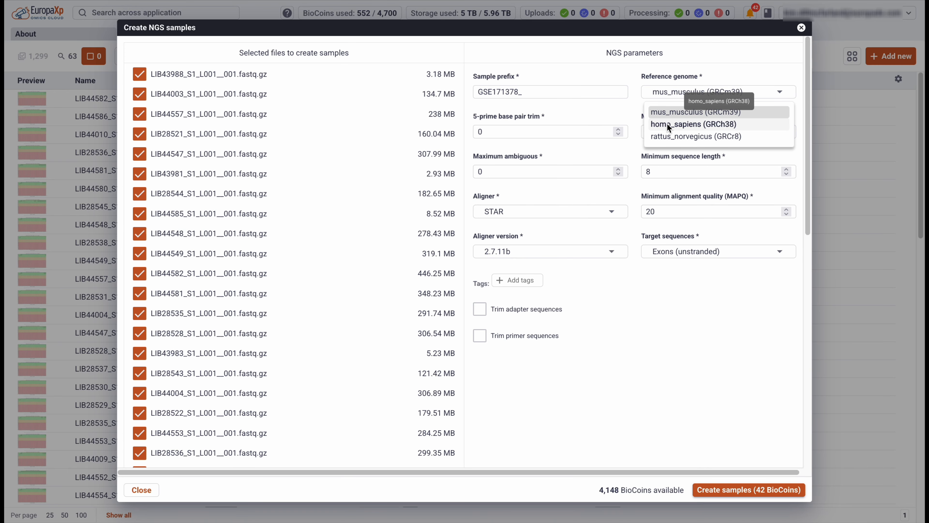
click(667, 124)
click(525, 131)
text(15)
click(620, 148)
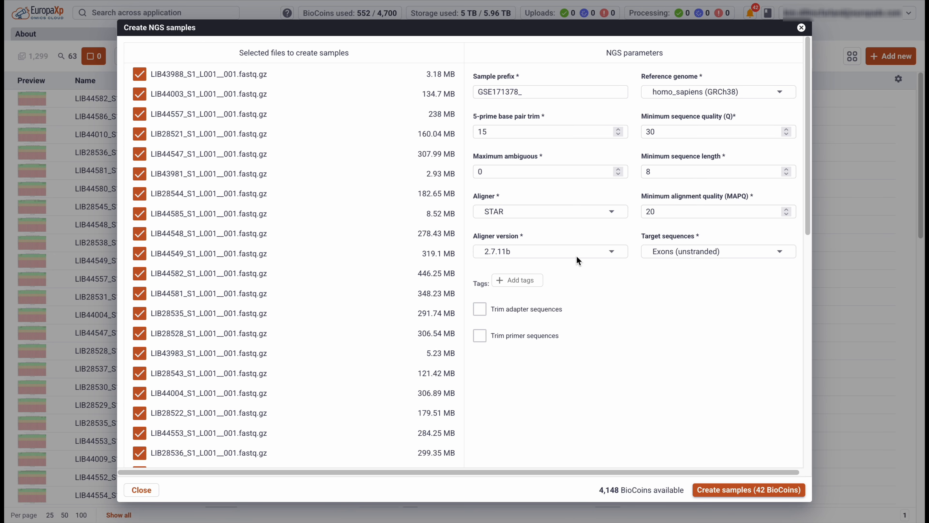
Examine the available aligners, the adapter list and the primer trimming options, keeping STAR and leaving both trimming options off.
click(603, 217)
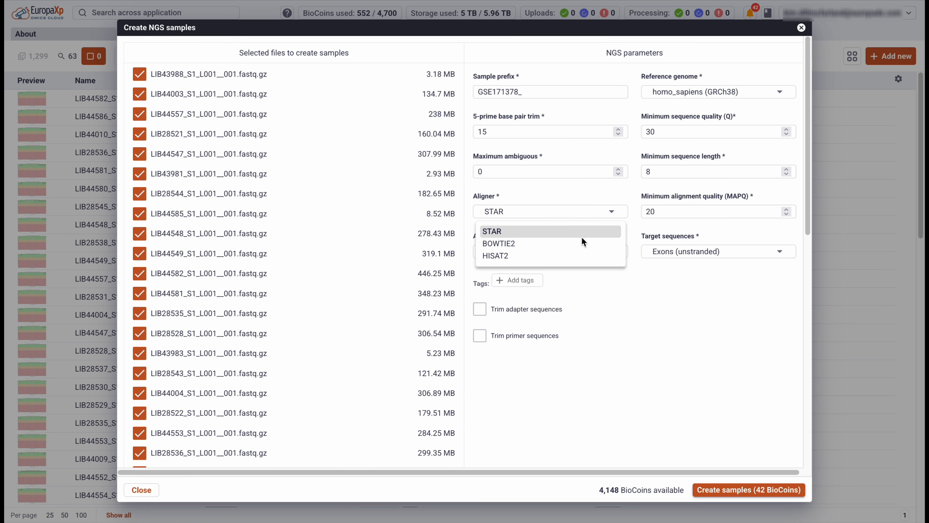
click(659, 282)
click(480, 307)
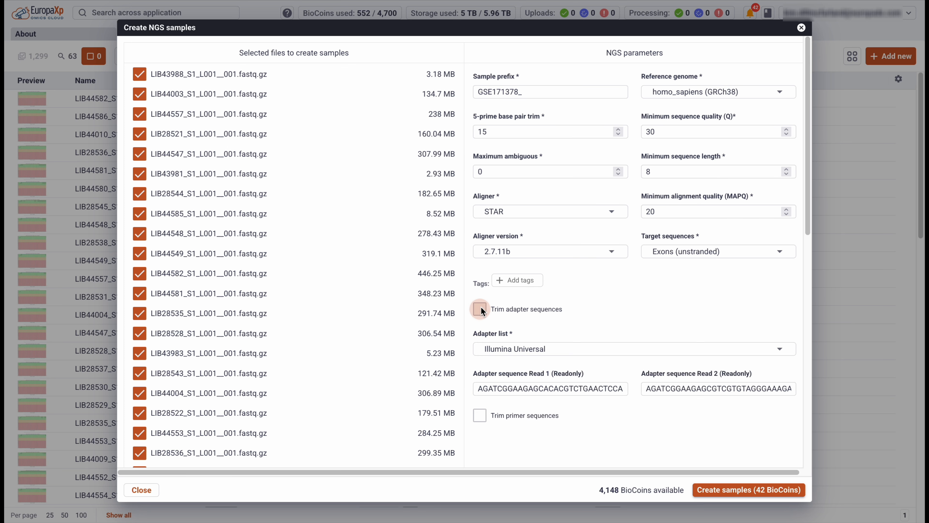
click(565, 351)
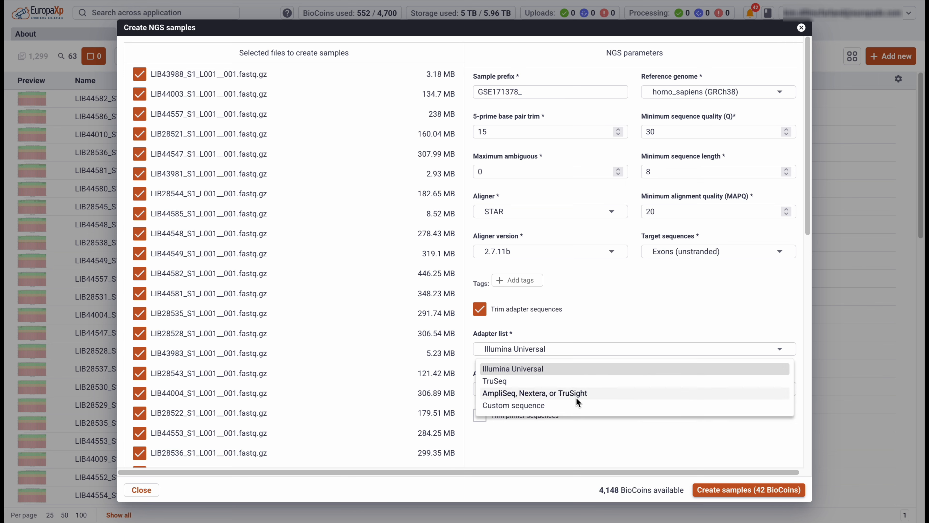
click(610, 311)
click(480, 309)
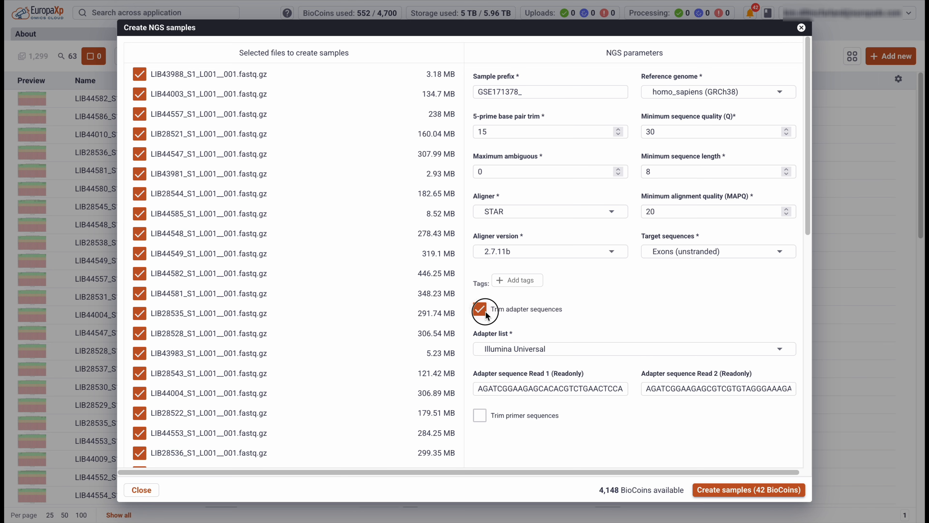
click(479, 336)
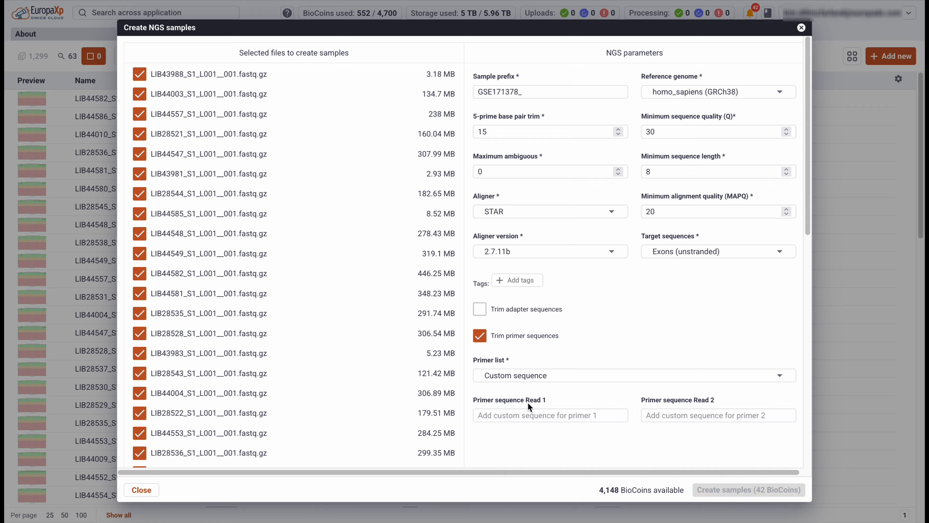
click(480, 335)
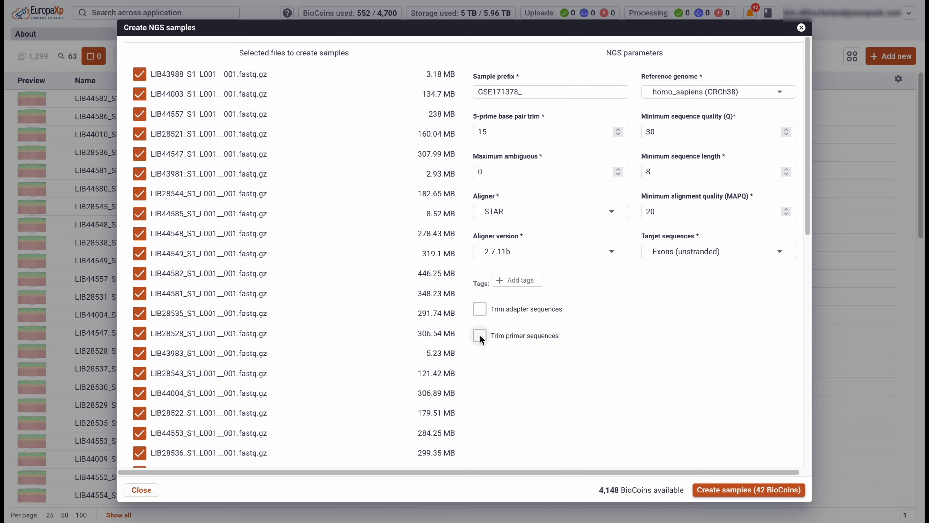
Start creating the NGS samples with the configured parameters.
click(753, 491)
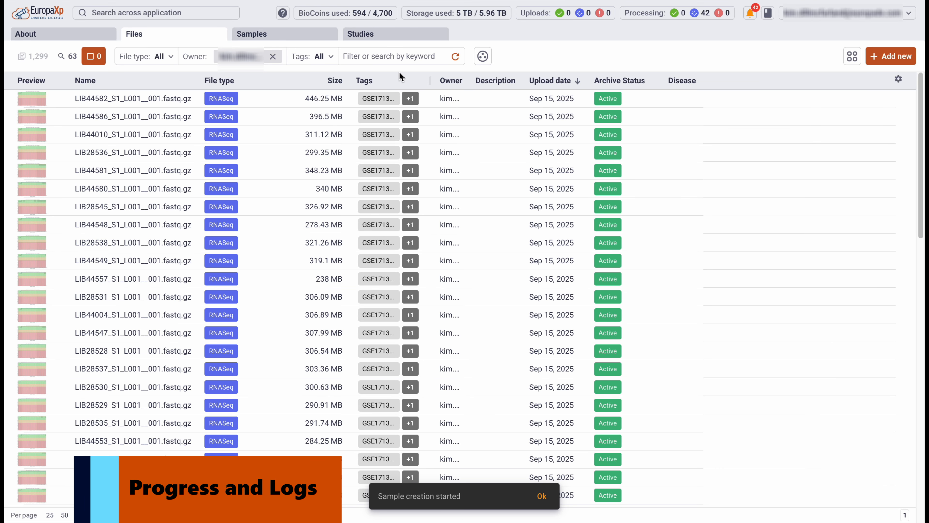
Read through the notifications about uploaded fastq files and close the list.
click(749, 18)
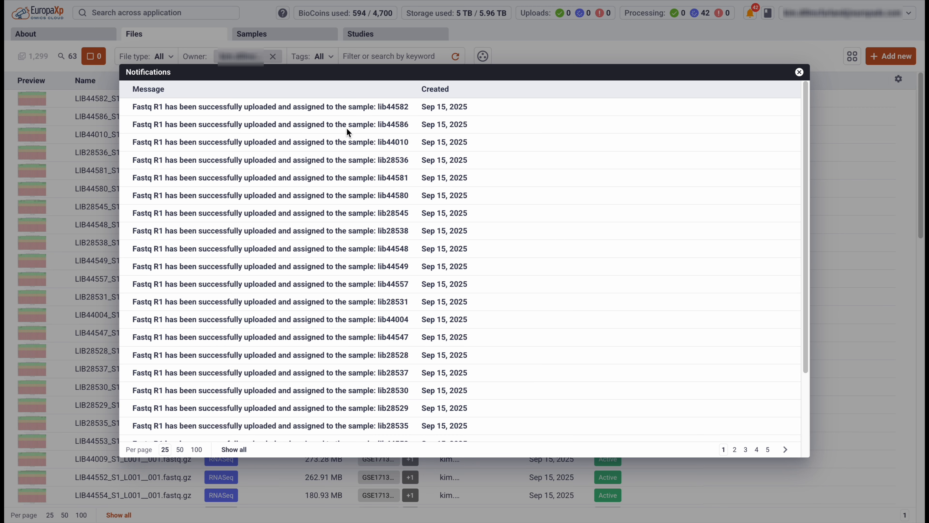
scroll(335, 217, down, 5)
scroll(331, 212, up, 5)
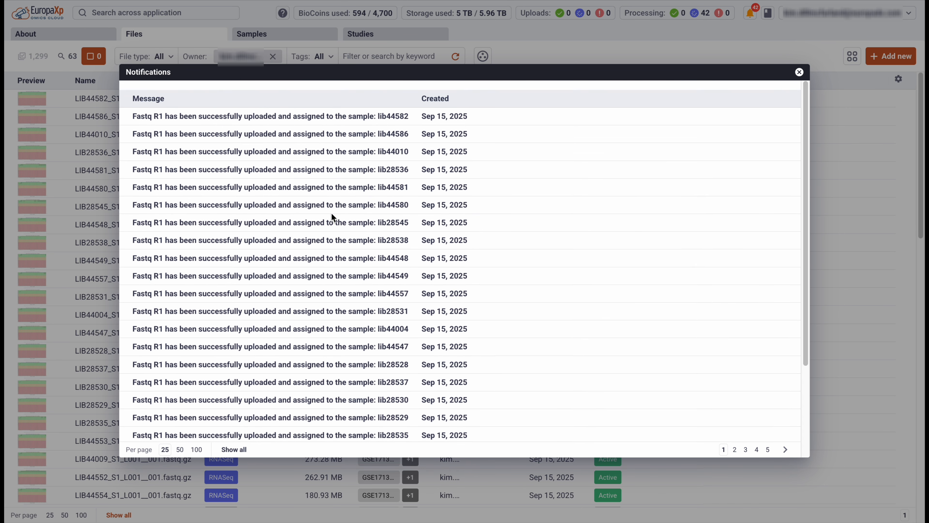
click(799, 73)
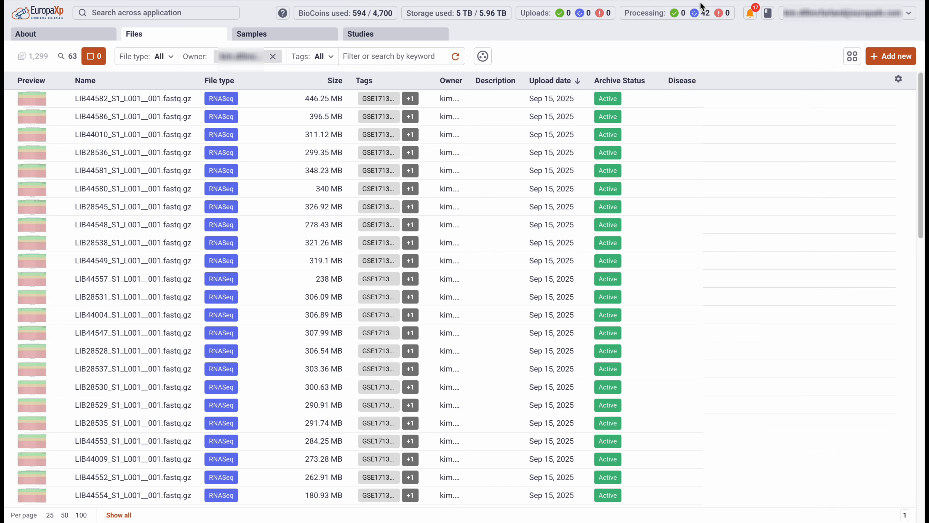
Check the background processes in progress and the log of the first GSE171378_NGS_Job, and close the window.
click(694, 12)
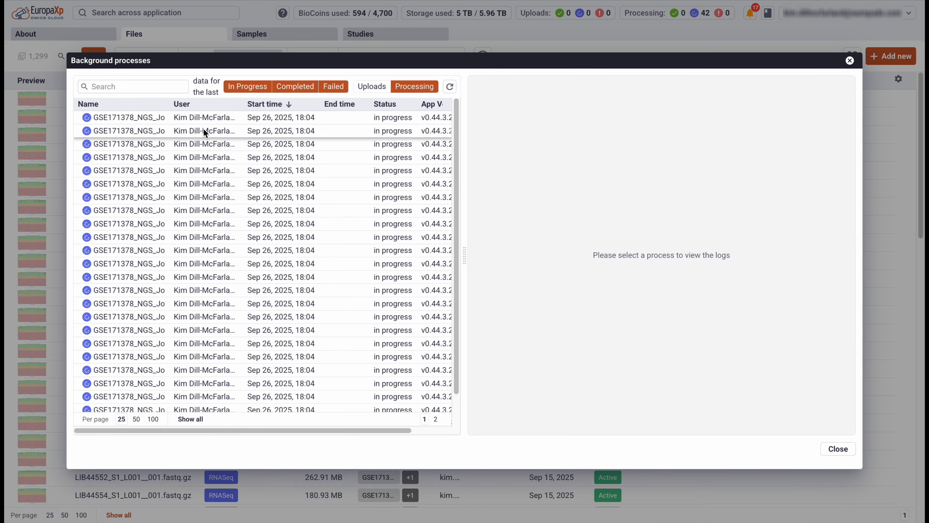
click(146, 119)
scroll(152, 209, down, 2)
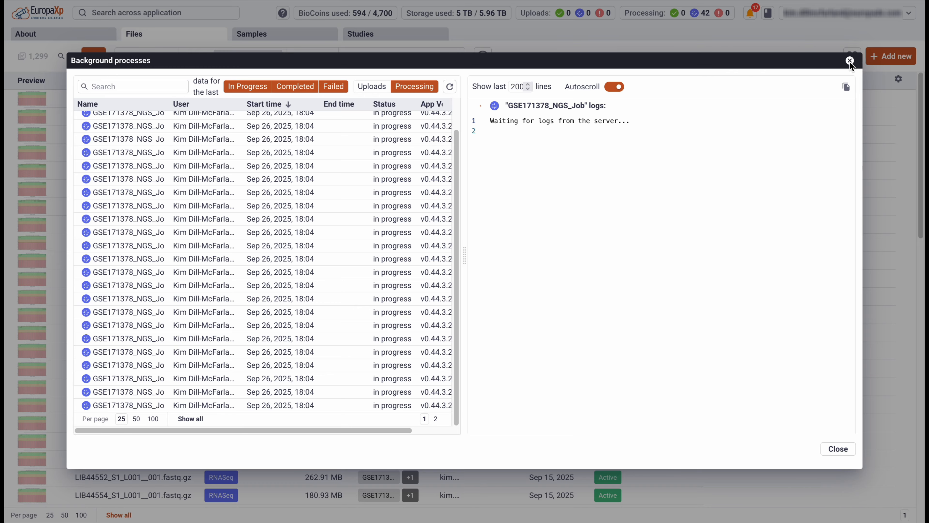
click(850, 61)
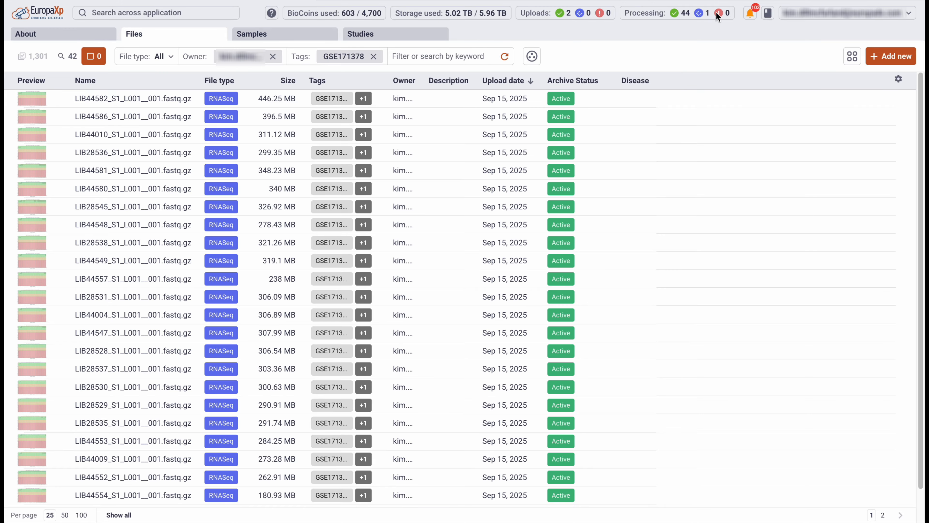
Examine the log of the first completed GSE171378_NGS_Job in the background processes, and close the window.
click(702, 13)
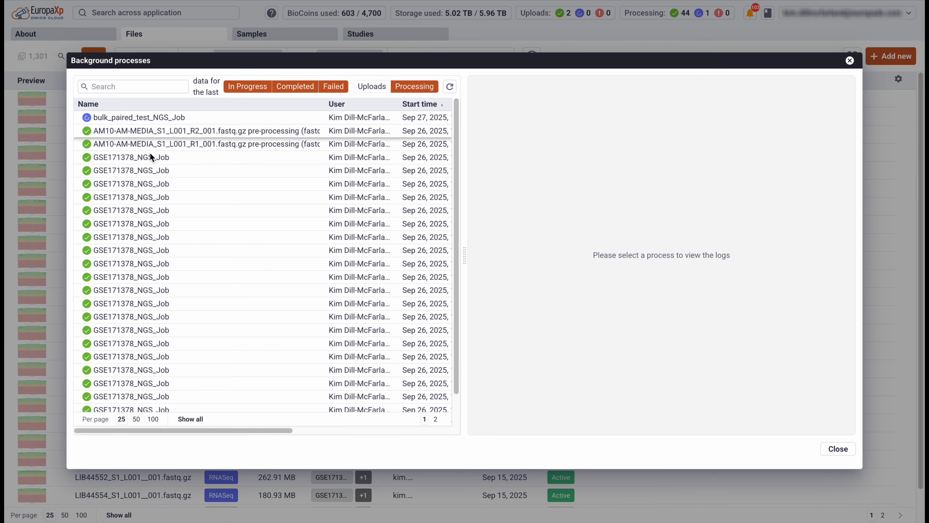
click(140, 159)
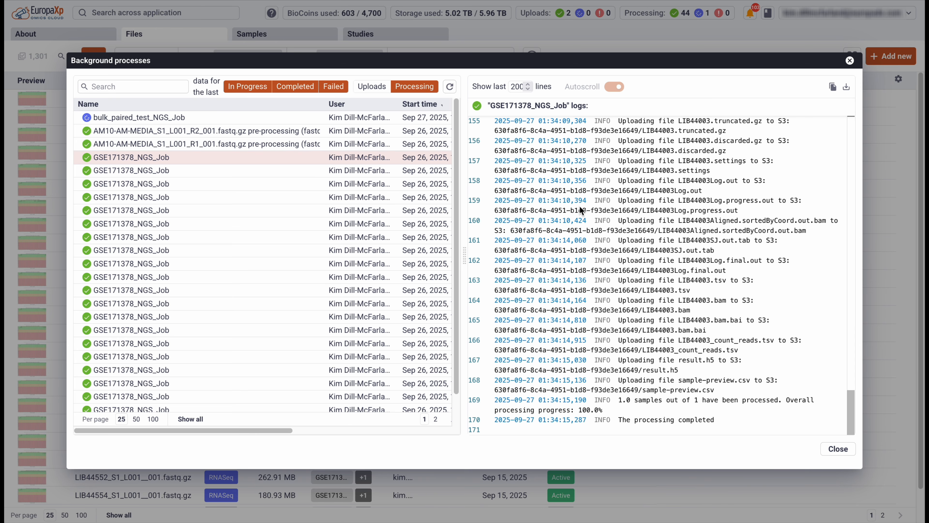
scroll(580, 207, up, 20)
scroll(579, 206, down, 15)
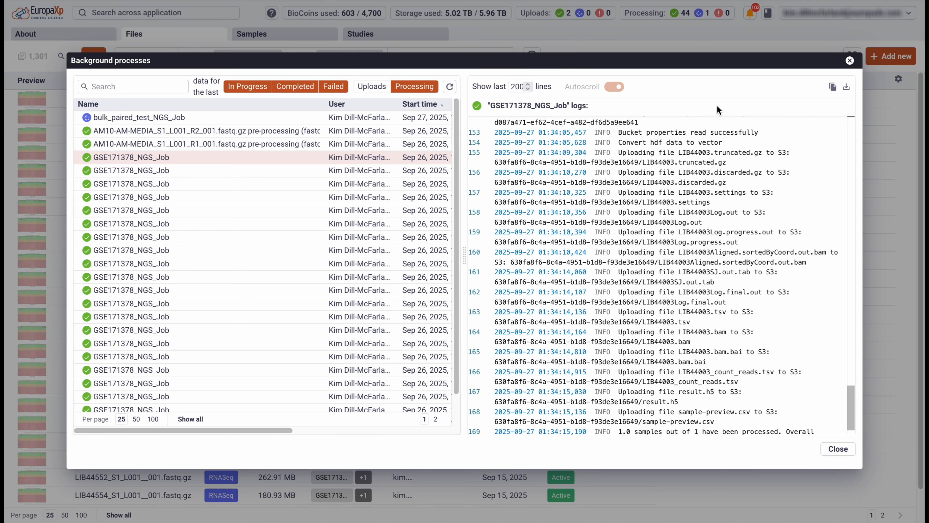
click(849, 60)
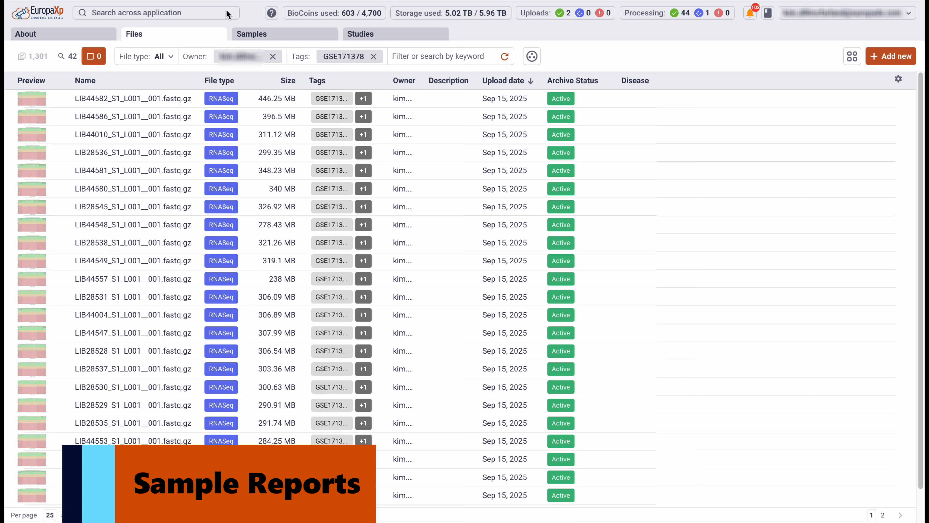
Open the preview of sample GSE171378_LIB28538 and compare its signal plot on the Log2 and linear scales.
click(255, 34)
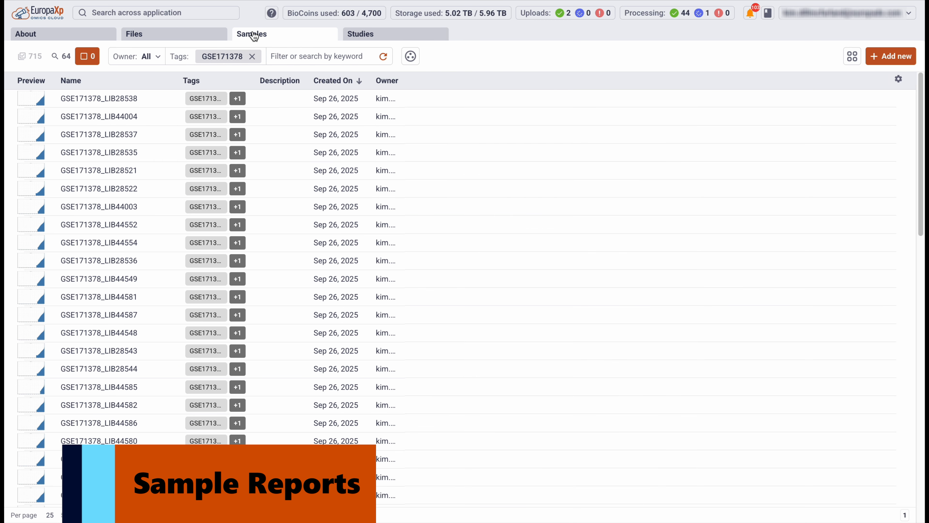
click(36, 103)
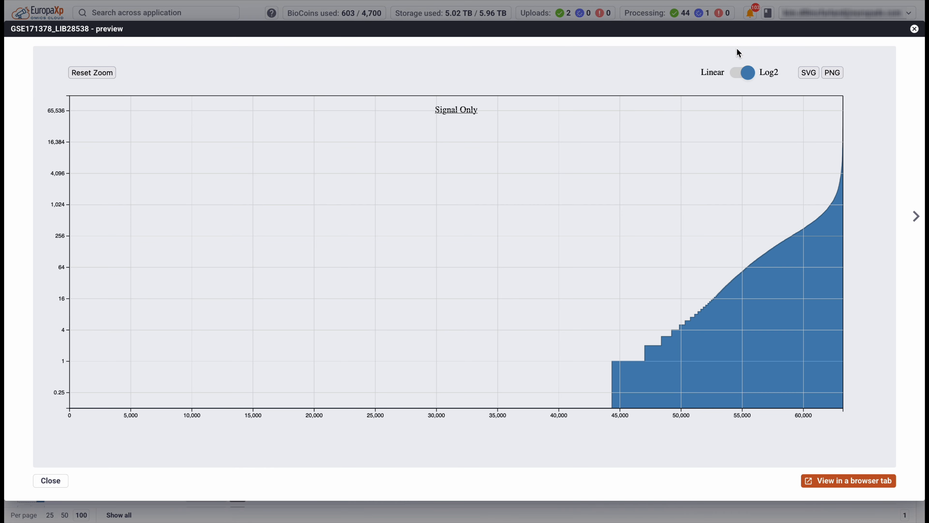
click(746, 73)
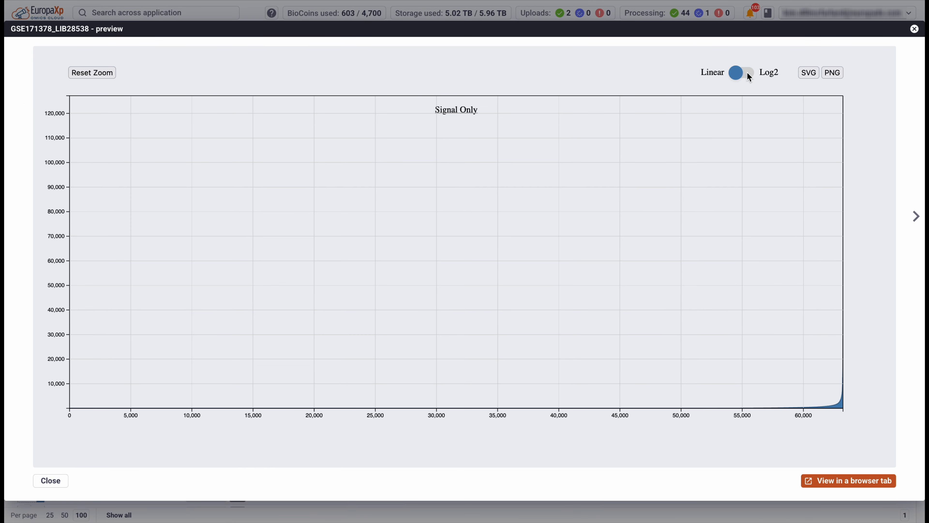
click(748, 75)
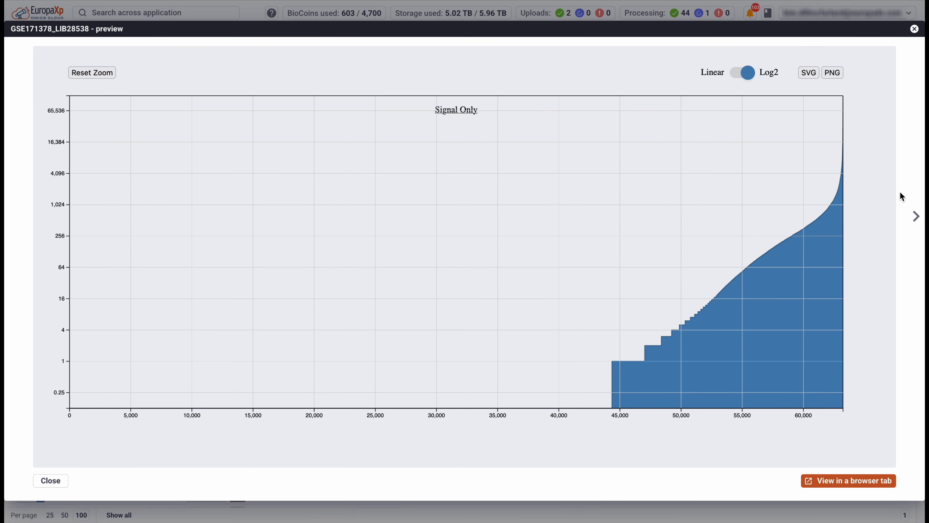
Look through the Log2 signal plots of the next three samples, up to GSE171378_LIB28535, and close the preview.
click(916, 219)
click(917, 219)
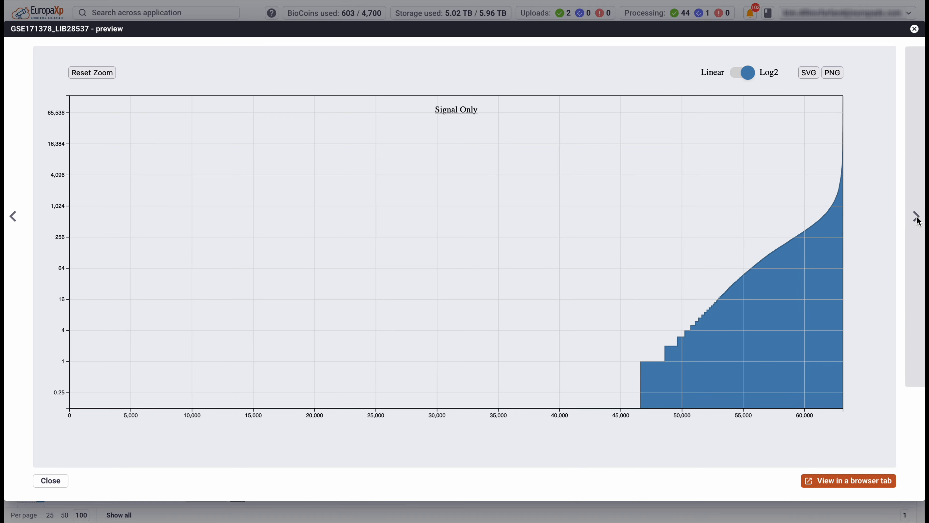
click(917, 220)
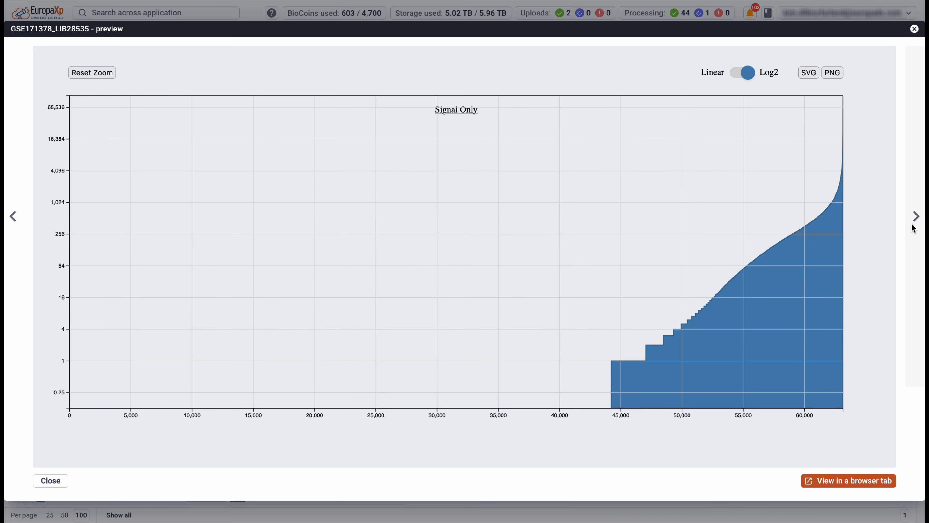
click(915, 29)
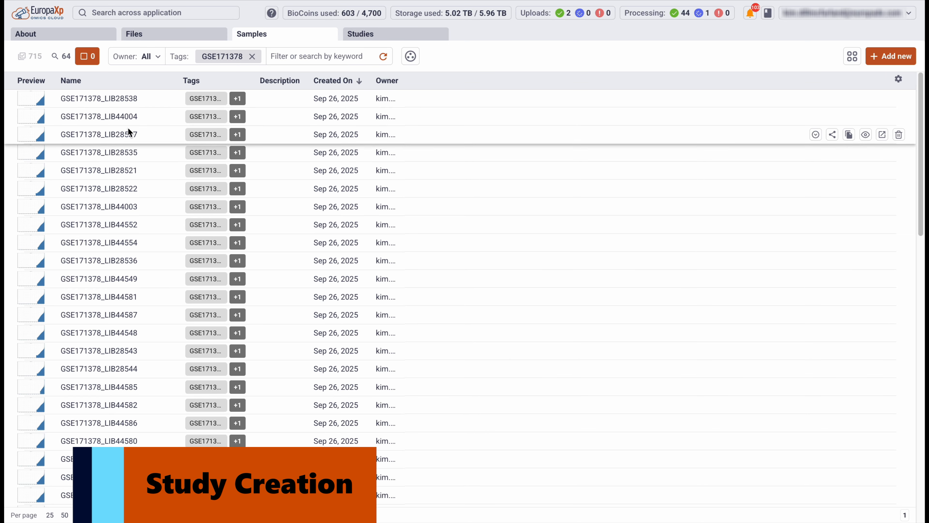
Select all samples from GSE171378_LIB28538 through GSE171378_LIB43981 and start creating a study from them.
click(142, 95)
scroll(199, 329, down, 10)
scroll(198, 329, down, 3)
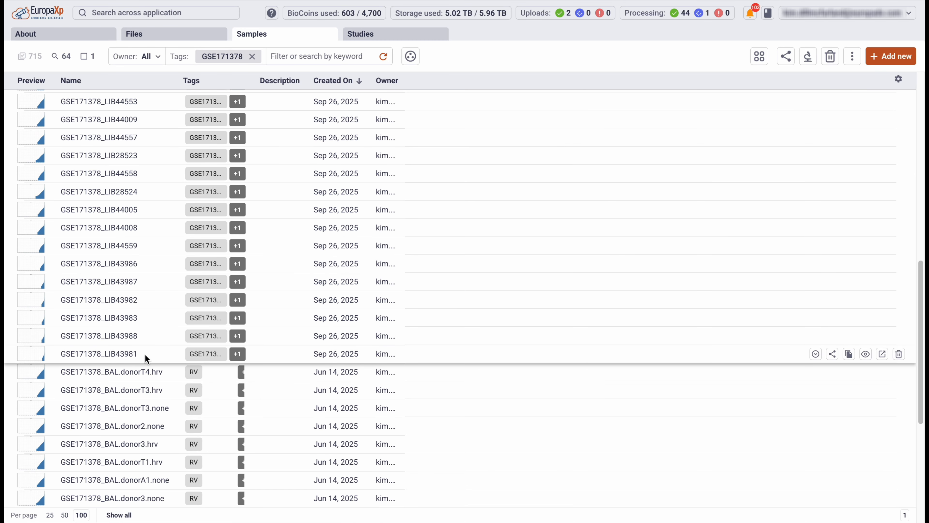
shift+click(145, 353)
scroll(360, 299, up, 8)
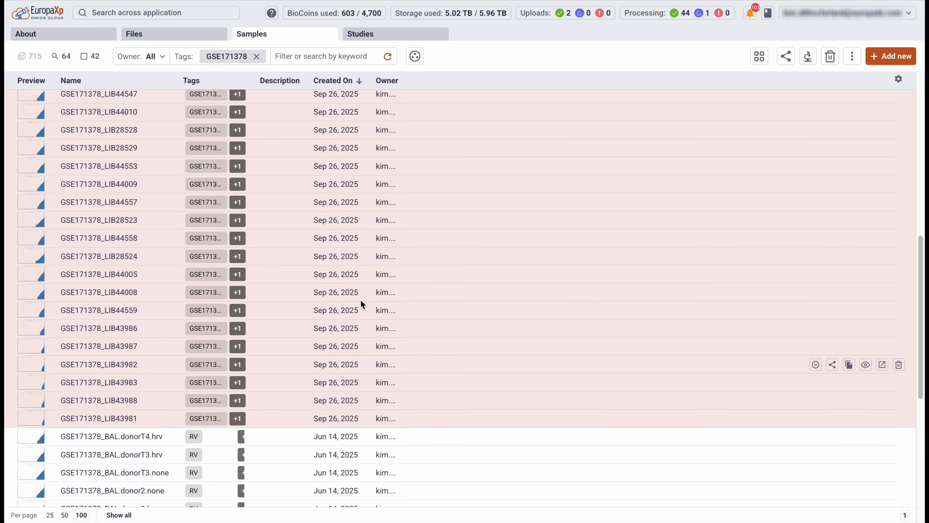
scroll(360, 299, down, 2)
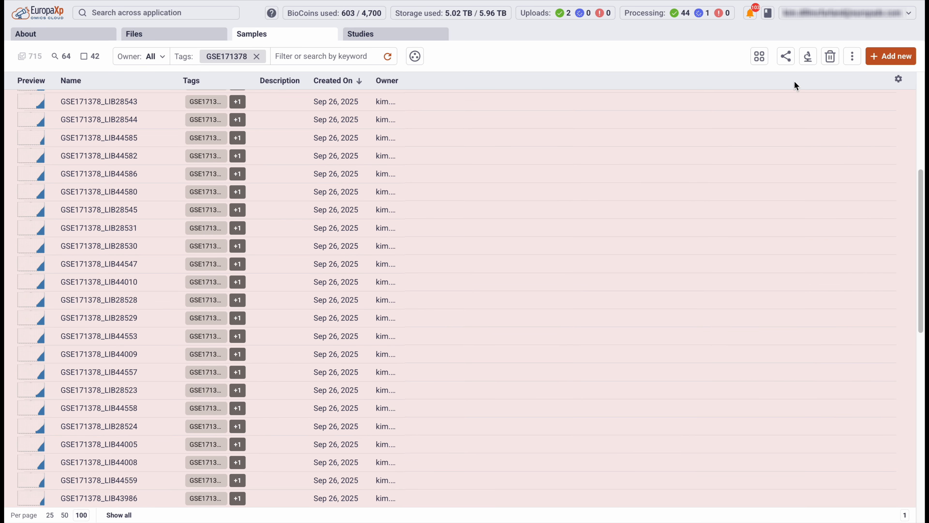
click(809, 57)
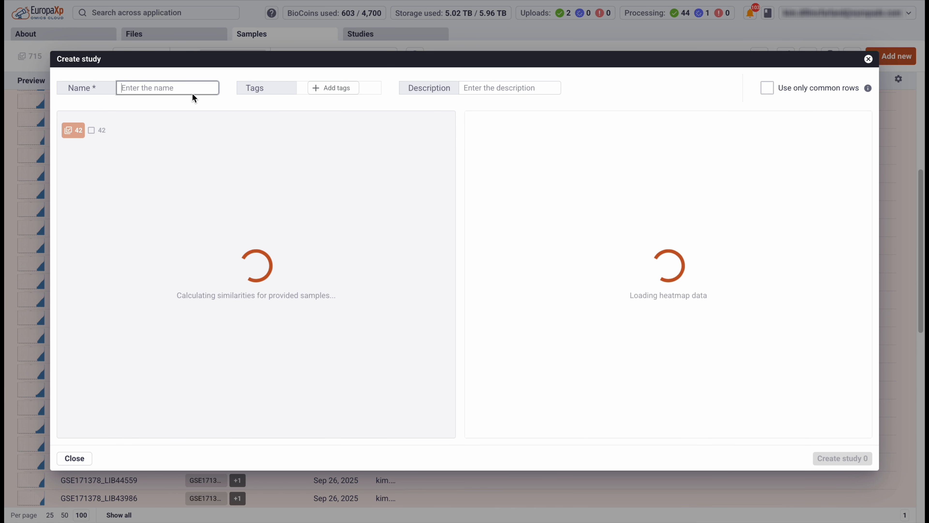
Add the existing tag GSE171378 to the new study.
click(321, 89)
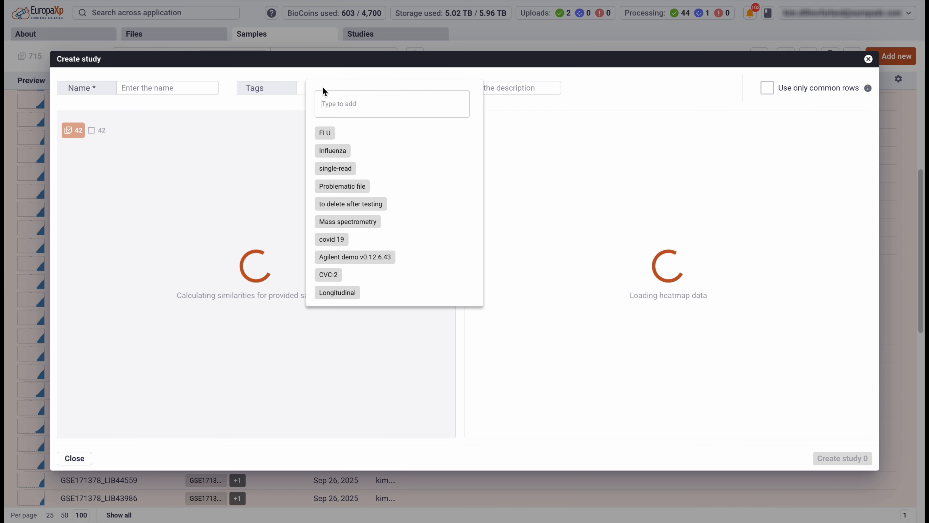
text(gse17)
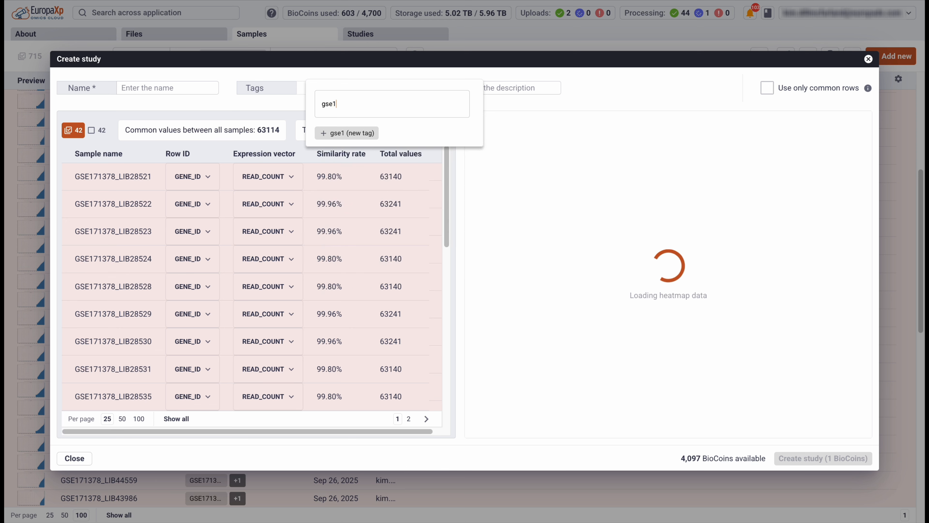
key(BackSpace)
key(BackSpace)
key(BackSpace)
key(BackSpace)
key(BackSpace)
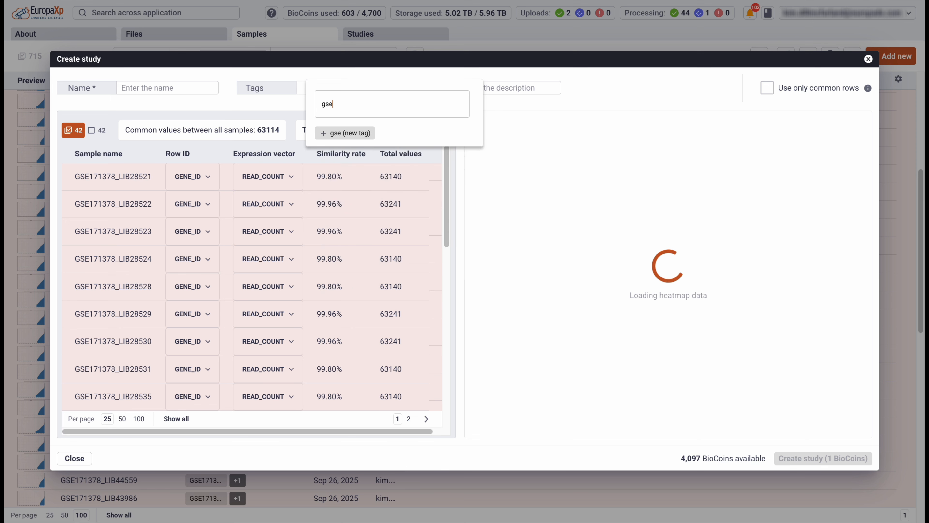
text(GSE17)
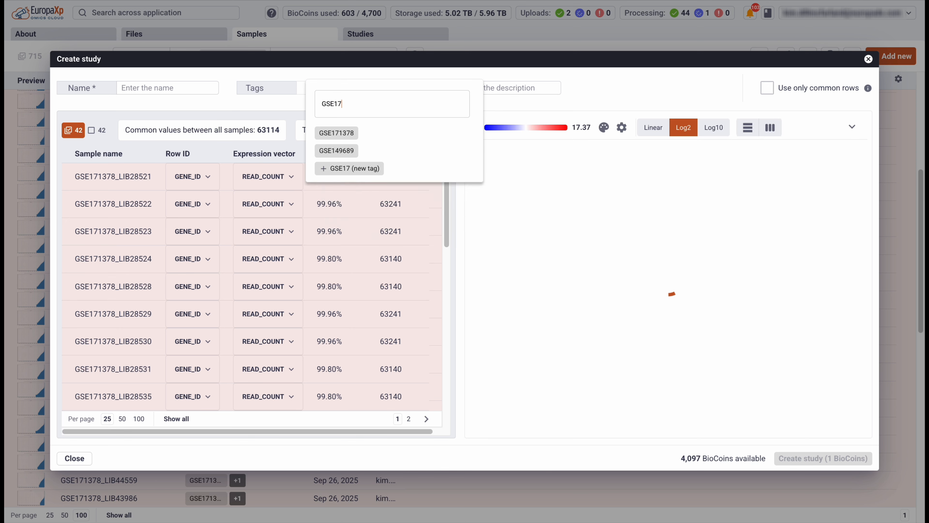
click(342, 133)
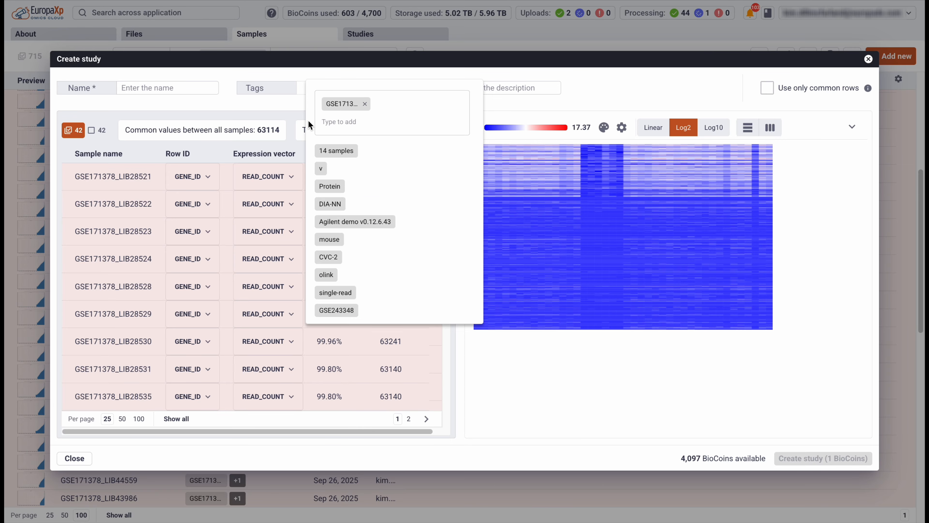
Name the new study GSE171378_bulkRNA.
click(194, 90)
click(182, 91)
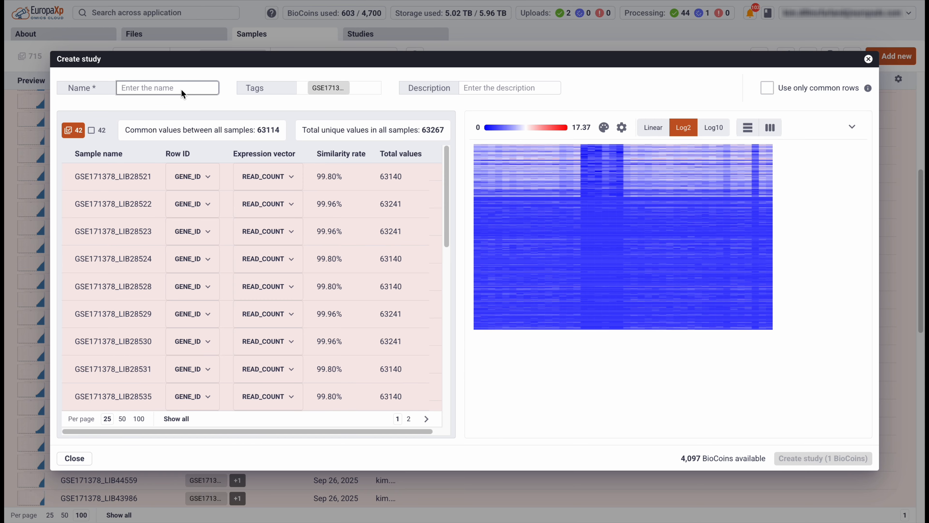
text(GSE171378_bulkRNA)
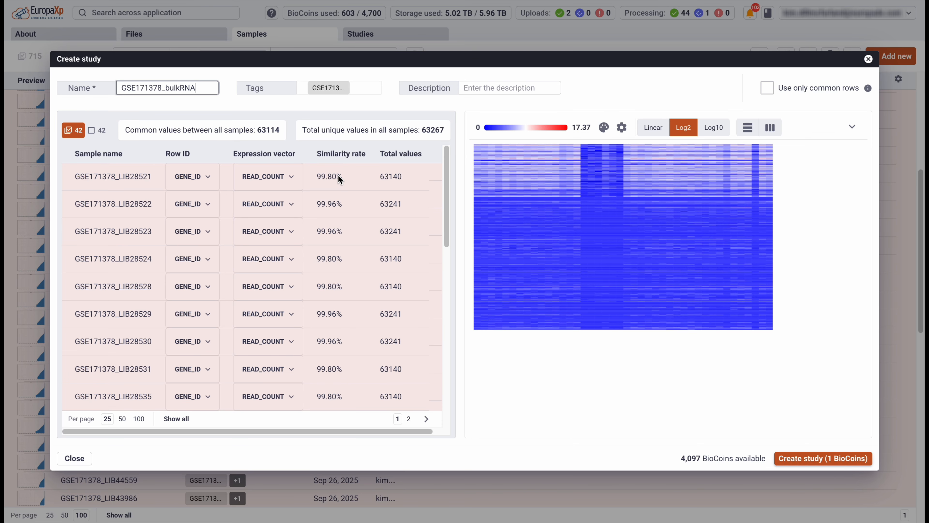
Review the row IDs, expression vectors, similarity rates and total values of the samples chosen for the study.
scroll(338, 176, right, 1)
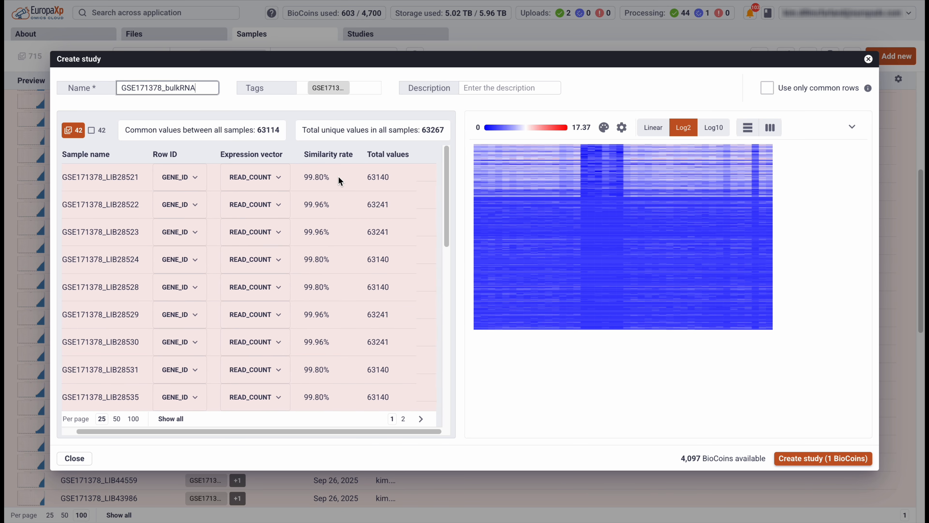
scroll(334, 219, down, 5)
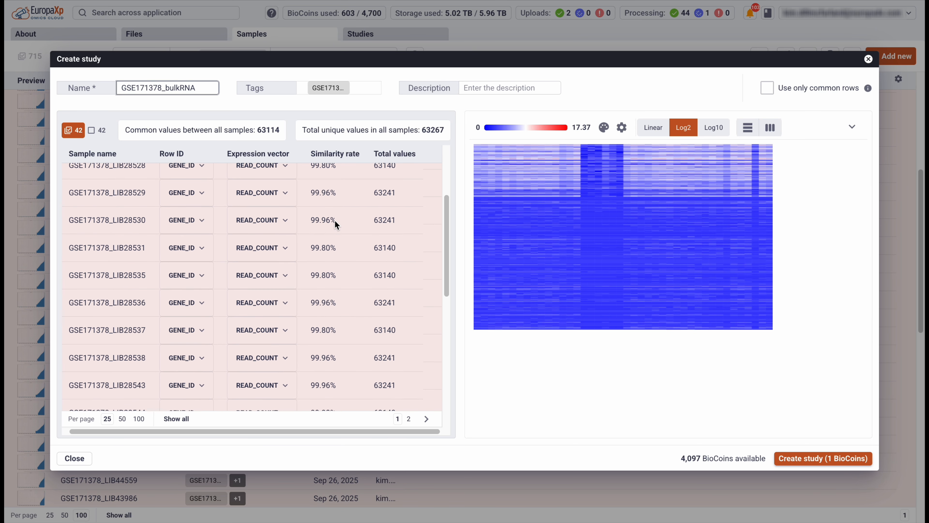
scroll(316, 375, down, 4)
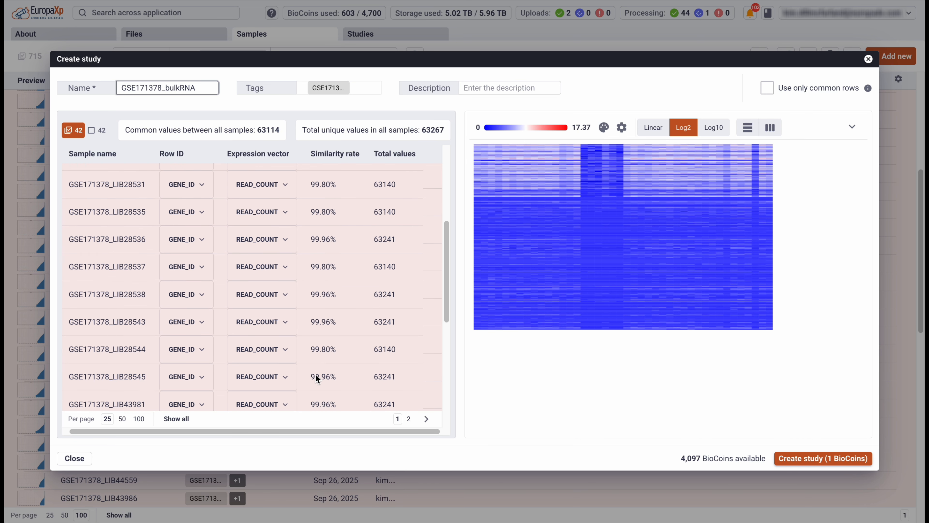
scroll(317, 376, down, 5)
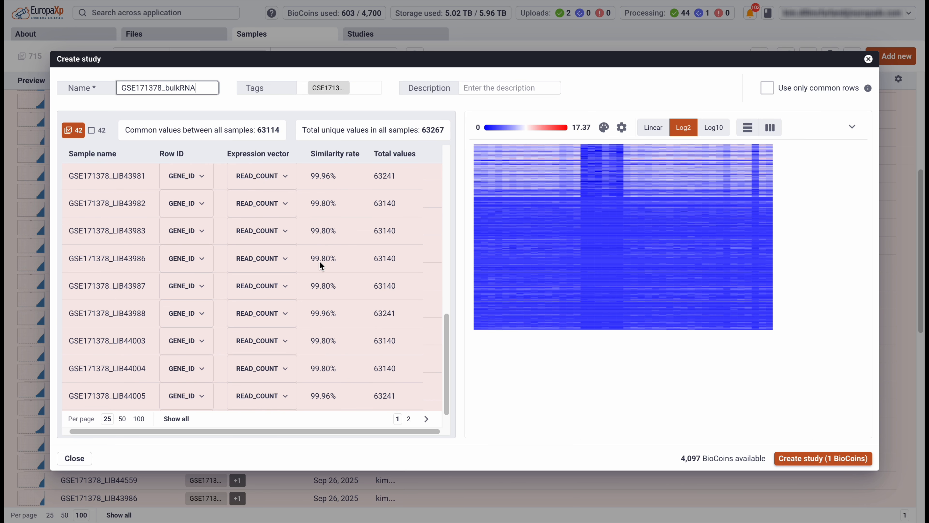
Try the option to use only common rows, turn it off again, and create the study.
click(767, 89)
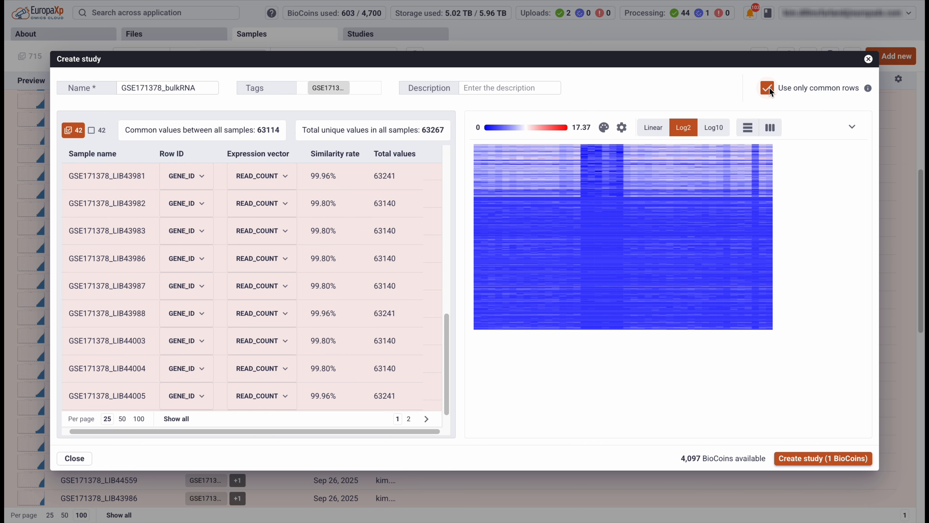
mouse_move(639, 240)
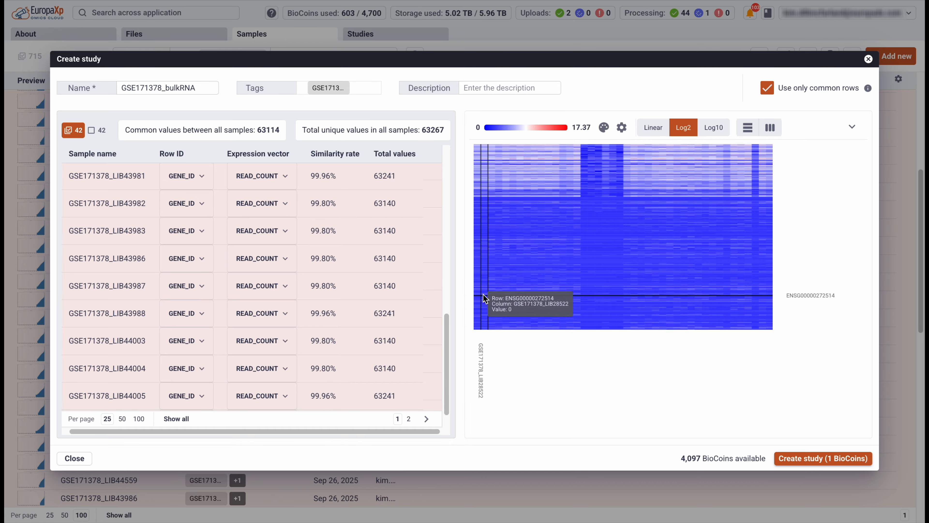
scroll(380, 288, down, 1)
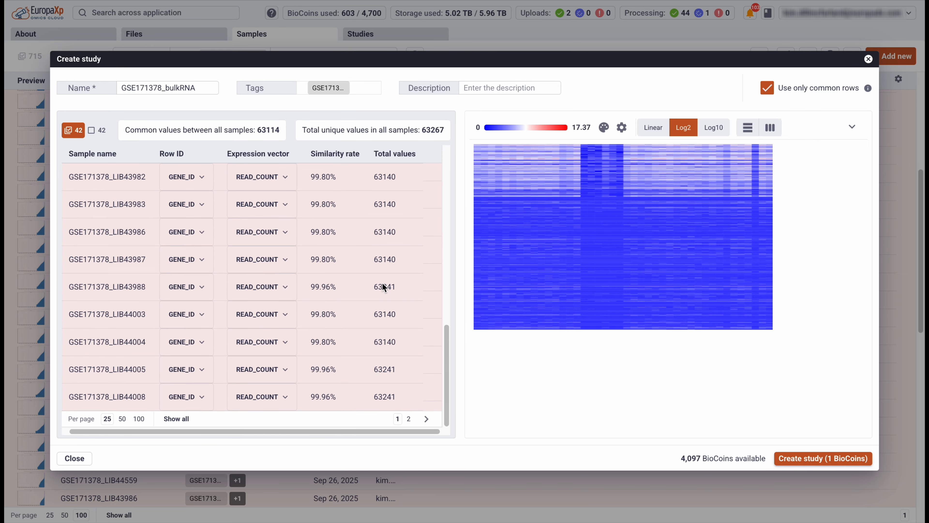
click(768, 90)
click(806, 459)
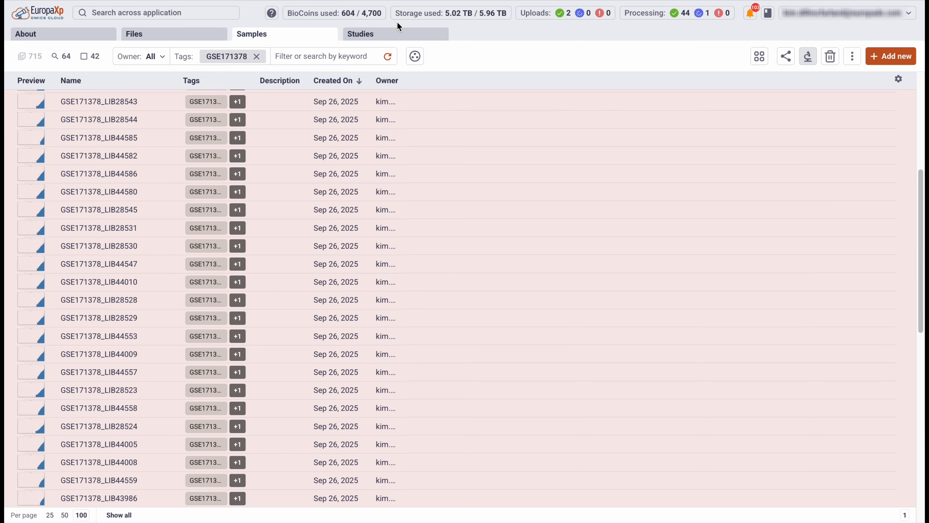
Open the study GSE171378_bulkRNA from the list of studies.
click(361, 36)
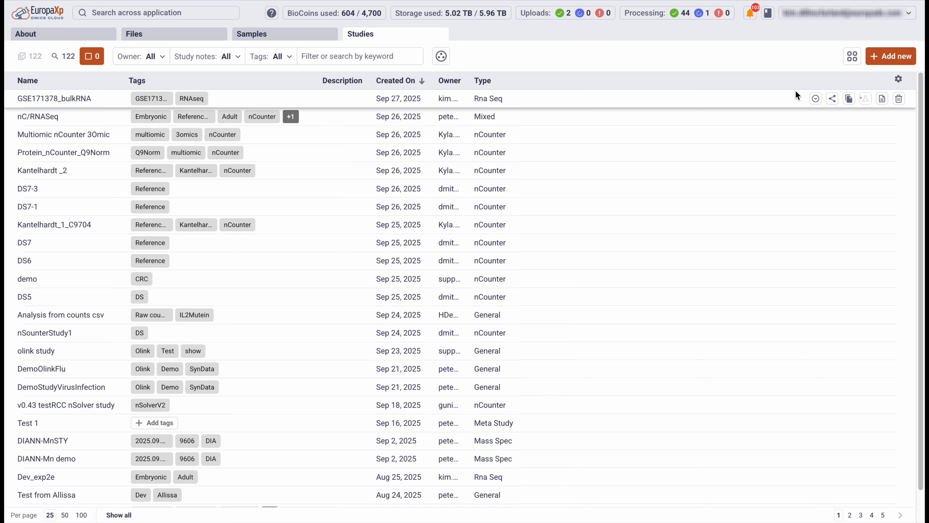
mouse_move(867, 100)
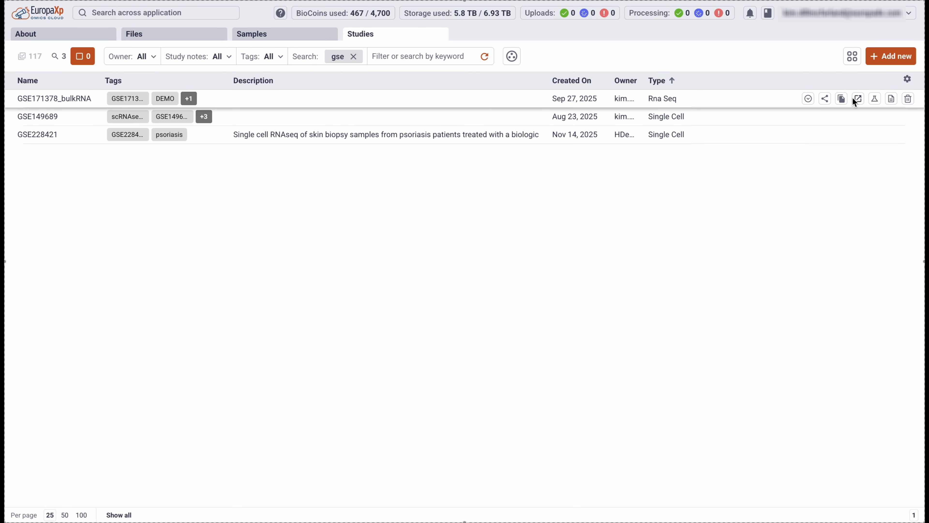
mouse_move(875, 97)
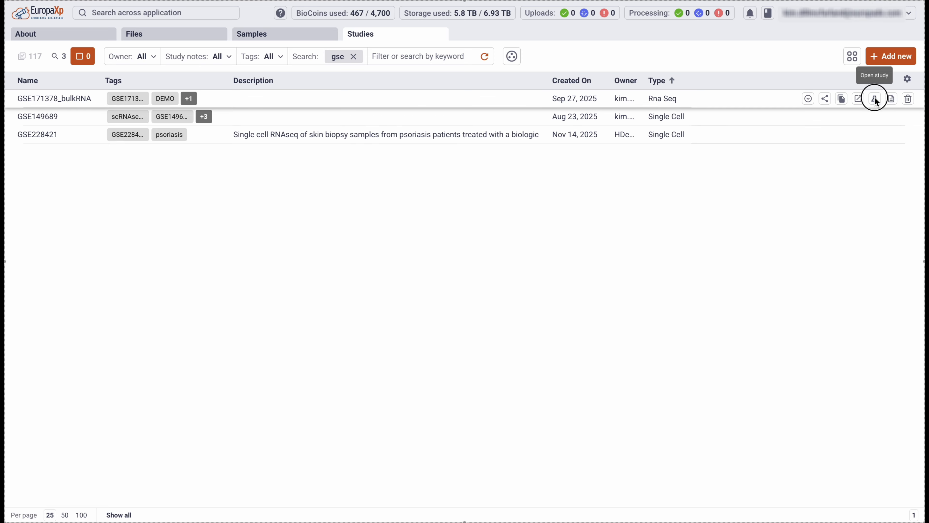
click(875, 98)
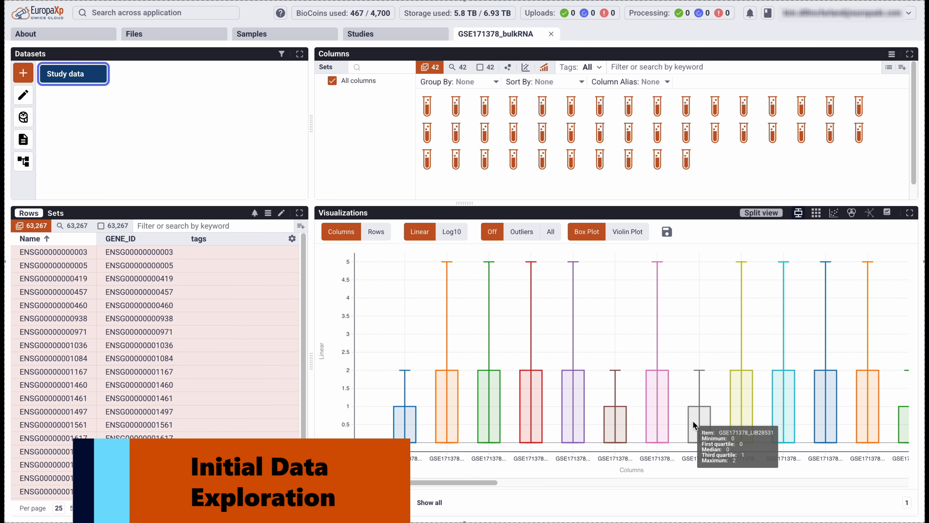
Examine the samples' box plots with all data points, with only the outliers, and with the points turned off.
click(554, 235)
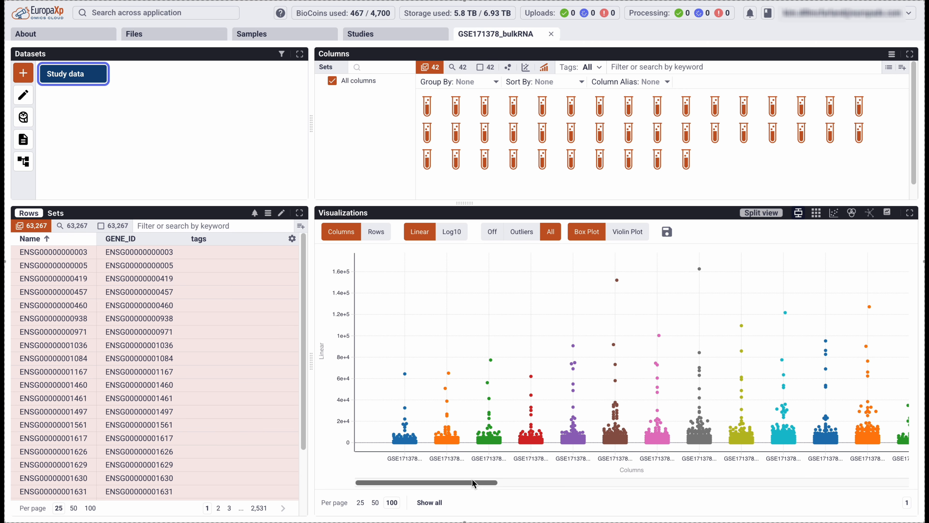
drag(474, 483, 661, 475)
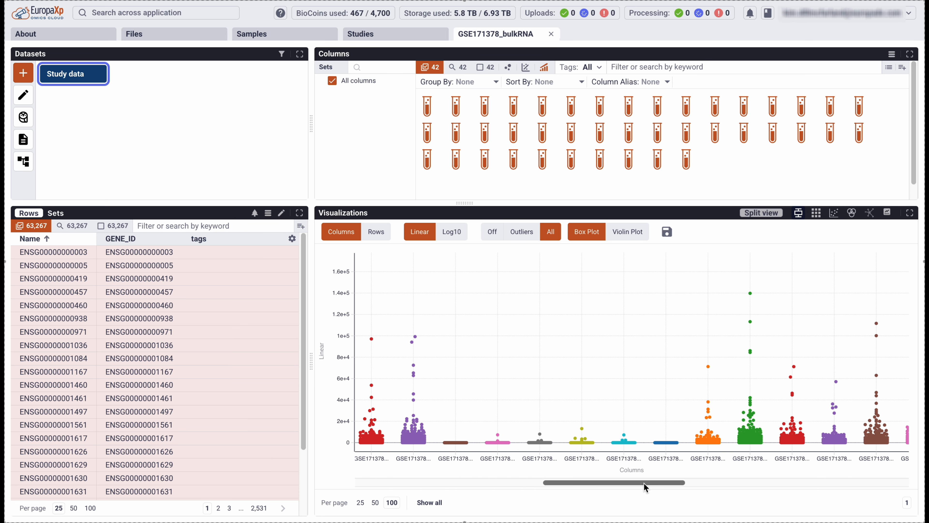
click(522, 232)
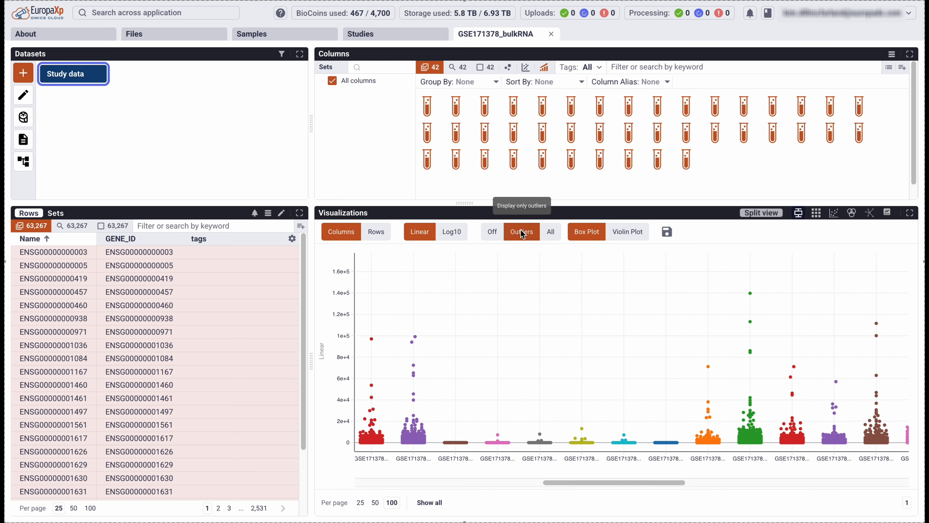
click(494, 232)
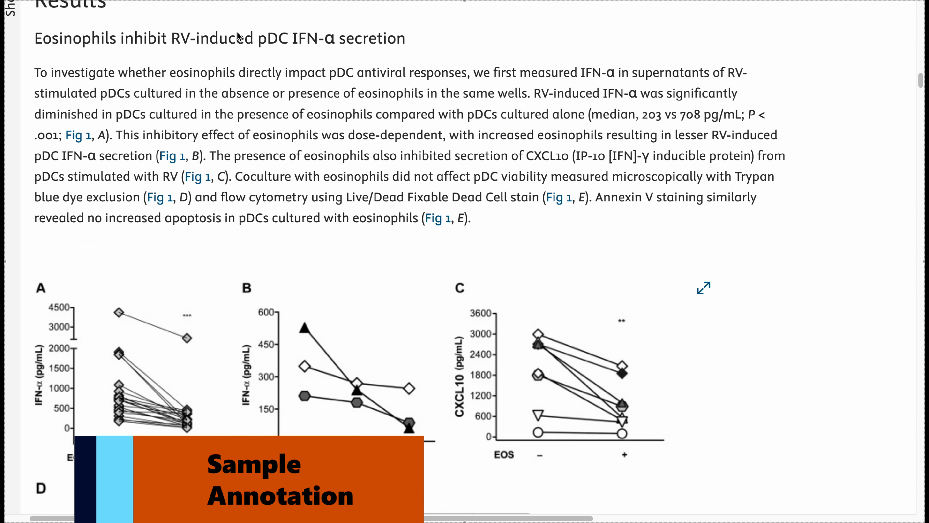
Switch to the JACI article, search for "sepa", and mark the sentence about analyzing RNA-sequencing data separately for each experiment.
key(ctrl+f)
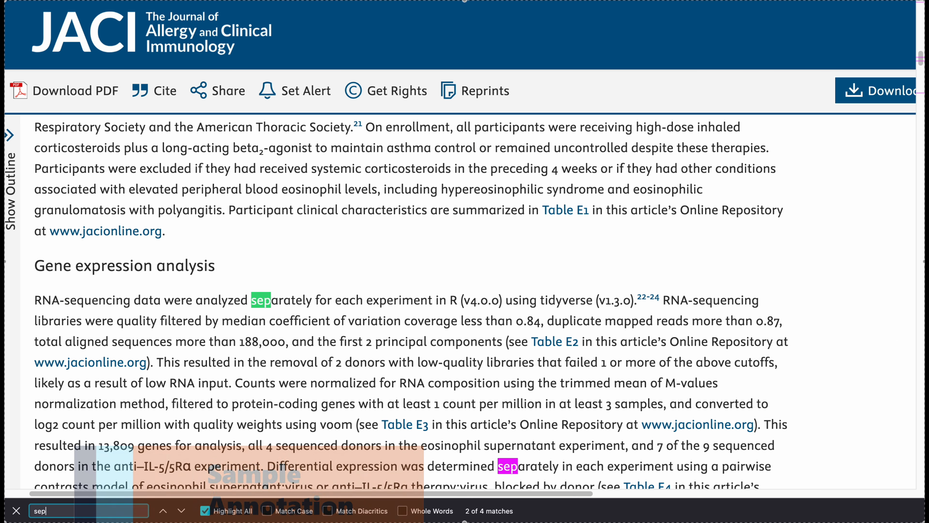
text(a)
drag(32, 297, 458, 302)
click(458, 302)
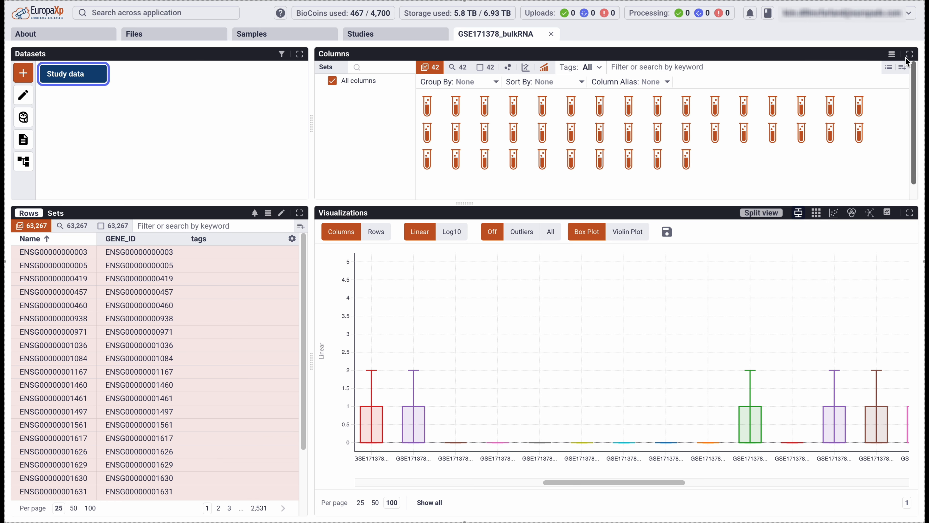
Return to the GSE171378_bulkRNA study and open the annotation manager for its columns.
click(892, 55)
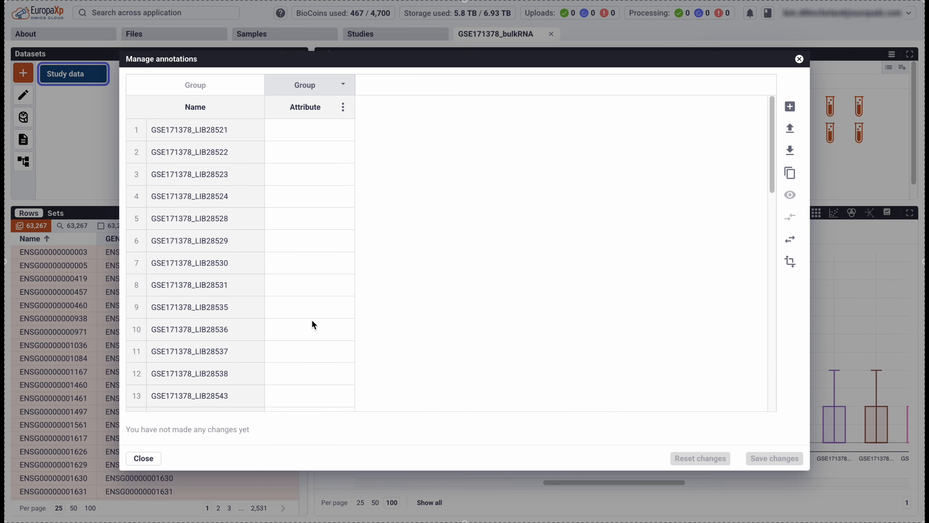
Fill the Attribute cells of the first three samples with v, d and v.
click(309, 132)
text(v)
key(Return)
text(v)
click(303, 151)
click(307, 174)
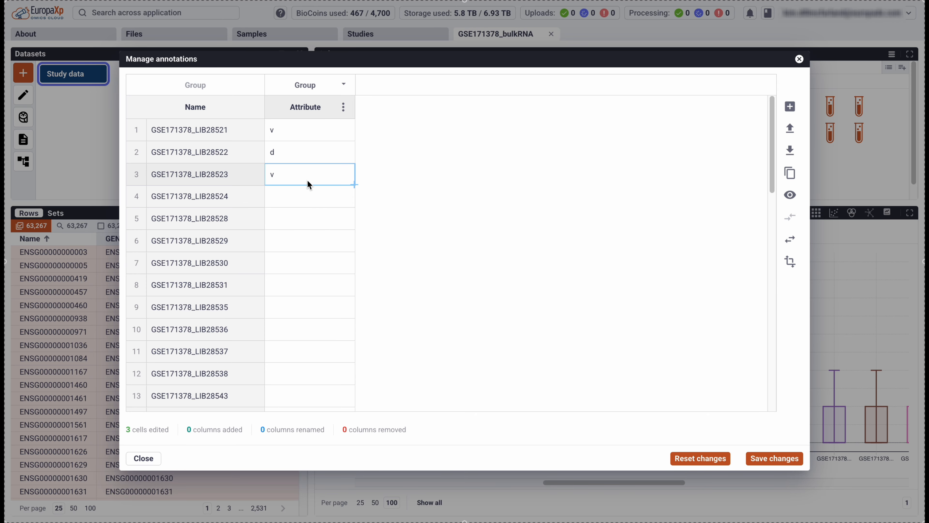
Remove the filled Attribute column and add a new empty attribute column in its place.
click(344, 107)
click(391, 163)
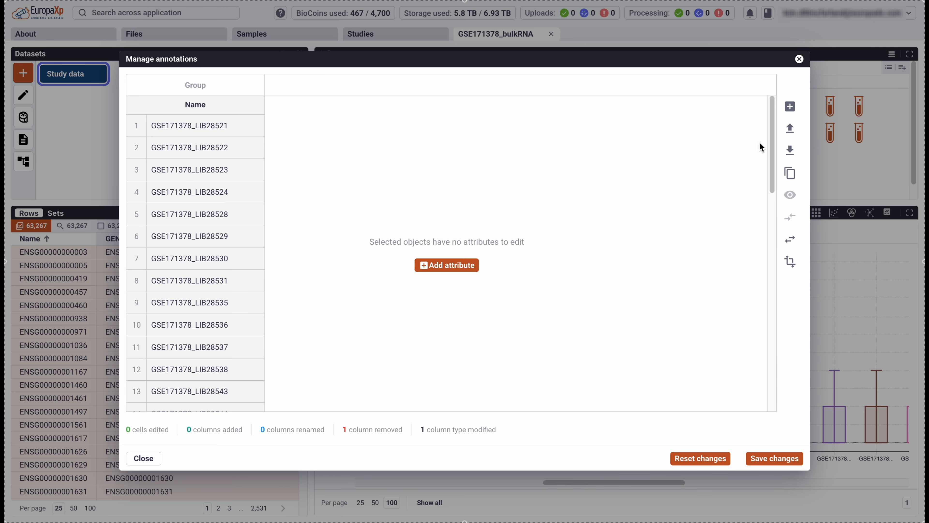
click(790, 107)
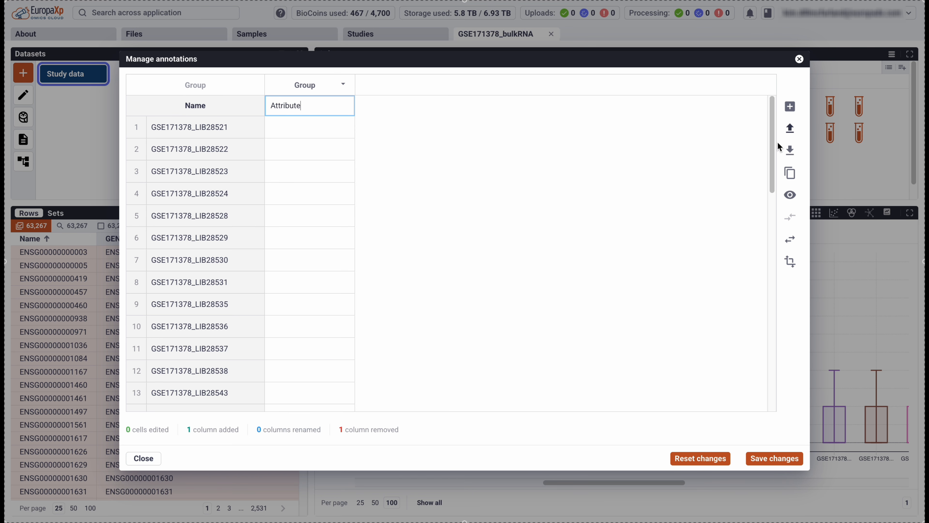
Export only the sample names from the annotations table.
click(790, 153)
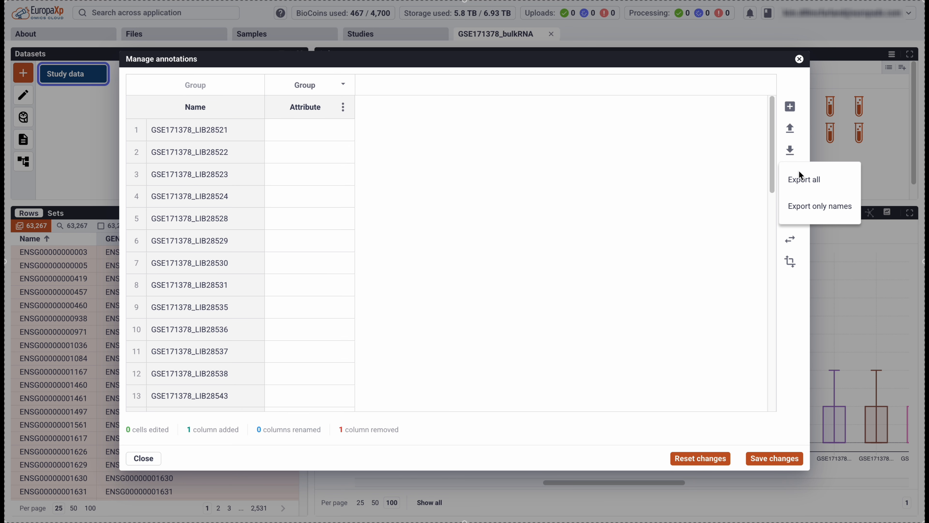
click(831, 206)
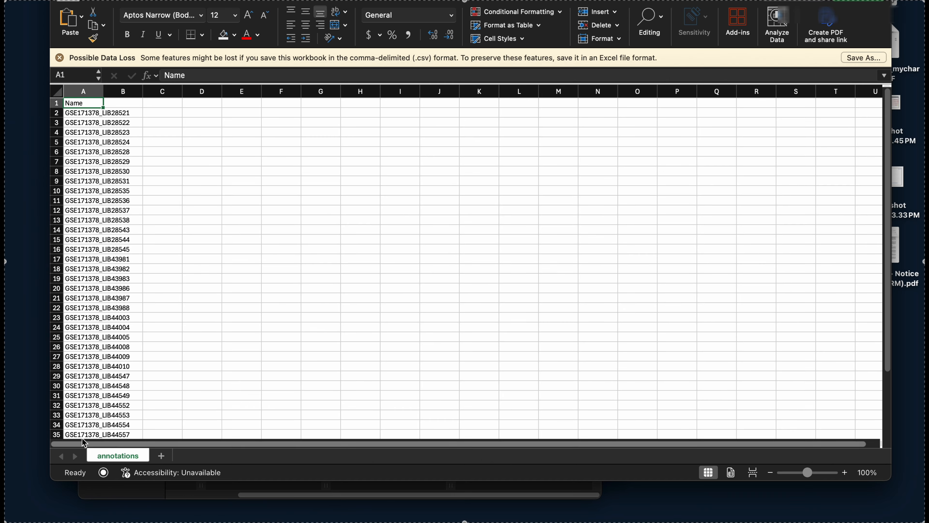
Open annotations_complete.csv from the Downloads folder beside the exported annotations file and fit the Name column to its contents.
click(122, 325)
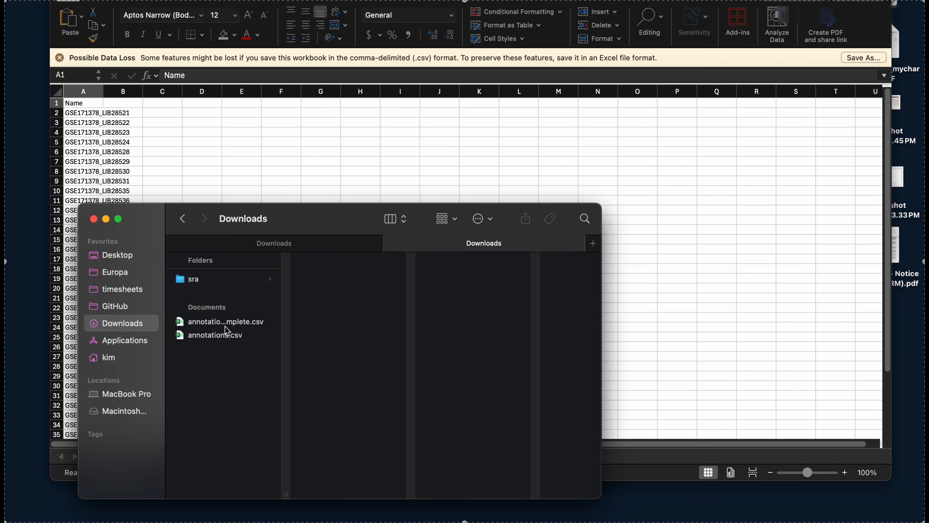
click(227, 326)
double_click(229, 326)
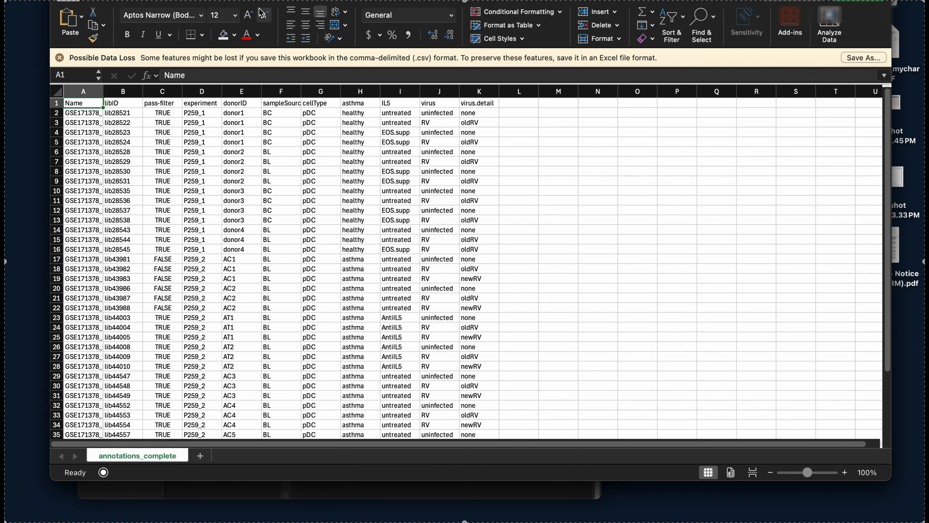
drag(124, 1, 261, 0)
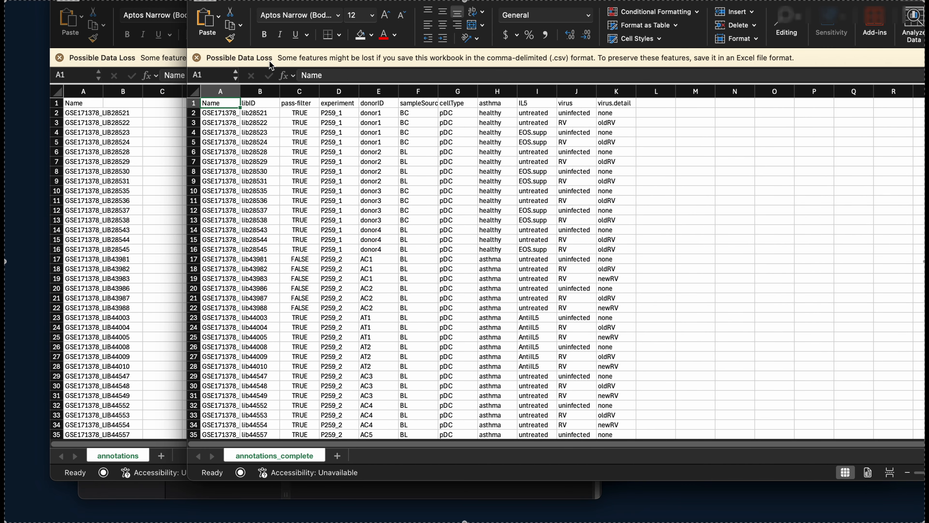
double_click(240, 92)
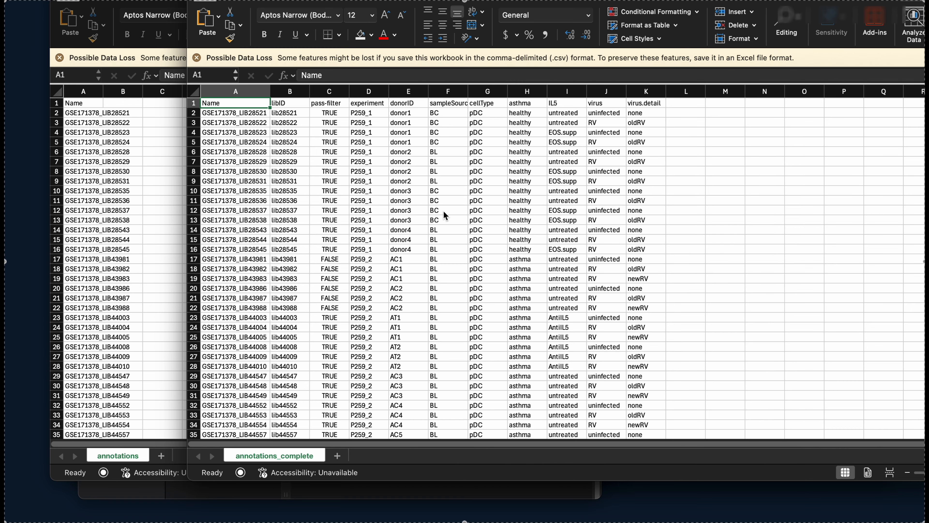
Switch back to EuropaXp, upload annotations_complete.csv to the annotation manager and match its Name column with the study's Name column.
key(ctrl+Right)
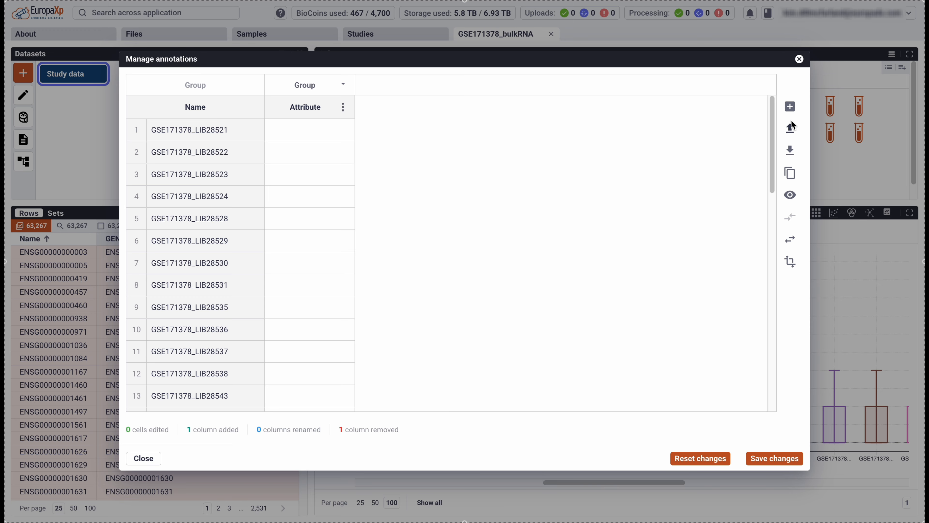
click(790, 128)
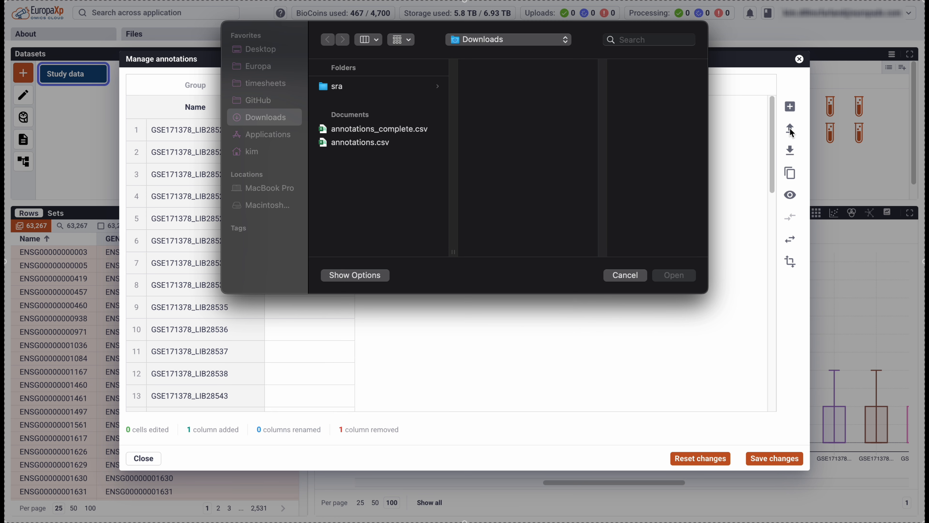
click(399, 130)
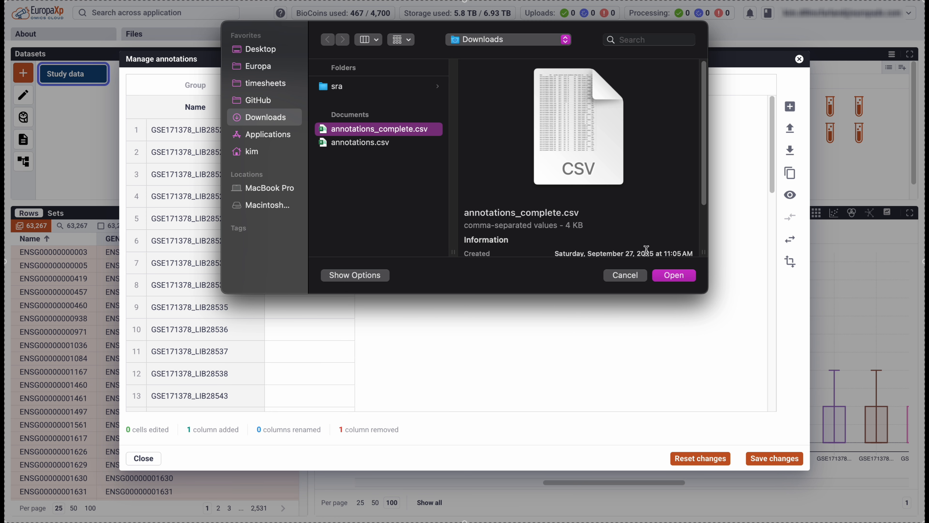
click(674, 280)
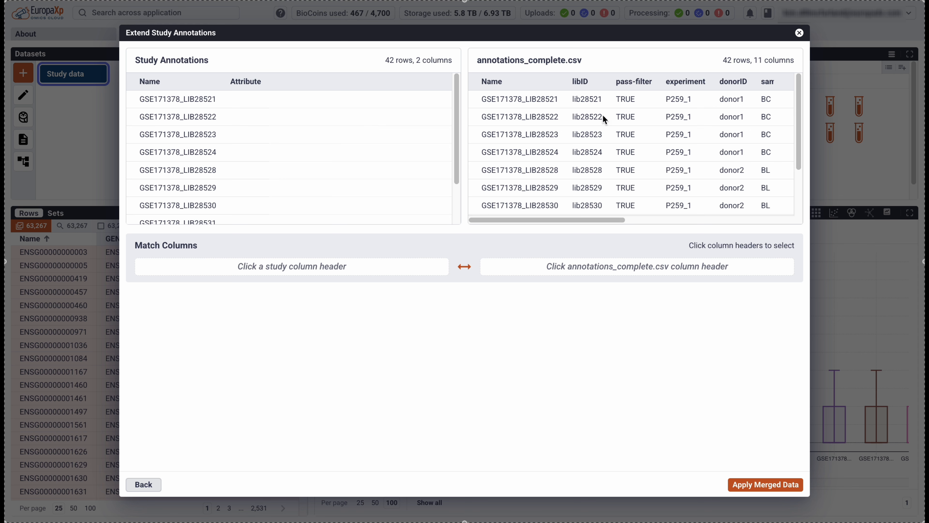
mouse_move(623, 218)
mouse_down()
mouse_move(757, 217)
mouse_move(577, 237)
mouse_up()
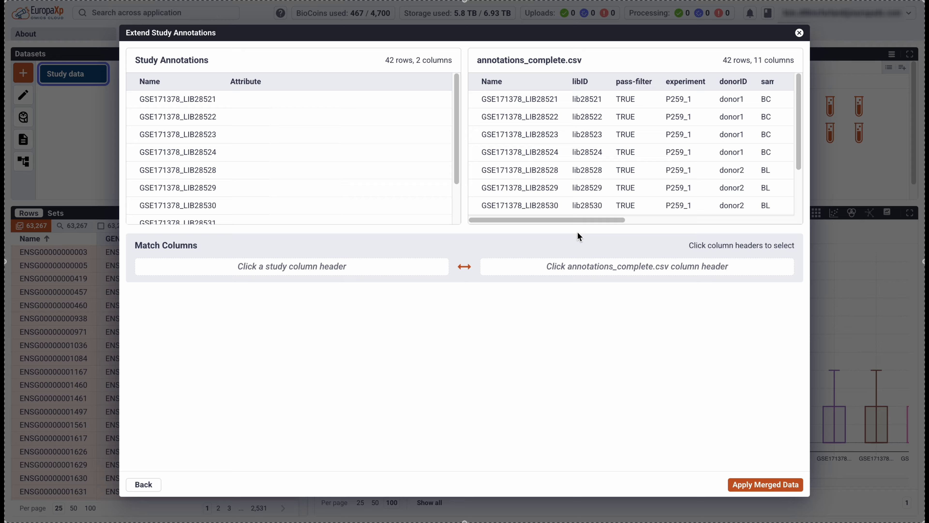
click(172, 80)
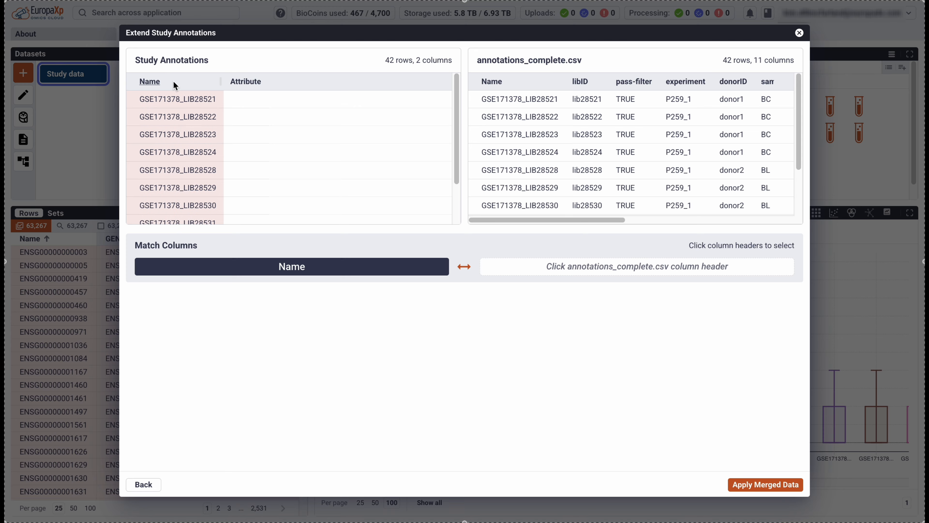
click(518, 75)
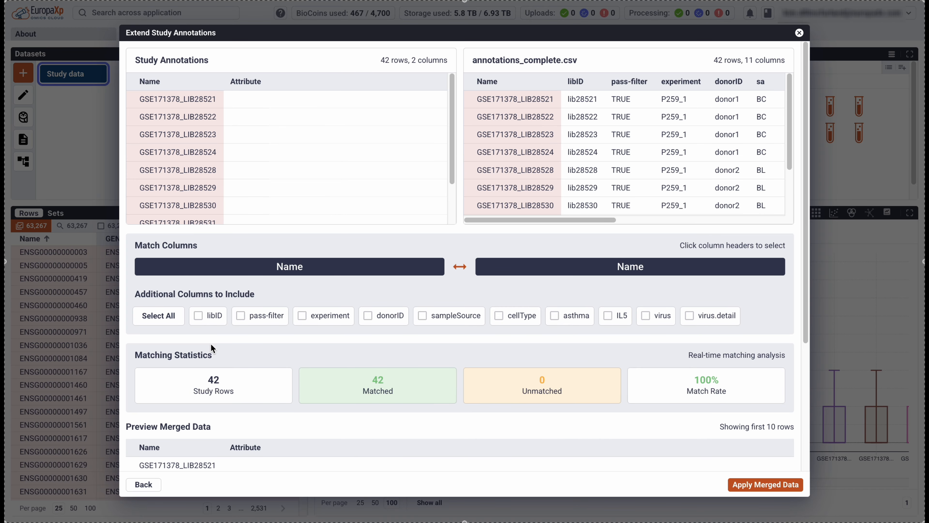
Include all additional columns from libID to virus.detail and apply the merged data to the study annotations.
click(164, 316)
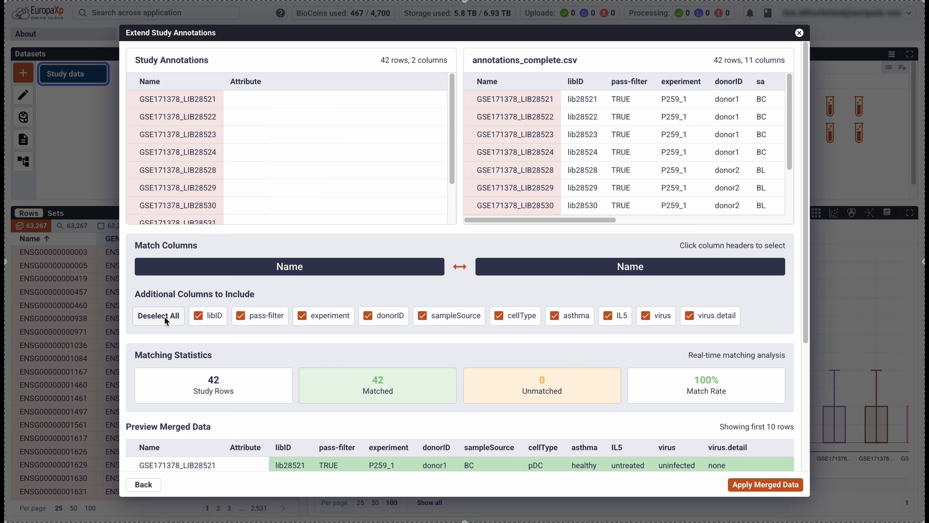
click(688, 313)
click(688, 314)
scroll(539, 350, down, 5)
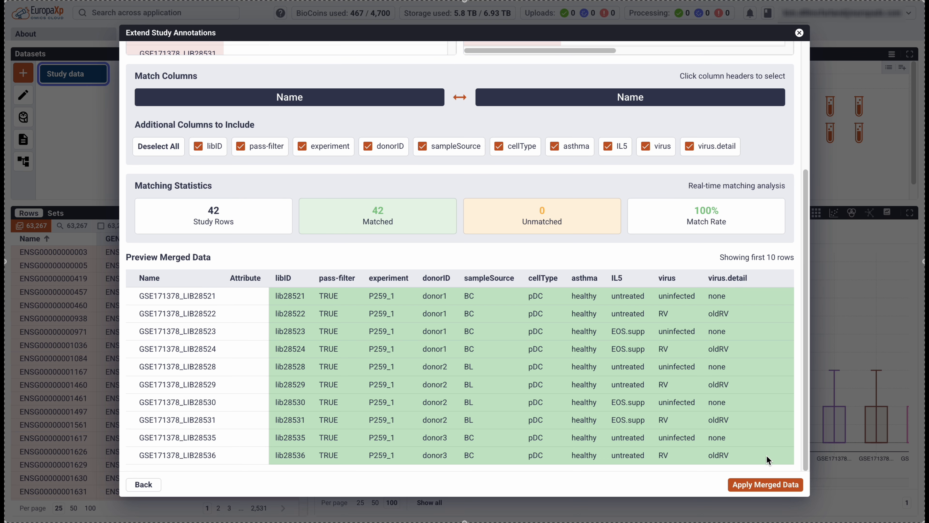
click(755, 483)
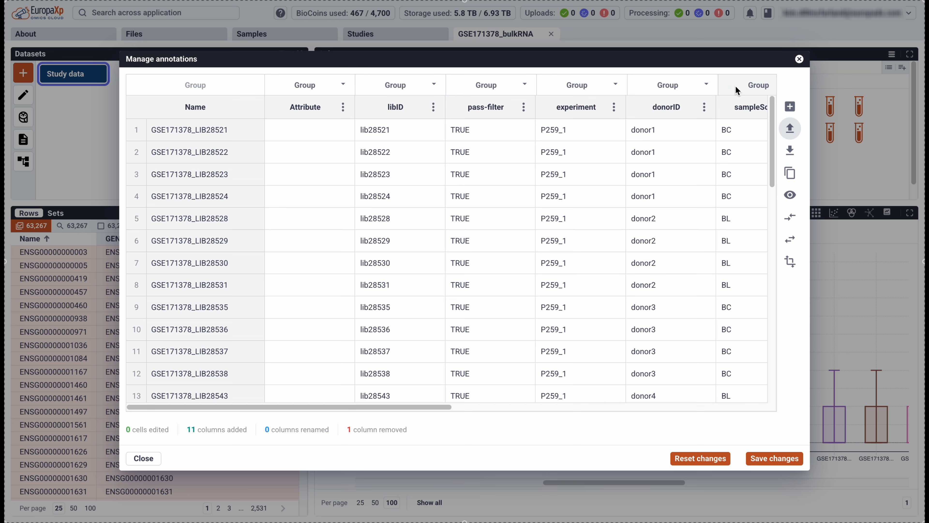
Review the merged annotation columns from libID to virus.detail and the data type choices for the experiment column.
scroll(506, 161, right, 10)
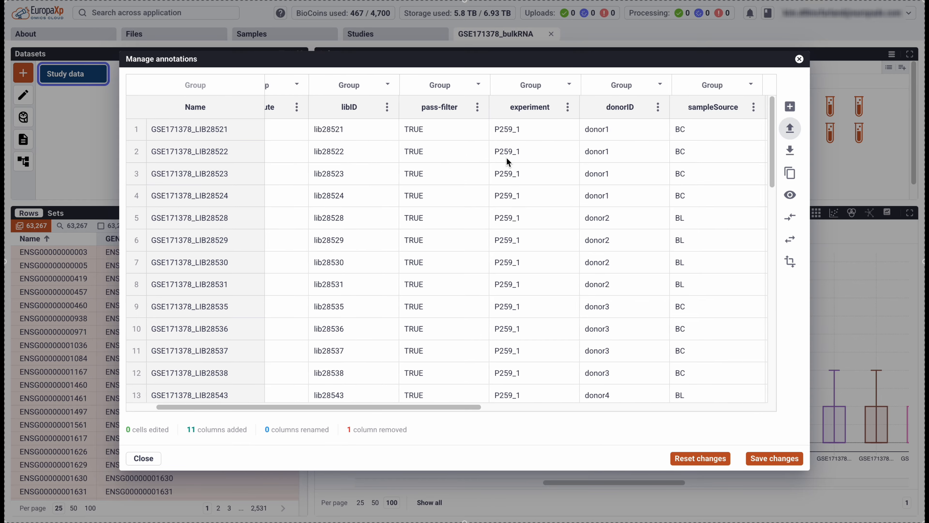
scroll(506, 161, right, 5)
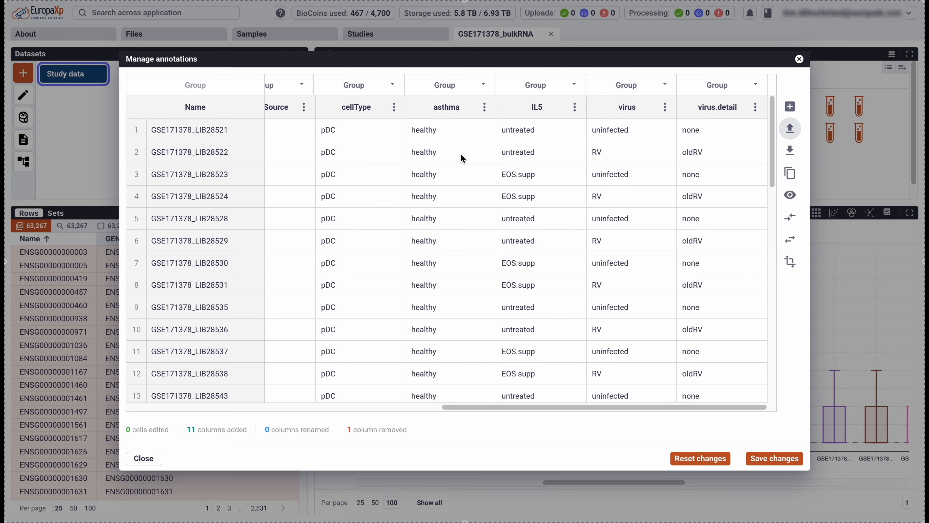
scroll(370, 168, left, 5)
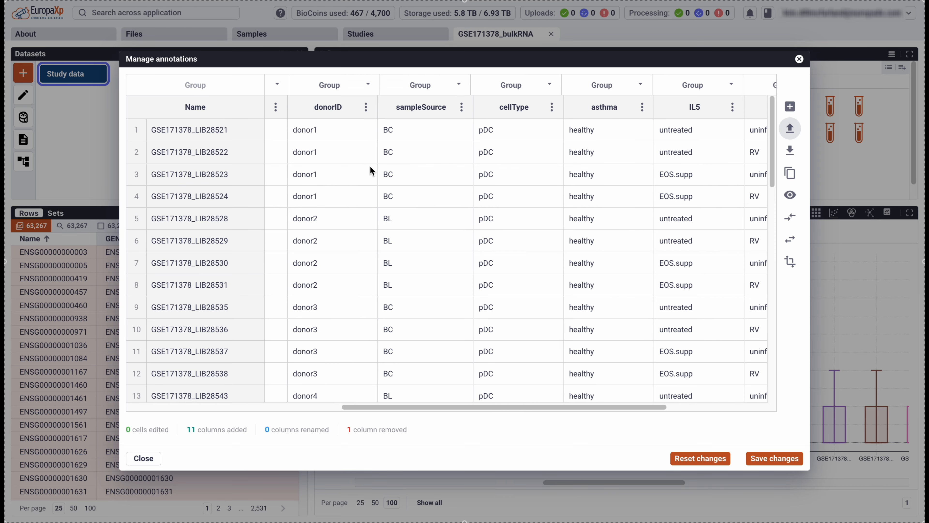
scroll(370, 169, right, 1)
scroll(370, 169, right, 4)
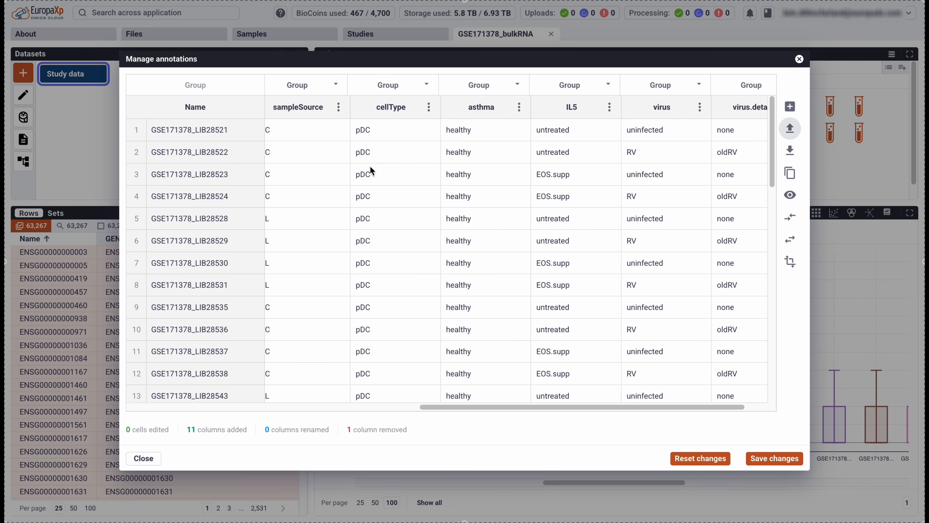
scroll(369, 167, left, 5)
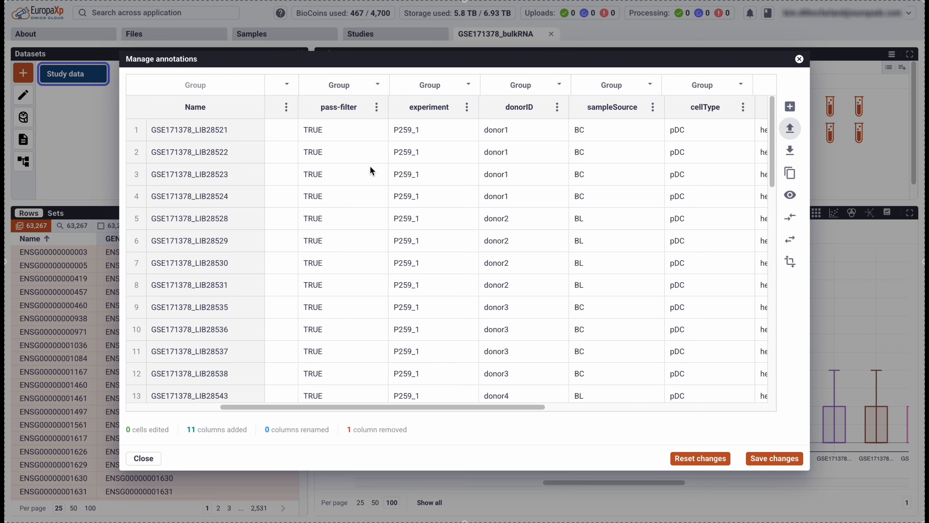
scroll(369, 166, left, 3)
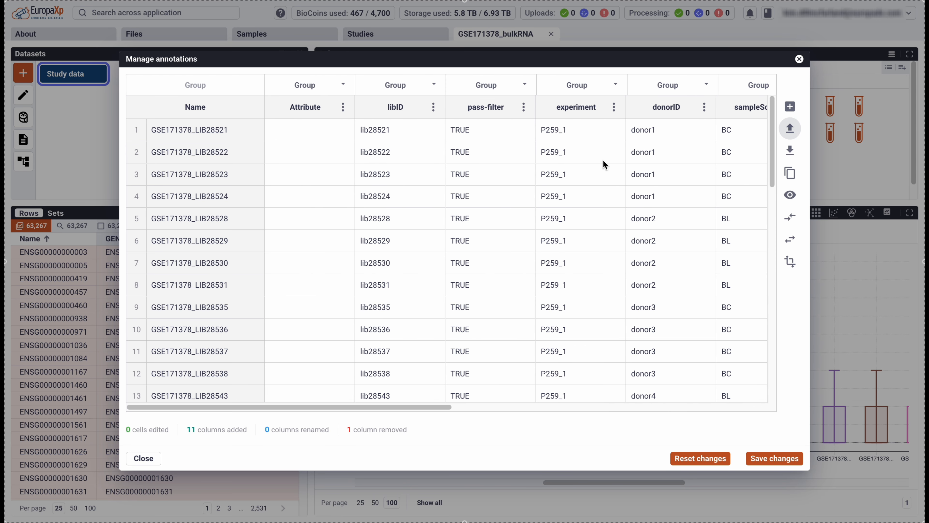
click(615, 83)
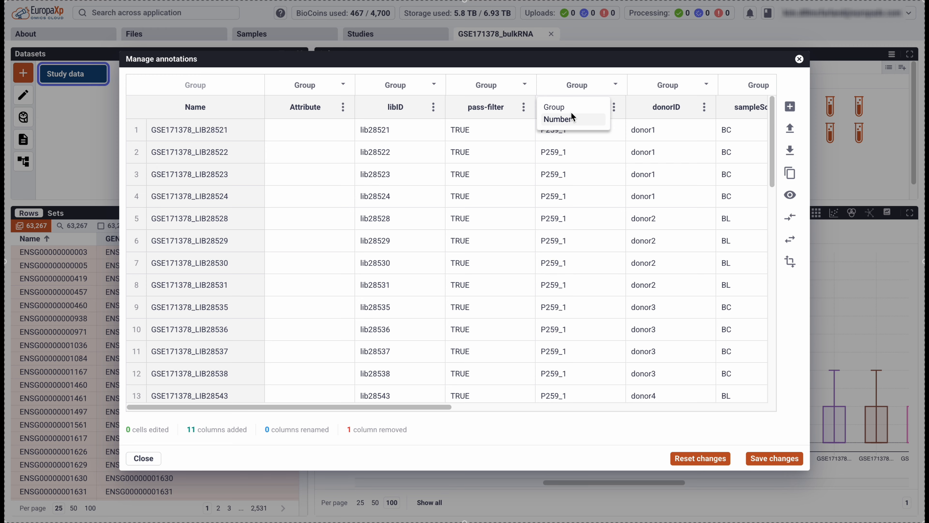
click(620, 69)
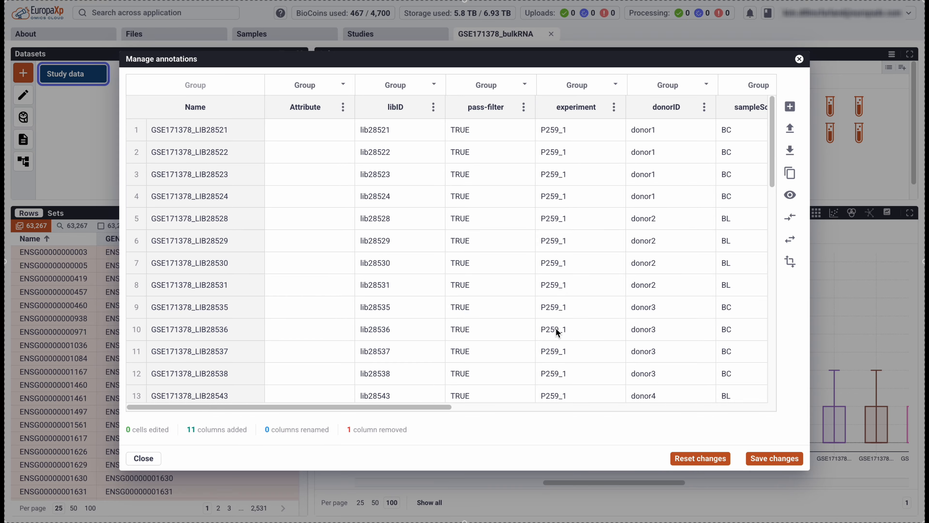
scroll(557, 332, right, 15)
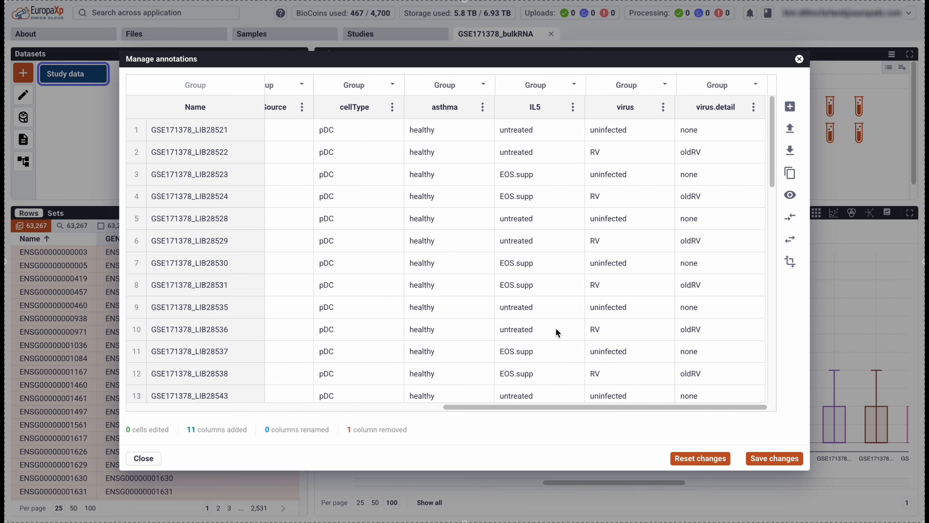
Save the annotation changes and group the study's columns by experiment and pass-filter.
click(768, 458)
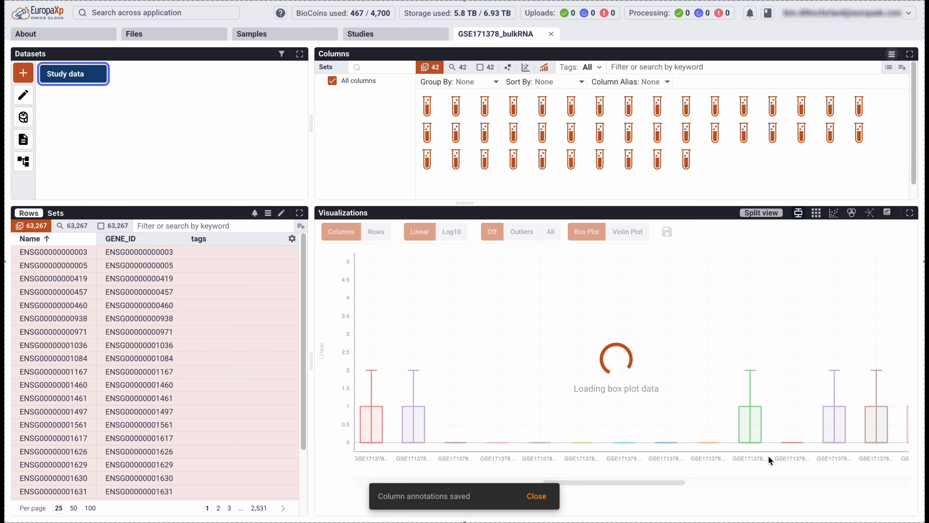
click(469, 83)
scroll(471, 206, down, 3)
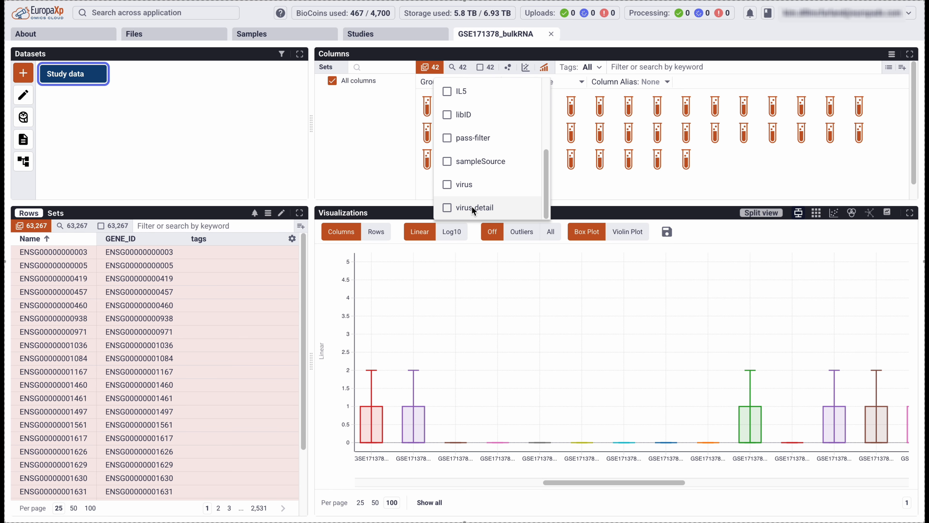
scroll(489, 125, up, 3)
click(481, 181)
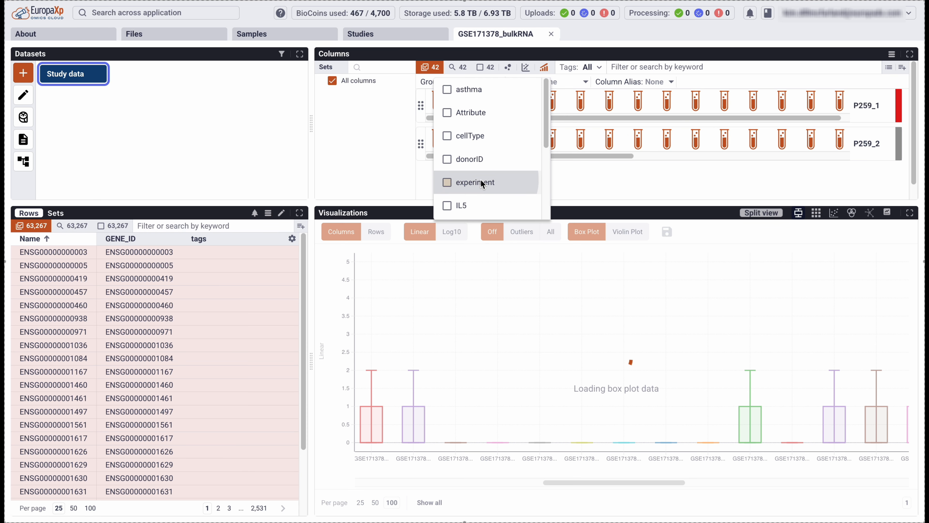
scroll(487, 165, down, 3)
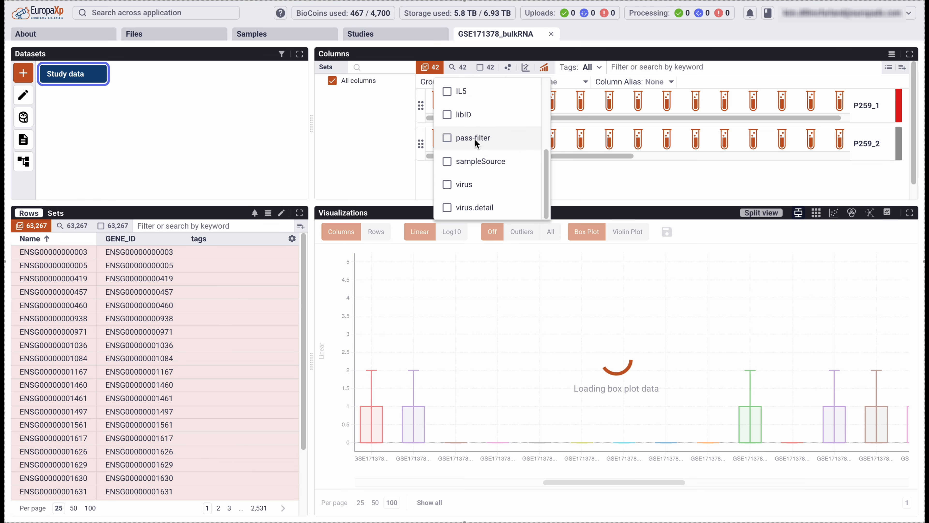
click(473, 137)
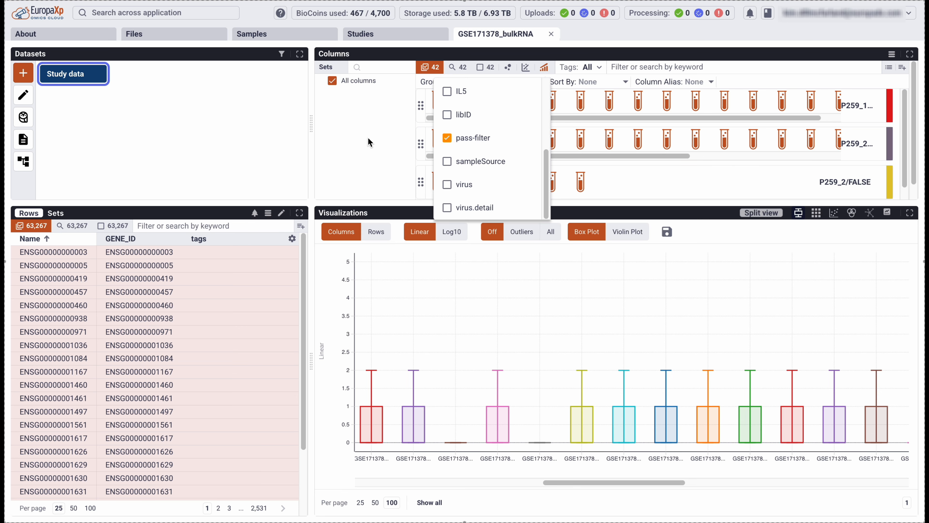
click(378, 143)
Widen the Columns area and select only the P259_2/FALSE samples to examine their box plots.
drag(307, 126, 86, 118)
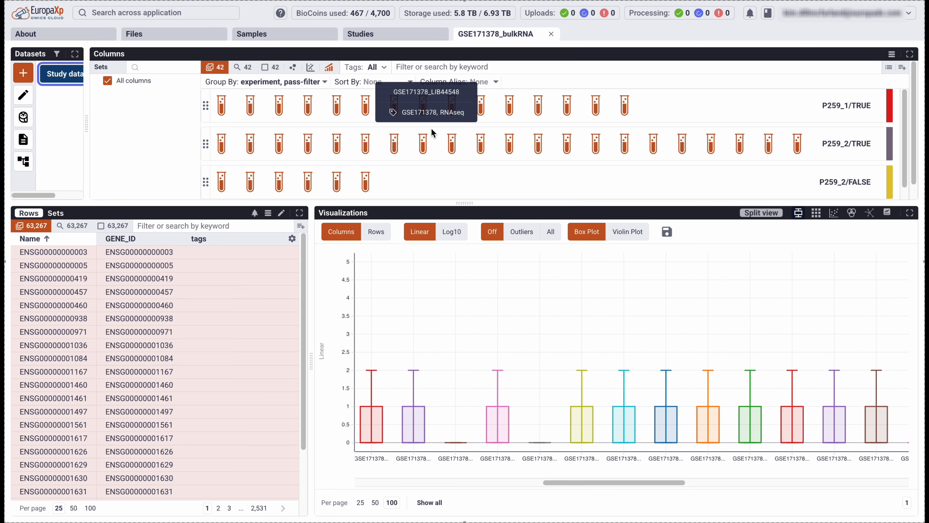
click(268, 67)
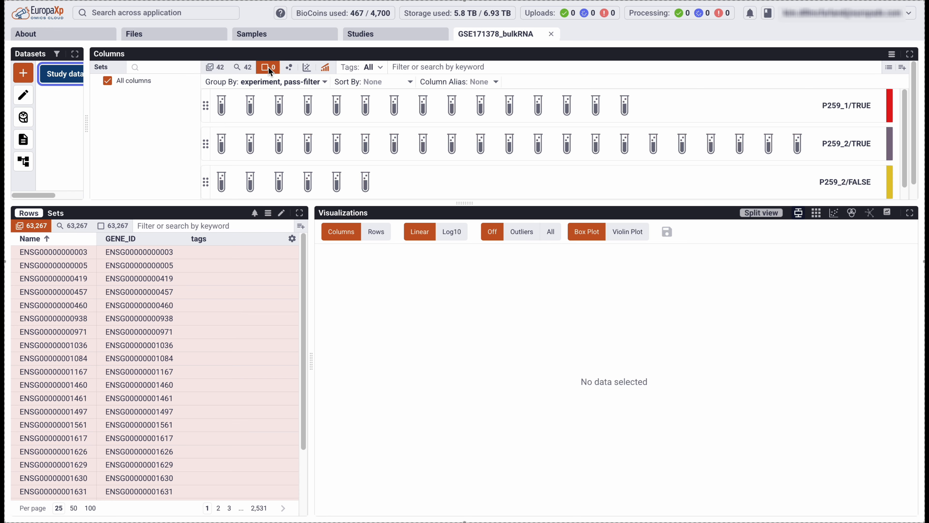
click(231, 188)
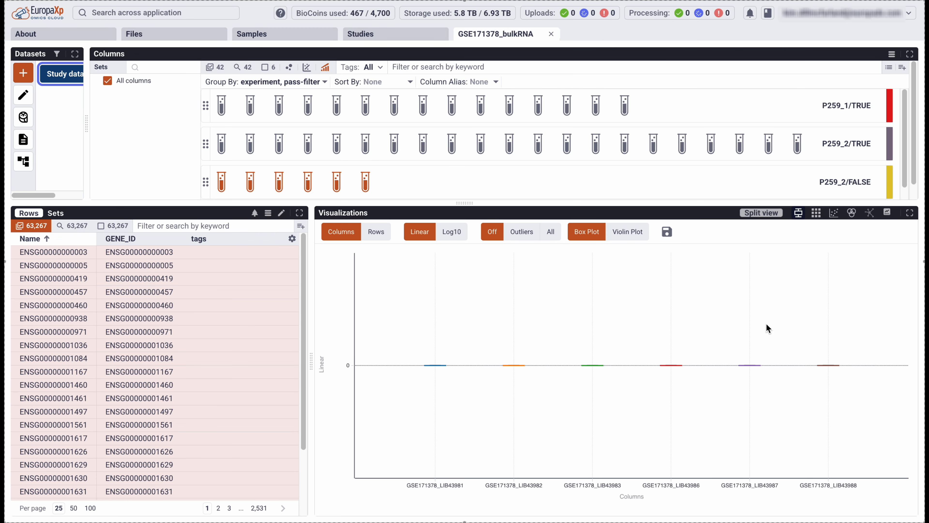
Select only the P259_1/TRUE samples to examine their box plots, and narrow the Columns area again.
click(265, 68)
click(222, 112)
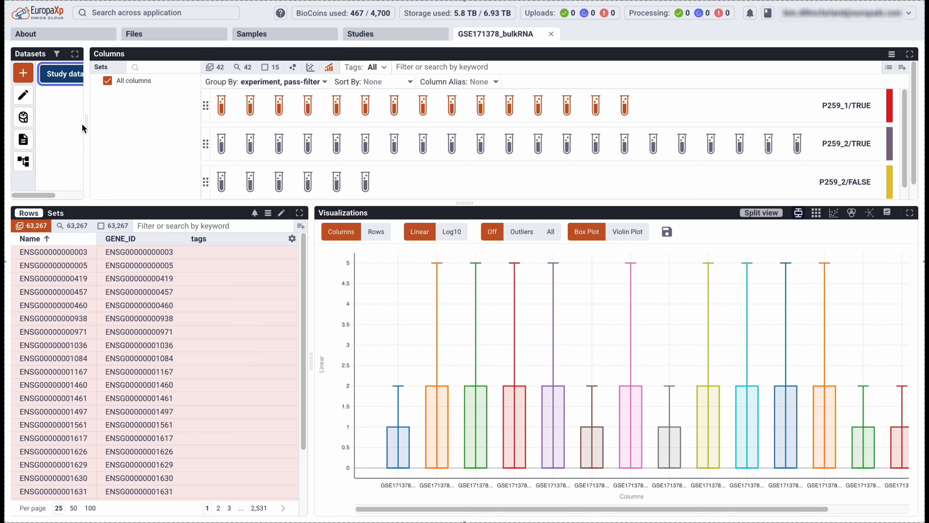
drag(83, 117, 283, 123)
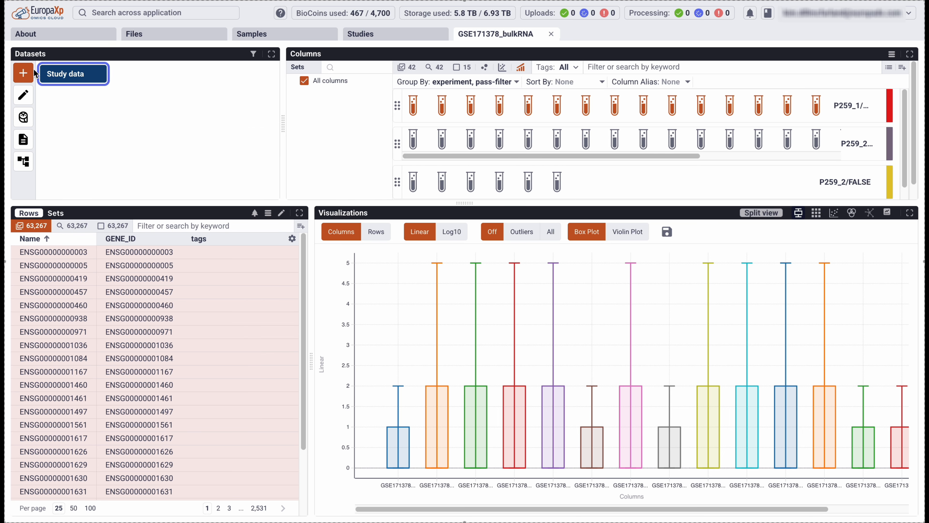
Run Data Filtering by Selection on the selected samples to save a sub-set named P259_1 with the description "Experiment 1".
click(23, 77)
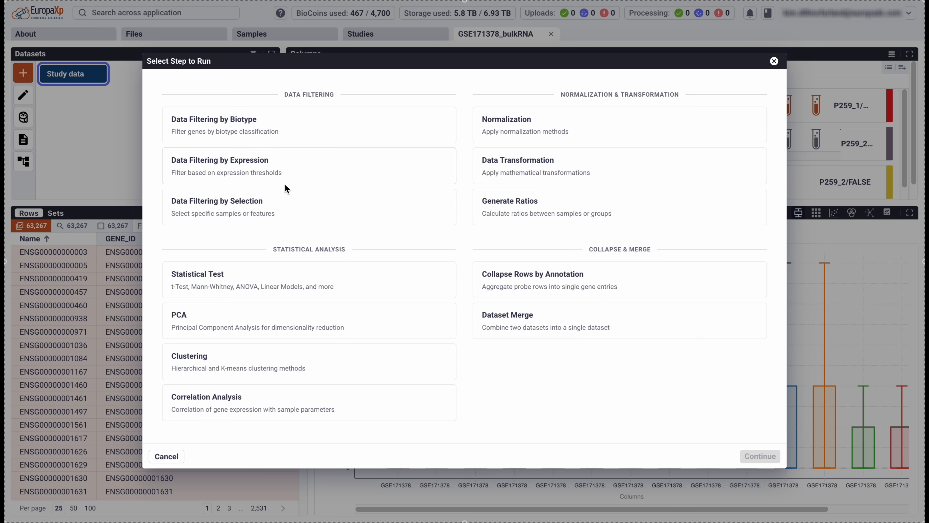
click(256, 206)
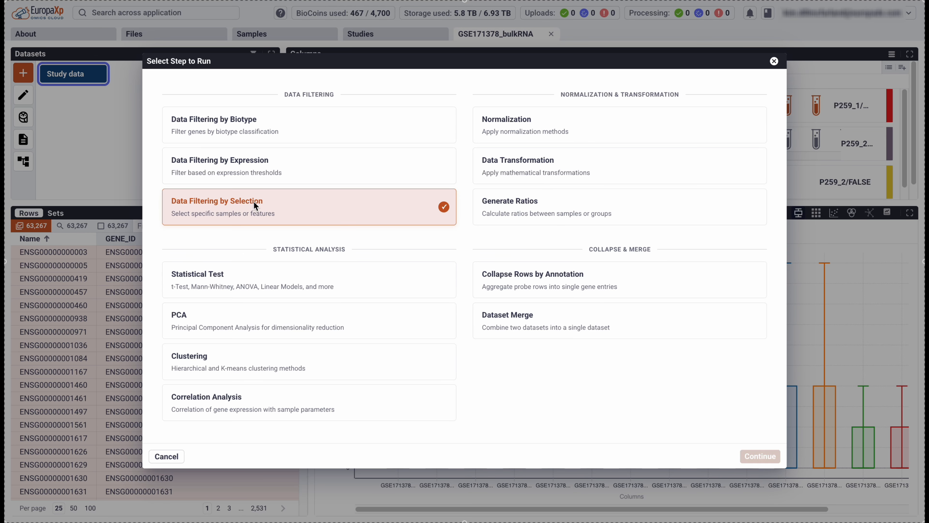
click(766, 454)
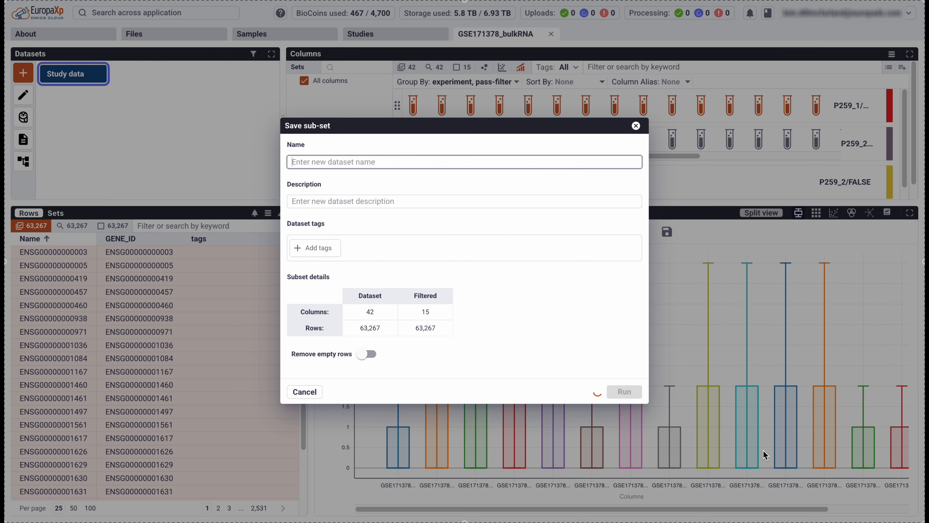
text(P)
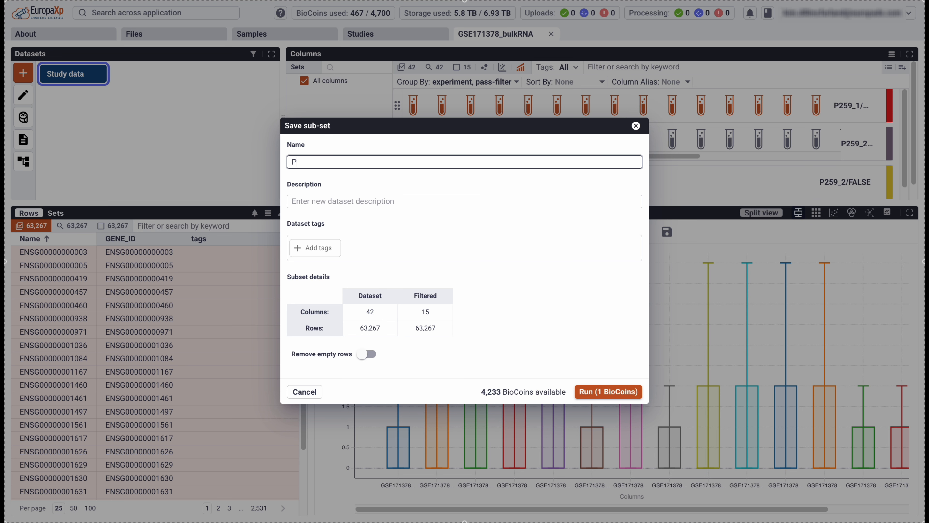
text(259_1)
click(457, 208)
text(E)
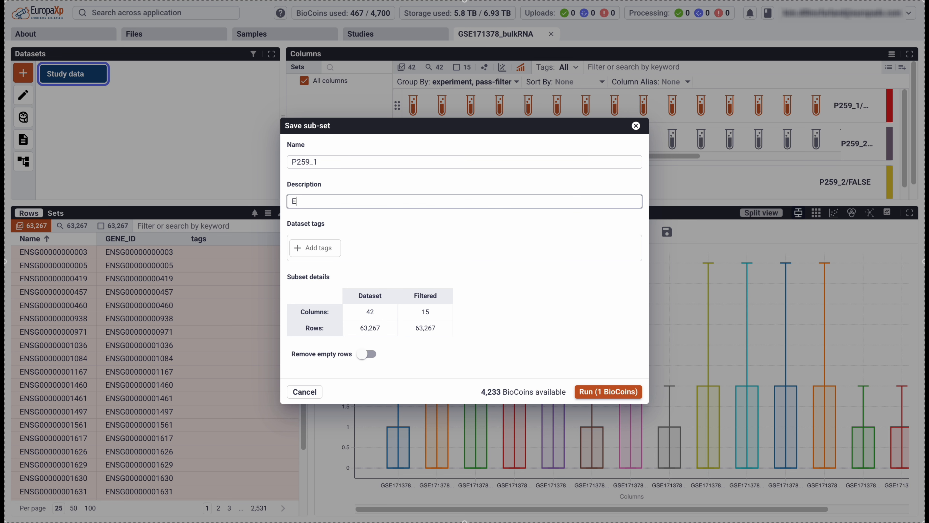
text(xperiment 1)
click(609, 393)
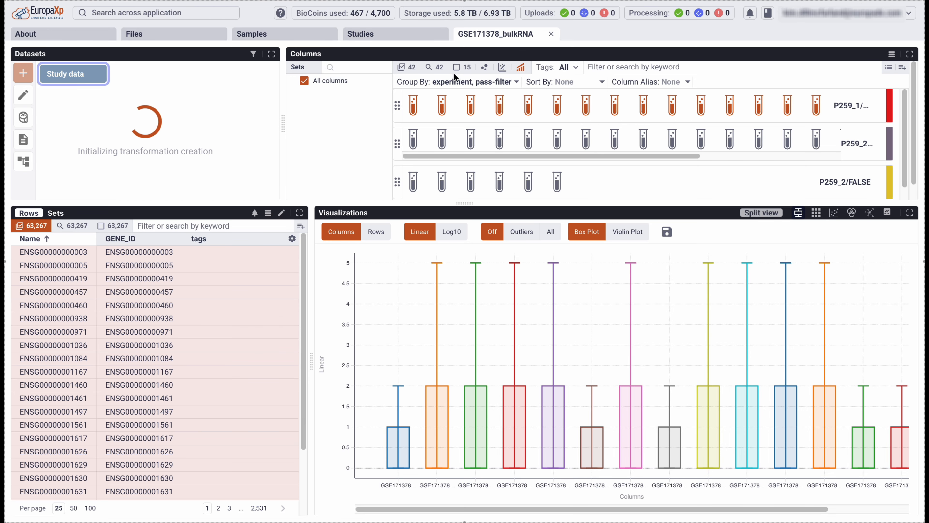
Select only the P259_2/TRUE samples and save them through Data Filtering by Selection as sub-set P259_2 with the description "Experiment 2".
click(457, 67)
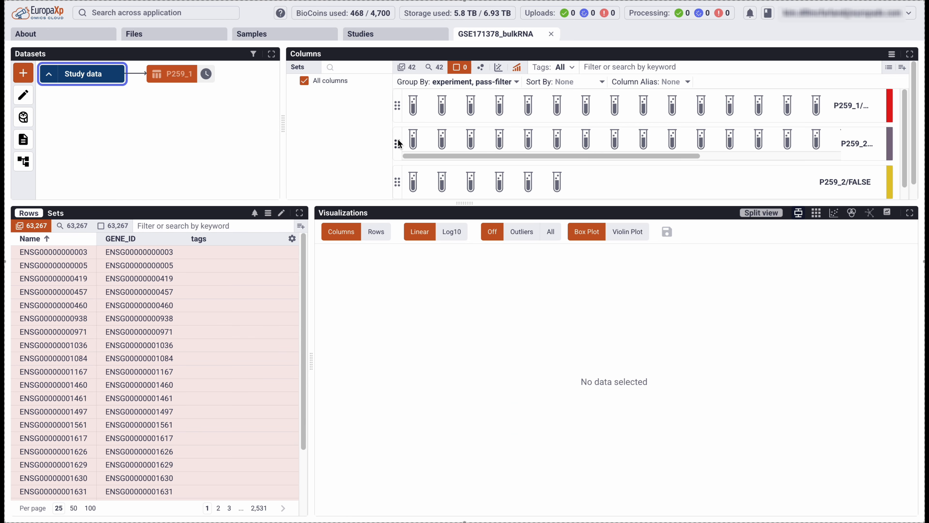
double_click(413, 140)
drag(678, 157, 648, 165)
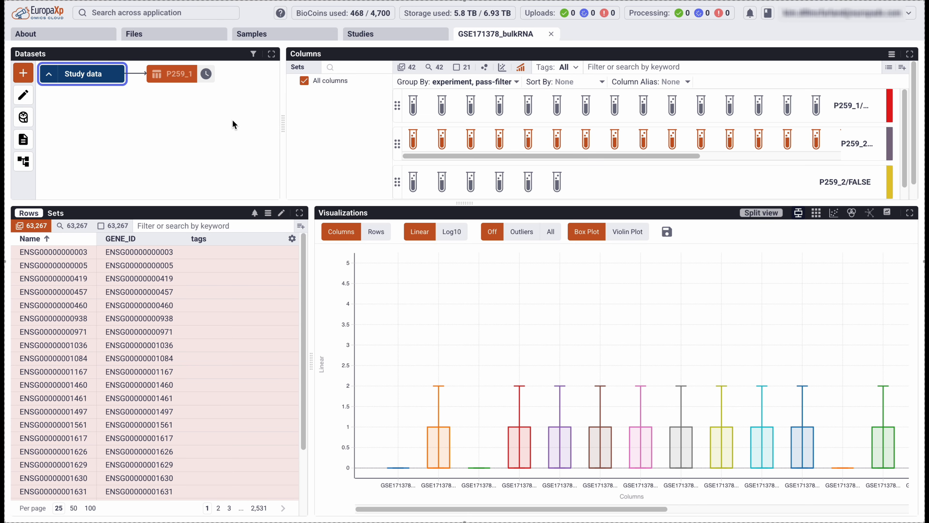
click(22, 74)
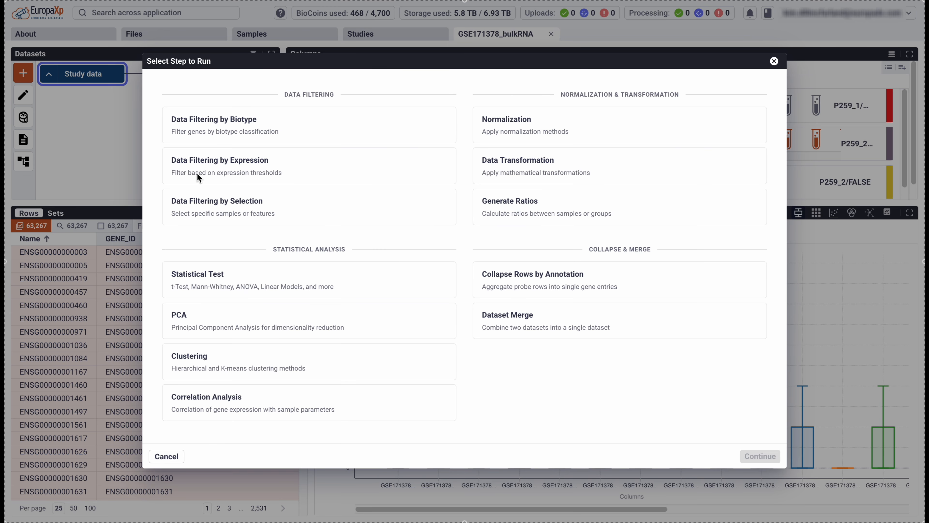
click(247, 214)
click(757, 457)
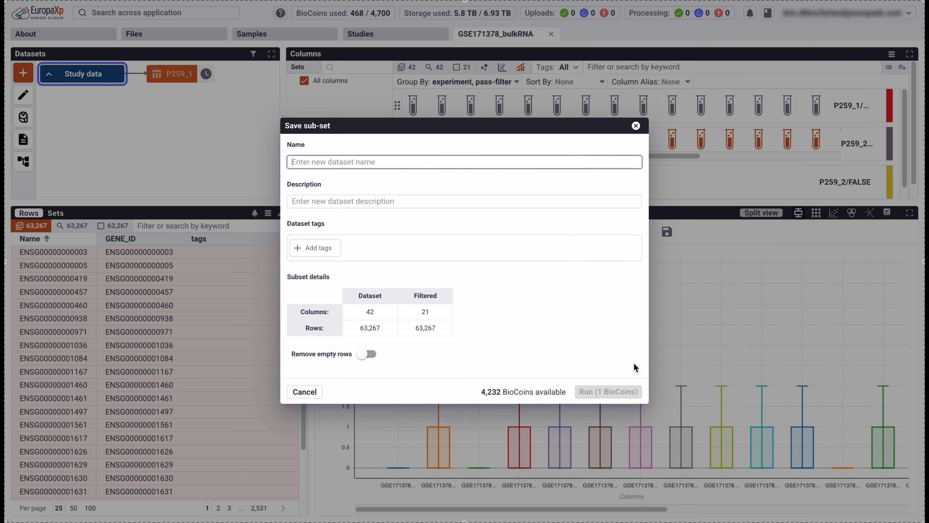
text(P259_2)
click(483, 202)
text(Experiment 2)
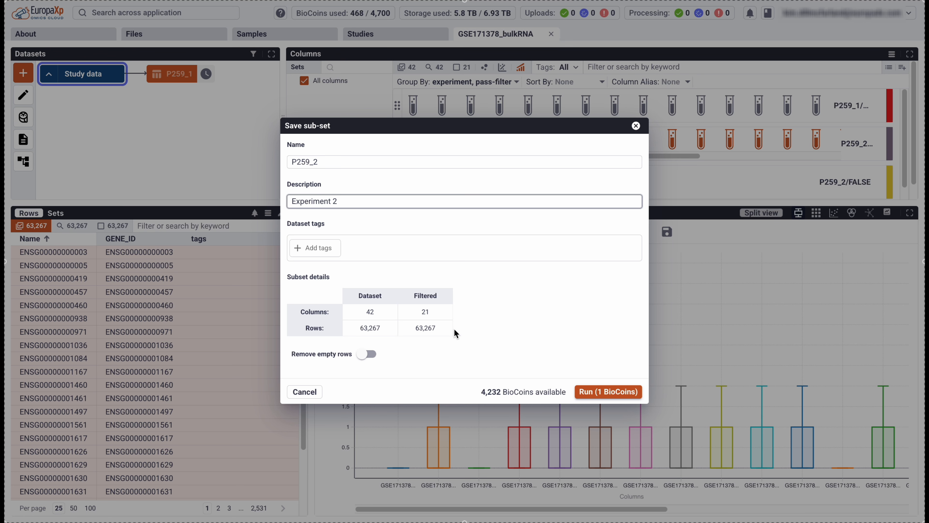
click(599, 392)
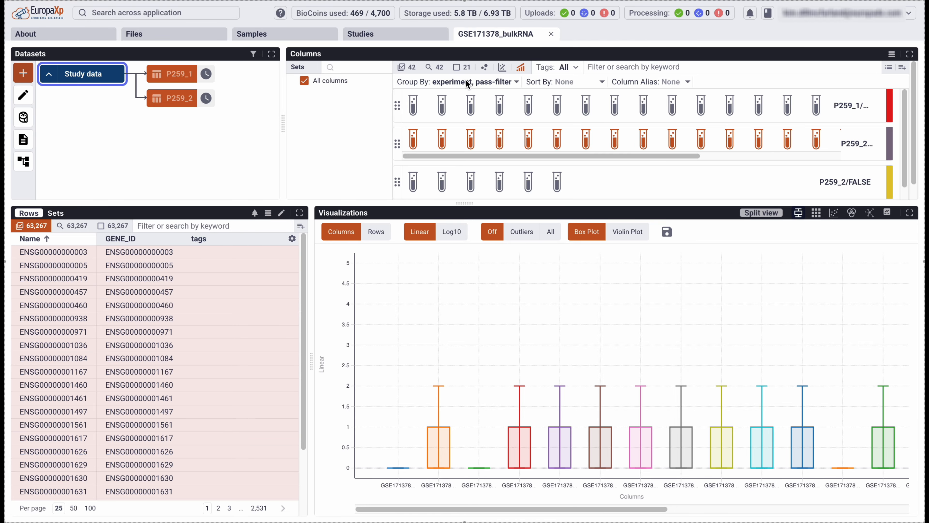
Open the P259_1 dataset, group its columns by IL5 and virus, and enlarge the Columns area to show all groups.
click(457, 66)
click(194, 77)
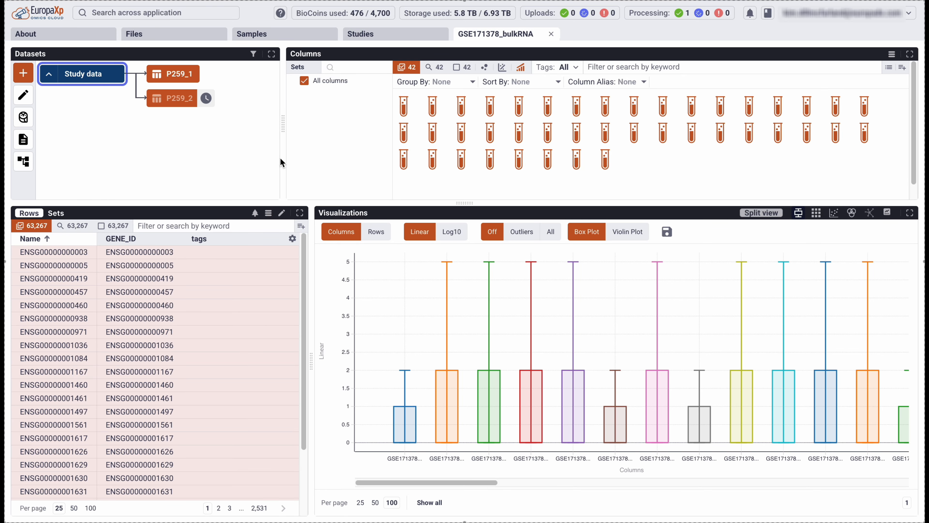
click(169, 70)
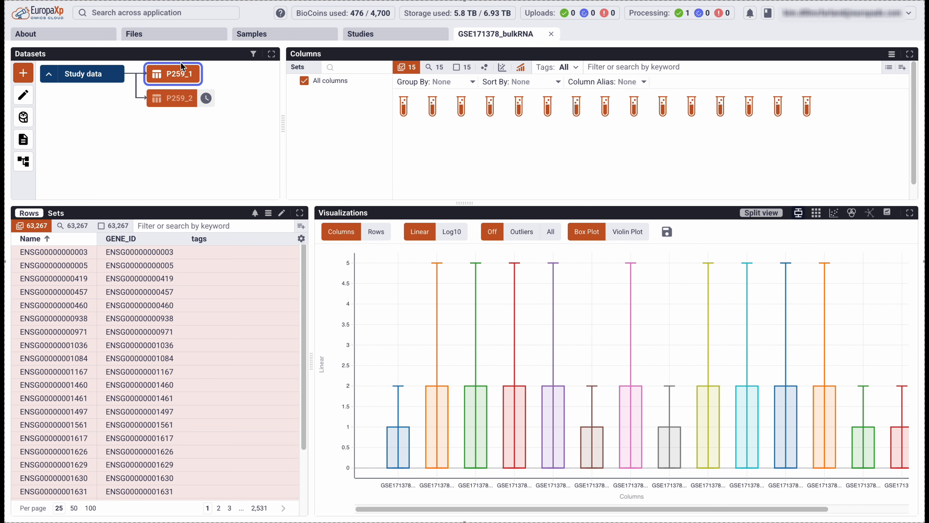
click(441, 82)
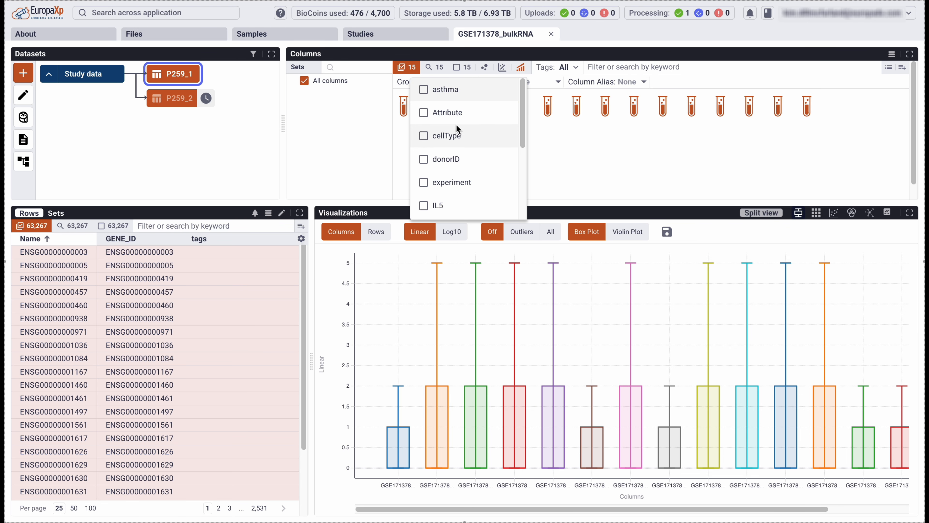
click(447, 203)
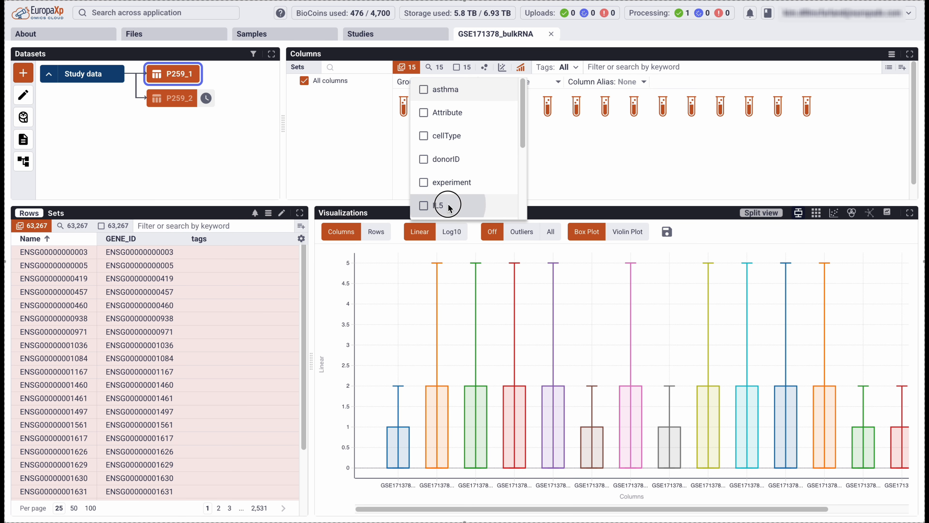
scroll(454, 158, down, 3)
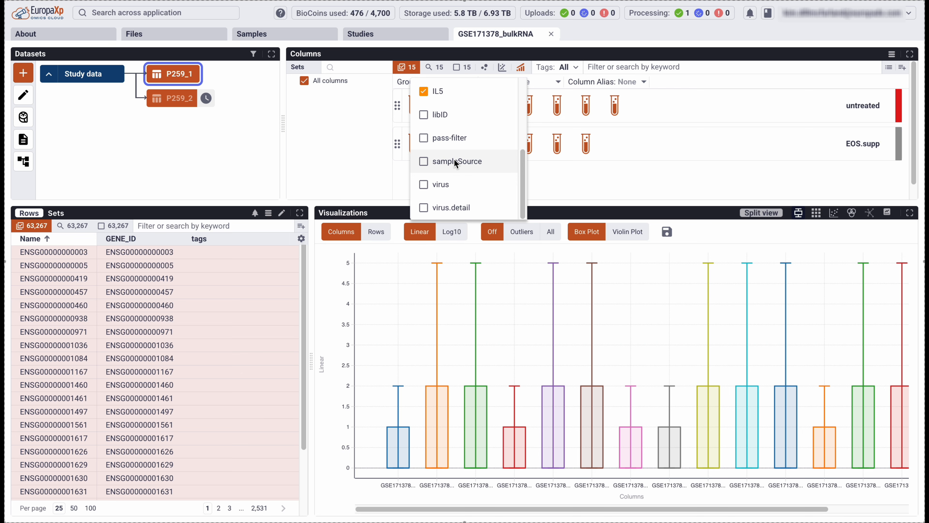
click(453, 179)
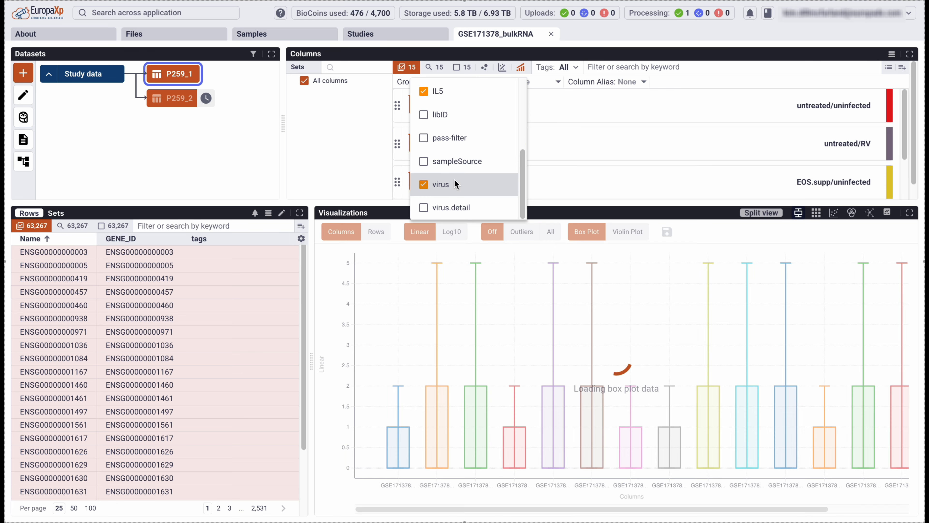
click(349, 179)
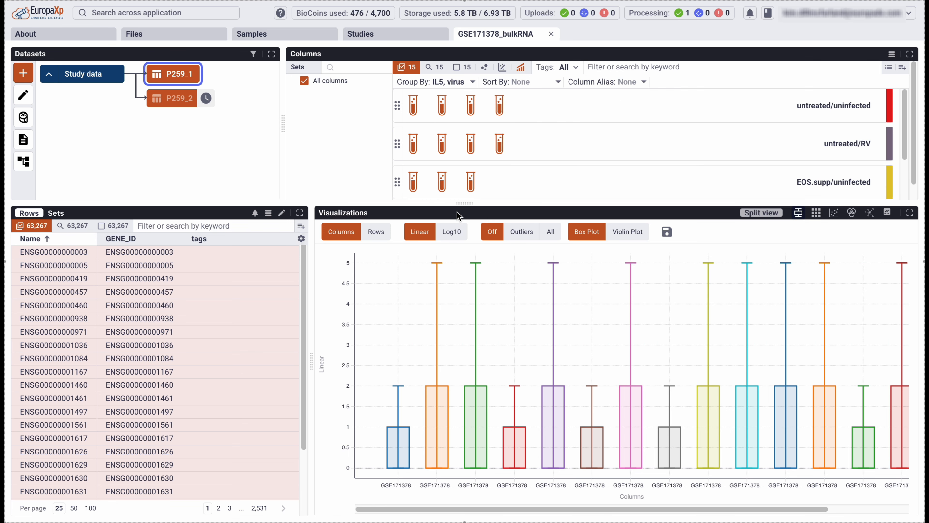
drag(389, 204, 380, 257)
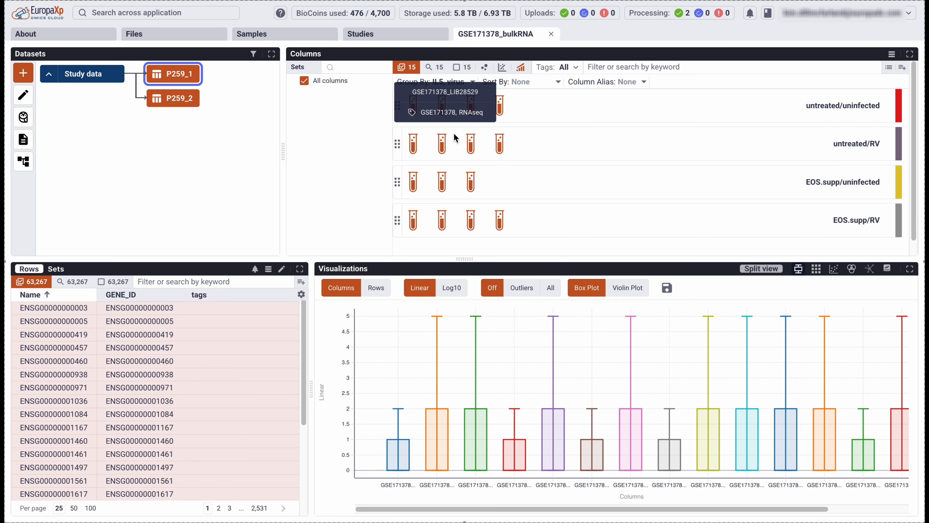
Rename the P259_1 dataset as EOS+RV.
click(189, 74)
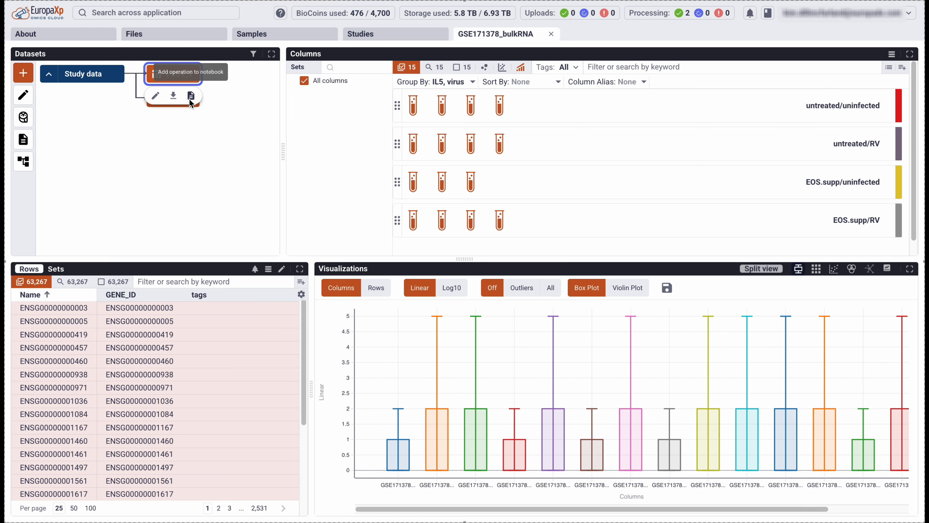
click(156, 96)
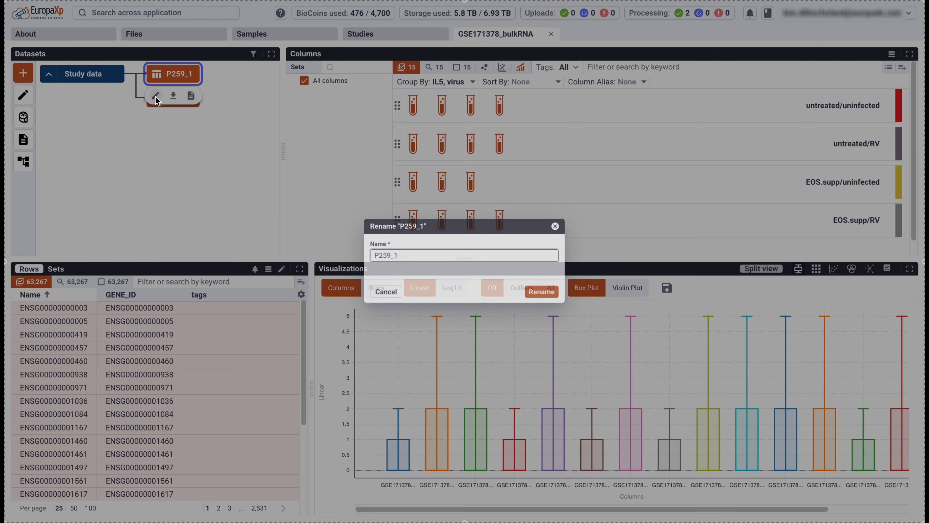
key(ctrl+a)
text(R)
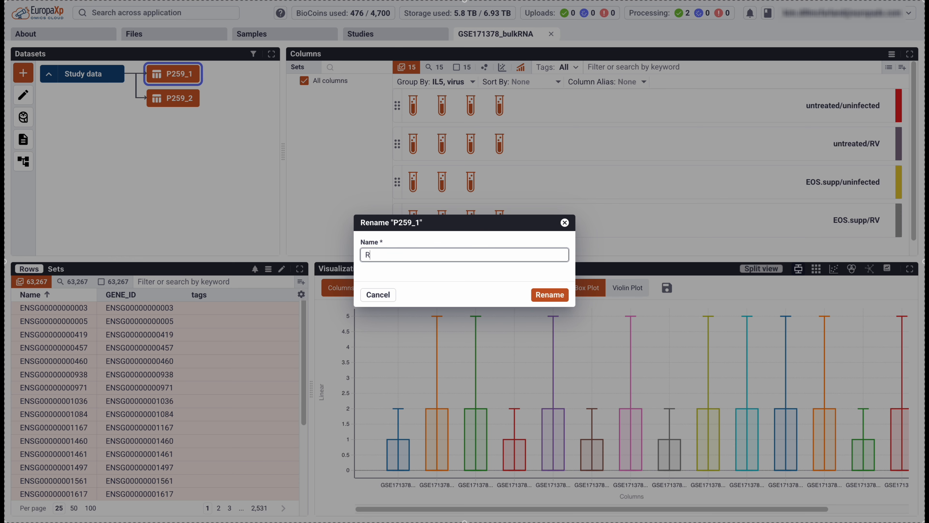
text(O)
key(BackSpace)
key(BackSpace)
text(EOS+RV)
click(553, 295)
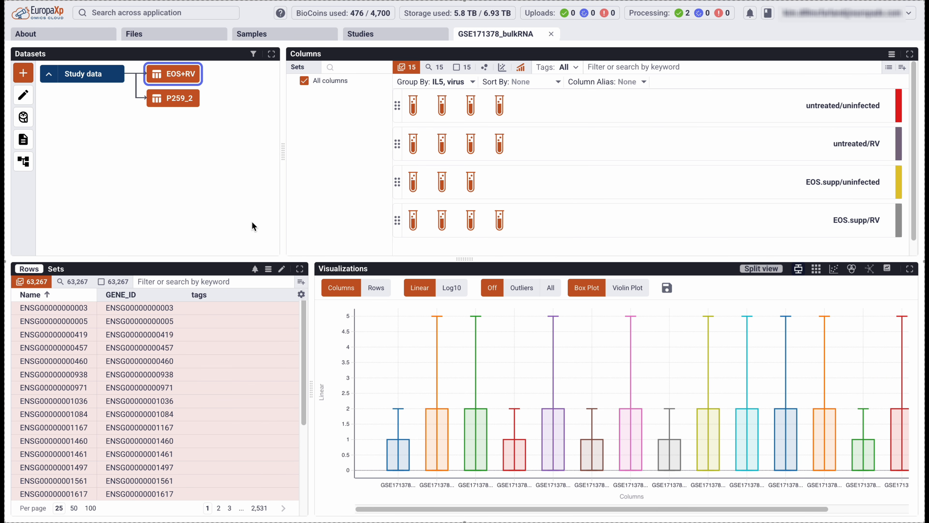
Open the P259_2 dataset and group its columns by IL5 and virus.
click(167, 99)
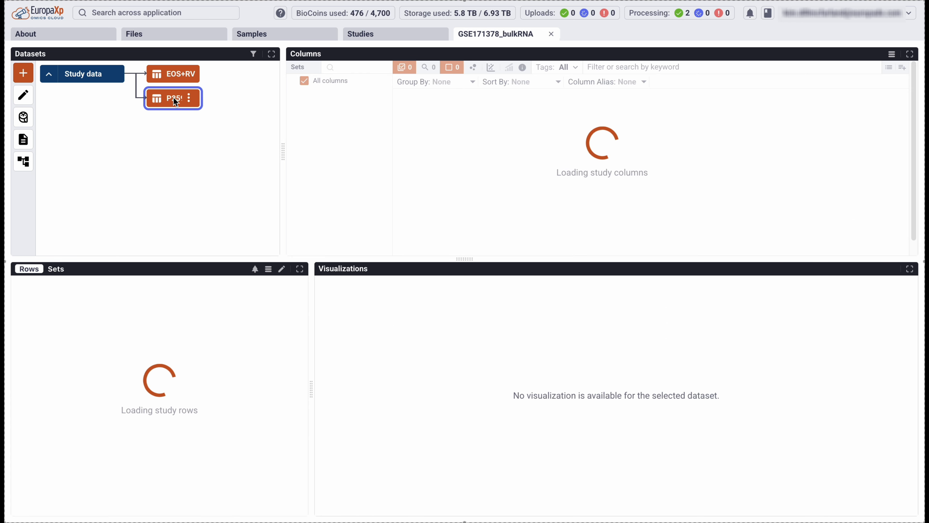
click(446, 83)
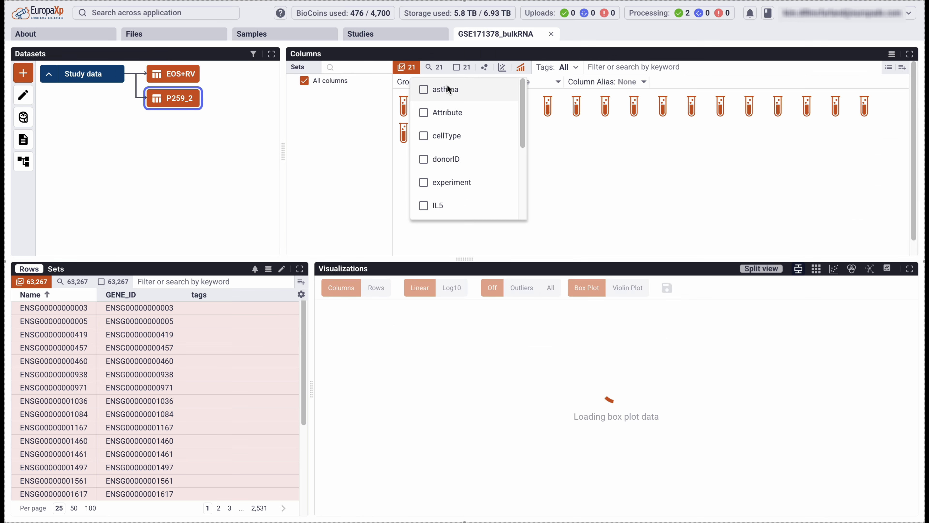
click(450, 204)
scroll(454, 169, down, 3)
click(449, 177)
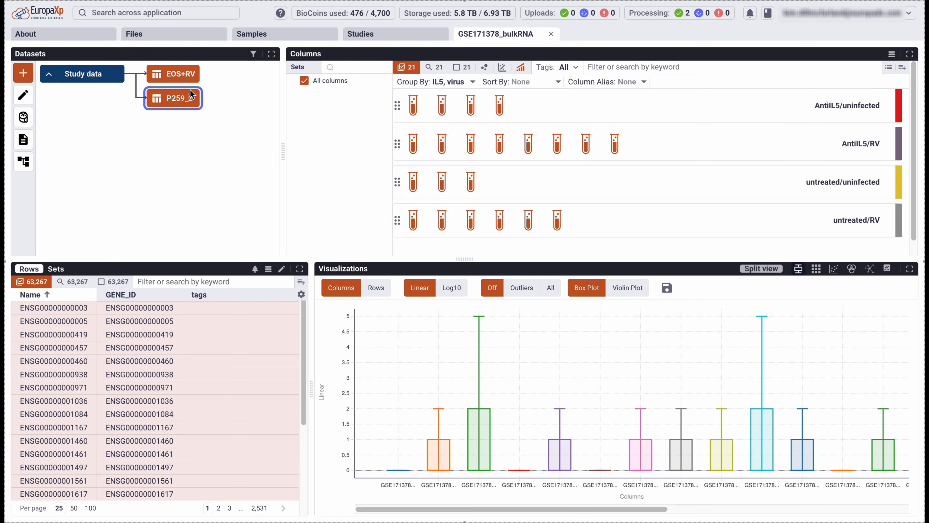
Rename the P259_2 dataset as AntiIL5 + RV and open the EOS+RV dataset.
click(188, 102)
click(160, 125)
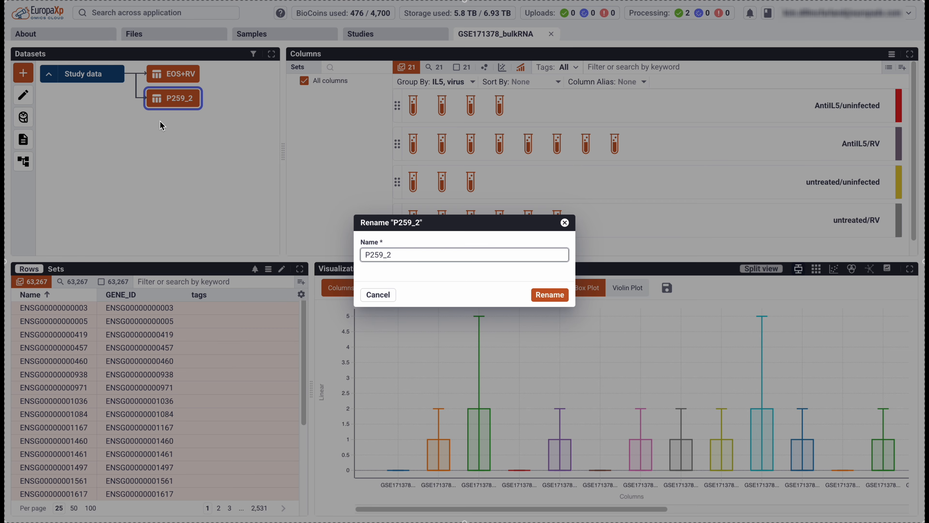
key(ctrl+a)
text(AntiIL5 + RV)
click(549, 296)
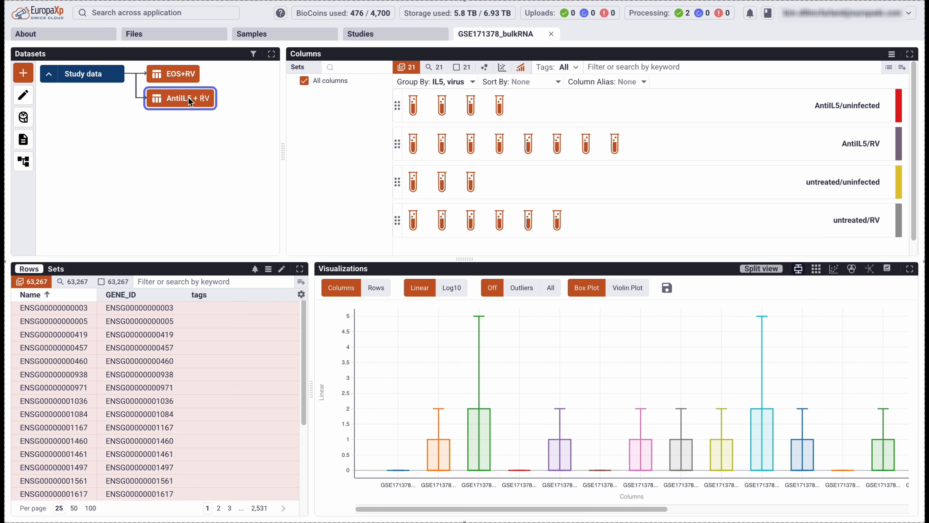
click(174, 77)
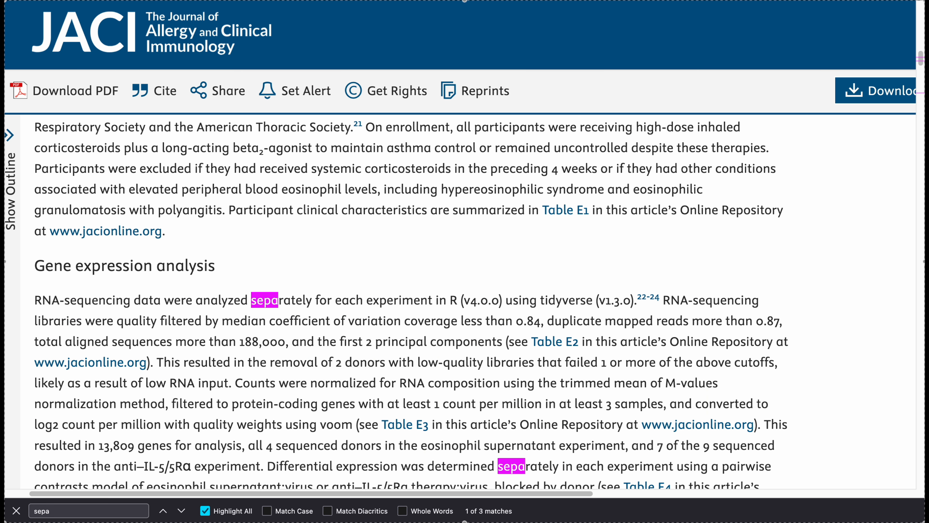
Switch to the JACI article, search it for "trimm", and highlight the sentence on count normalization, protein-coding gene filtering and voom conversion.
key(ctrl+f)
text(trimm)
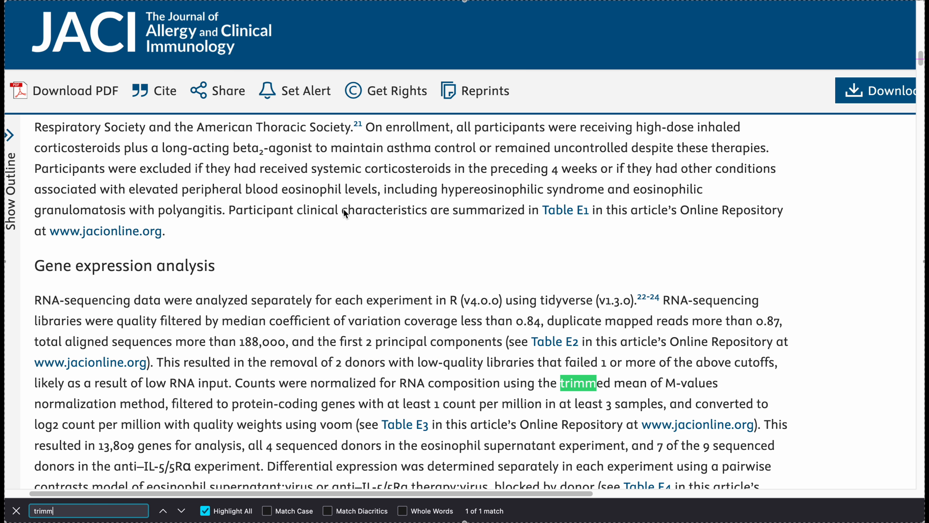
scroll(334, 214, down, 5)
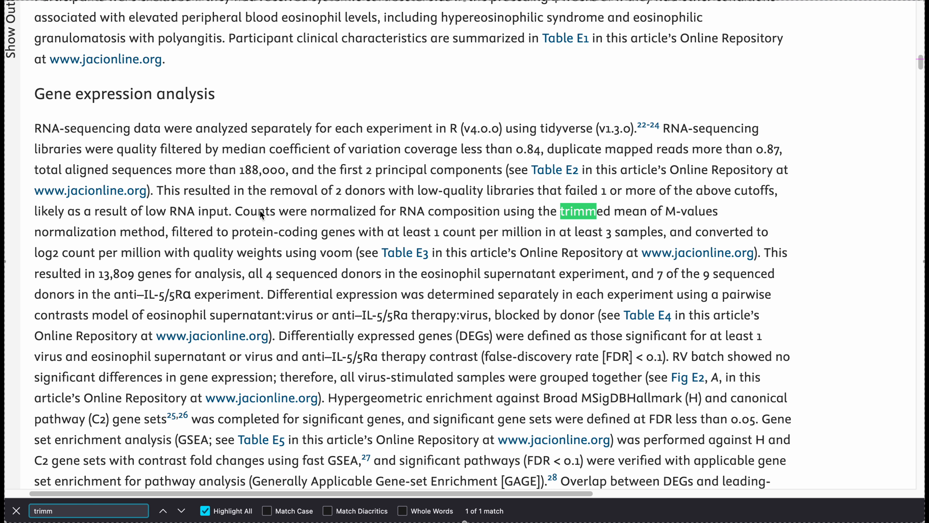
click(235, 210)
drag(237, 211, 354, 255)
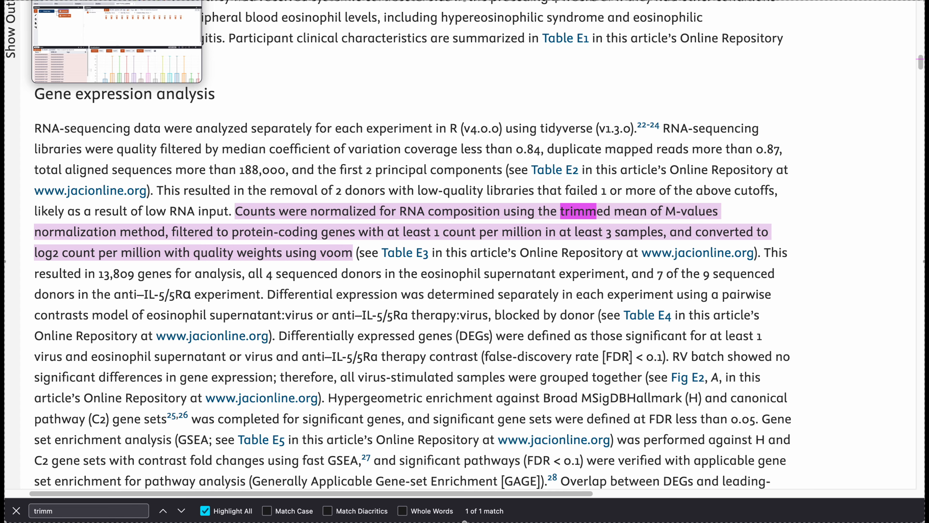
Return to EuropaXp and set up a Data Filtering by Biotype step on the EOS+RV dataset, naming the output protein.
click(98, 0)
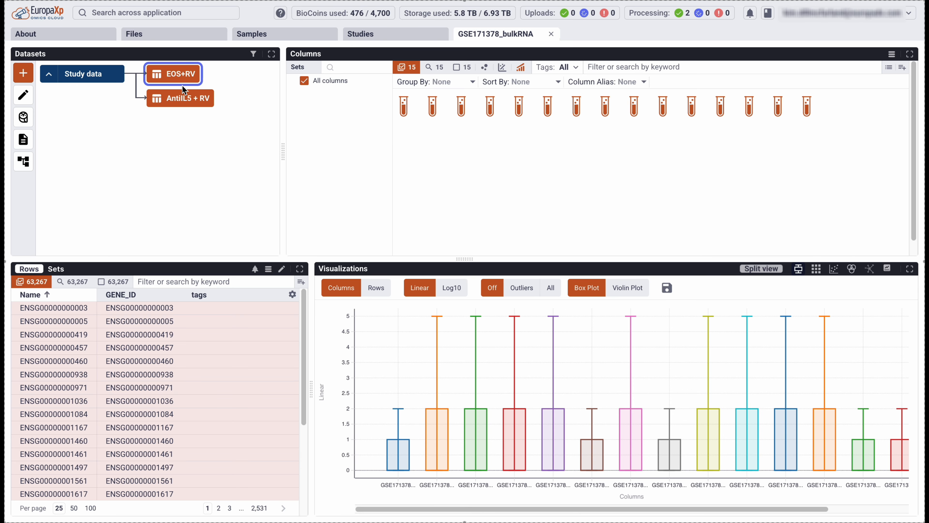
click(23, 75)
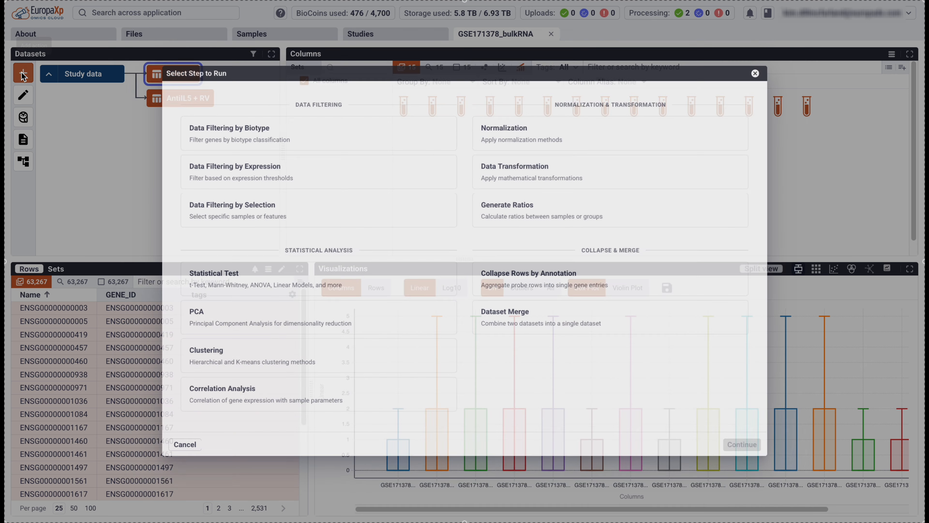
click(267, 121)
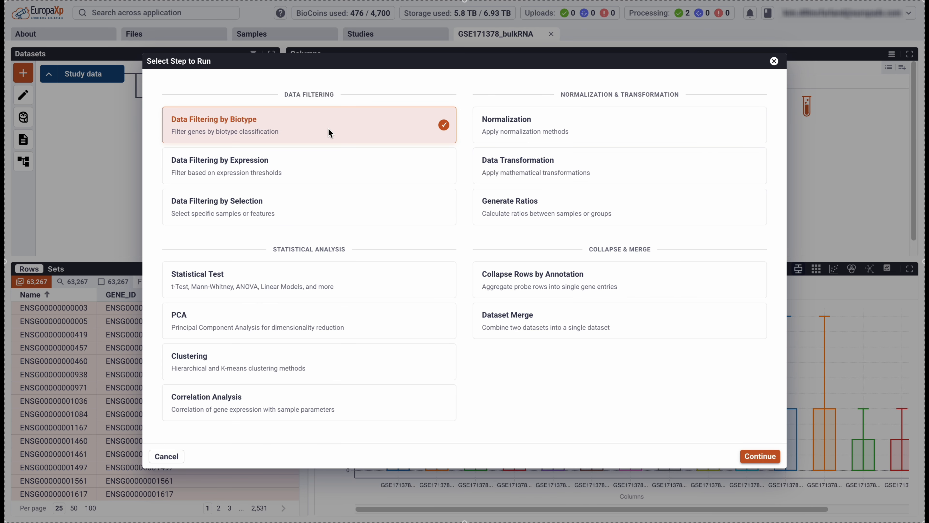
click(758, 456)
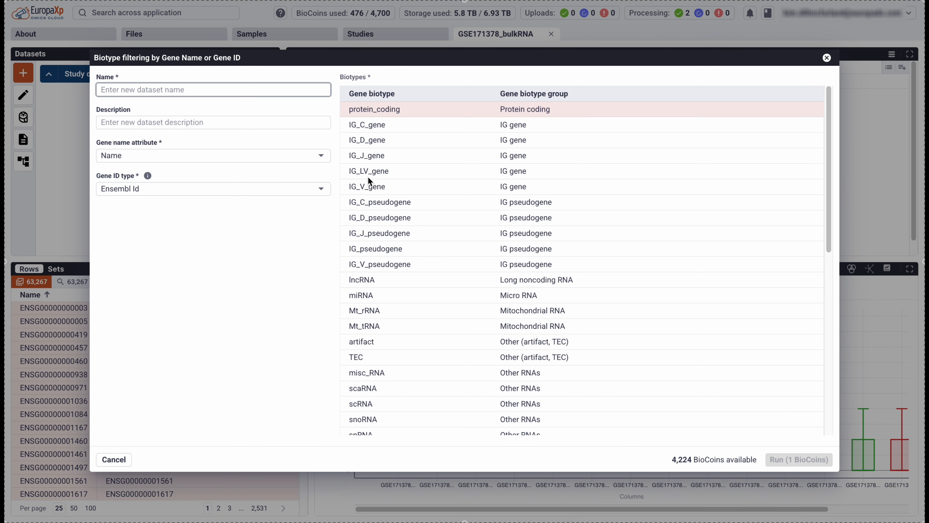
text(protein)
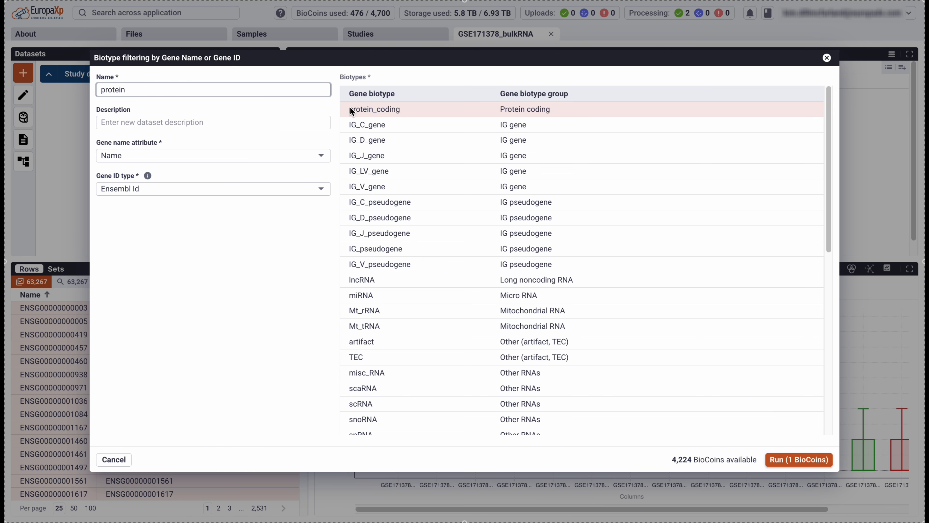
scroll(421, 327, down, 10)
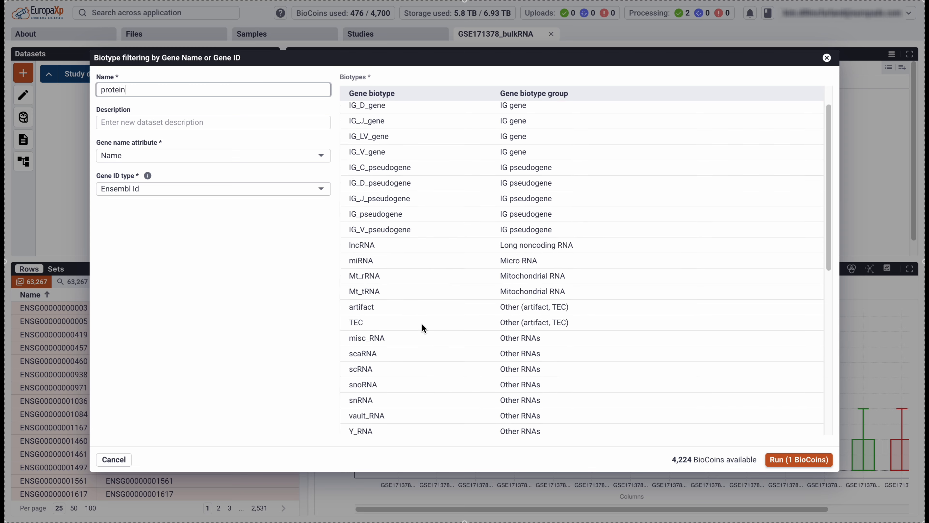
scroll(421, 327, up, 10)
click(380, 143)
click(379, 170)
click(379, 200)
click(381, 172)
click(378, 201)
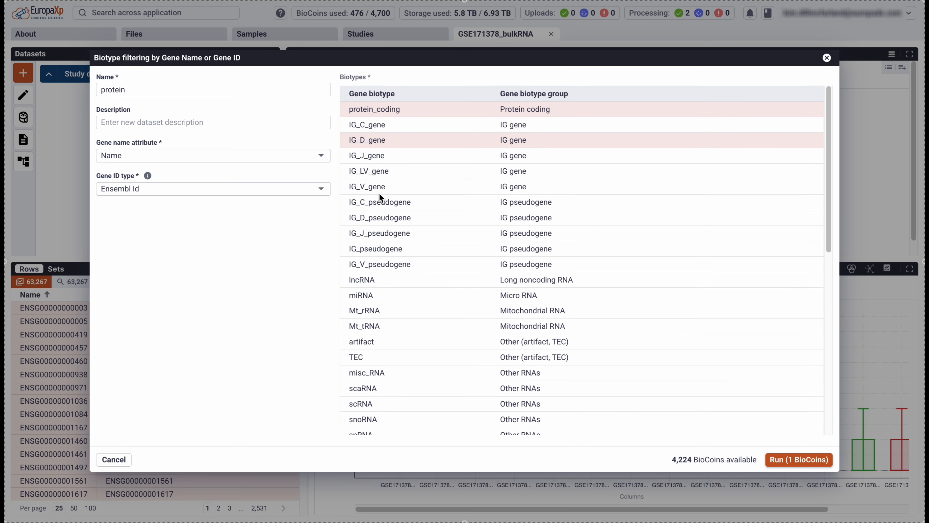
click(380, 141)
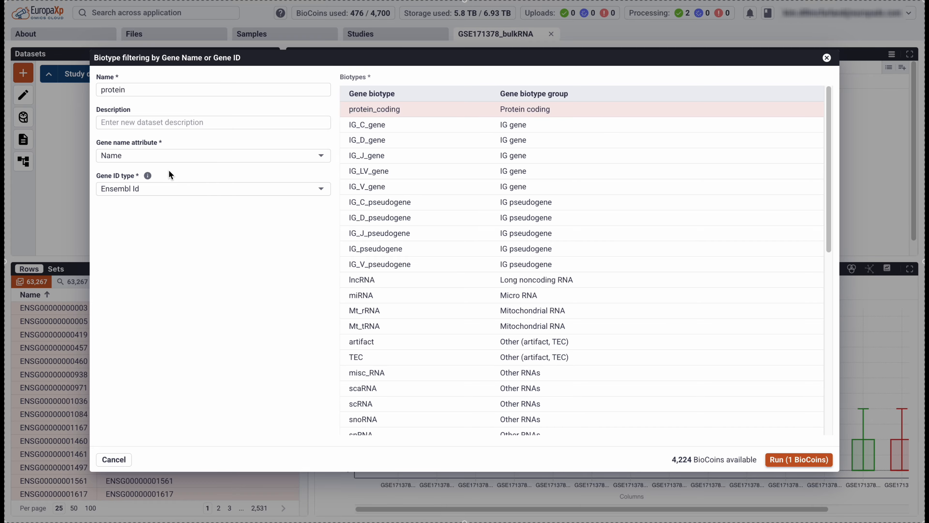
Run the protein_coding filter with Name as the gene name attribute and Ensembl Id as the ID type, and open the protein dataset.
click(162, 152)
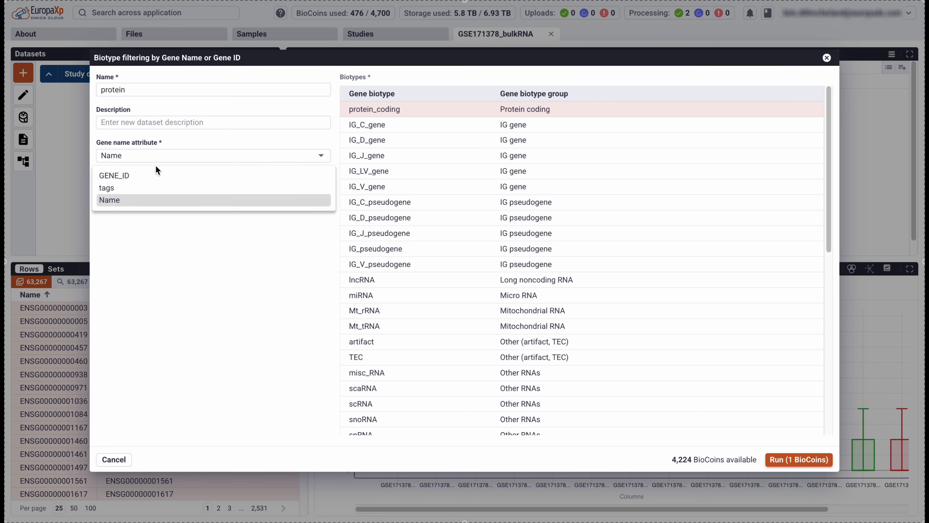
click(130, 201)
click(134, 187)
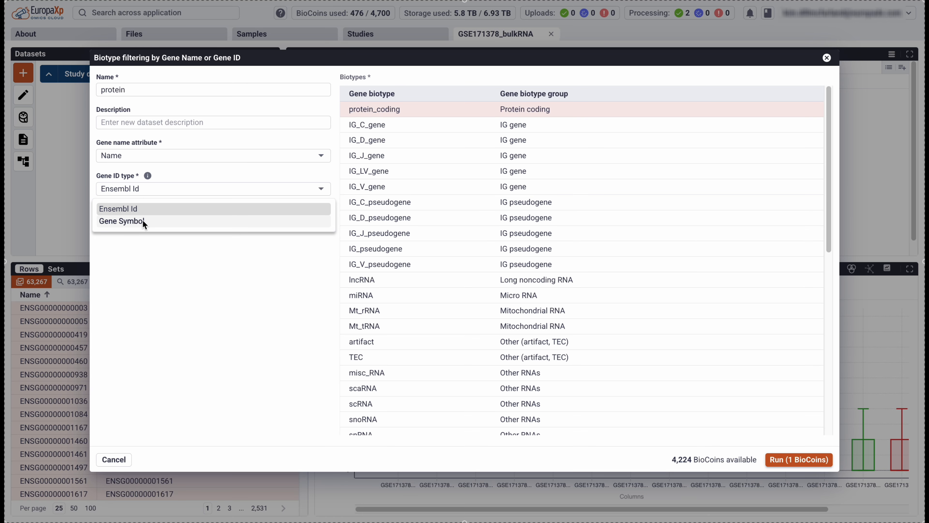
click(189, 264)
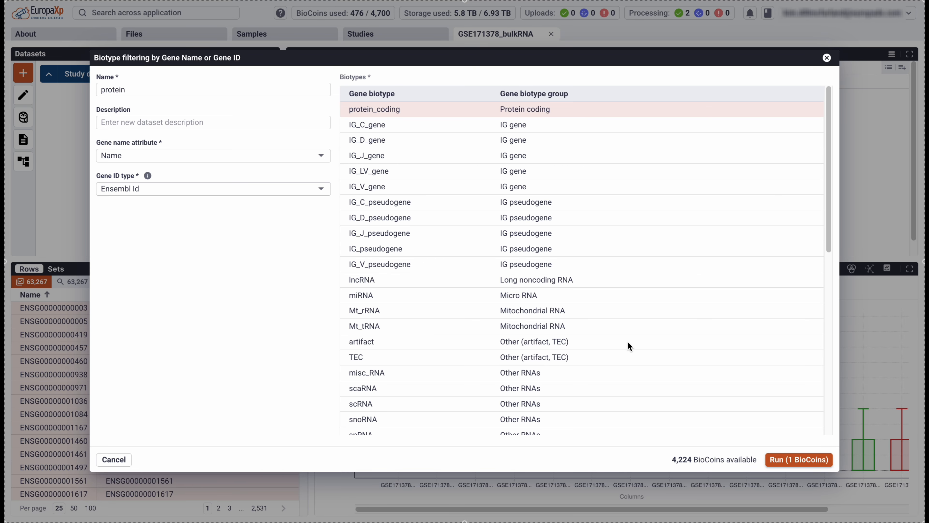
click(789, 458)
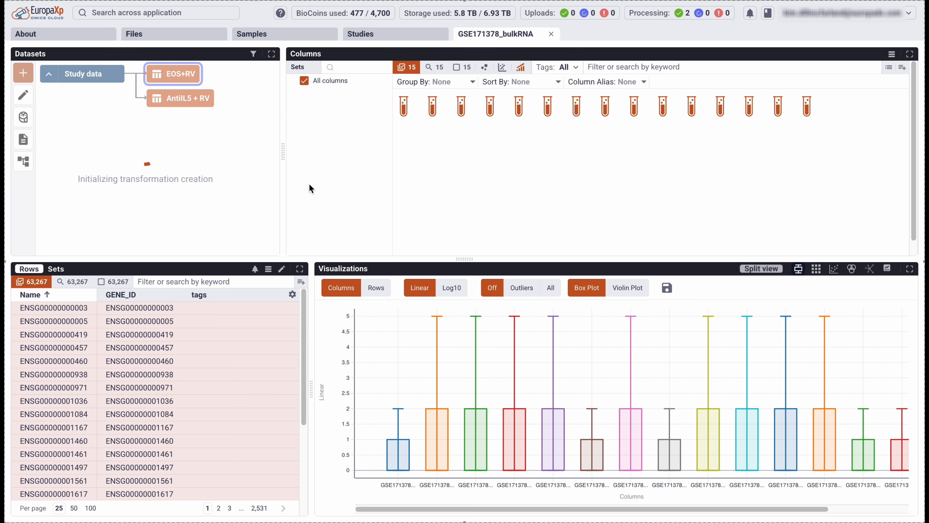
drag(283, 155, 385, 150)
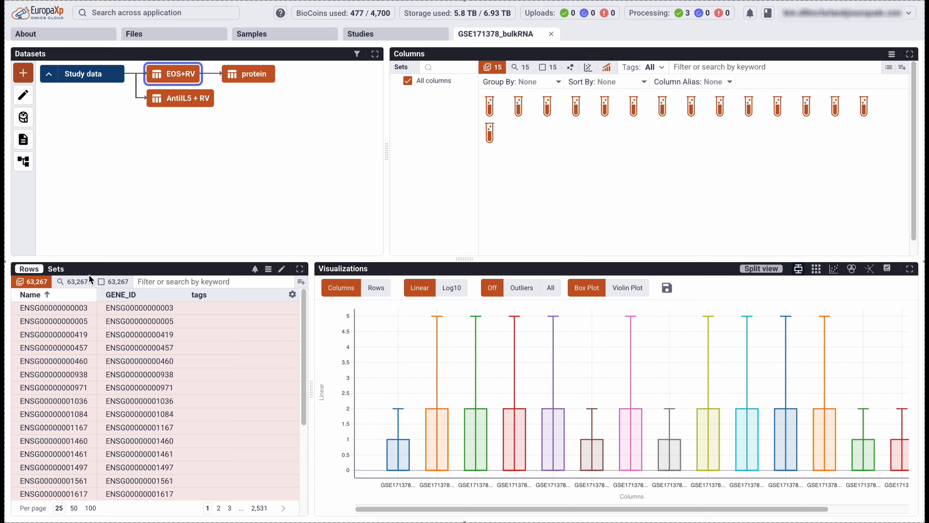
click(248, 76)
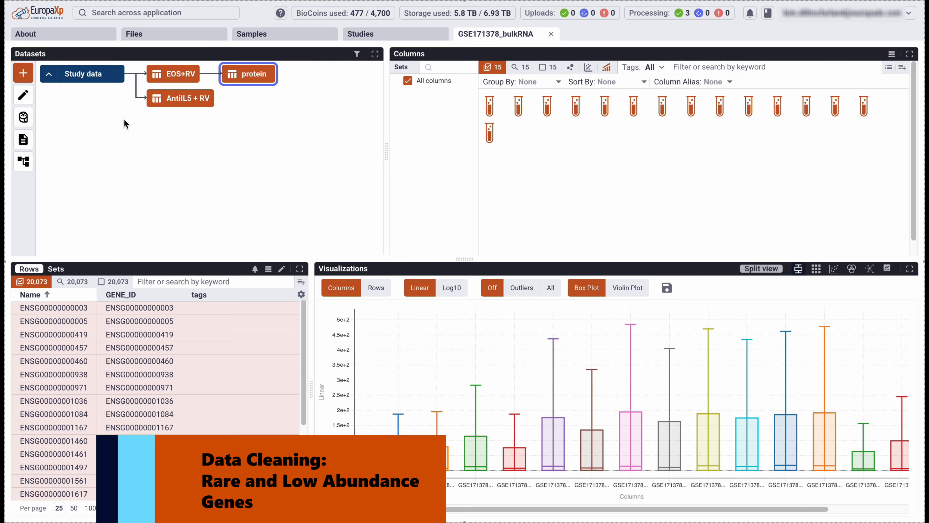
Filter the protein dataset by expression into abund, requiring values >= 1 in at least 3 samples in total, and open the abund dataset.
click(24, 73)
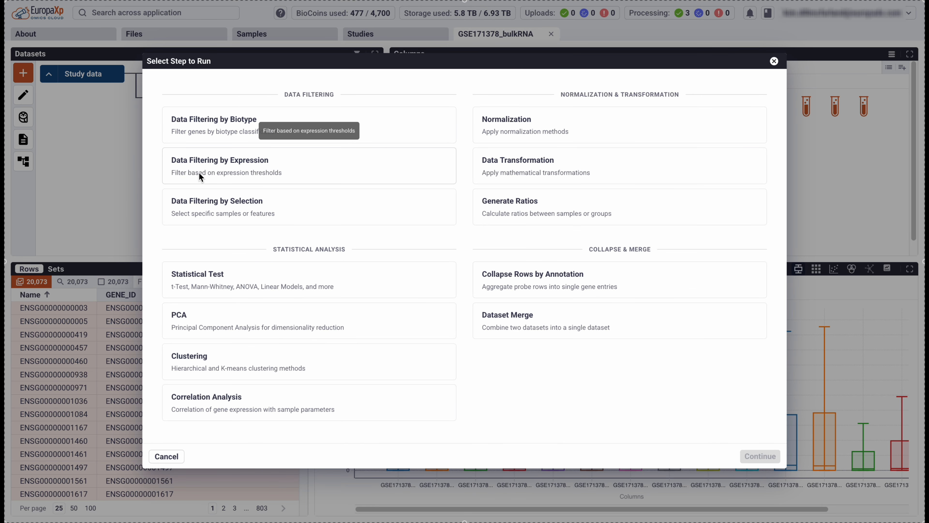
click(296, 171)
click(748, 459)
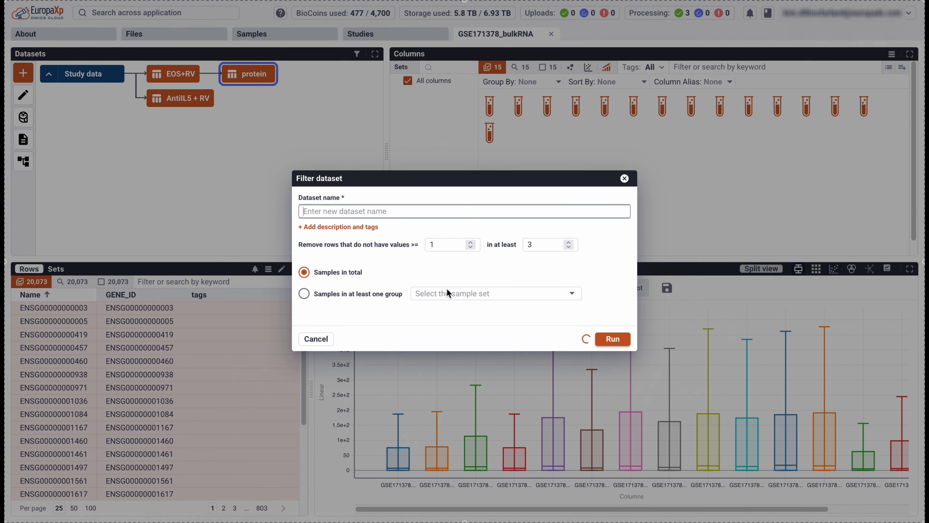
text(abund)
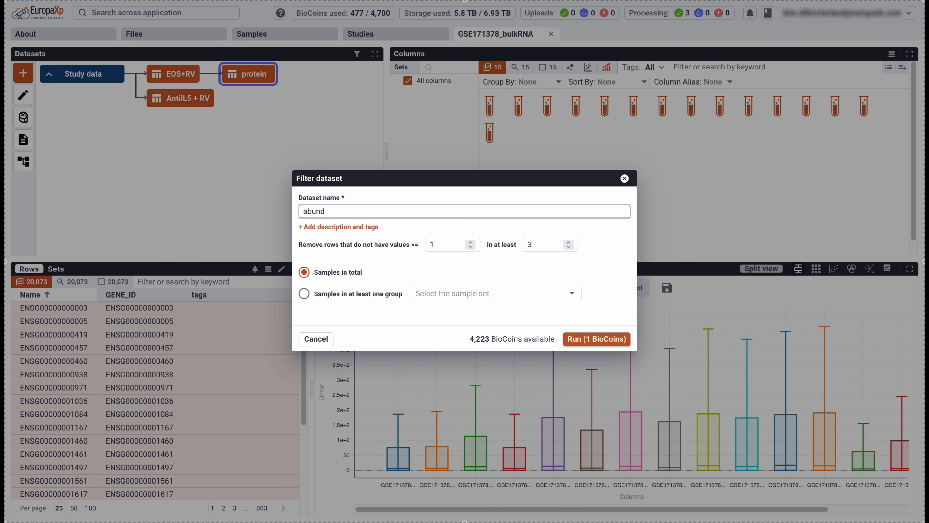
click(326, 226)
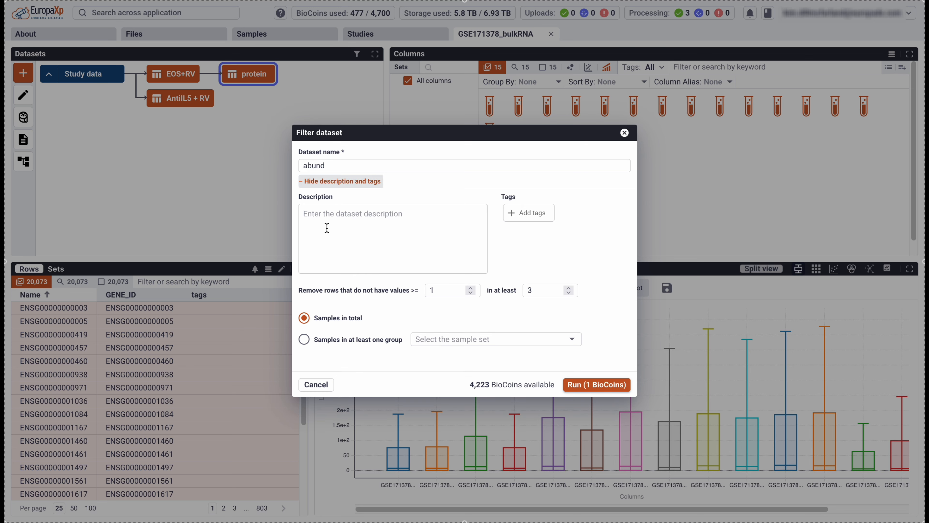
click(331, 181)
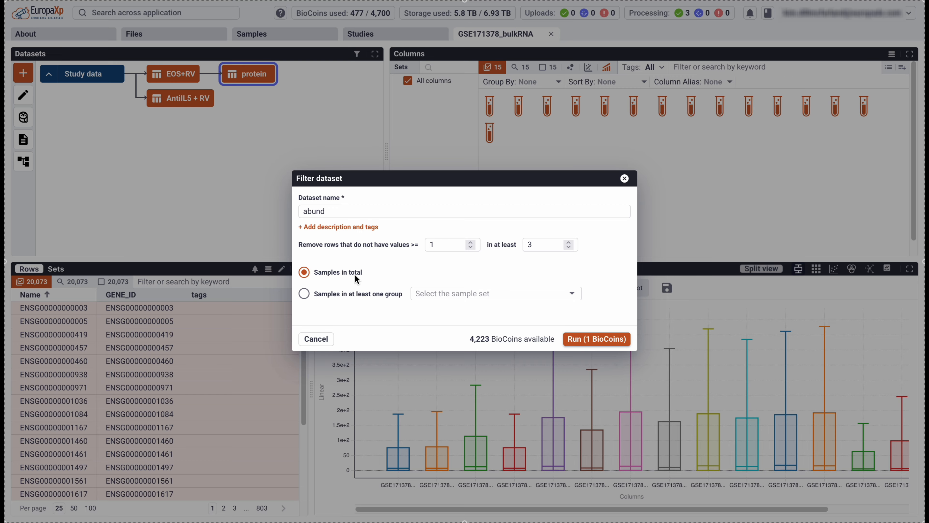
click(304, 294)
click(304, 272)
click(597, 339)
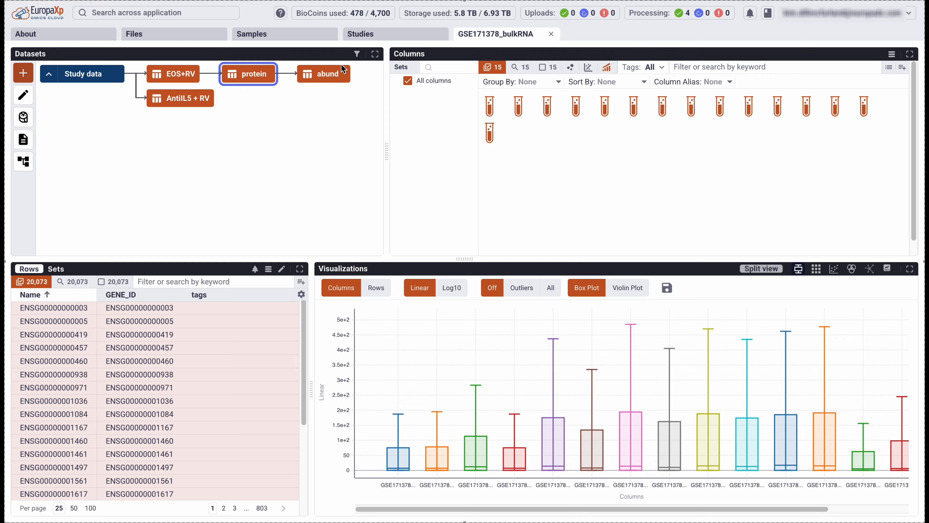
click(320, 77)
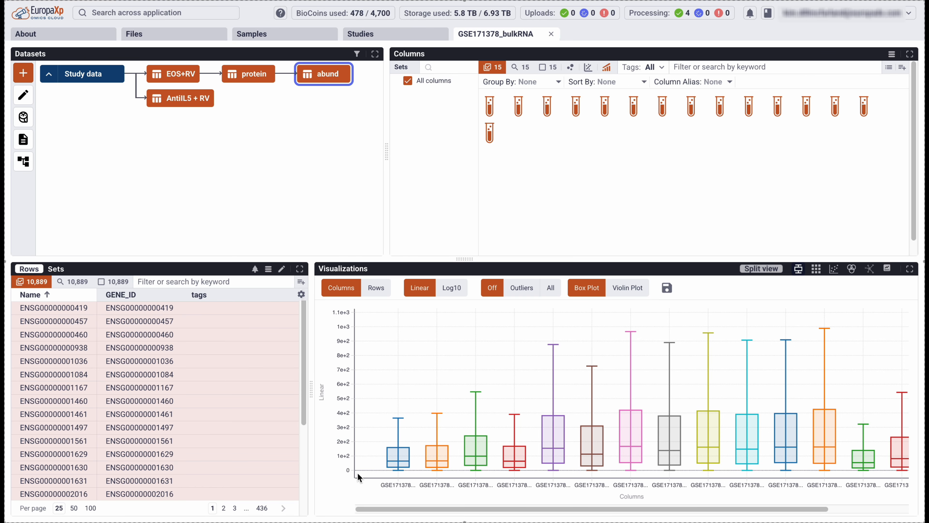
mouse_move(401, 456)
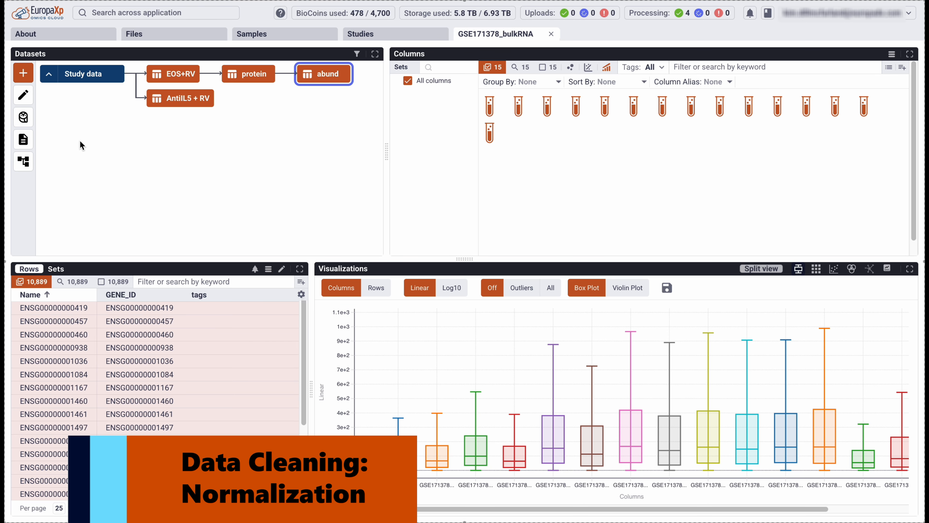
Set up a Normalization of the abund dataset using Counts per million with TMM (edgeR), naming the output TMM CPM.
click(25, 74)
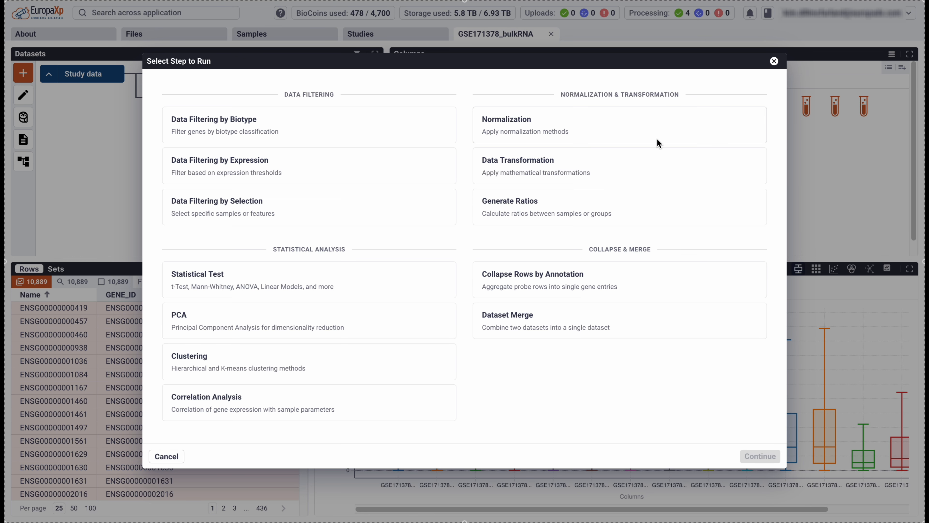
click(540, 133)
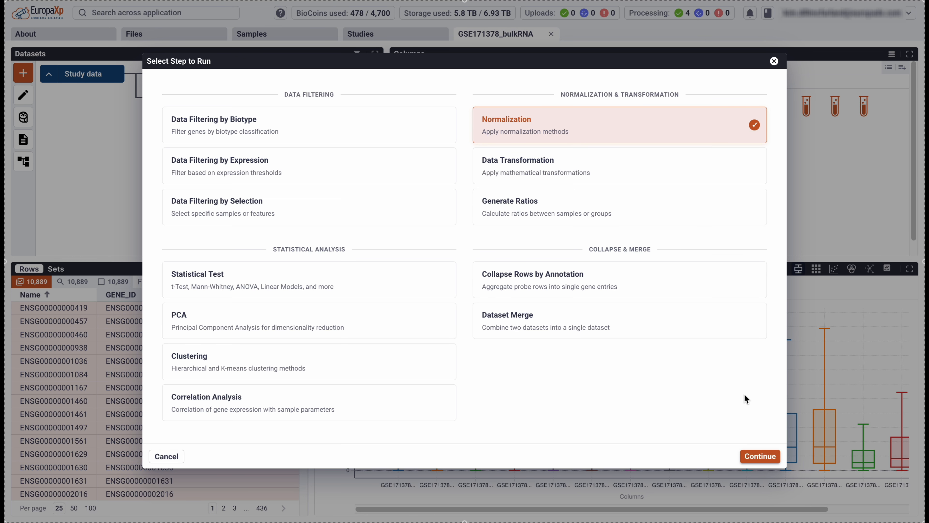
click(759, 455)
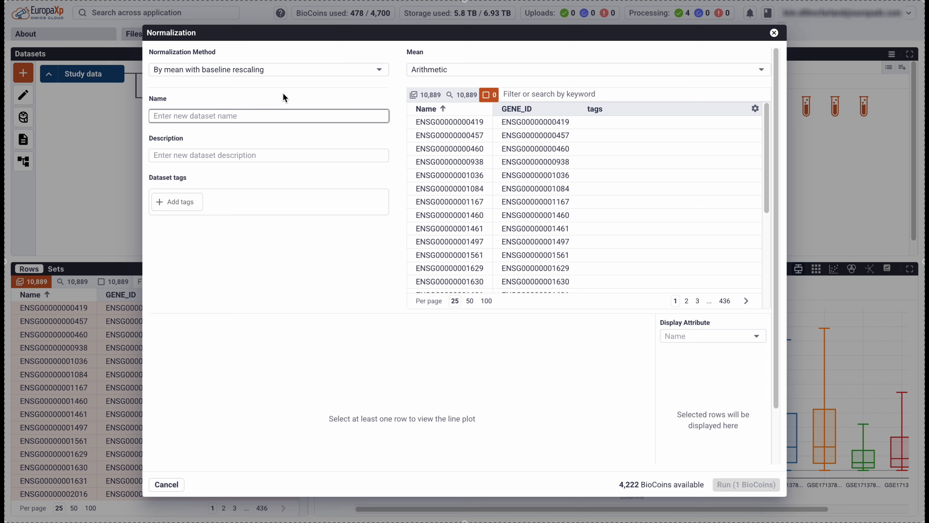
click(258, 69)
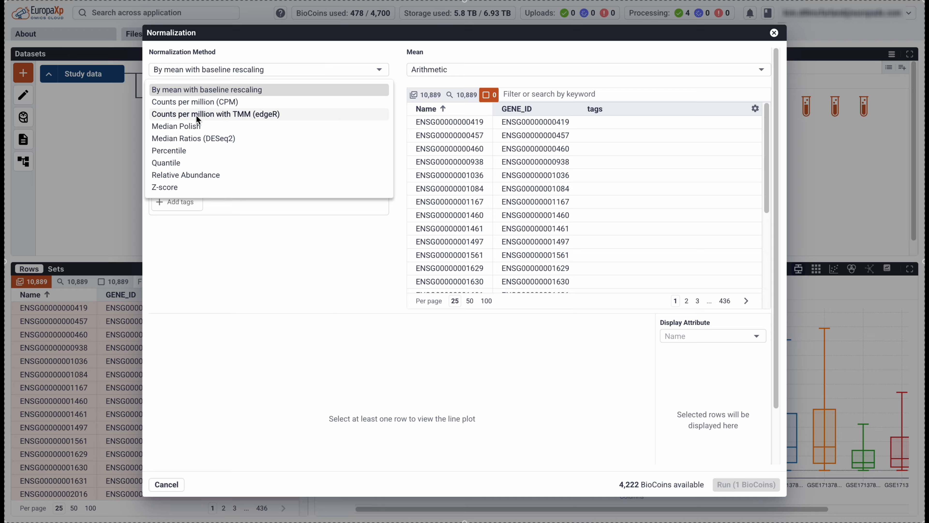
click(266, 114)
click(245, 119)
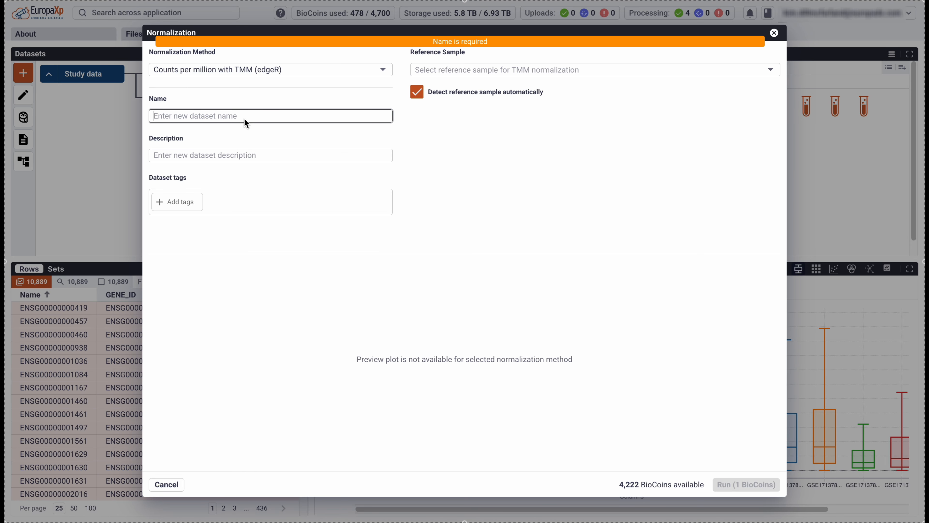
text(TMM CPM)
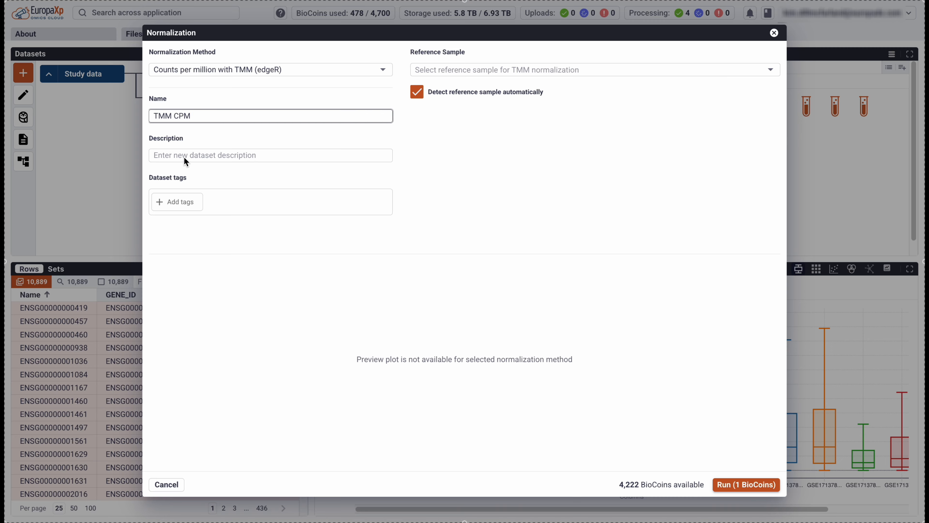
click(416, 92)
click(441, 71)
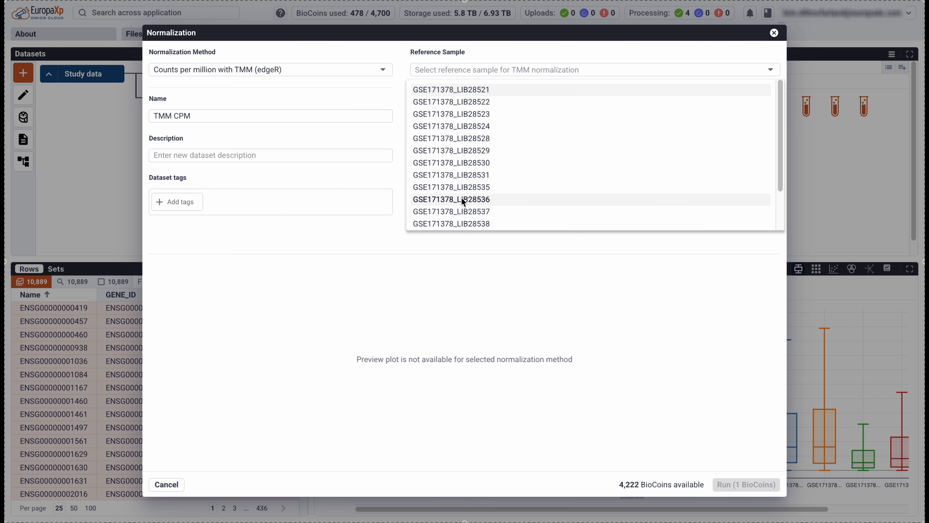
scroll(461, 197, down, 2)
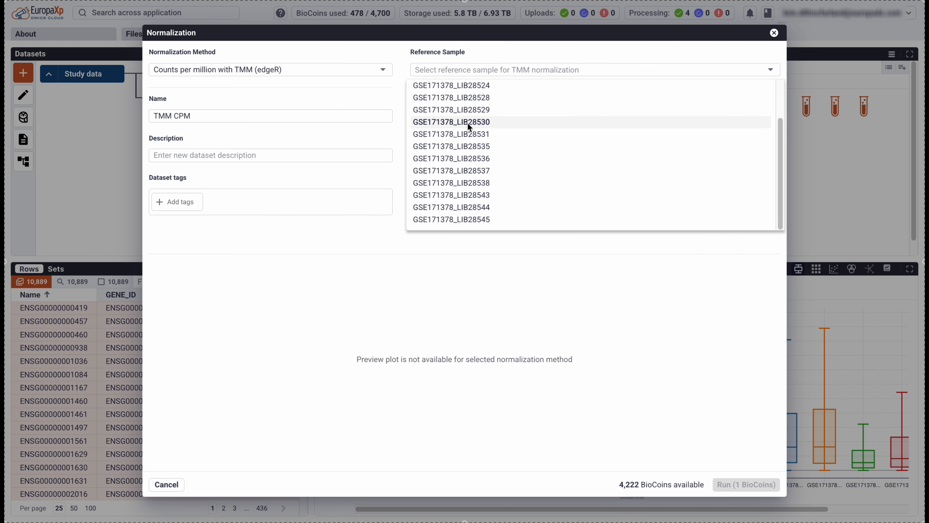
click(450, 255)
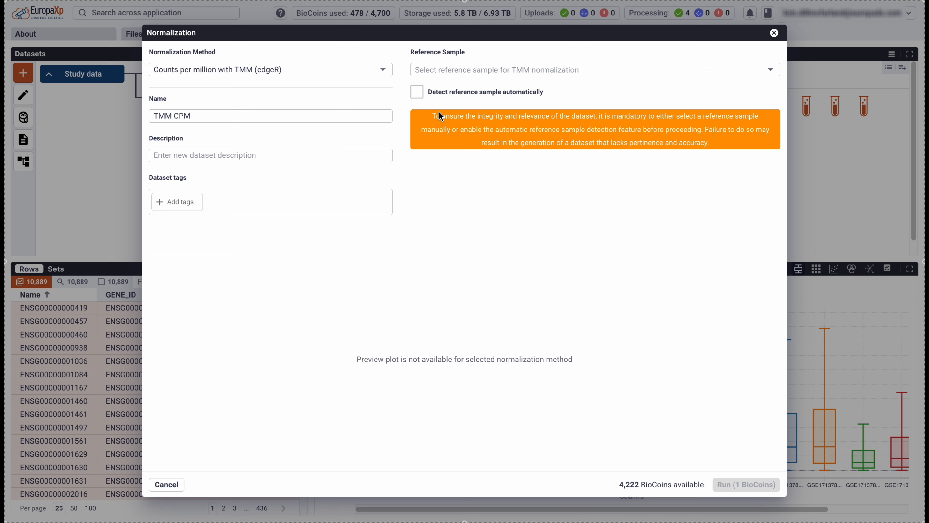
click(417, 92)
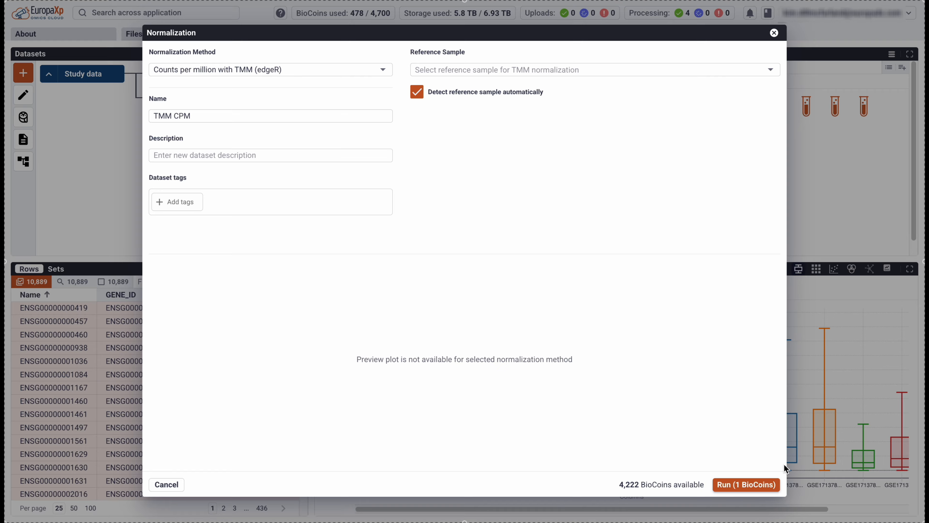
Run the TMM normalization with automatic reference sample detection and open the TMM CPM dataset.
click(743, 486)
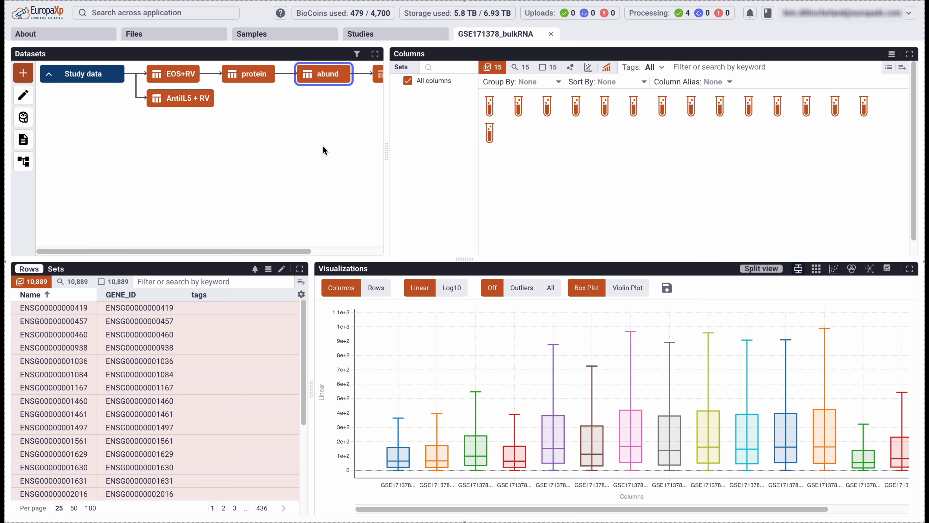
scroll(323, 146, right, 2)
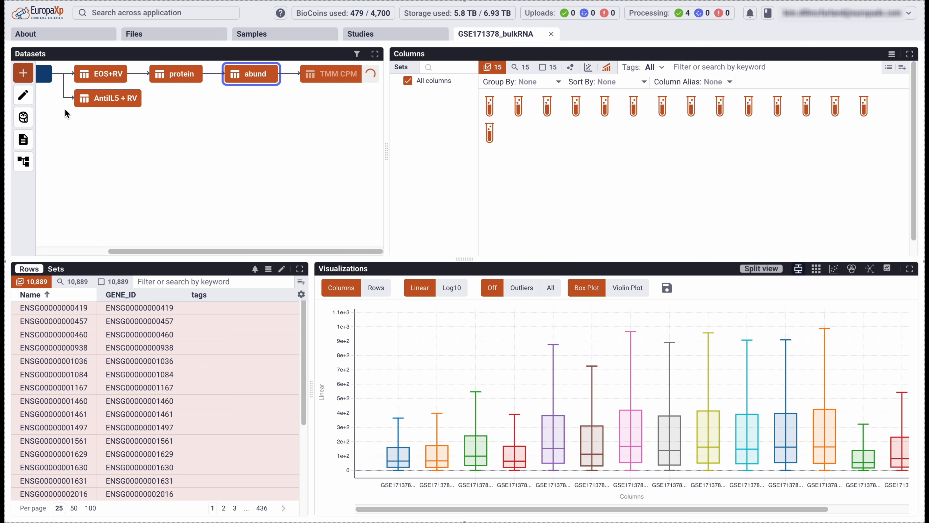
click(334, 74)
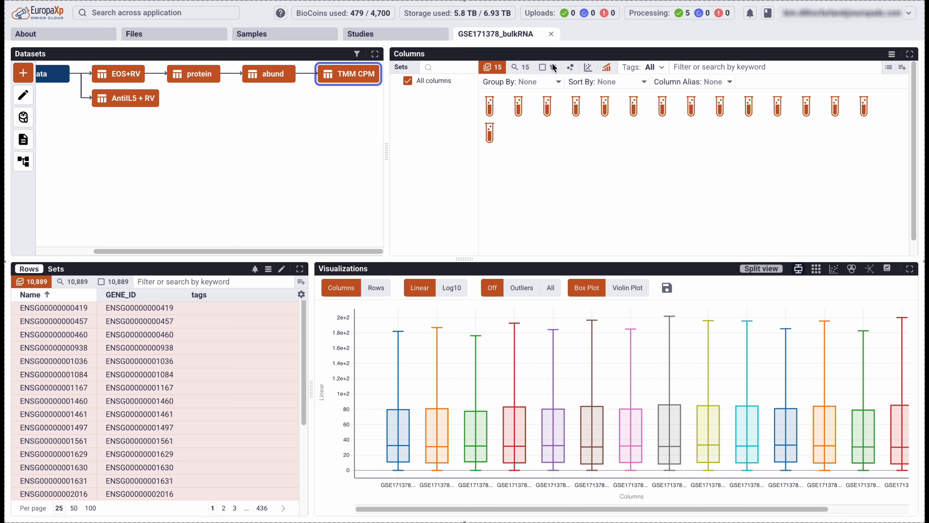
Set up a hierarchical cluster calculation of the TMM CPM dataset named Euc complete, clustering columns and rows.
click(570, 67)
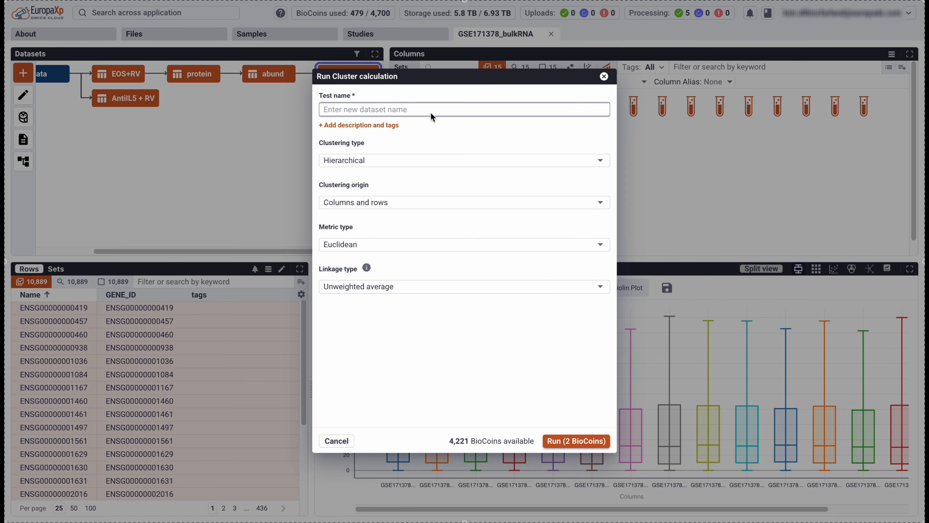
text(Euc complete)
click(402, 161)
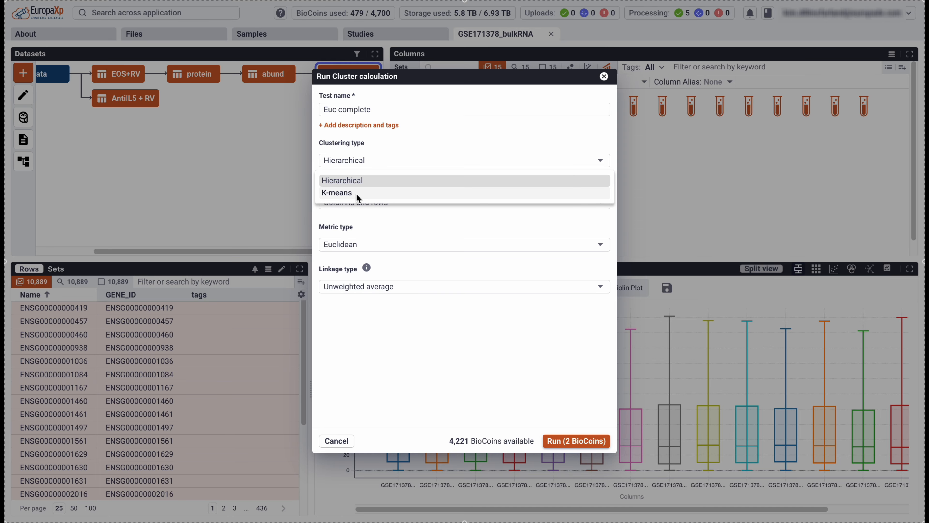
click(423, 357)
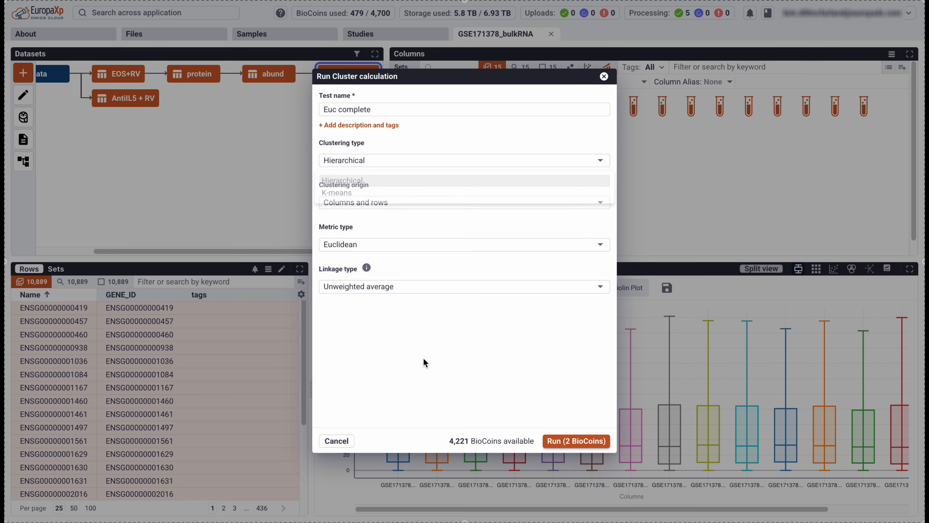
click(386, 203)
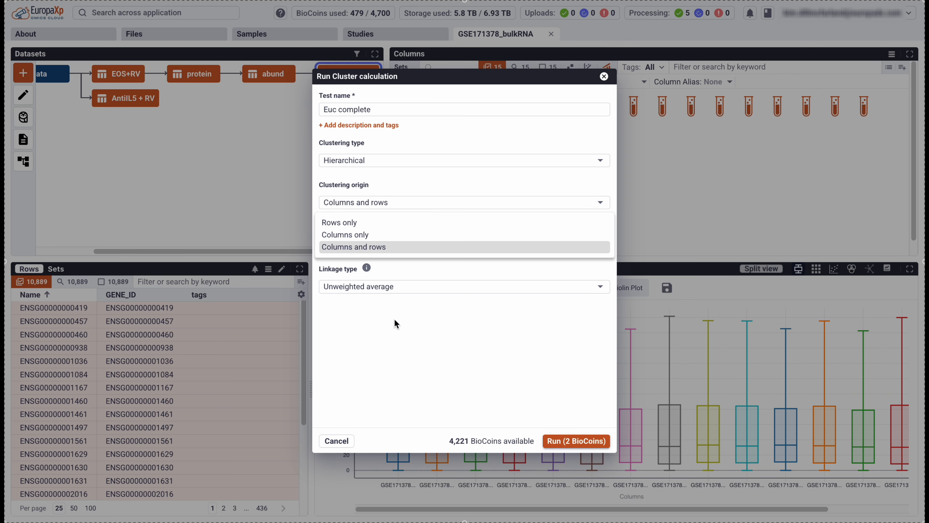
click(394, 345)
Run the cluster calculation with the Euclidean metric and Complete linkage.
click(363, 246)
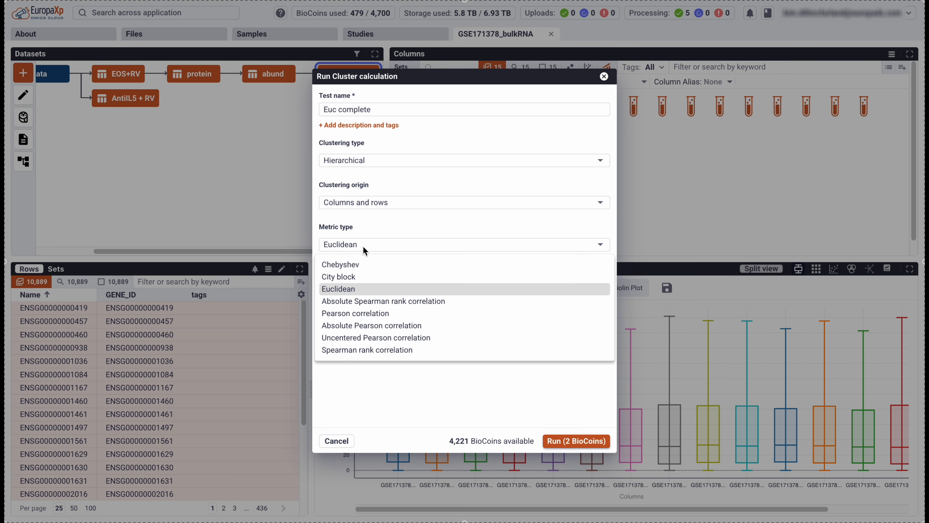
click(393, 291)
click(400, 289)
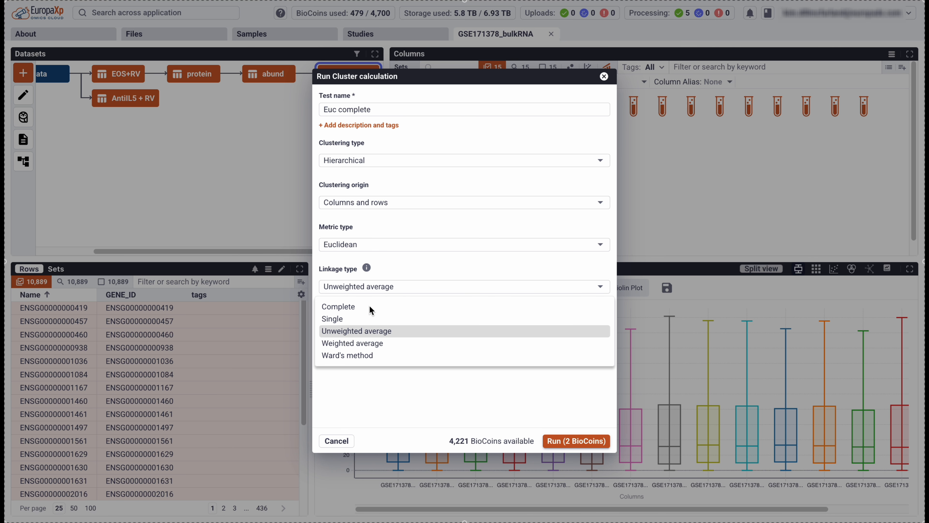
click(350, 305)
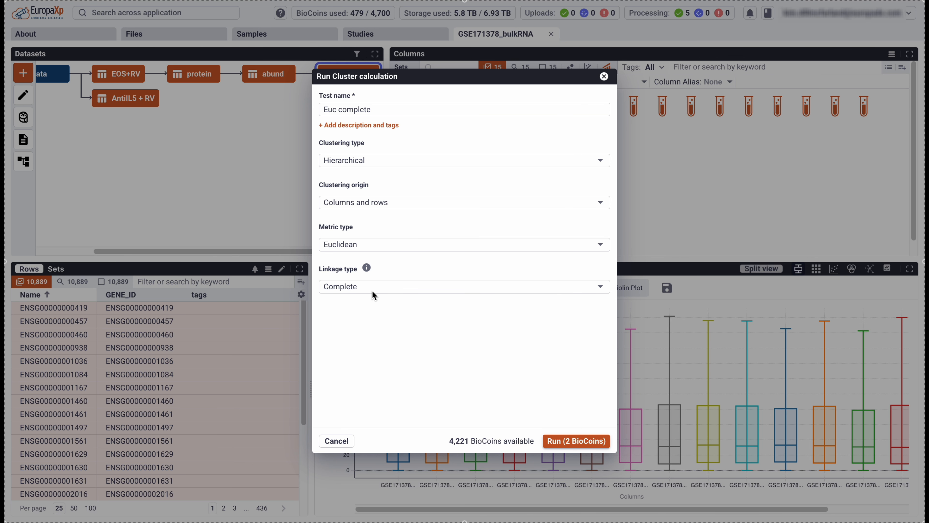
mouse_move(366, 273)
click(577, 441)
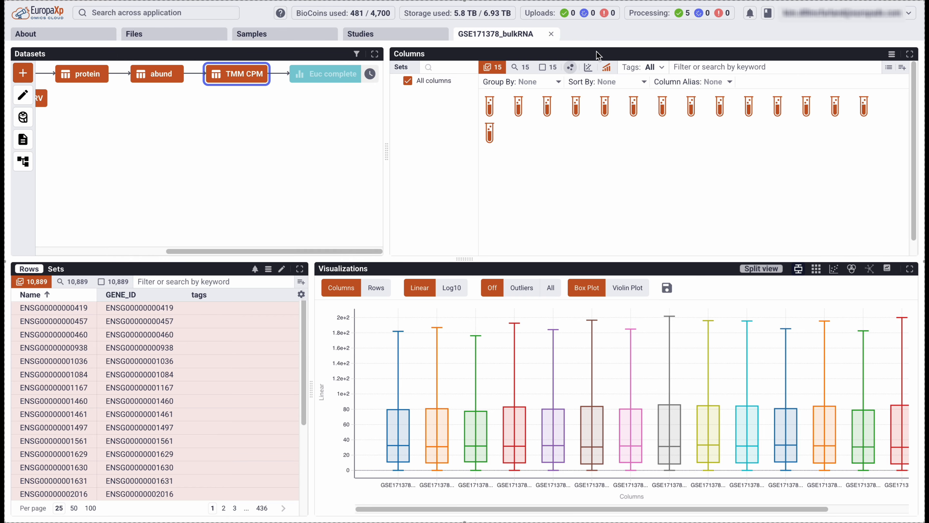
Run a PCA calculation on the TMM CPM dataset named PCA with 3 components.
click(589, 67)
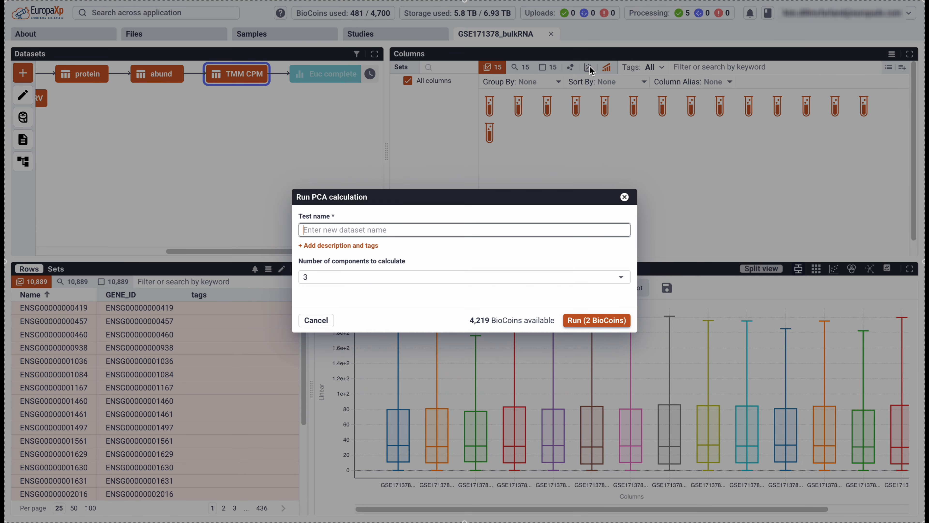
text(PCA)
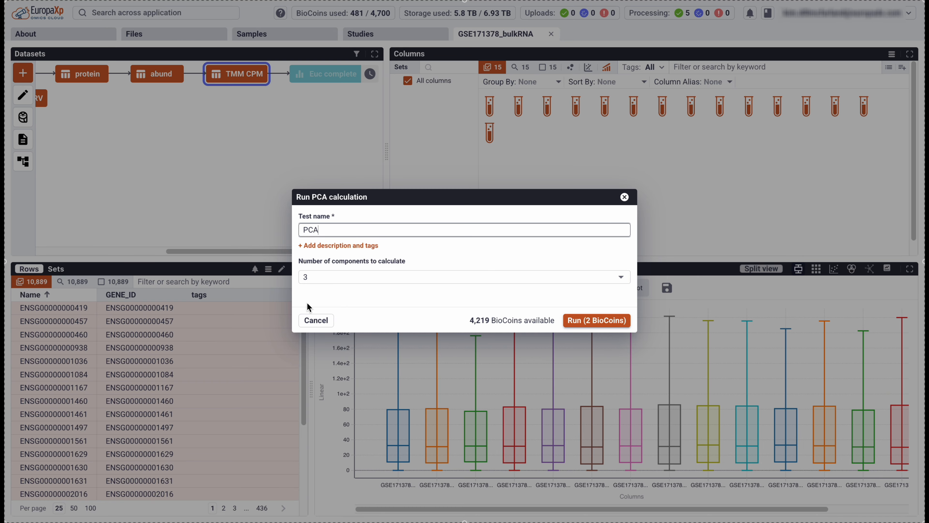
click(329, 277)
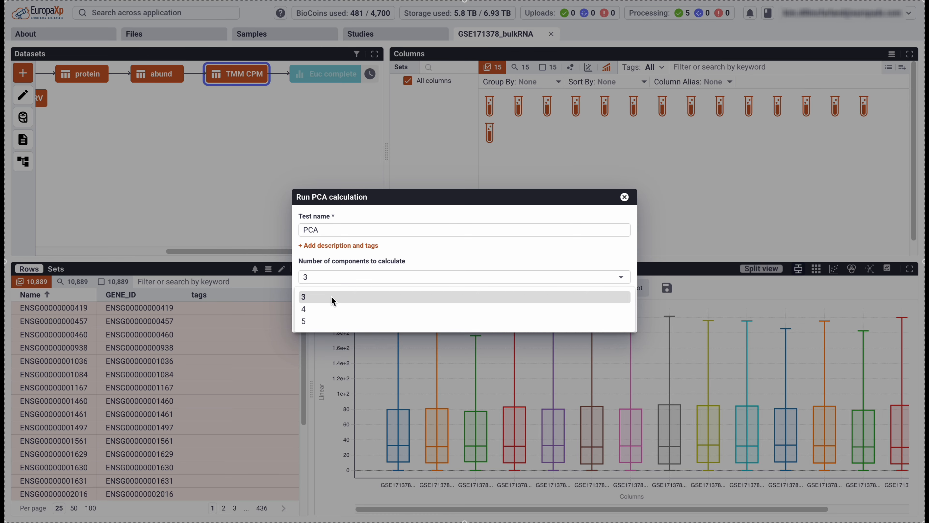
click(331, 296)
click(581, 317)
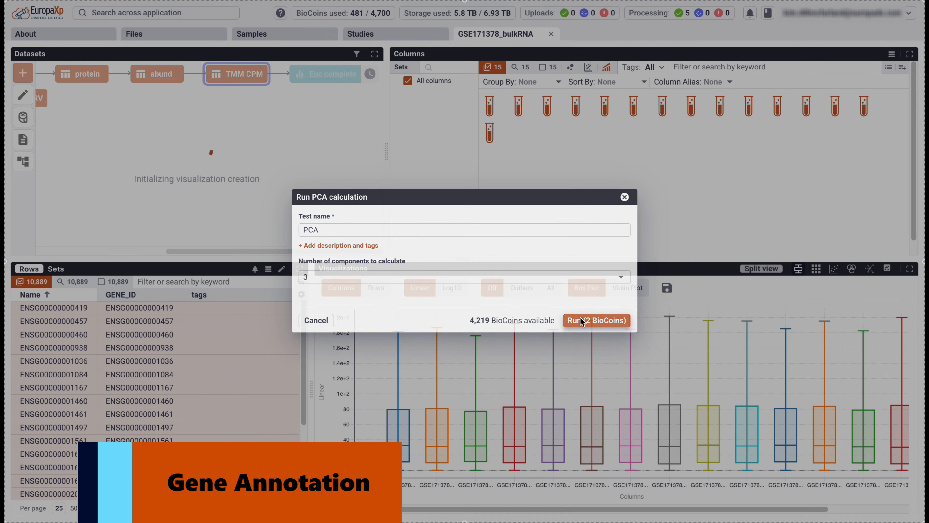
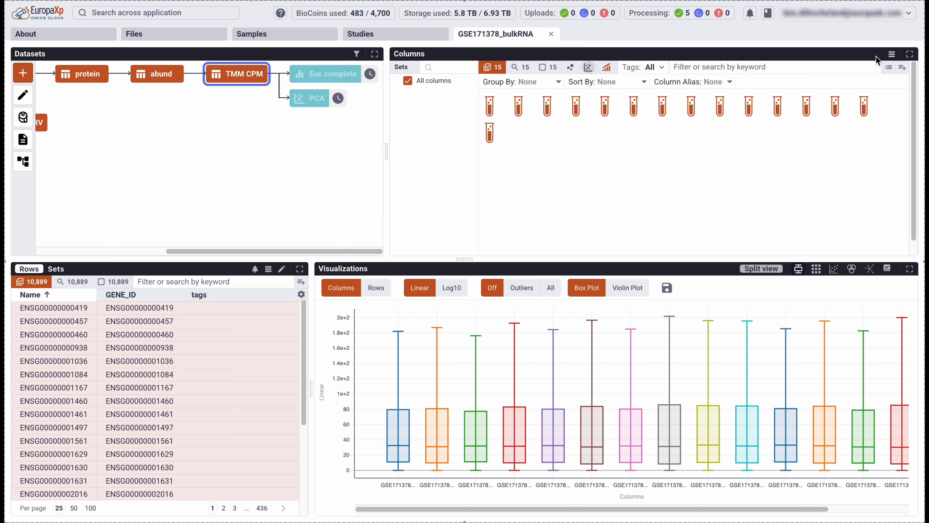
Examine the sample annotations of the TMM CPM columns across all attributes, including IL5, sampleSource and virus, and close them.
click(891, 54)
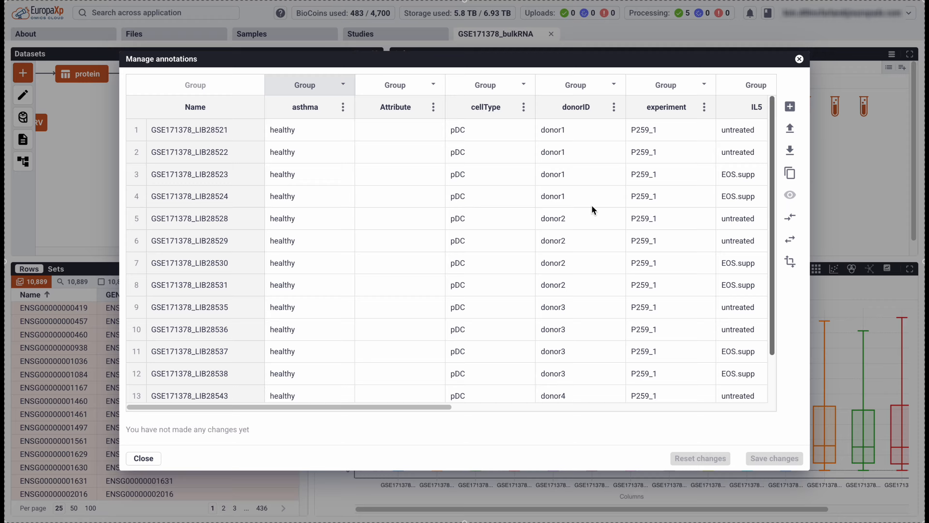
scroll(502, 283, right, 10)
scroll(502, 284, right, 3)
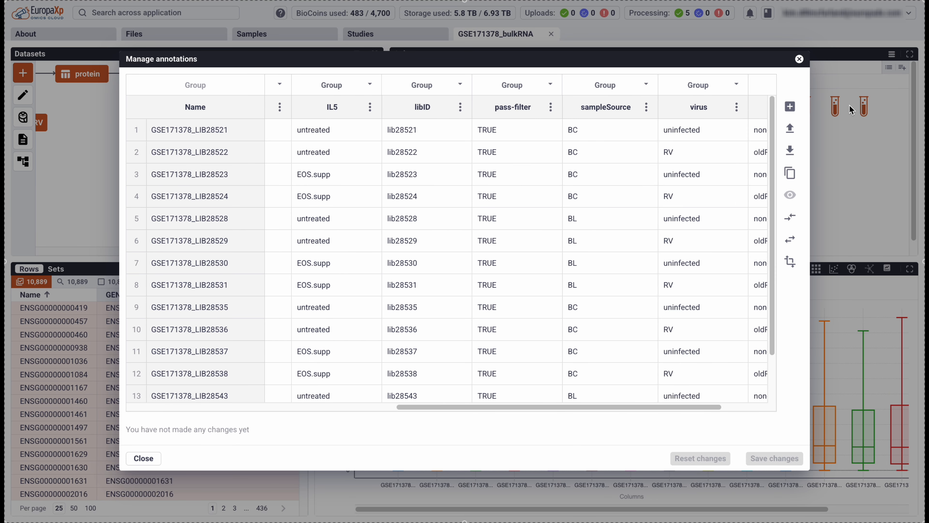
click(799, 59)
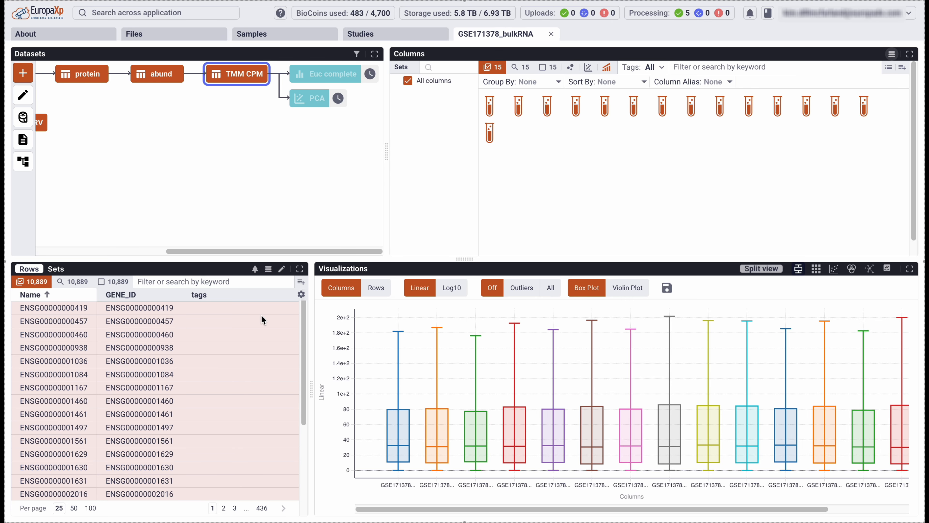
Open the gene annotation table for the TMM CPM rows.
click(279, 270)
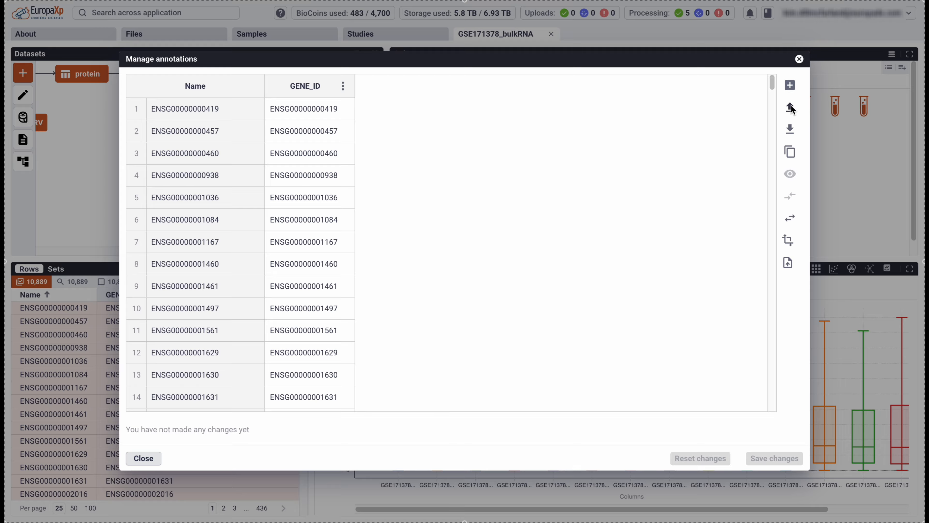
click(791, 129)
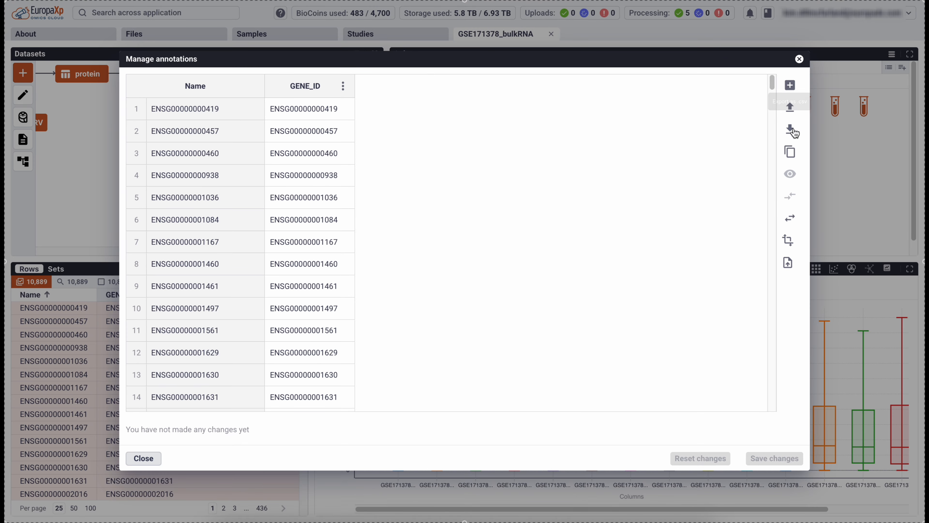
Extend the study annotations with the Human Protein Coding reference, matching the Name column to ensembl_gene_id.
click(787, 263)
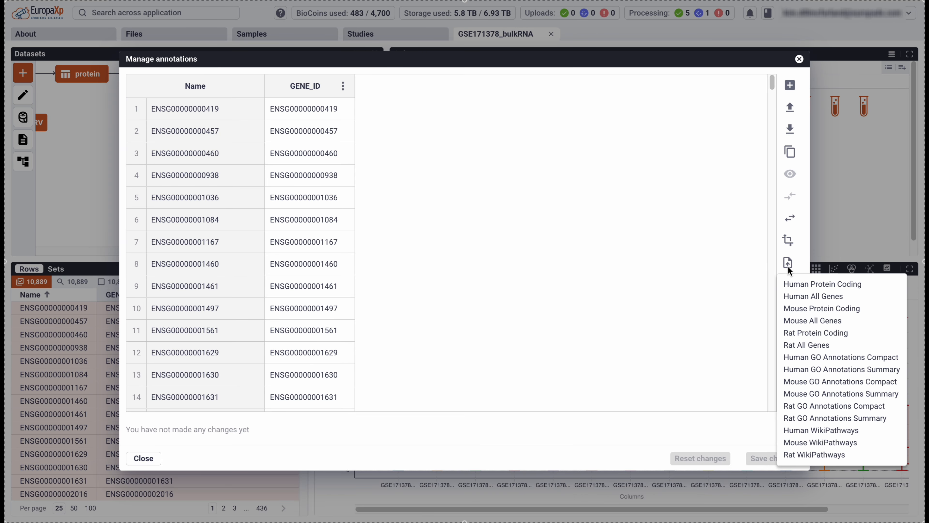
click(818, 286)
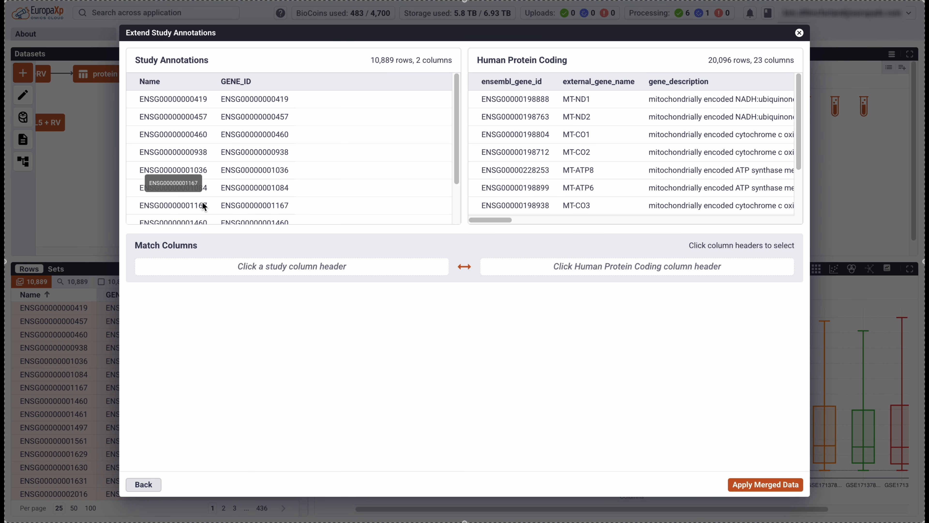
click(179, 85)
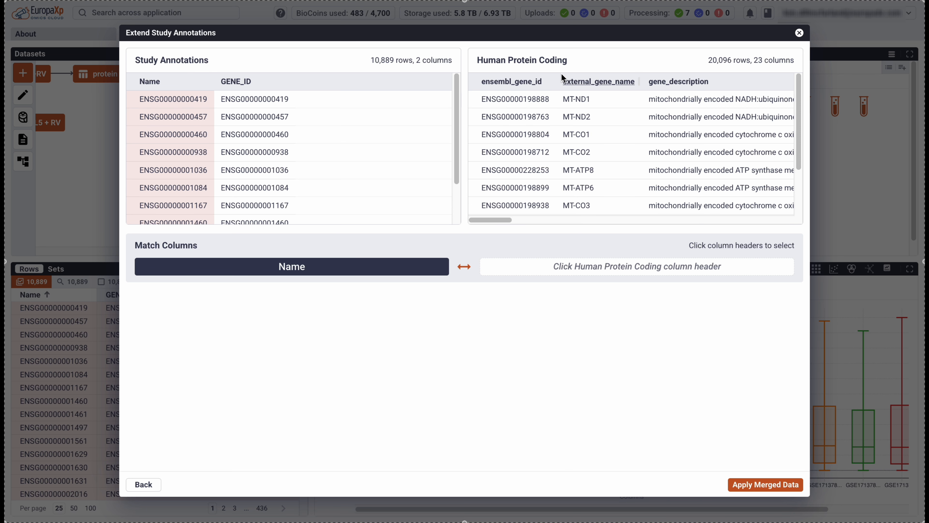
click(547, 82)
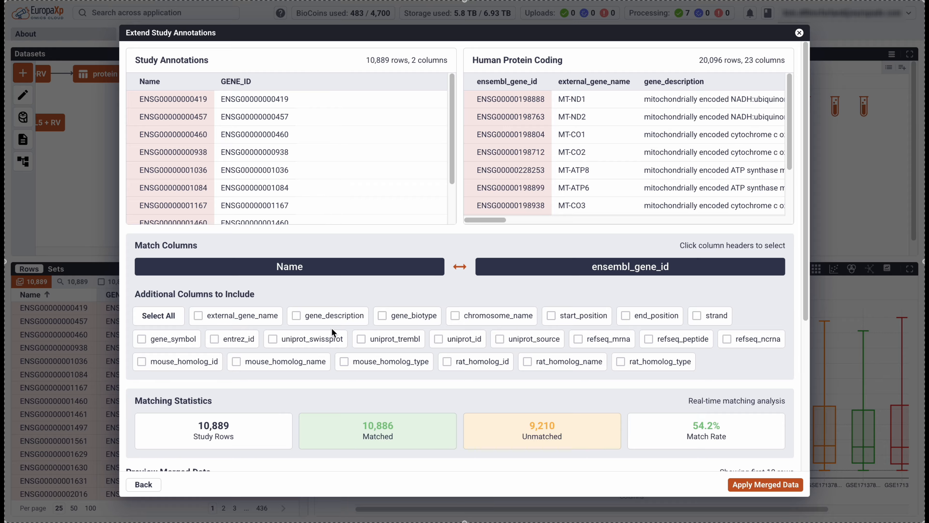
Include chromosome_name, start_position, end_position and gene_symbol as additional columns, and apply the merged data.
click(523, 316)
click(572, 315)
click(654, 316)
click(183, 337)
scroll(484, 353, down, 3)
scroll(484, 353, down, 3)
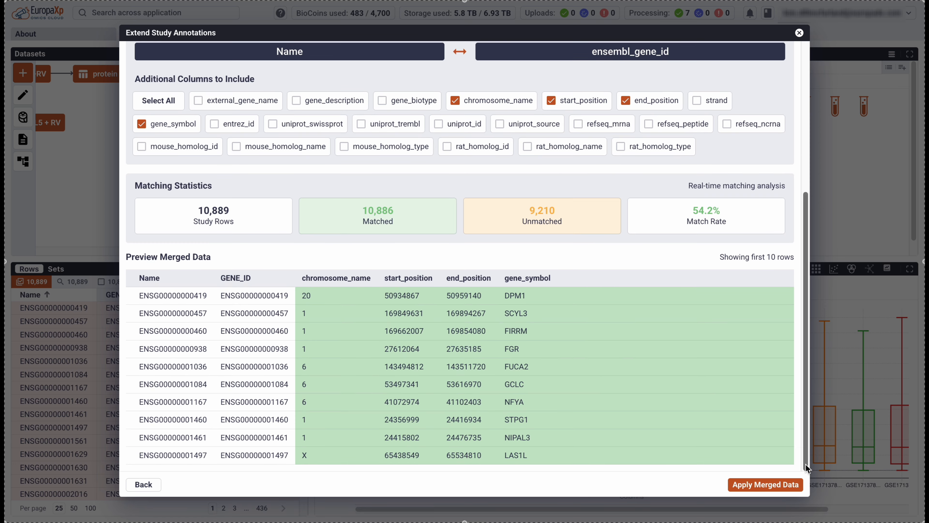
click(768, 485)
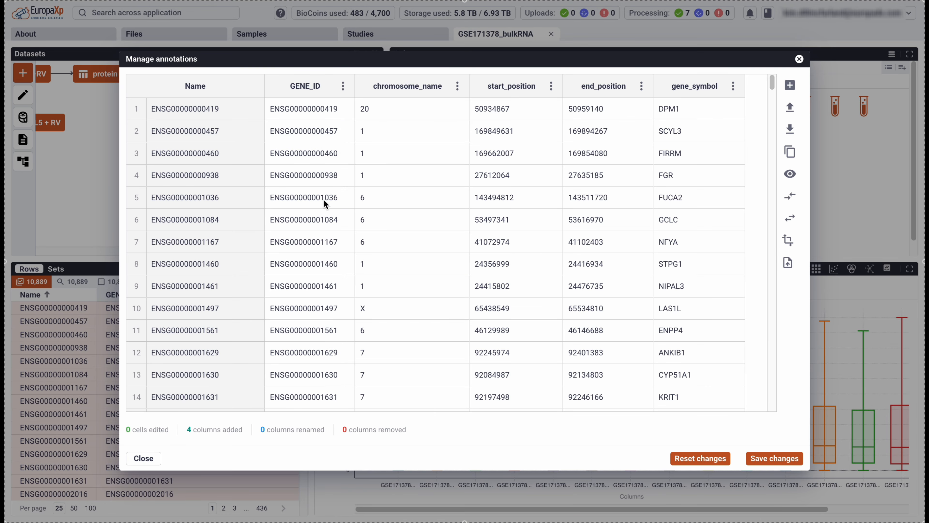
Save the annotation changes and refresh the rows table to show the added annotation columns.
click(766, 458)
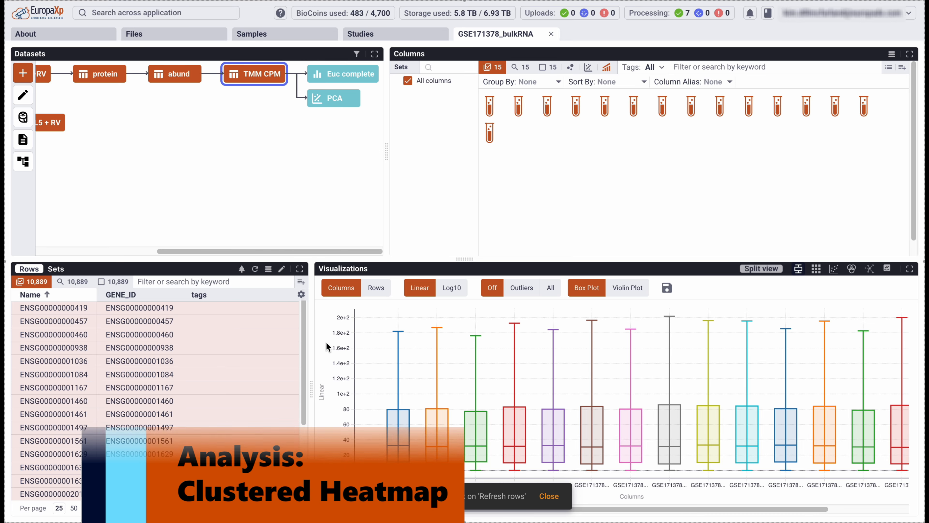
click(255, 268)
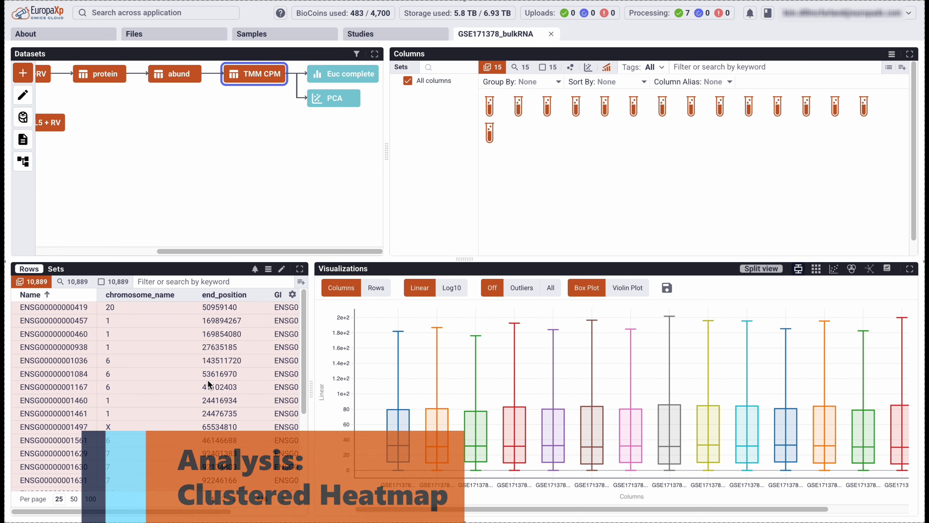
scroll(208, 379, right, 5)
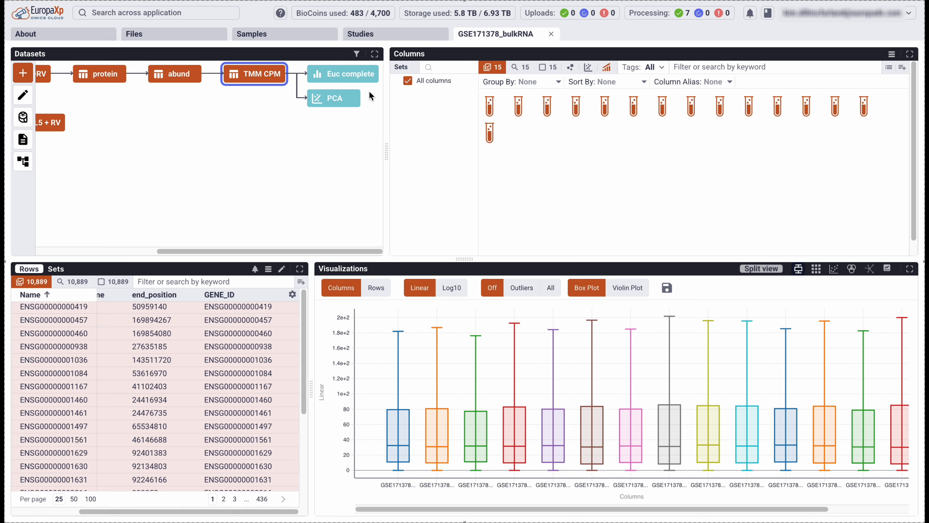
Open the Euc complete clustered heatmap, expand it to full view and look through its gene rows.
click(341, 71)
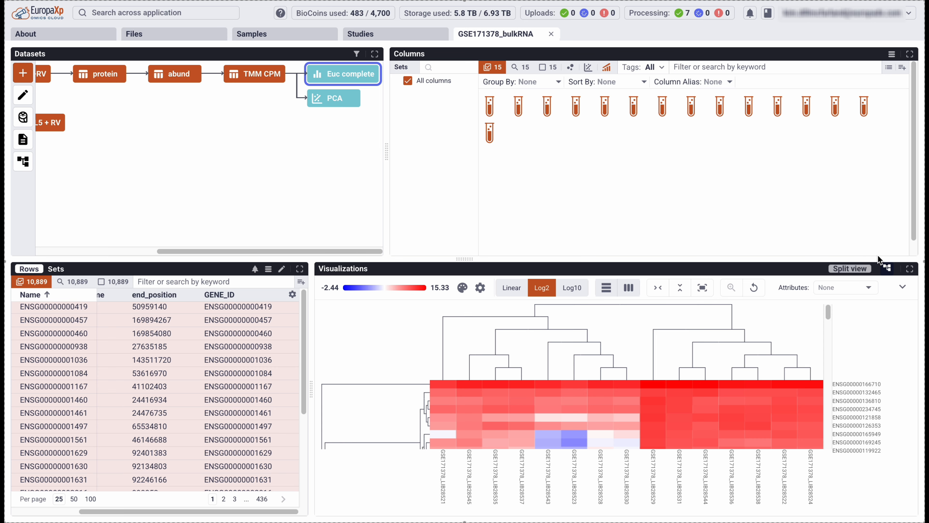
click(910, 270)
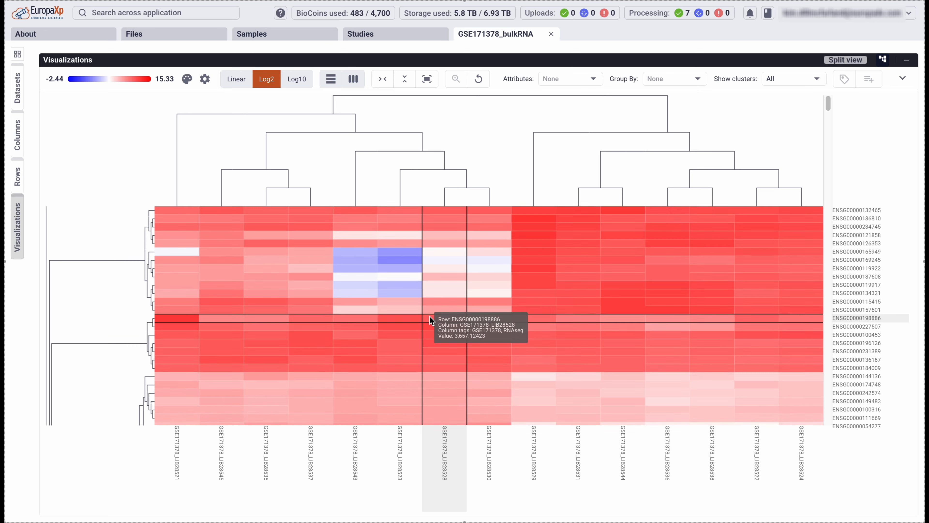
scroll(430, 316, down, 3)
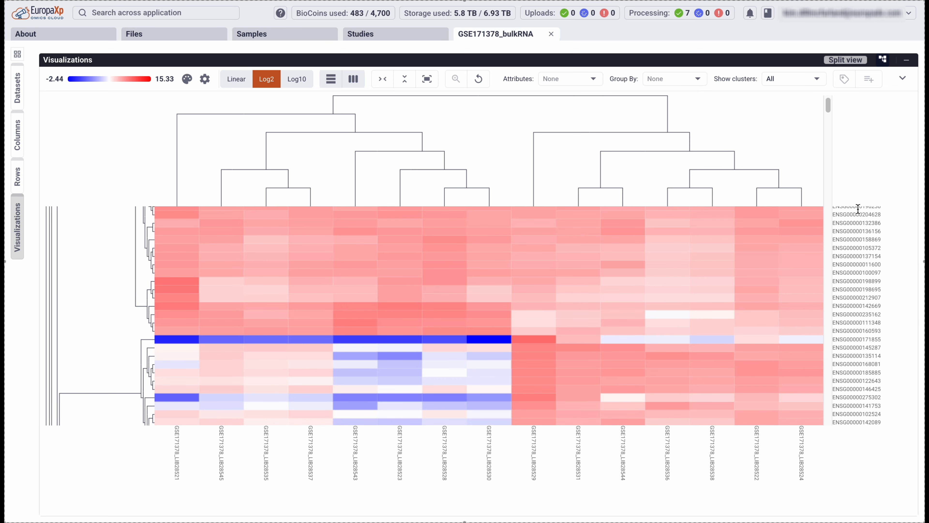
scroll(468, 210, up, 6)
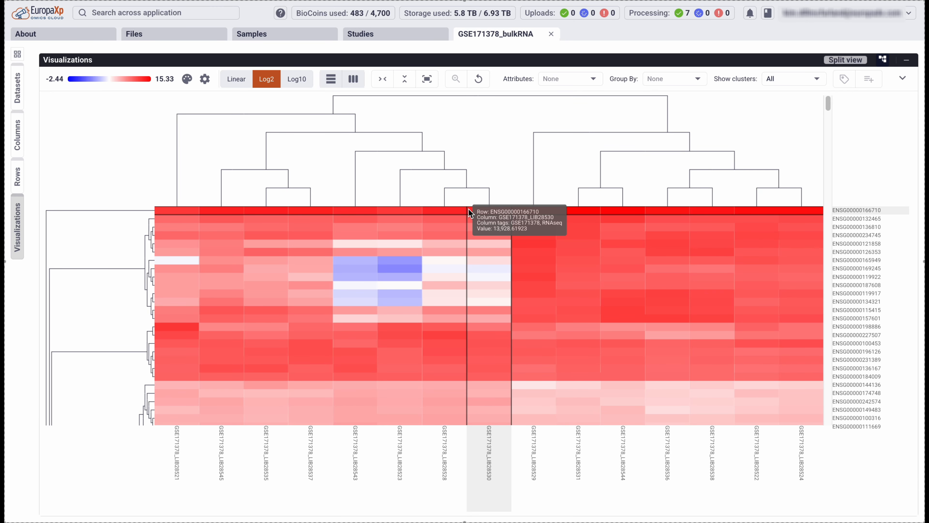
Annotate the heatmap columns with the IL5 and virus attributes, and show their color legend.
click(573, 81)
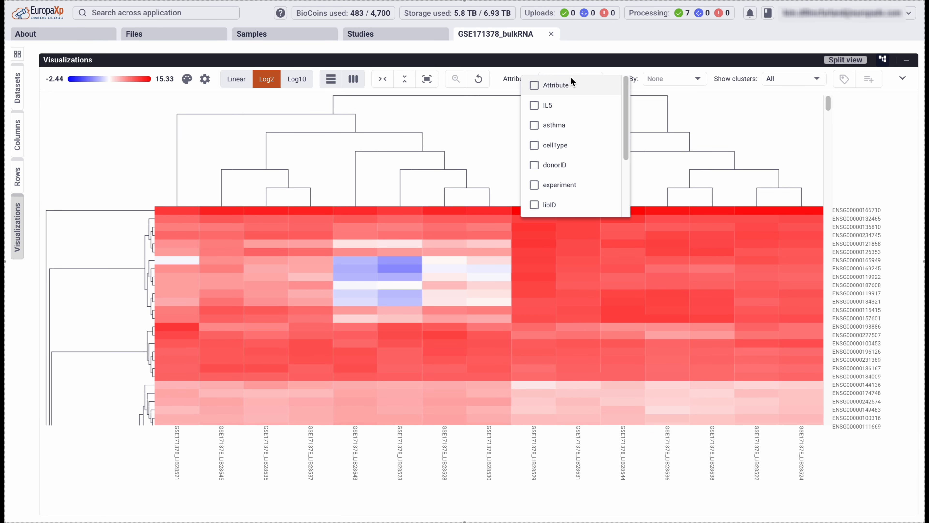
click(534, 105)
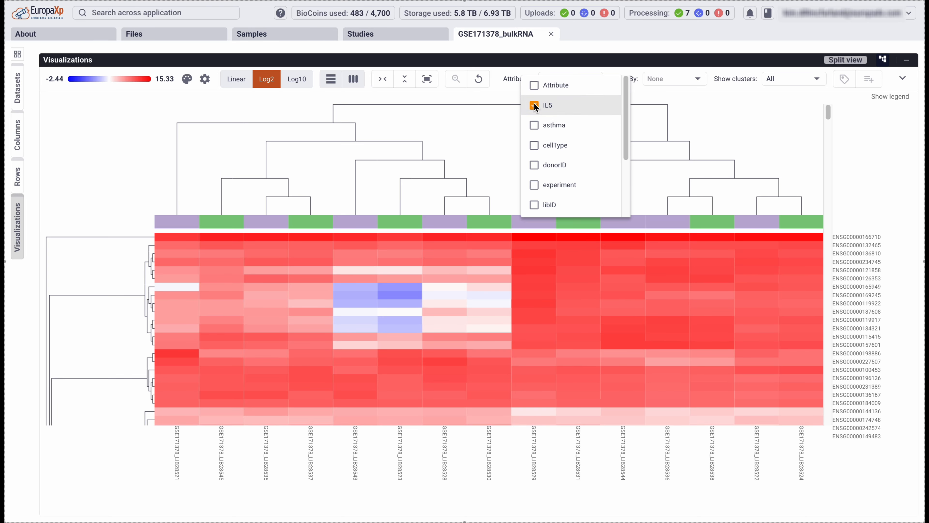
scroll(542, 183, down, 2)
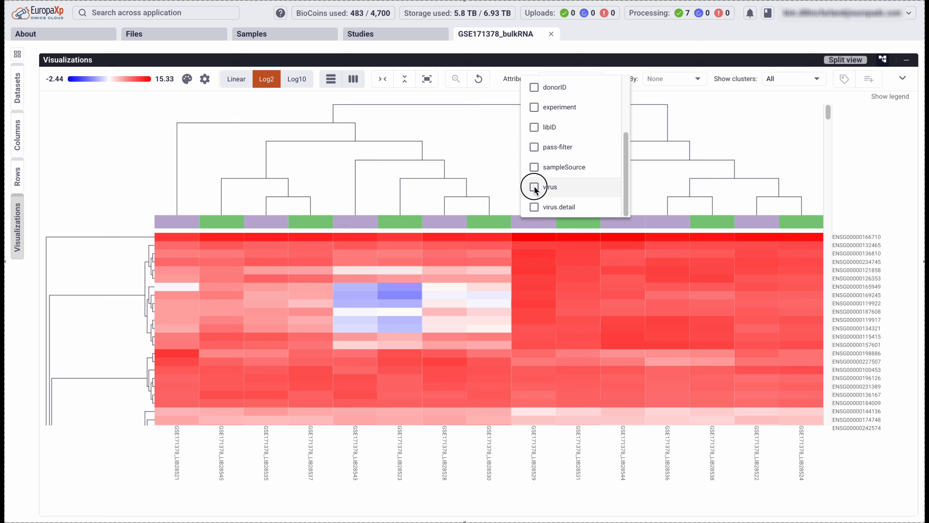
click(534, 187)
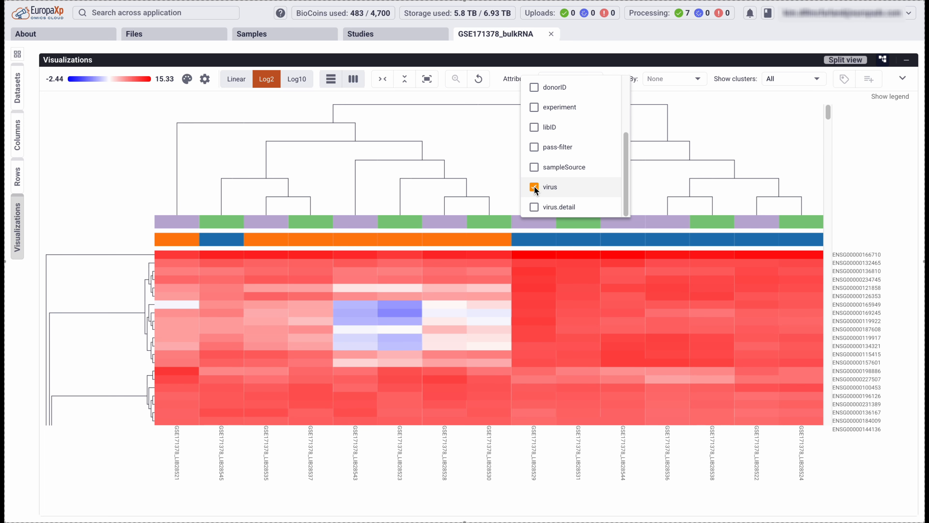
click(725, 118)
click(880, 97)
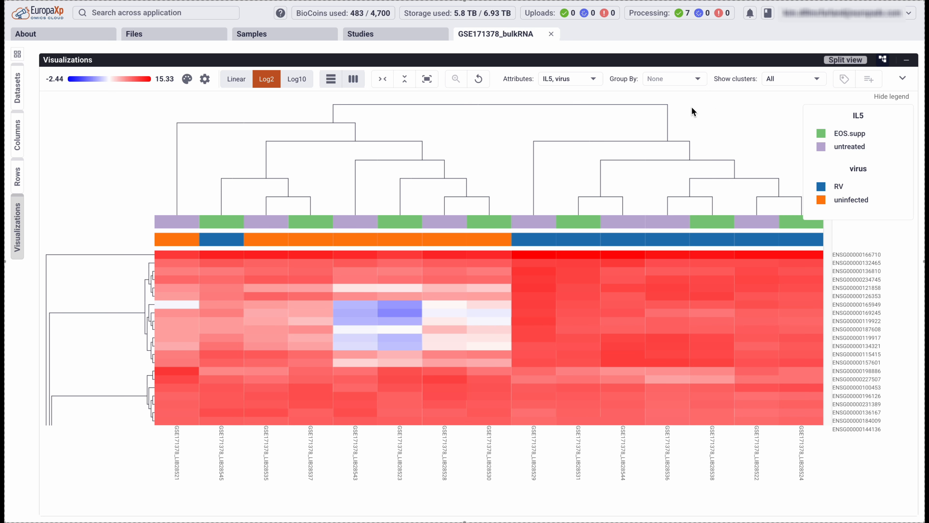
Review the heatmap's column grouping options and cluster display options, and look through the gene rows.
click(666, 79)
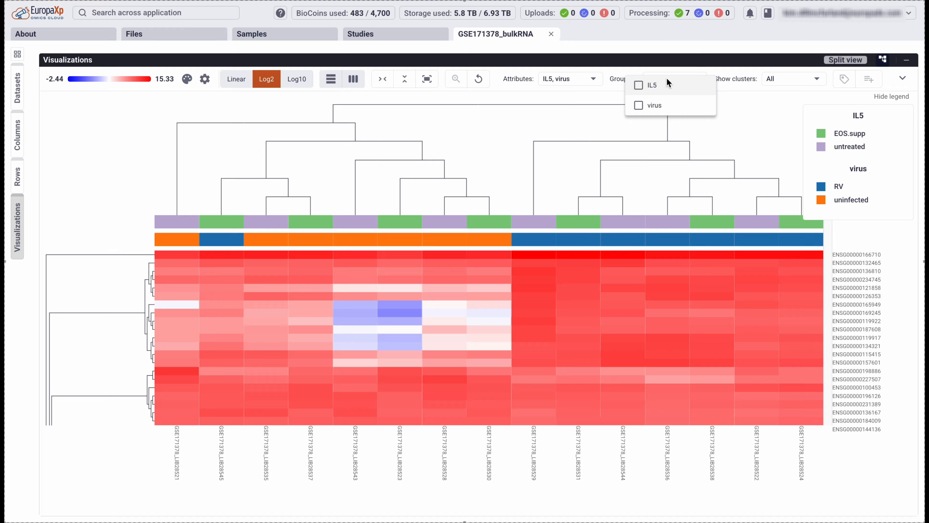
click(535, 91)
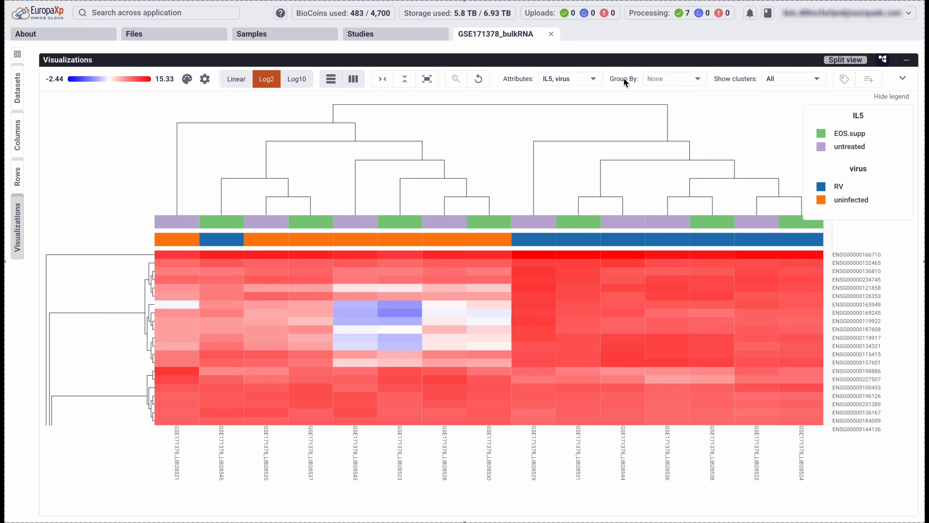
click(677, 77)
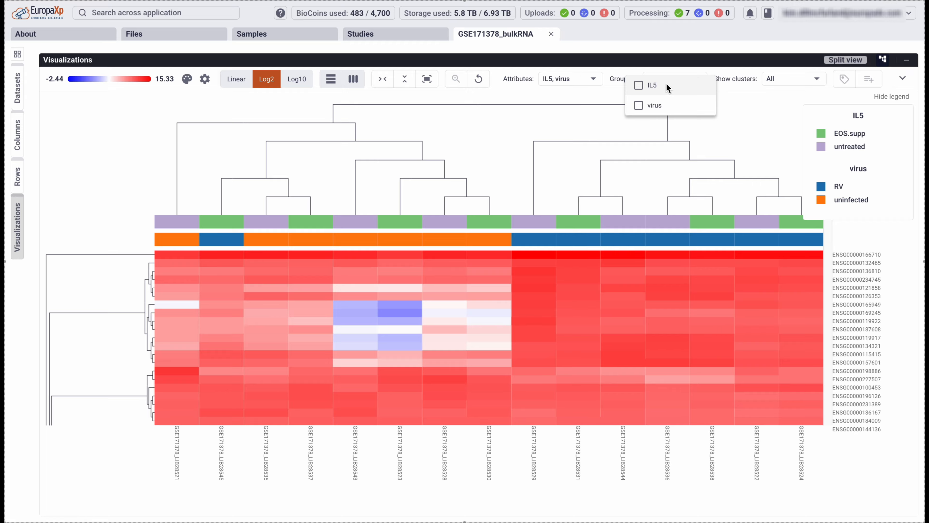
click(775, 89)
click(779, 77)
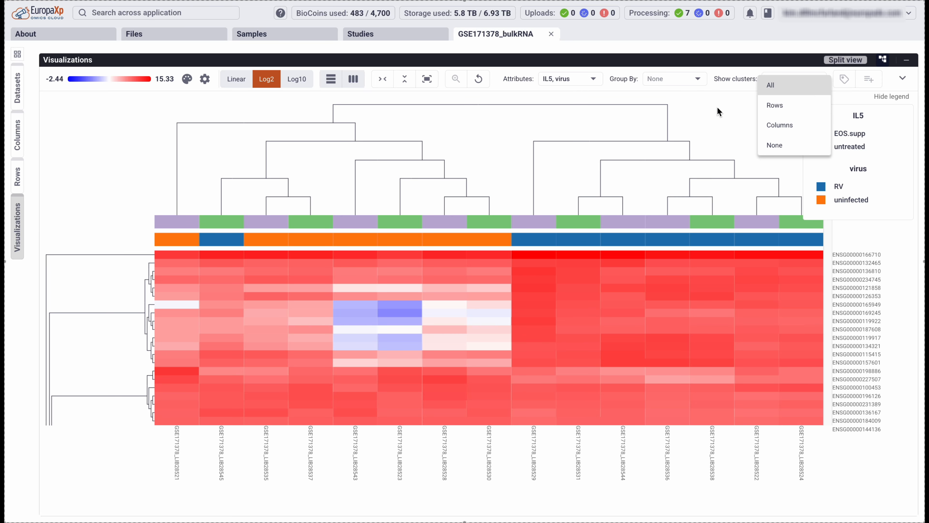
click(709, 100)
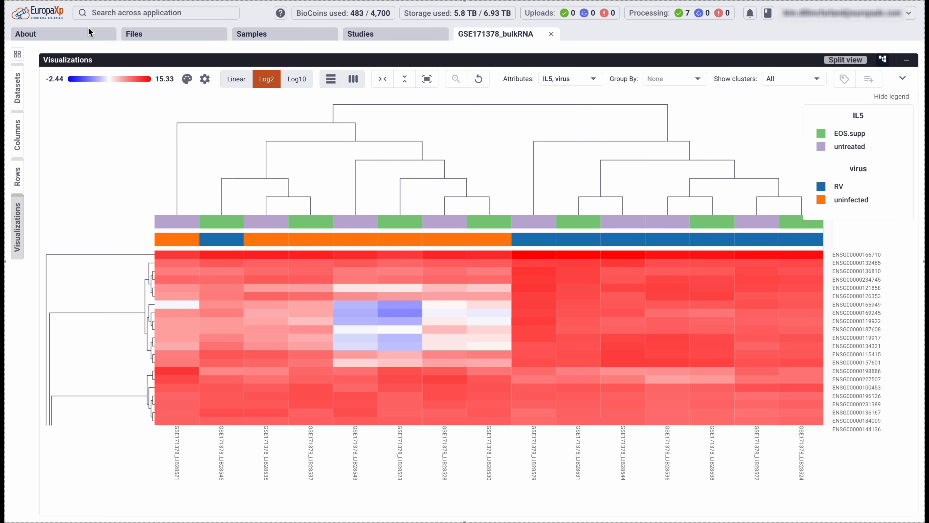
scroll(200, 210, down, 5)
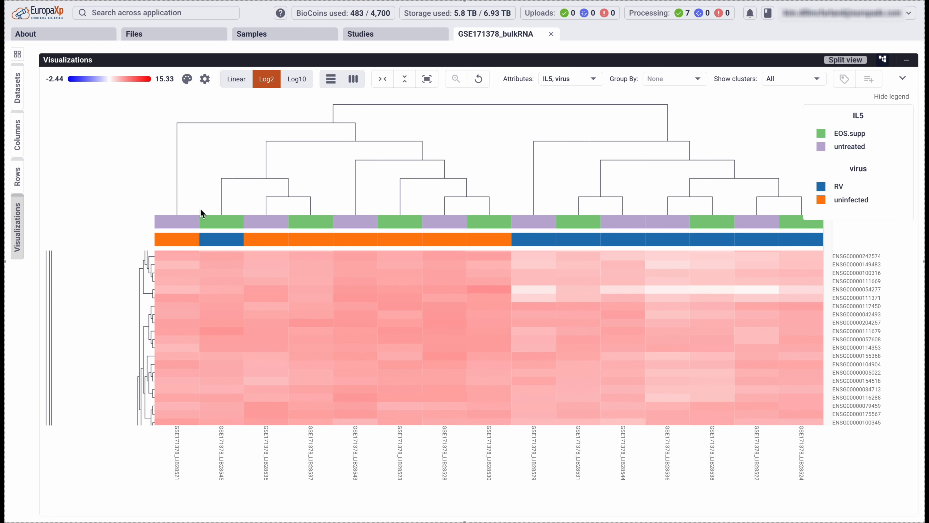
scroll(200, 208, up, 10)
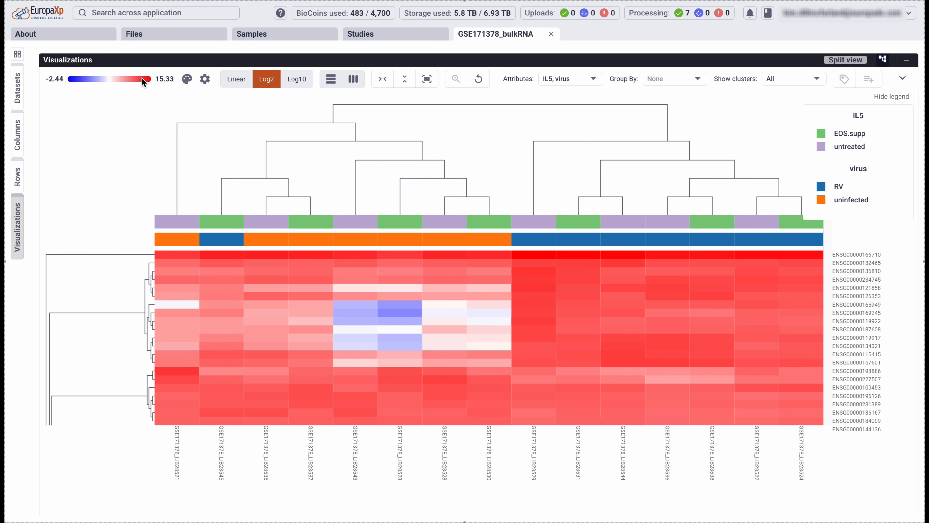
Review the heatmap's color palettes and its palette minimum, midpoint and maximum settings, checking rows further down.
click(186, 79)
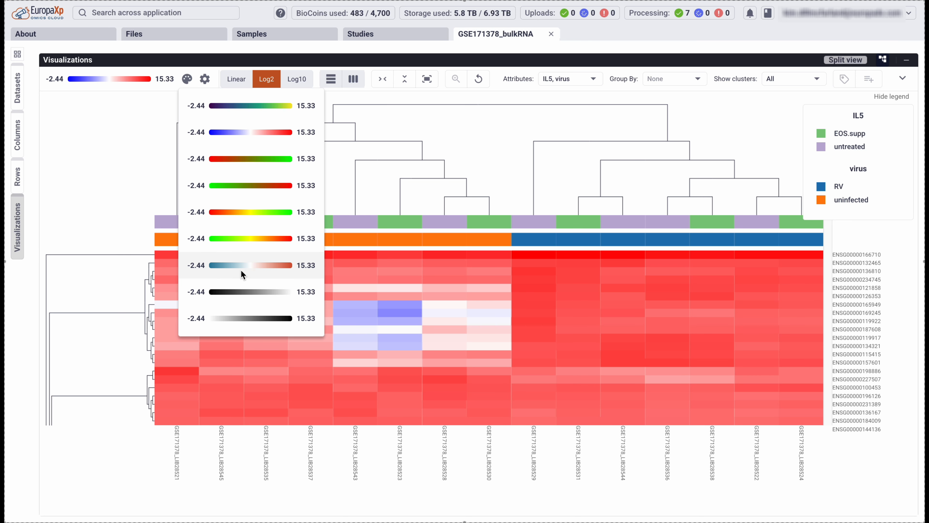
click(95, 128)
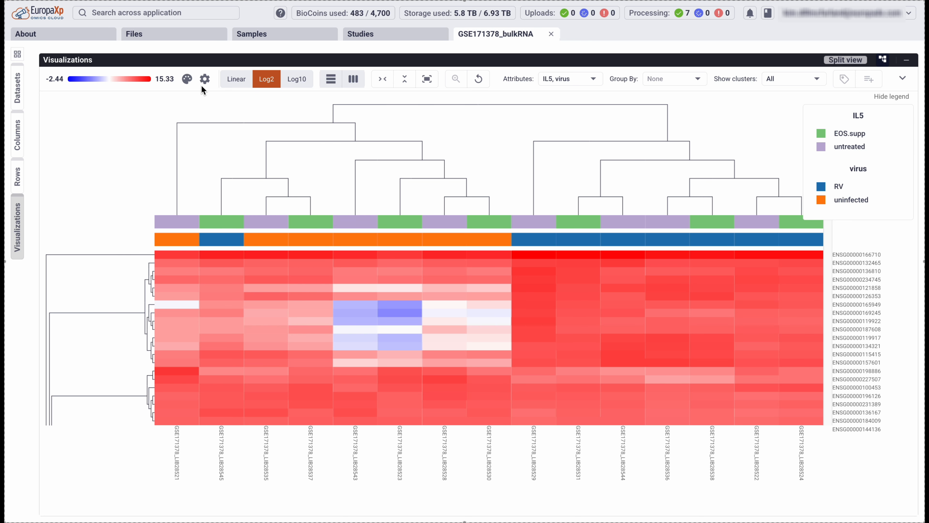
click(204, 84)
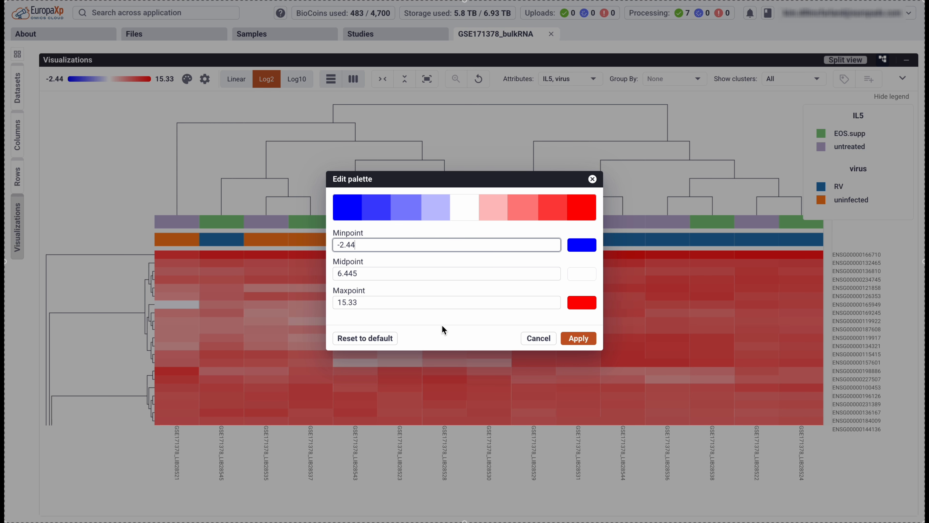
click(592, 178)
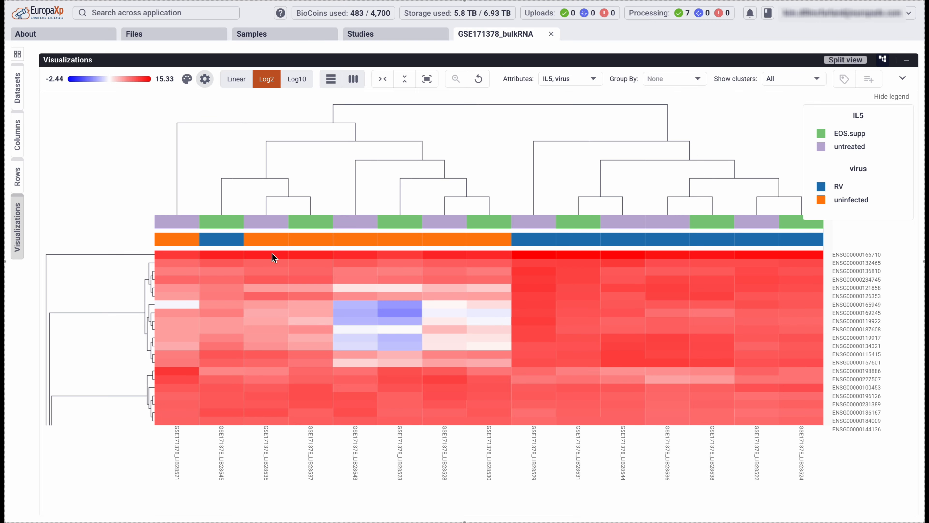
scroll(313, 339, down, 10)
scroll(313, 339, down, 10)
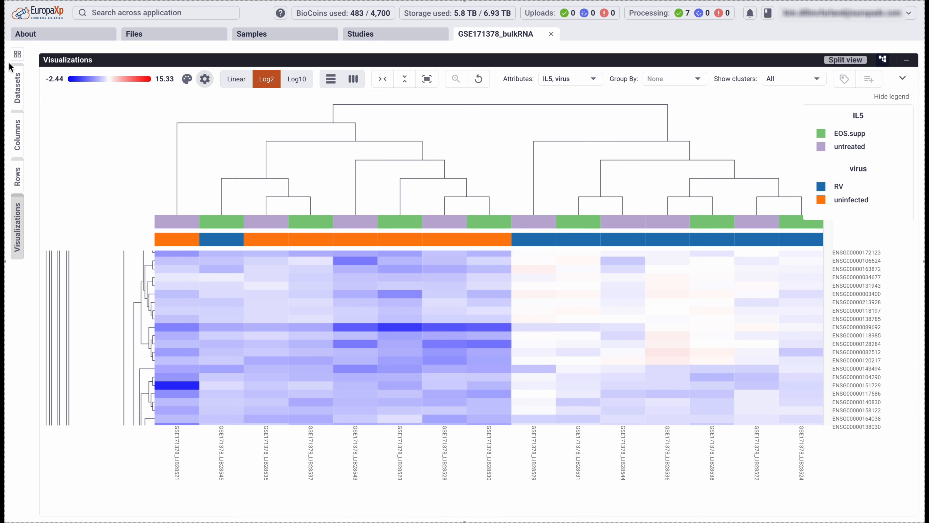
Return to the multi-panel layout, and open the PCA plot in full view to inspect its points and axis settings.
click(16, 55)
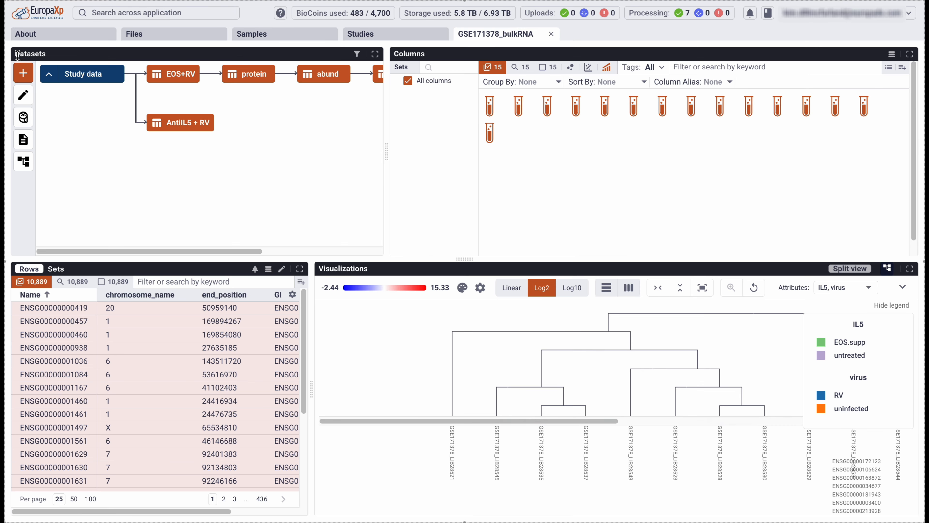
scroll(228, 127, right, 5)
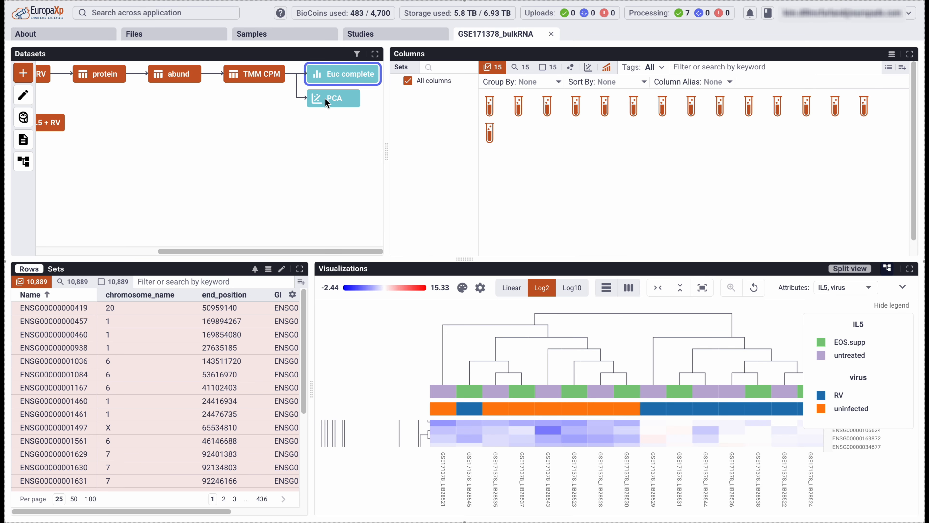
click(326, 98)
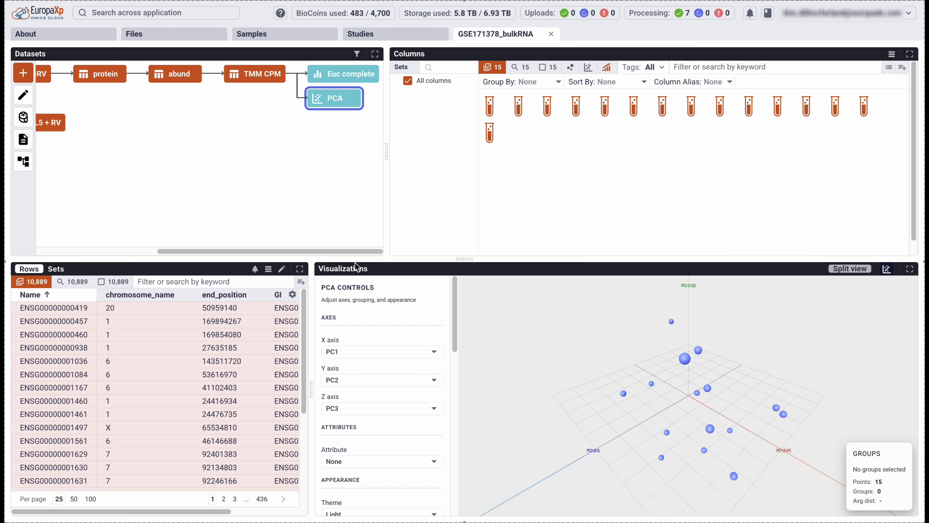
click(909, 268)
drag(533, 329, 365, 332)
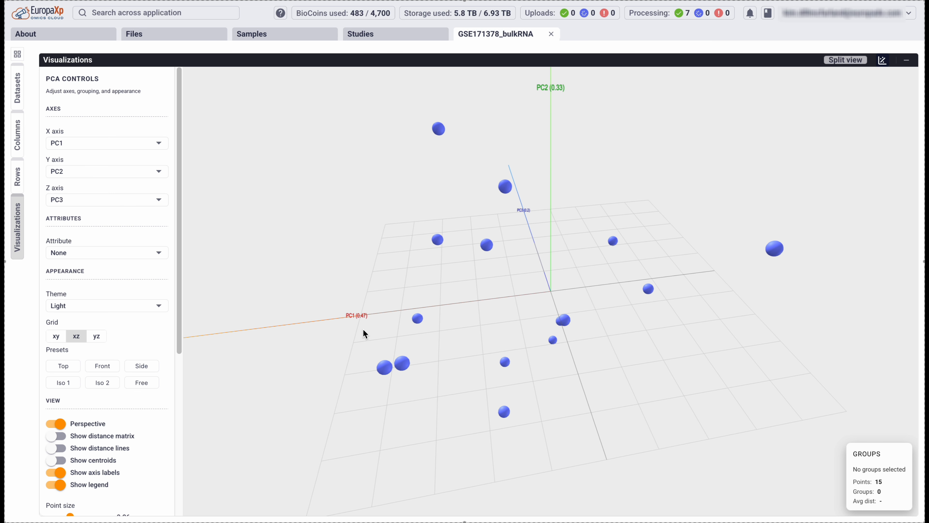
click(94, 146)
click(85, 165)
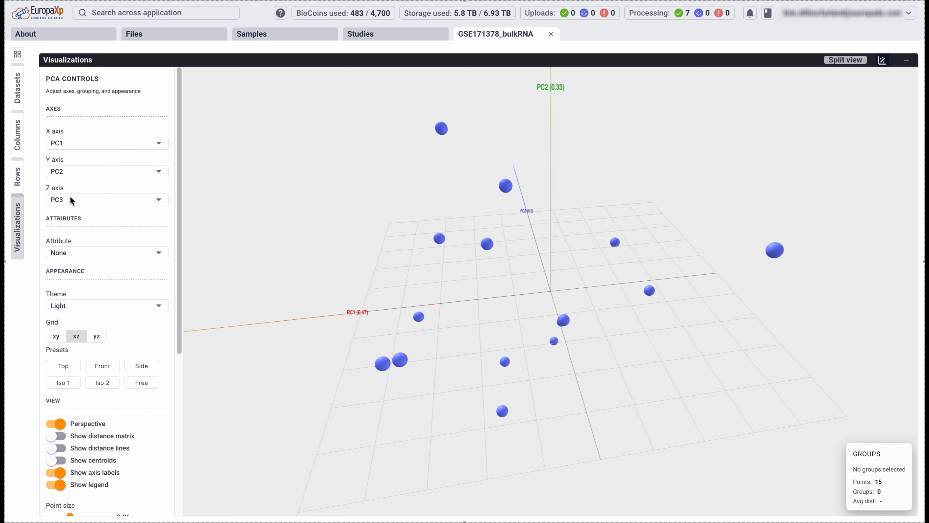
Color the PCA points by the virus attribute and rotate the plot to compare the RV and uninfected groups.
click(104, 252)
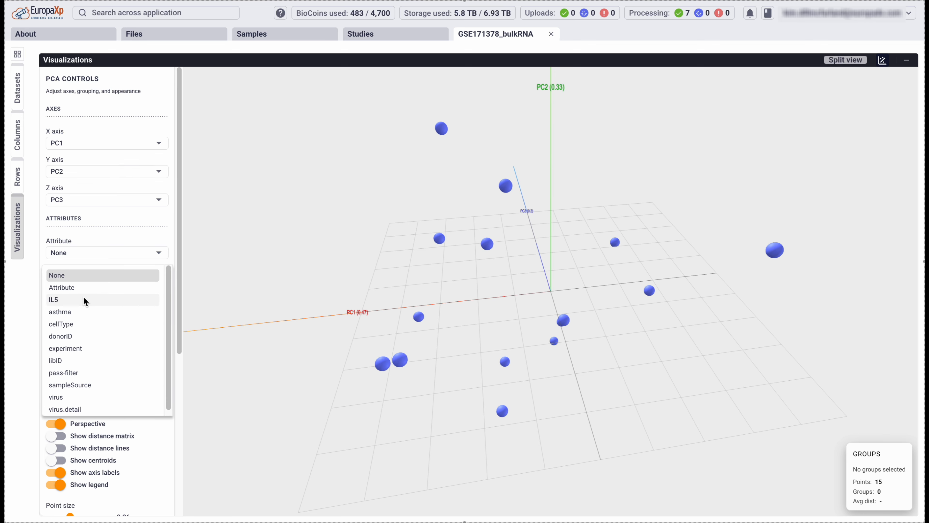
click(113, 398)
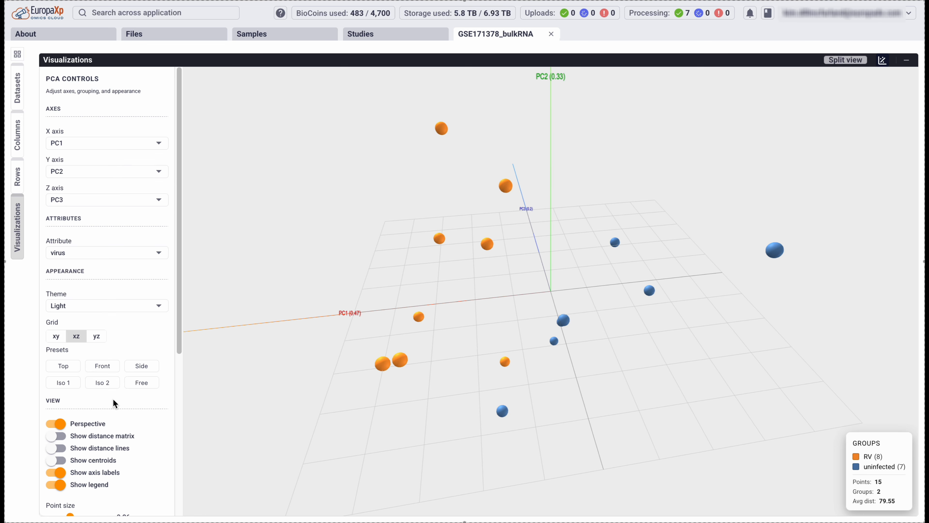
drag(422, 273, 402, 275)
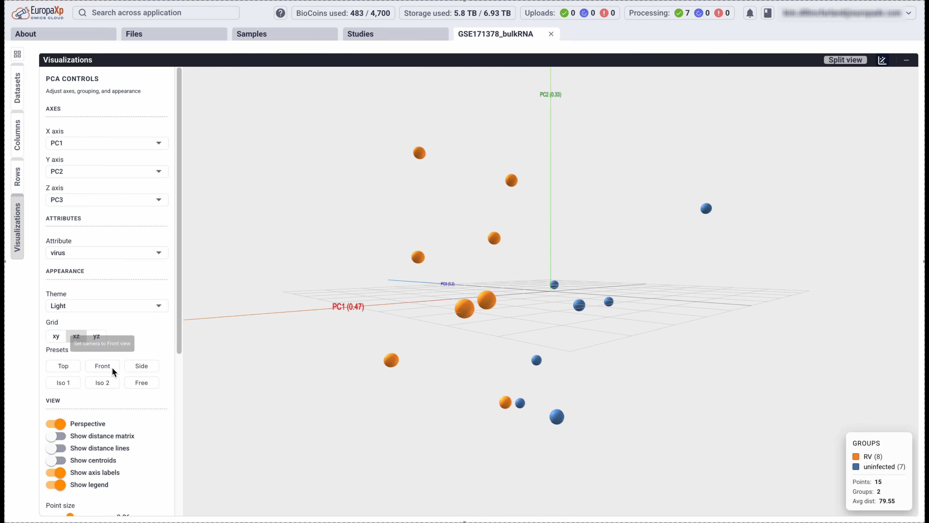
View the PCA plot from the Top, Front and Side camera presets.
click(63, 367)
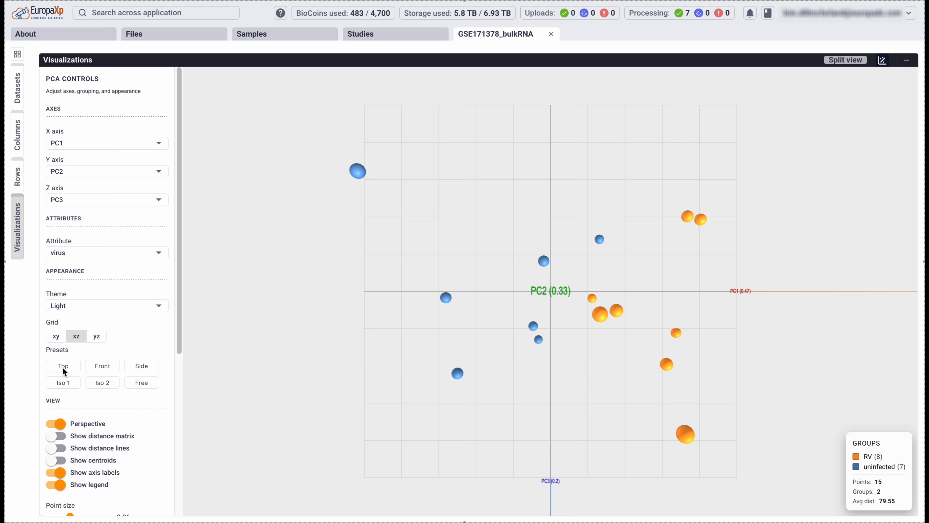
click(105, 367)
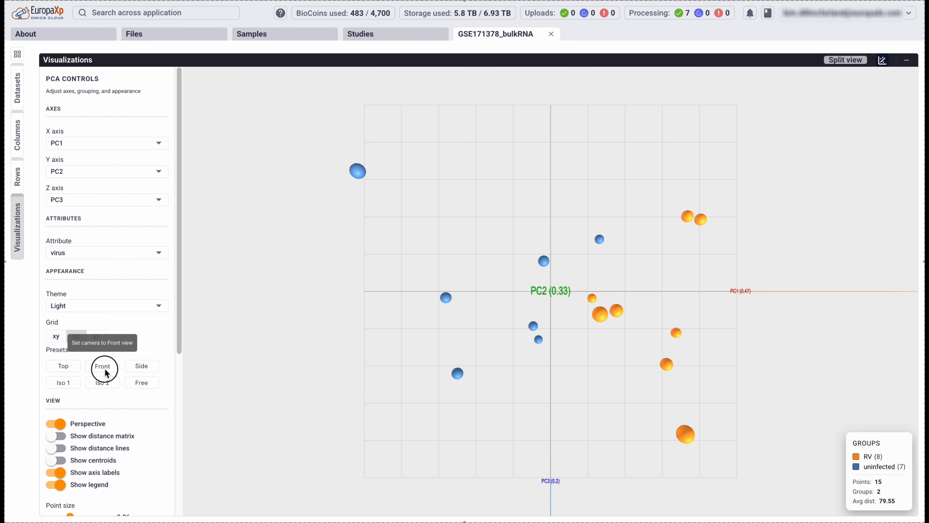
click(141, 369)
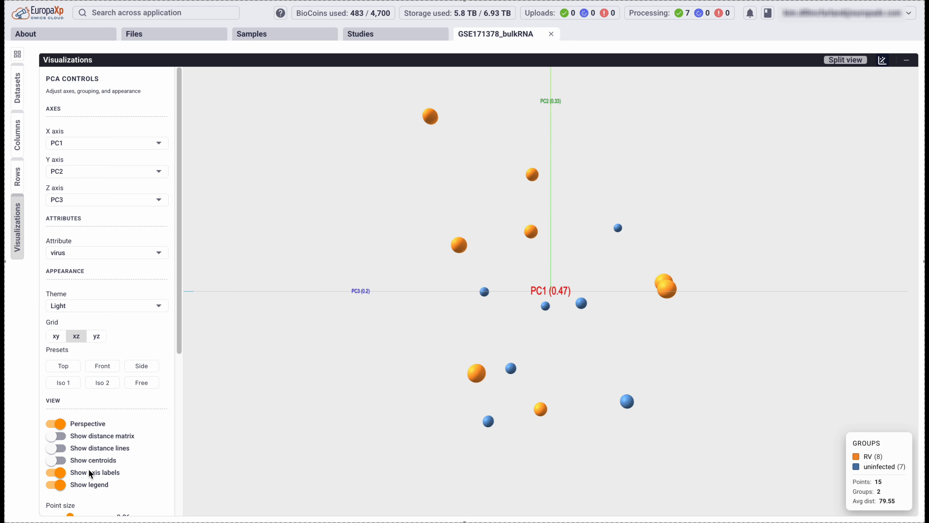
Turn off perspective in the PCA plot, and try hiding and restoring the axis labels and legend.
scroll(74, 418, down, 6)
click(61, 190)
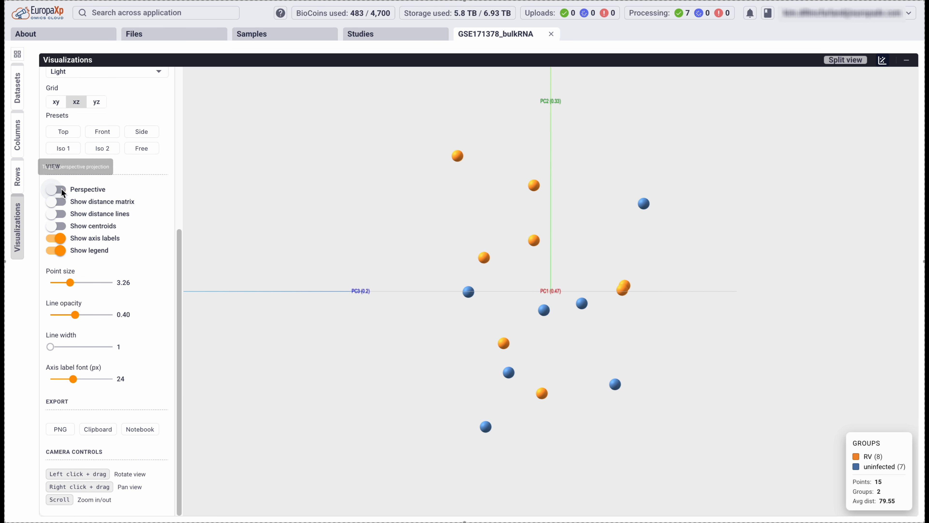
click(59, 239)
click(59, 238)
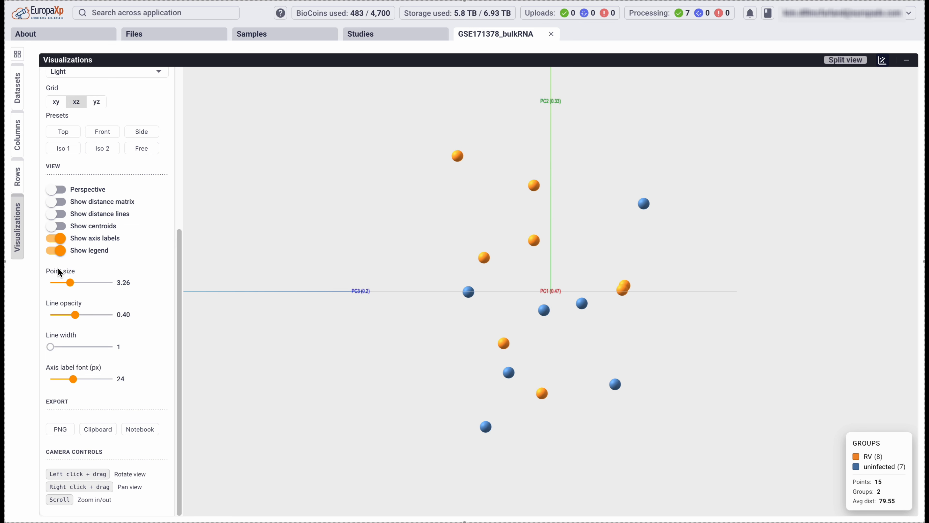
click(60, 251)
click(61, 252)
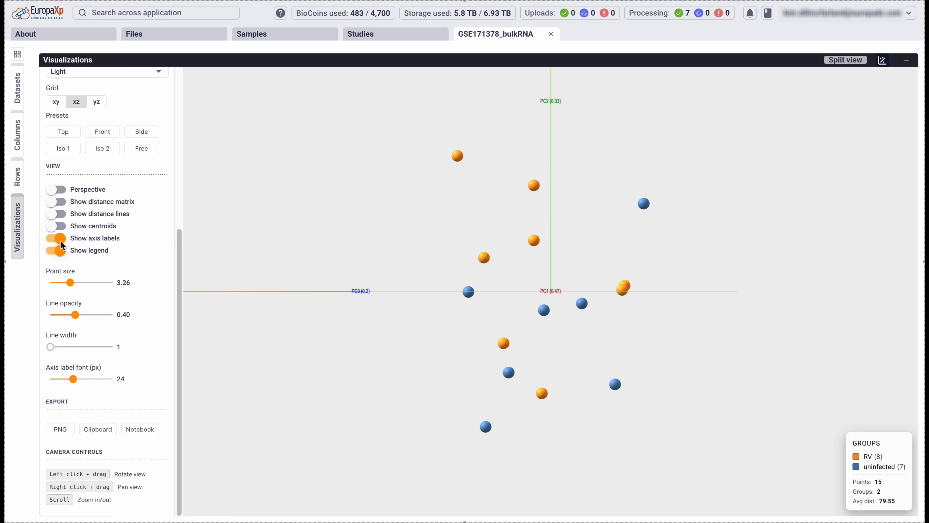
Preview the distance lines in the PCA plot, show the group centroids in their place, and reduce the point size.
click(57, 215)
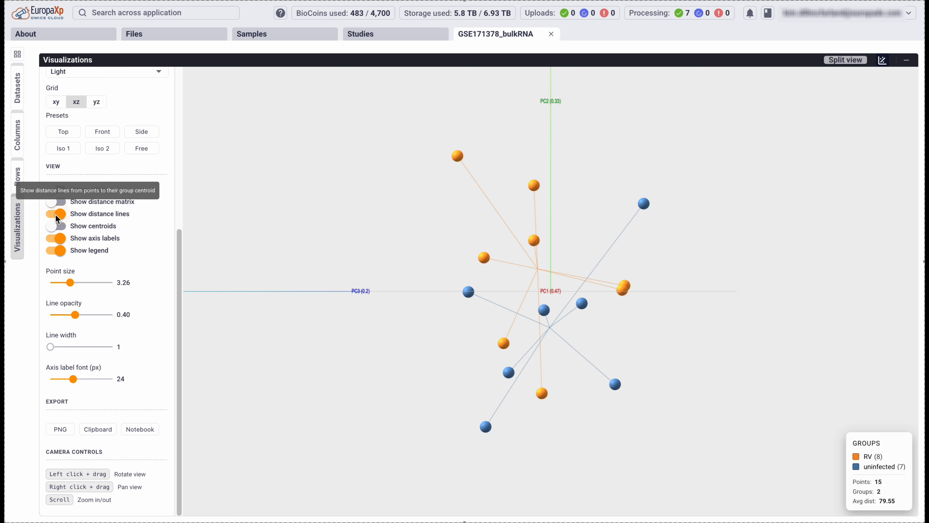
click(58, 216)
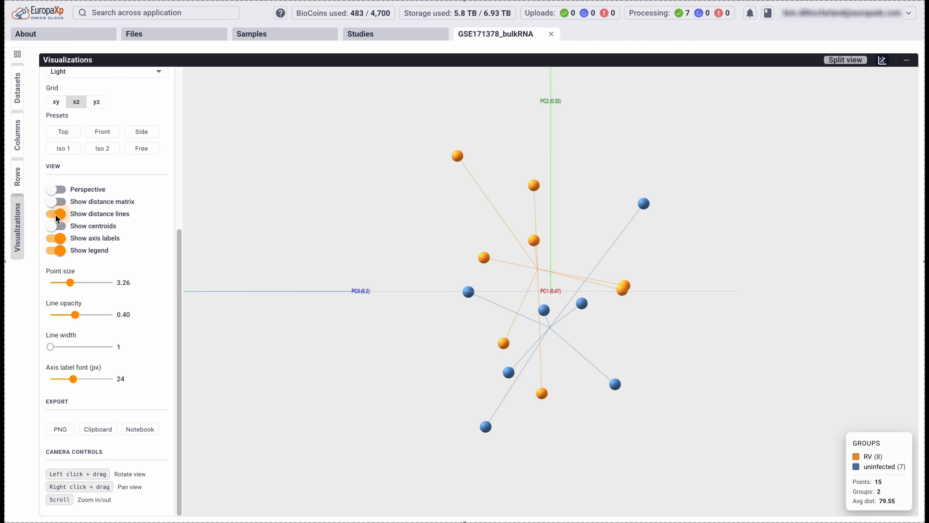
click(58, 227)
drag(375, 344, 439, 367)
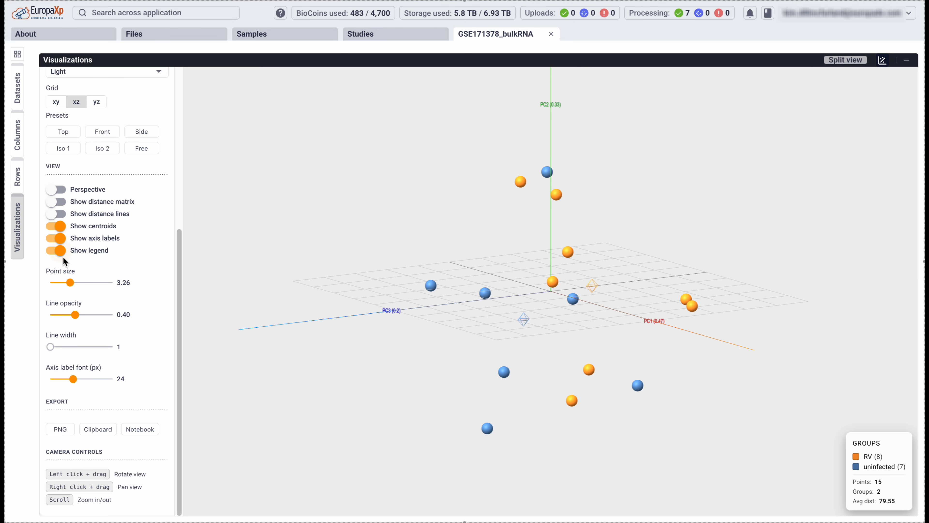
drag(71, 283, 53, 283)
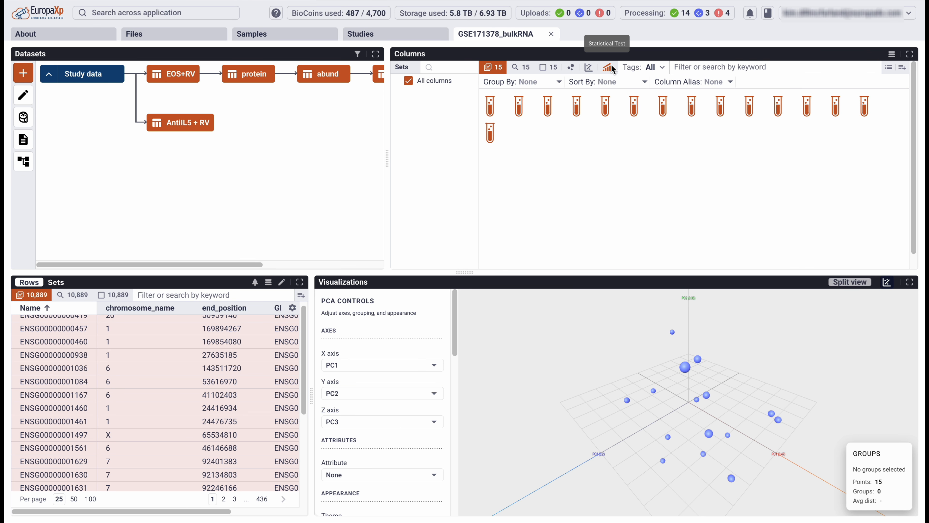
Review the statistical test's Linear Model options for group and numeric annotations, and close the setup without running it.
click(608, 67)
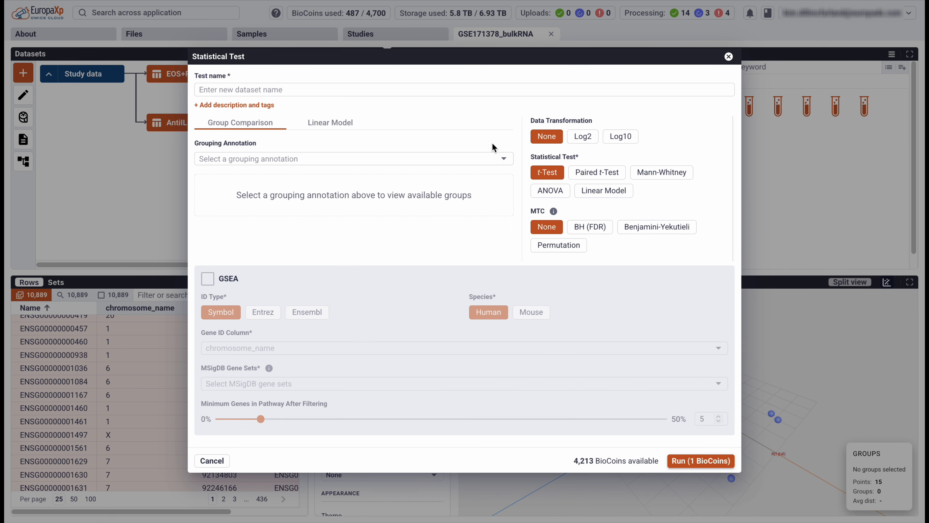
click(330, 123)
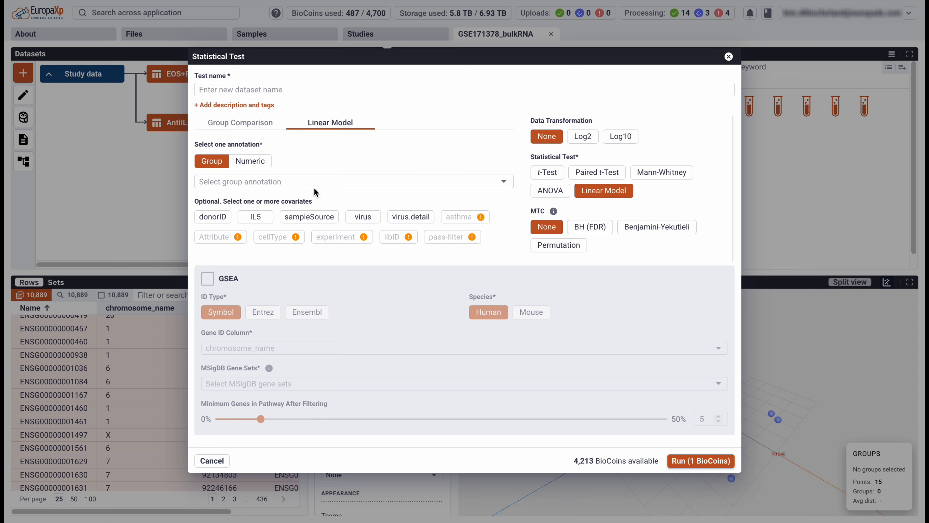
click(250, 161)
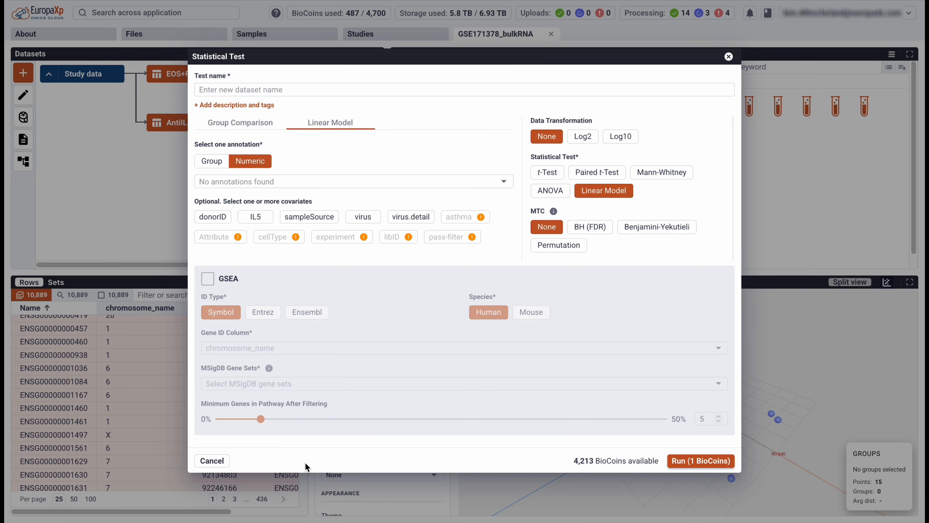
click(211, 462)
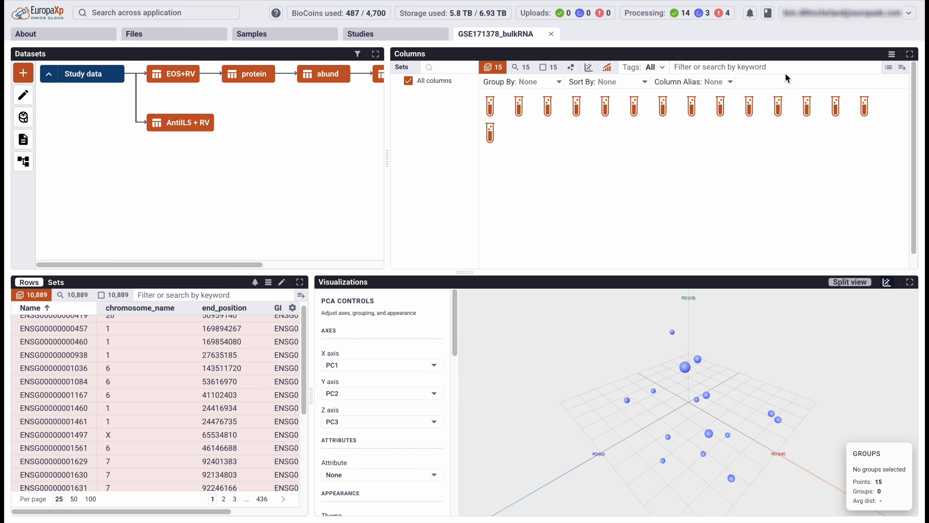
Group the study's columns by the IL5 and virus attributes.
click(541, 83)
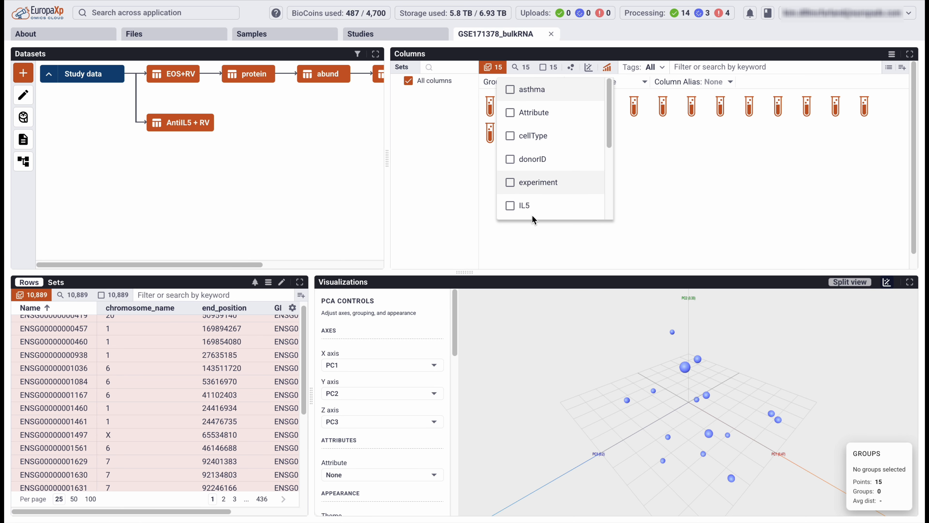
click(525, 206)
scroll(527, 208, down, 3)
click(527, 183)
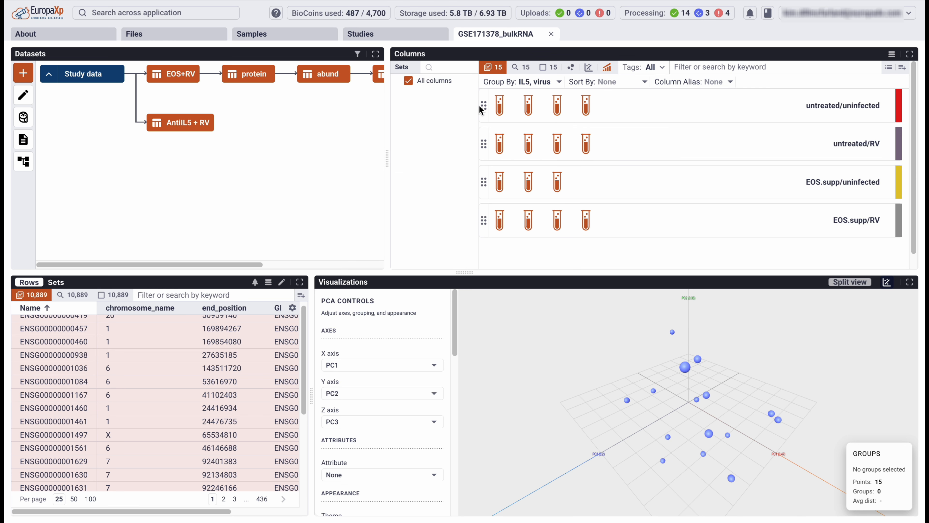
Reorder the column groups as EOS.supp/RV, EOS.supp/uninfected, untreated/RV and untreated/uninfected.
drag(485, 108, 484, 238)
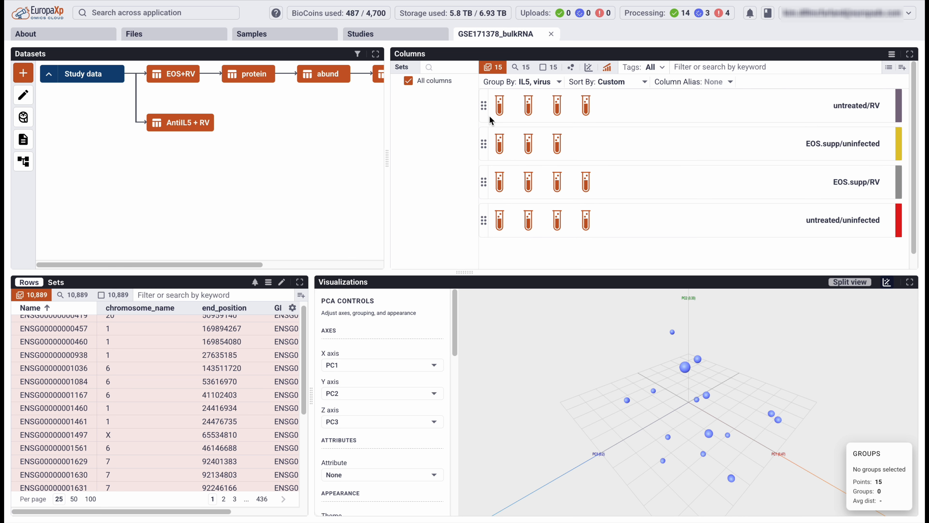
drag(484, 105, 483, 185)
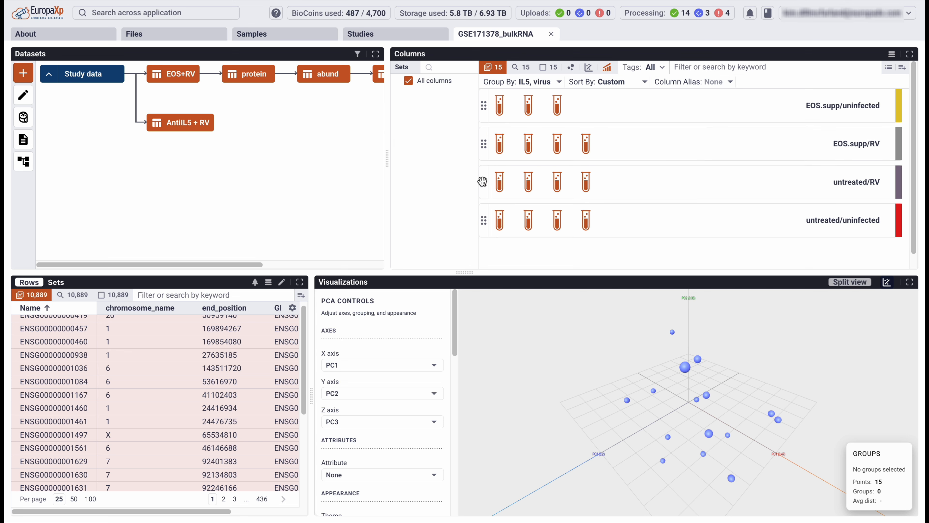
drag(483, 106, 483, 145)
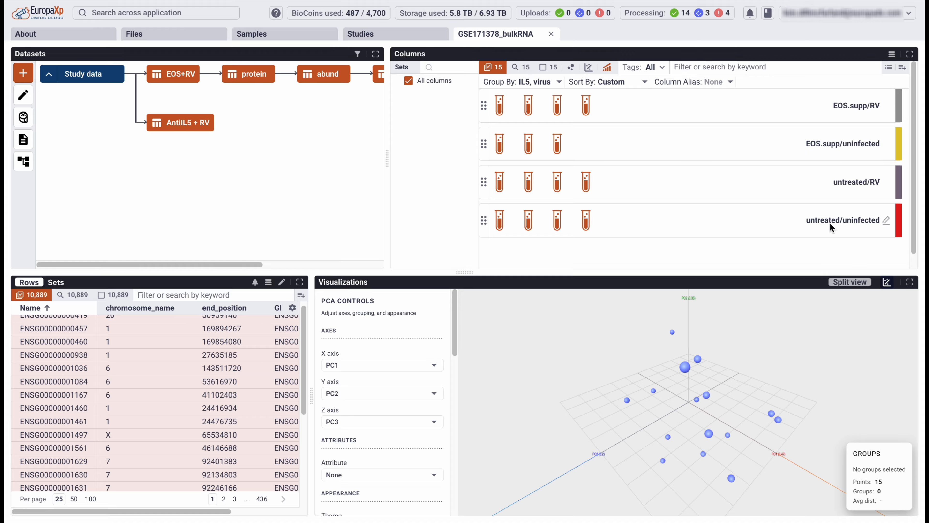
Rename the untreated/uninfected column group as control and the untreated/RV group as RV.
click(889, 221)
text(c)
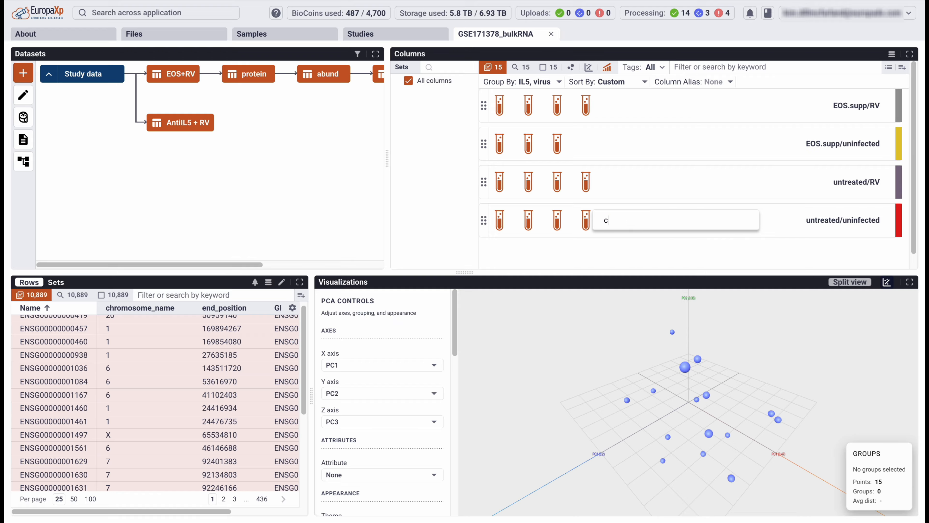
text(ontrol)
key(Return)
click(863, 183)
text(RV)
key(Return)
Rename the EOS.supp/uninfected column group as EOS and the EOS.supp/RV group as RV+EOS.
click(854, 143)
text(EOS)
key(Return)
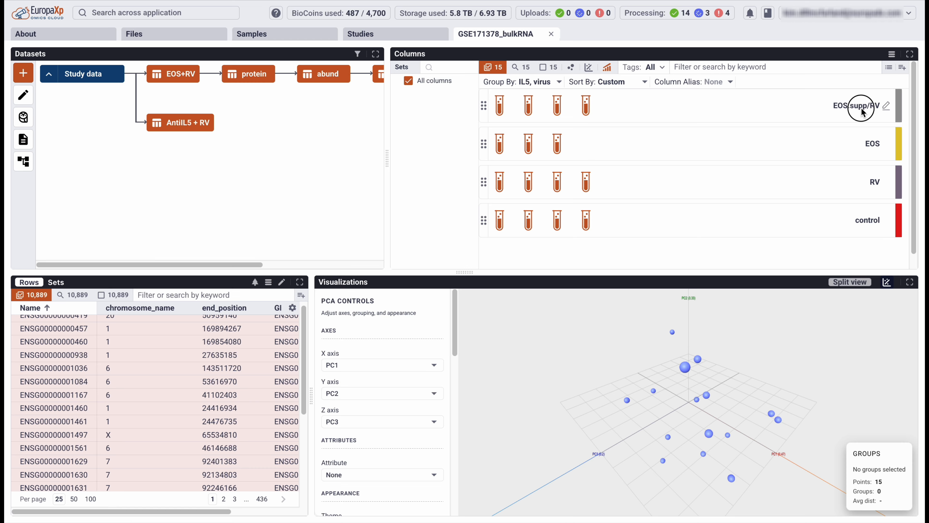
click(860, 110)
text(RV+)
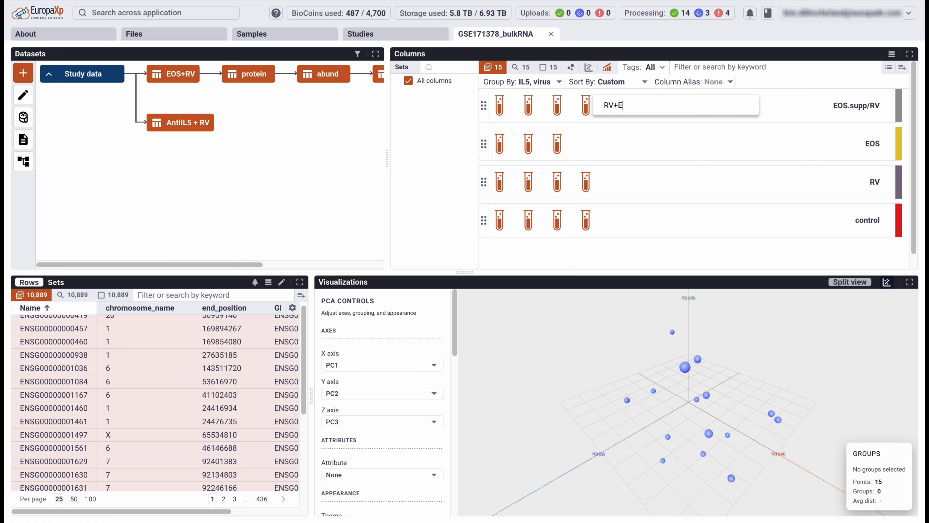
text(EOS)
key(Return)
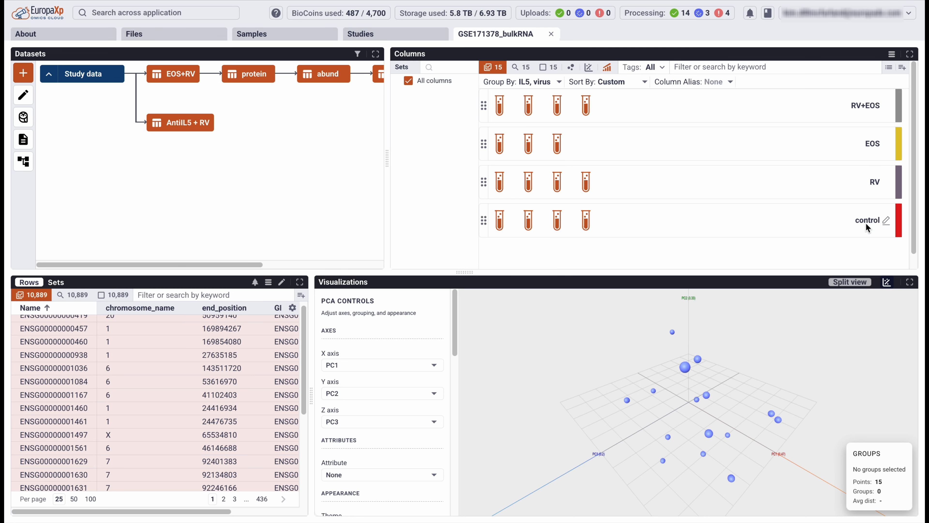
Save the grouped columns as a column set named "EOS and RV" and select that set.
click(902, 68)
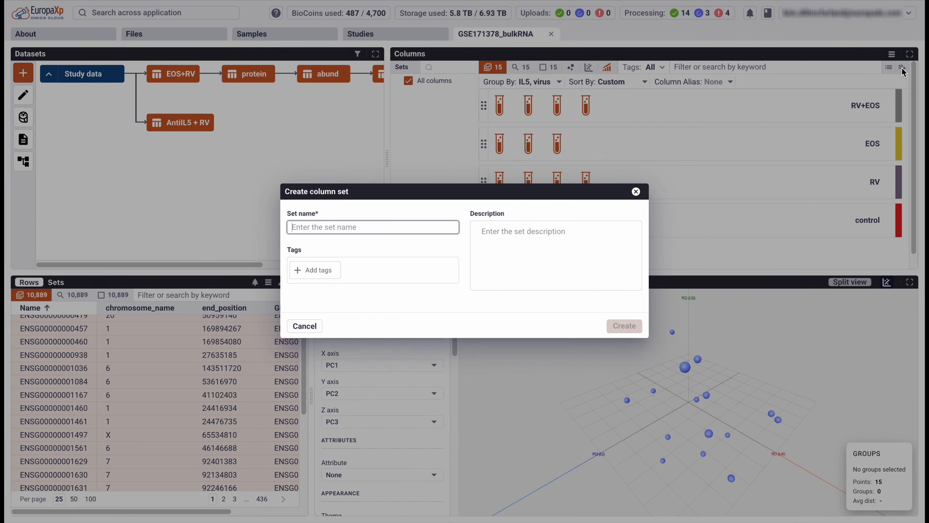
text(EOS and RV)
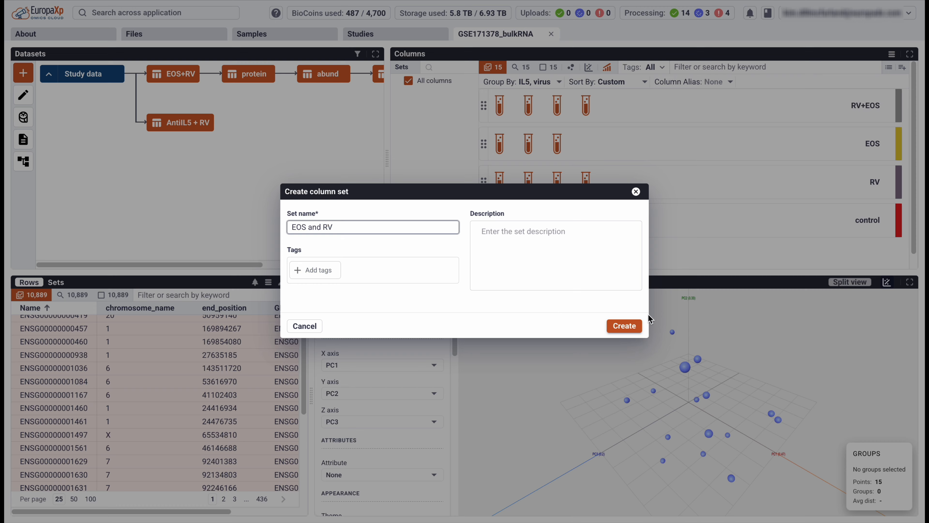
click(621, 326)
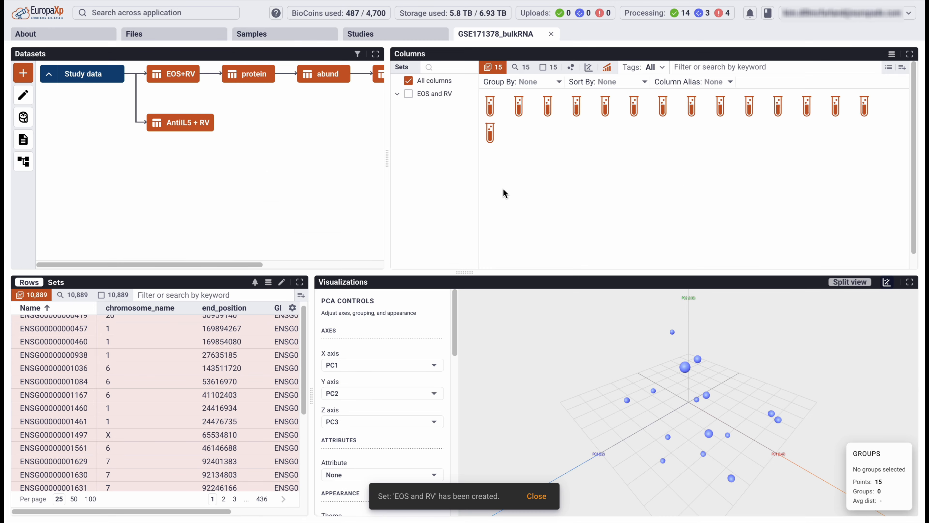
click(436, 93)
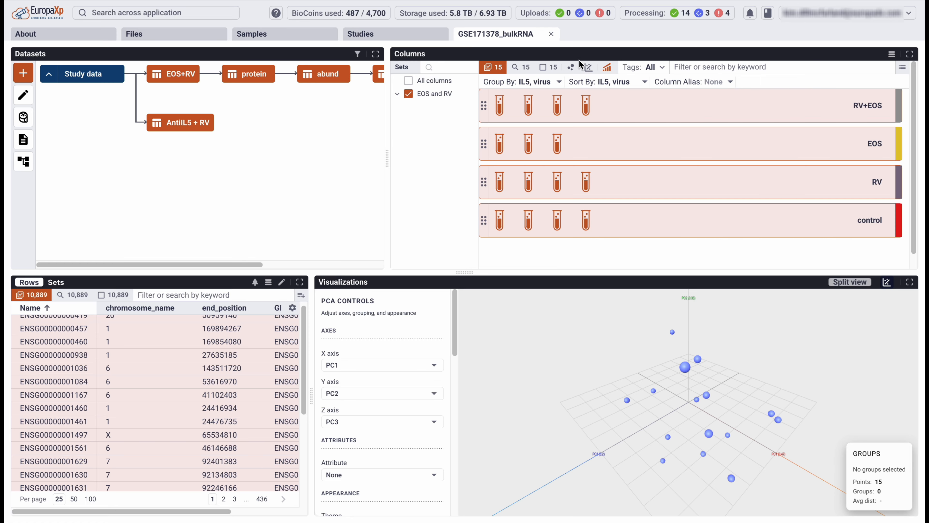
Start a group comparison statistical test named "ttest" with EOS and RV as the grouping annotation.
click(607, 67)
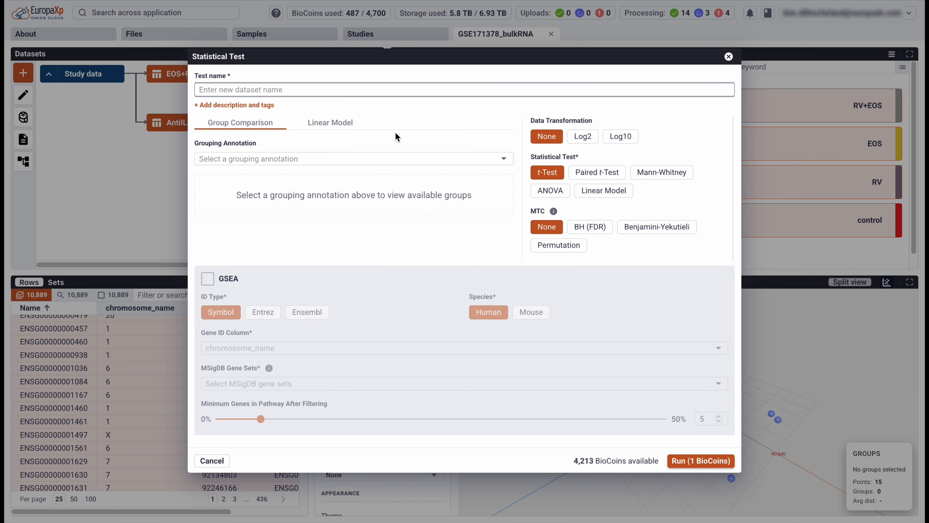
click(382, 159)
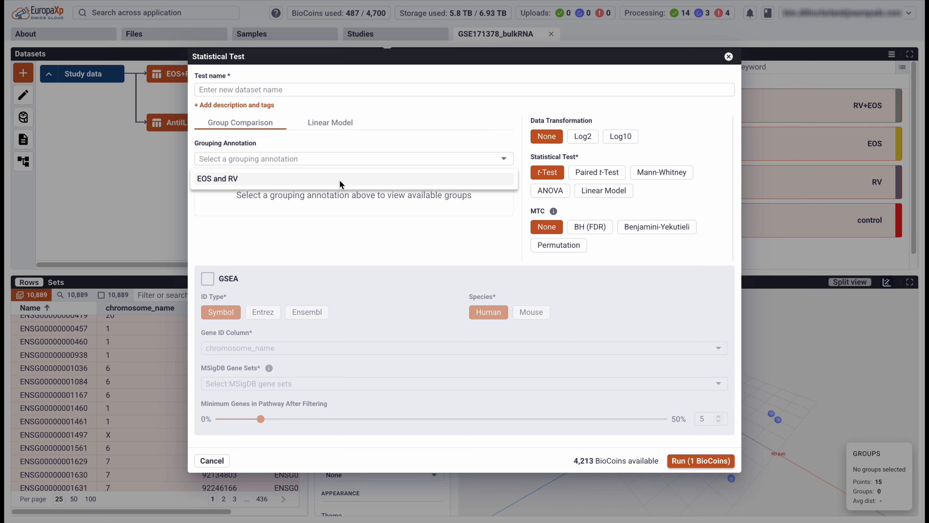
click(227, 180)
click(267, 70)
text(ttest)
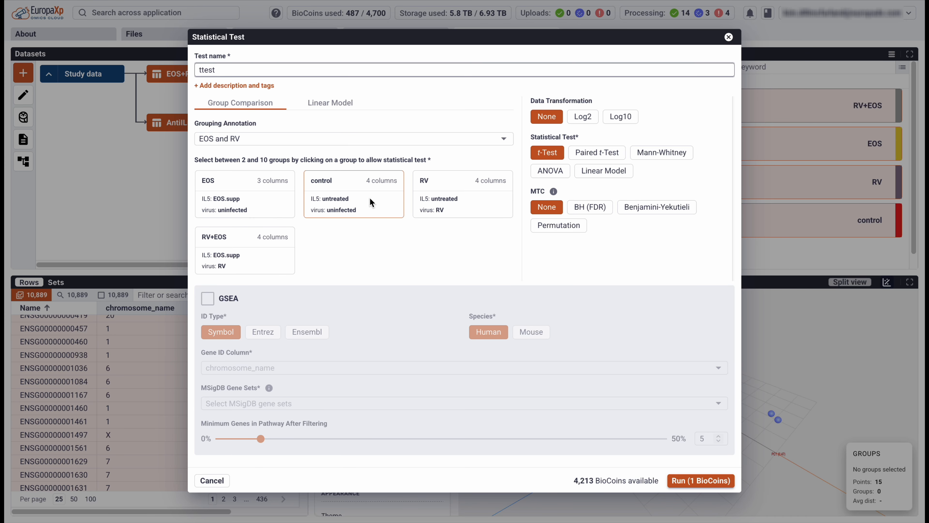
Include the control, RV, EOS and RV+EOS groups in the statistical test.
click(357, 202)
click(454, 186)
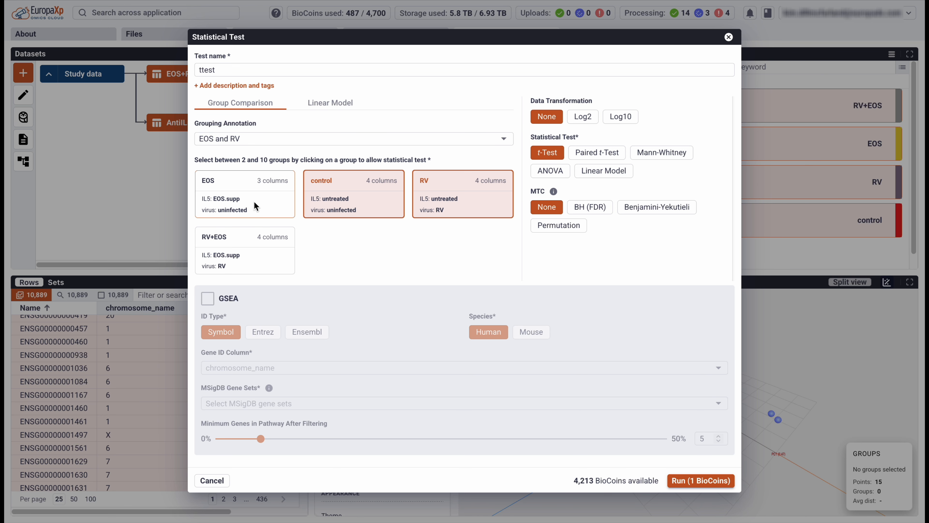
click(255, 212)
click(251, 246)
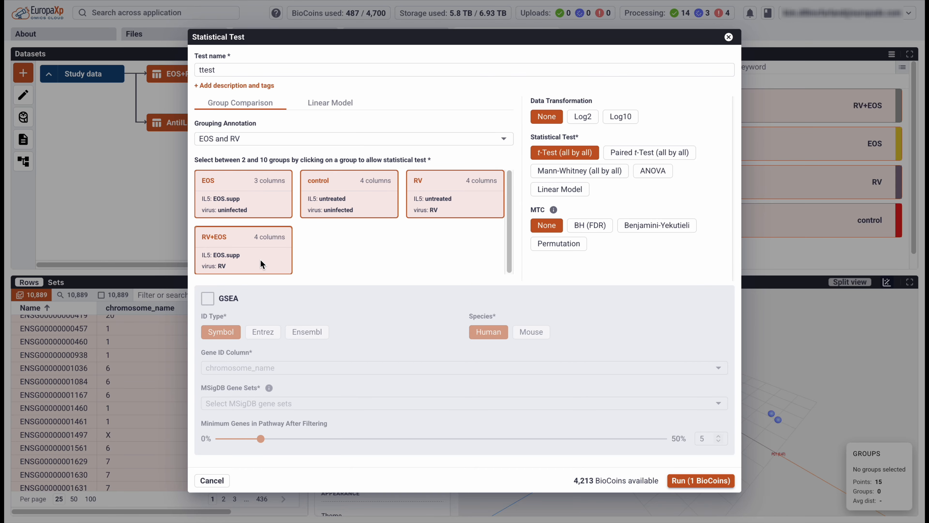
Try configuring a linear model with virus as the group annotation and IL5 as the covariate.
click(320, 103)
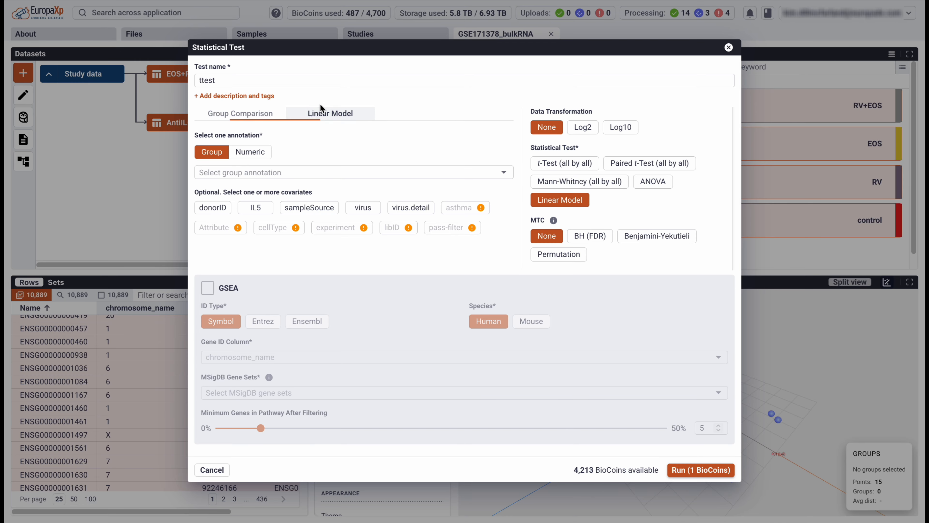
click(261, 173)
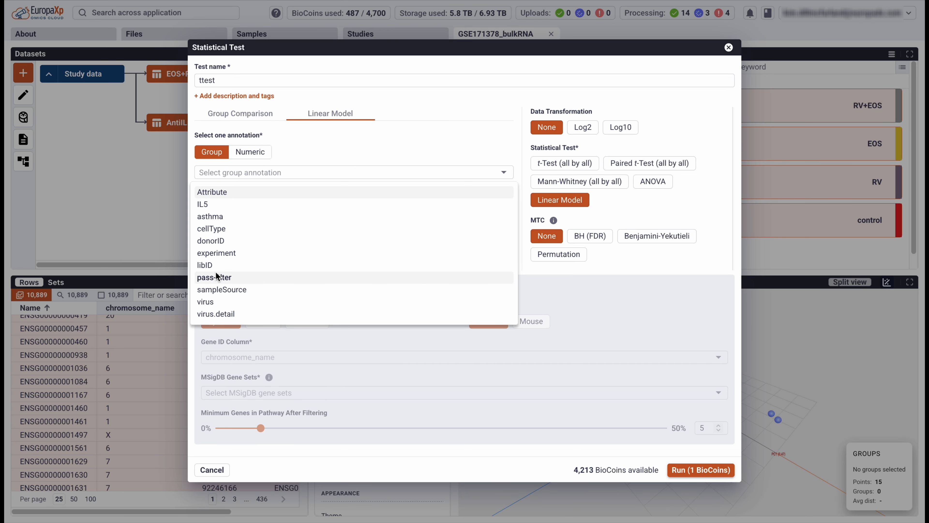
click(220, 302)
click(265, 253)
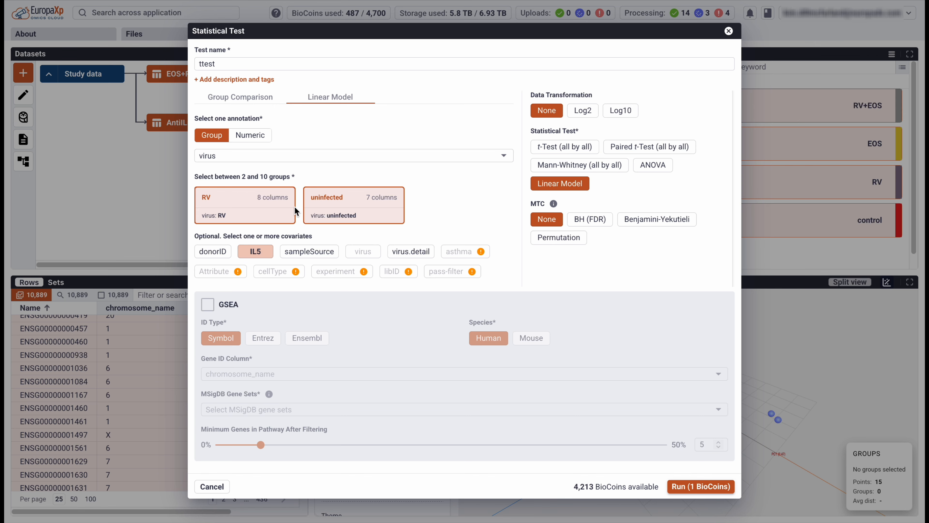
Set up a group comparison with EOS and RV as the grouping annotation, including the control, EOS, RV and RV+EOS groups.
click(244, 97)
click(257, 150)
click(255, 170)
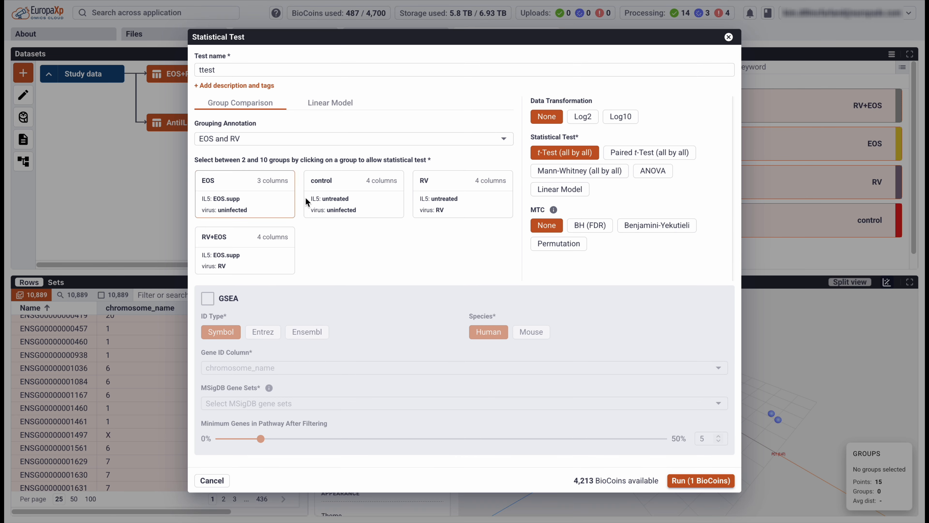
click(322, 205)
click(249, 199)
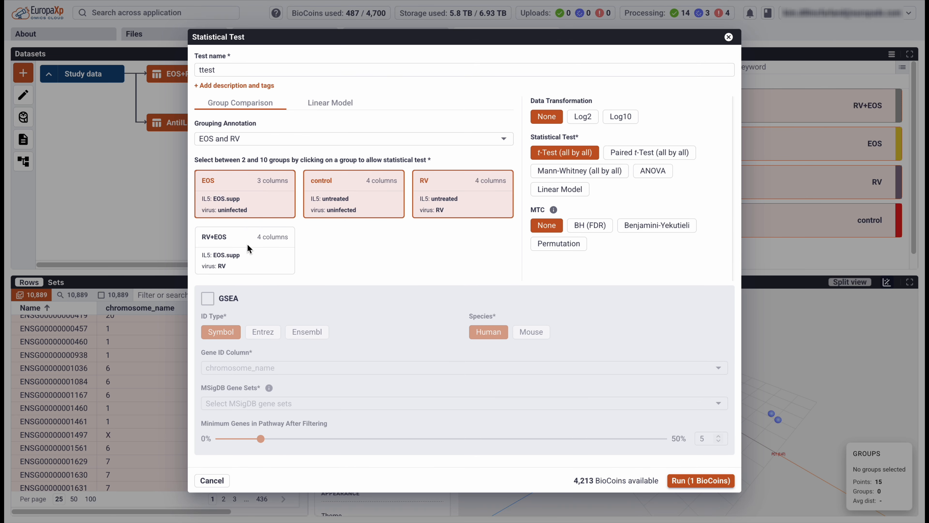
click(245, 252)
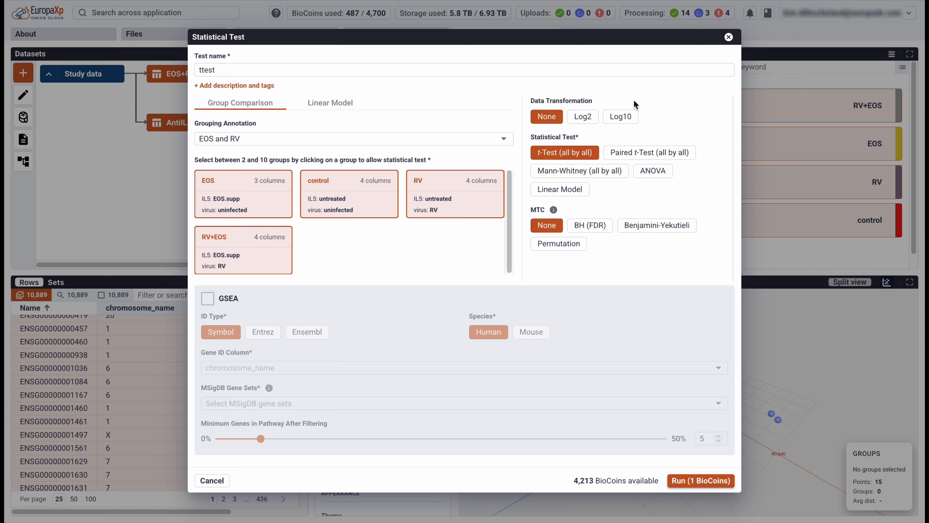
Apply the Log2 data transformation and BH (FDR) multiple testing correction to the t-test.
click(588, 118)
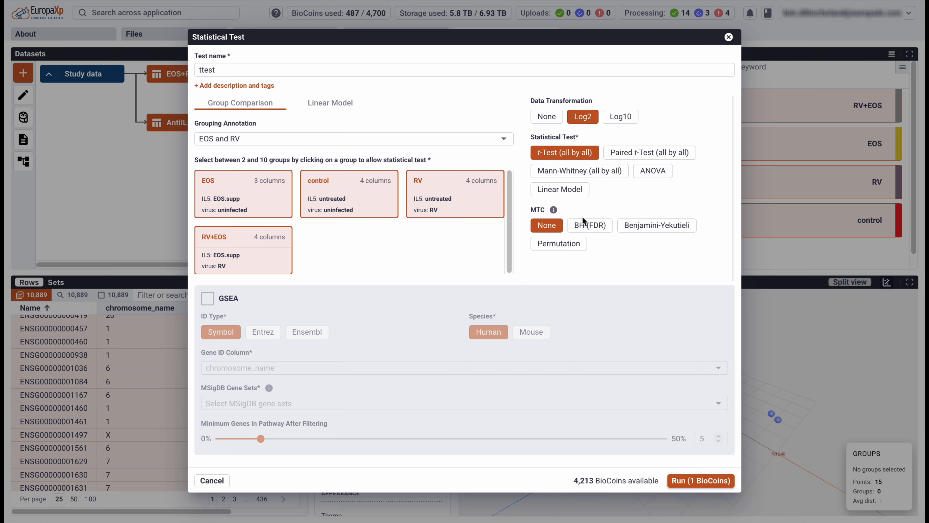
click(593, 229)
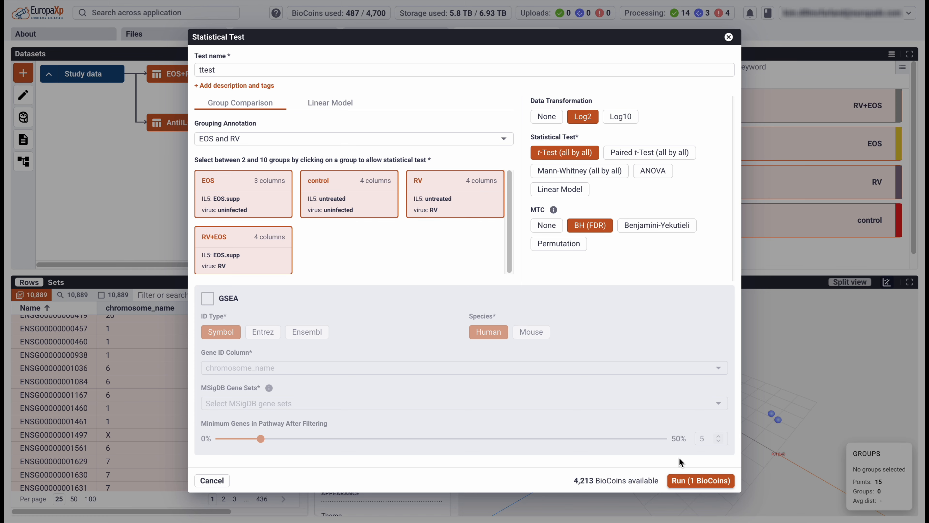
Include GSEA in the test, using Ensembl IDs from the GENE_ID column.
click(207, 299)
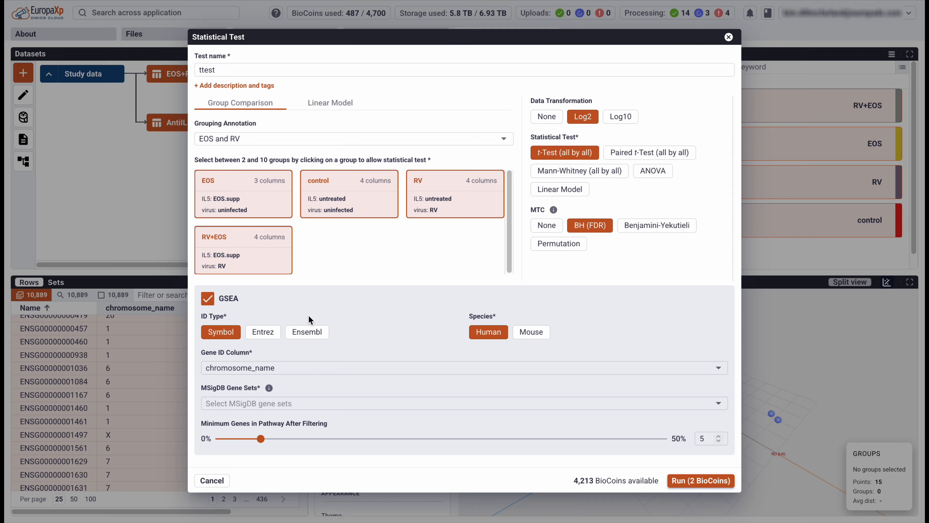
click(304, 331)
click(282, 368)
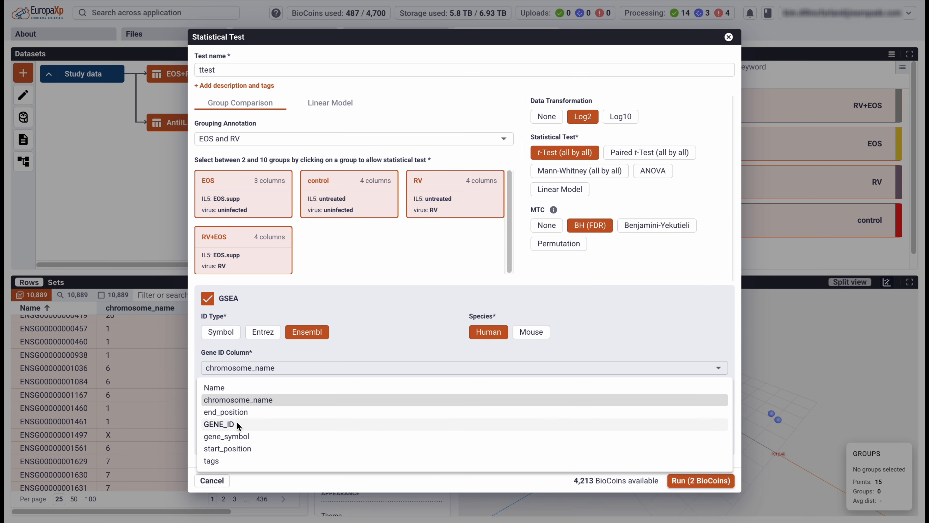
click(219, 424)
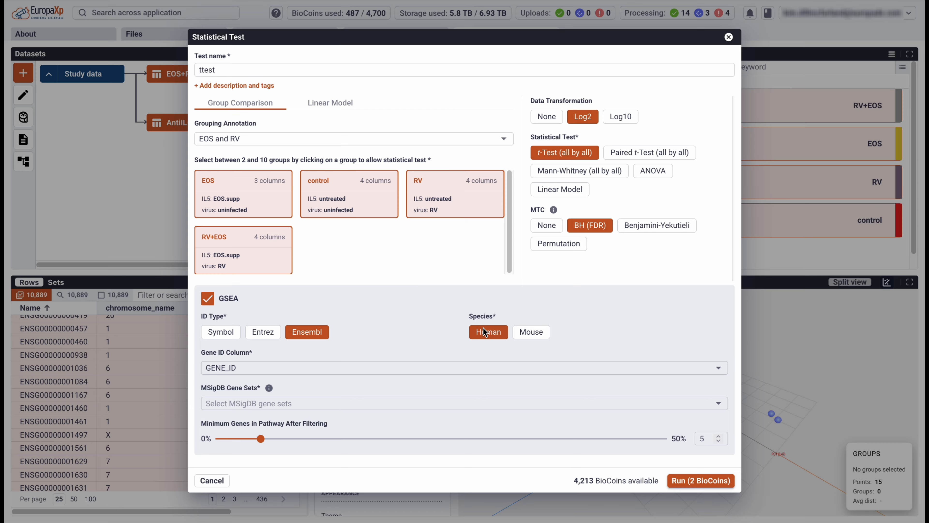
Choose the H: Hallmark gene sets with a minimum genes in pathway value of 0, and run the statistical test.
click(291, 403)
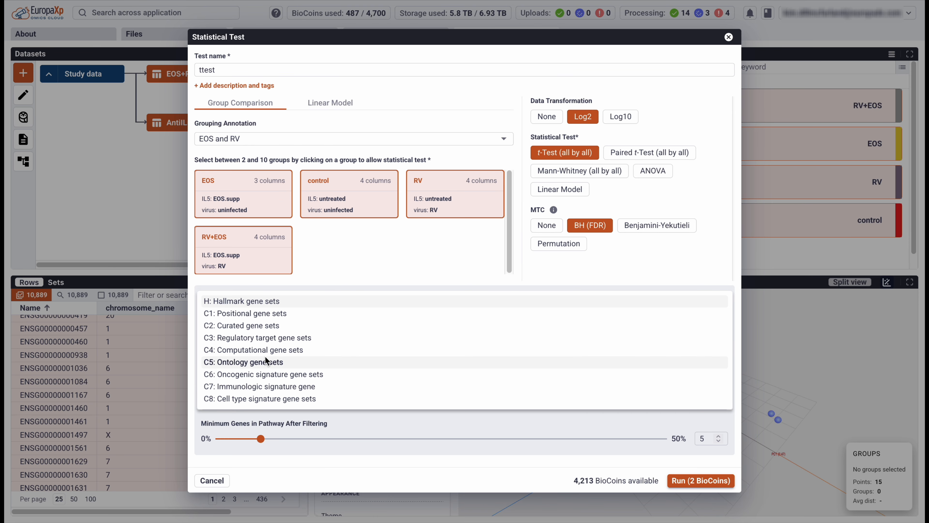
click(244, 300)
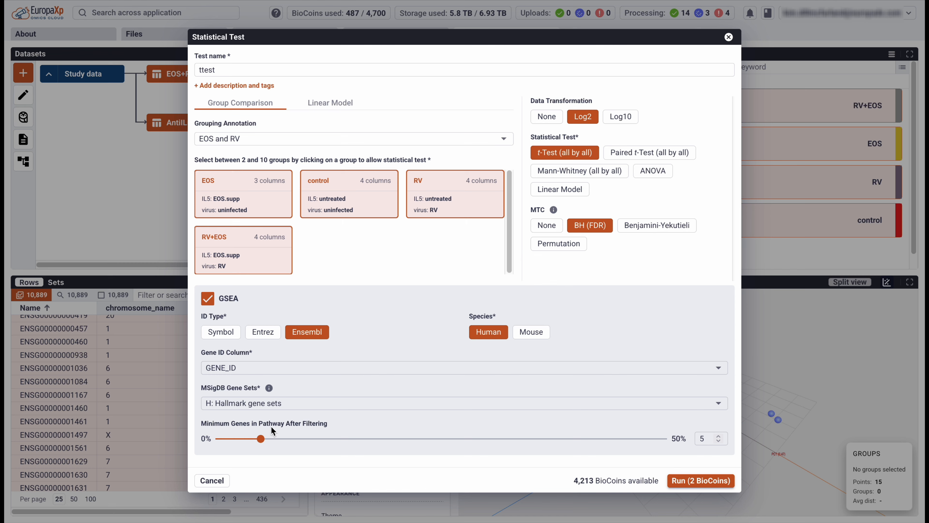
drag(260, 439, 209, 439)
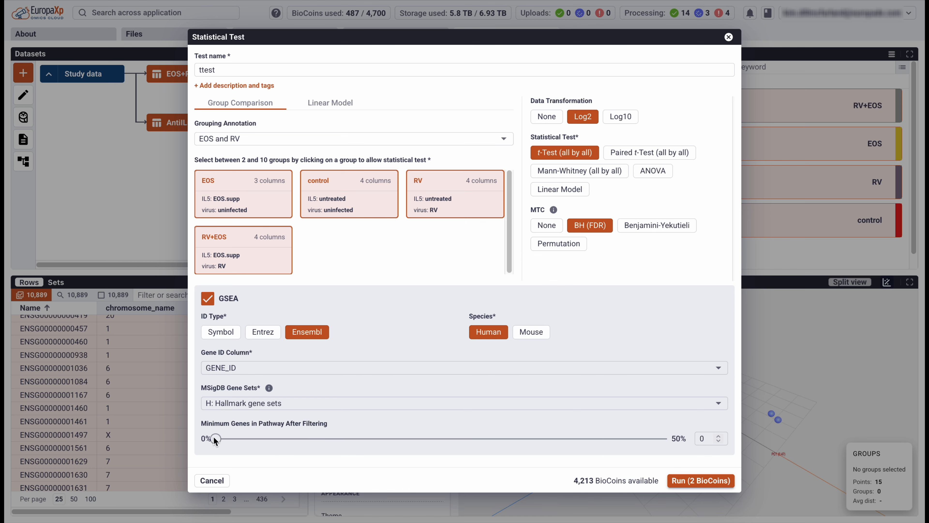
click(699, 482)
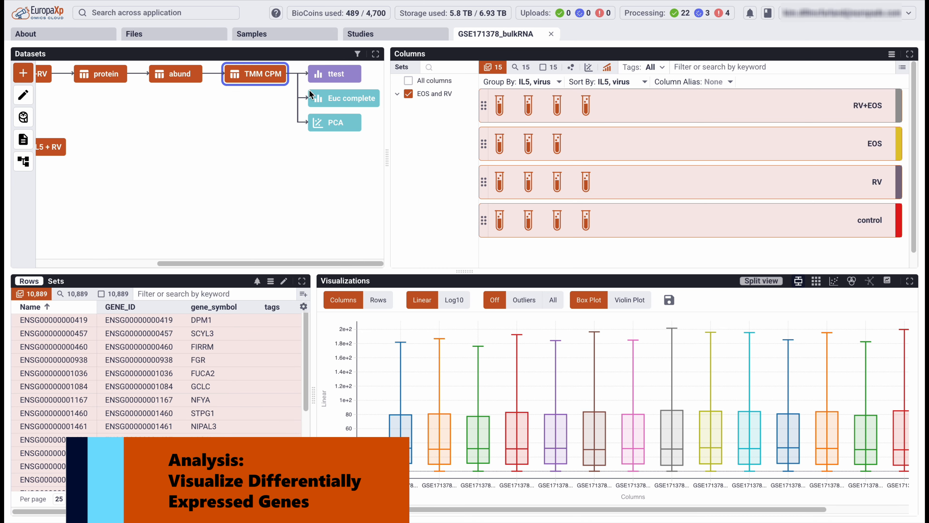
Open the ttest results in an enlarged visualization and show the adjusted pValue histogram for control versus RV+EOS.
click(331, 75)
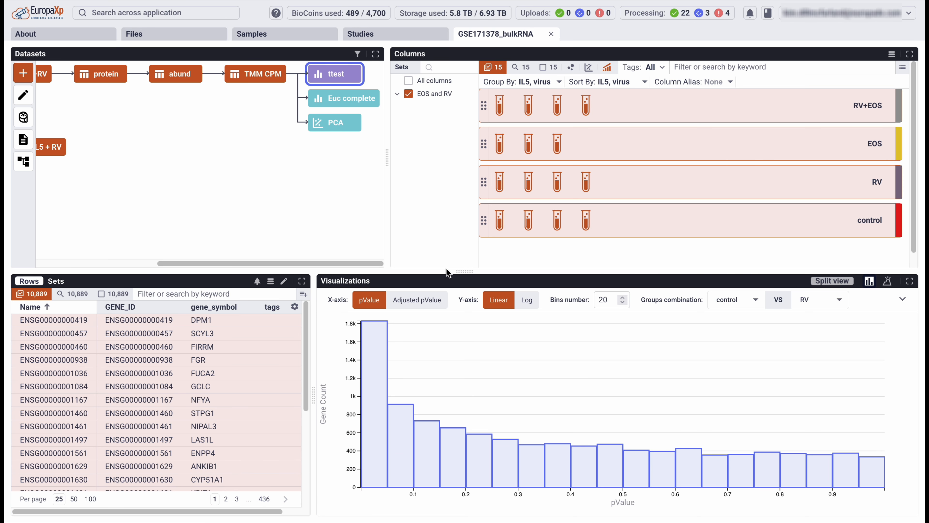
drag(459, 271, 462, 87)
click(407, 117)
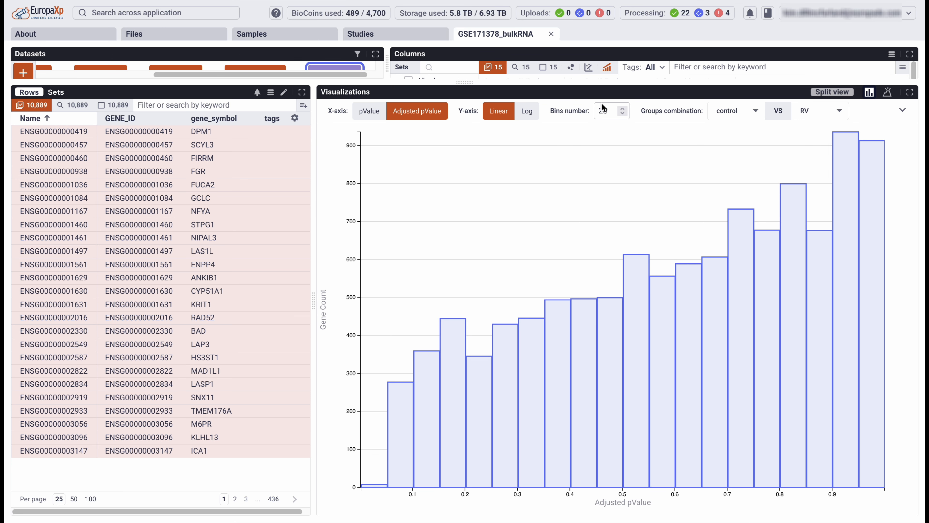
click(837, 110)
click(818, 153)
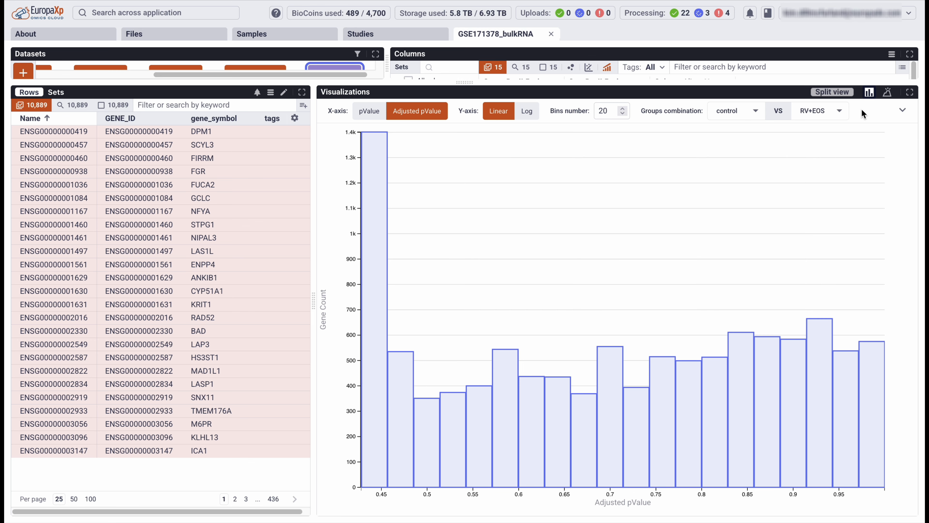
click(889, 94)
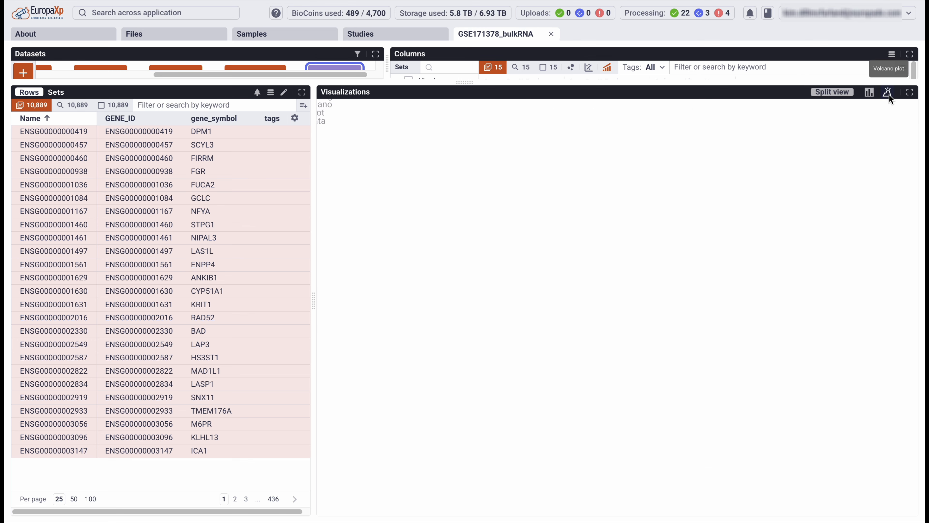
drag(313, 303, 159, 303)
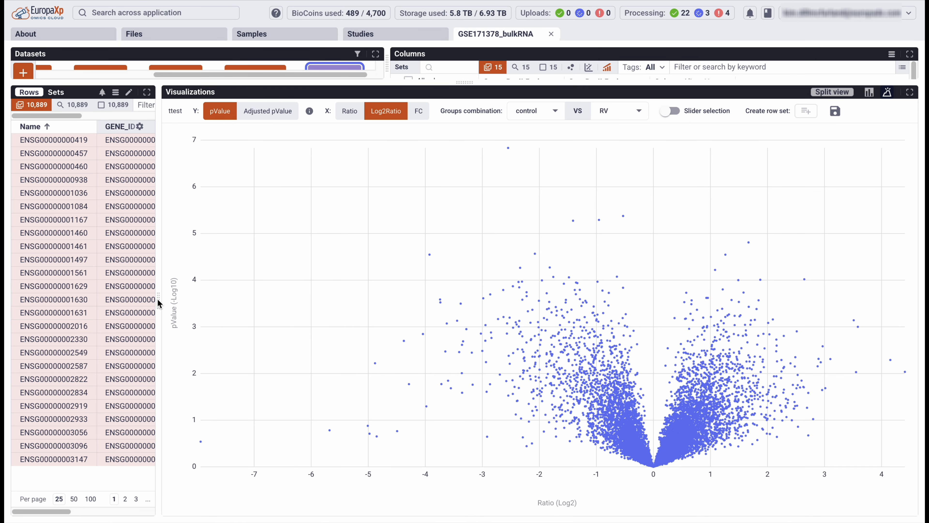
click(268, 112)
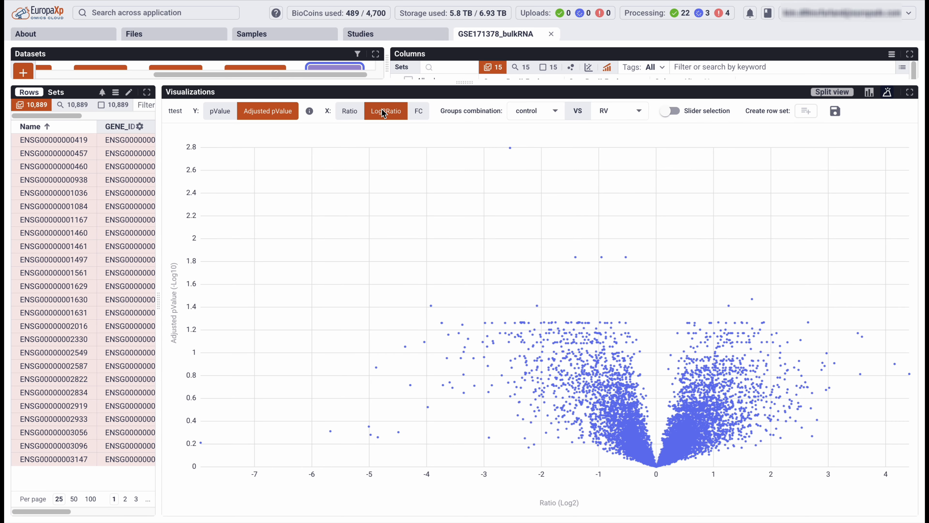
click(418, 112)
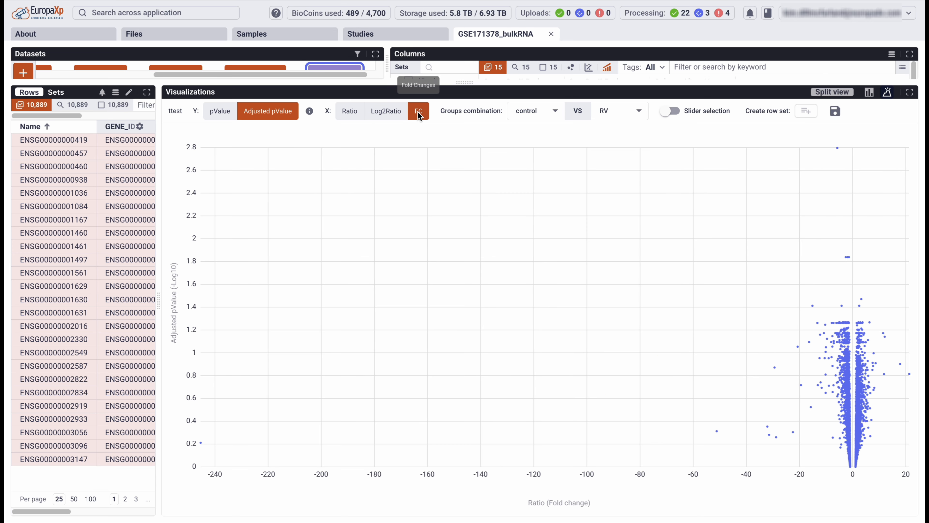
click(399, 115)
mouse_move(311, 113)
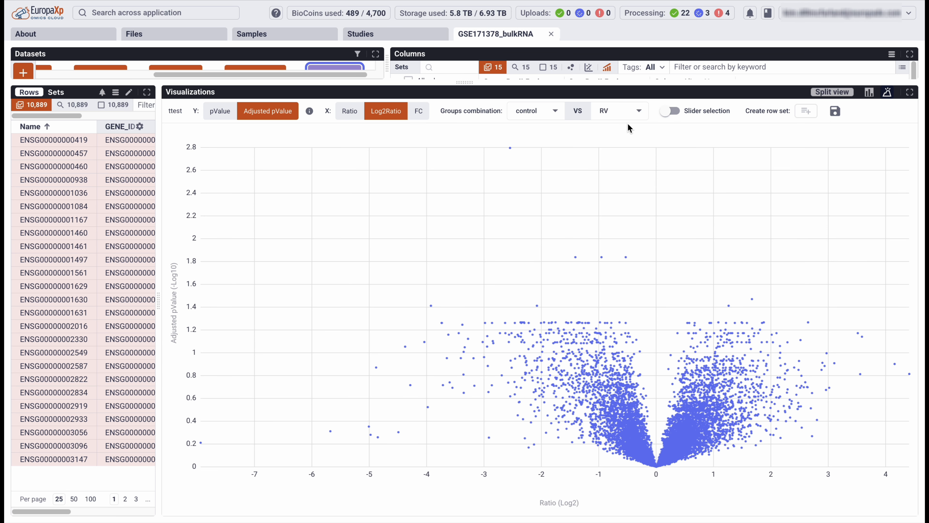
click(909, 375)
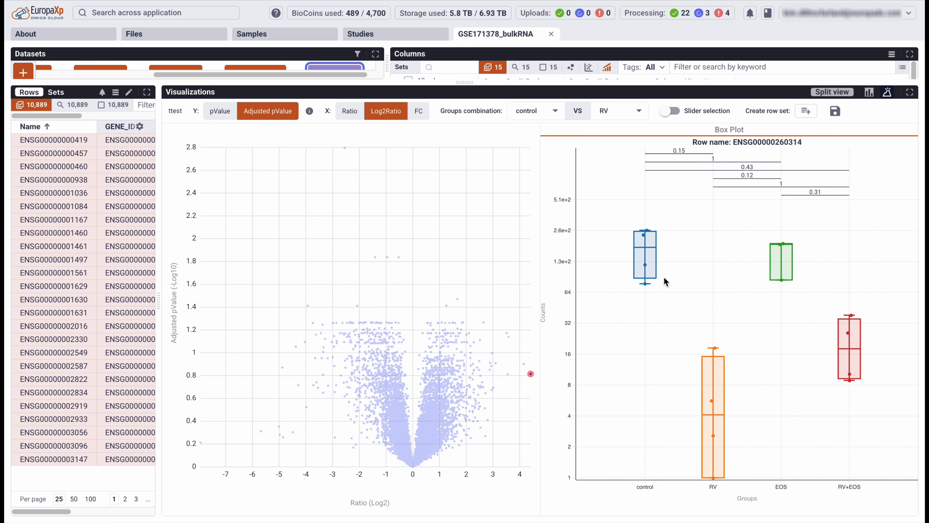
click(535, 110)
click(525, 135)
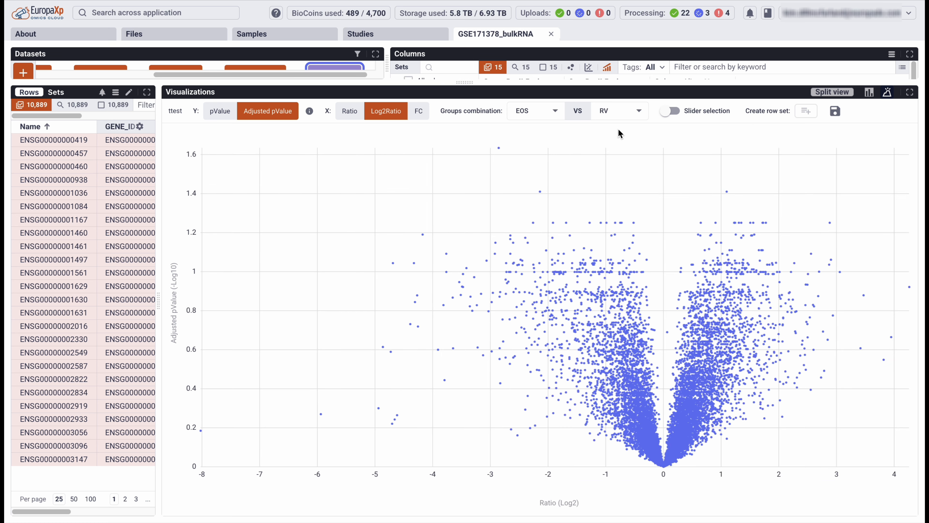
click(624, 113)
click(608, 118)
click(532, 115)
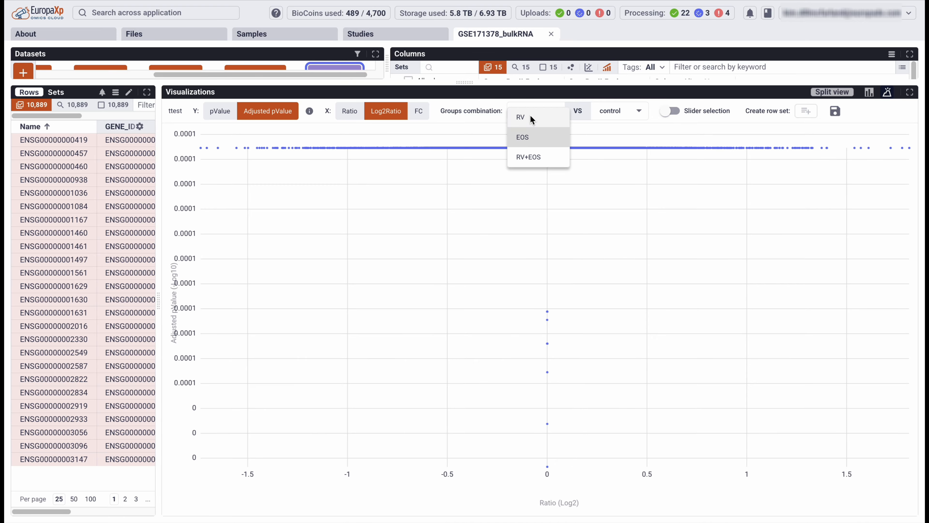
click(530, 118)
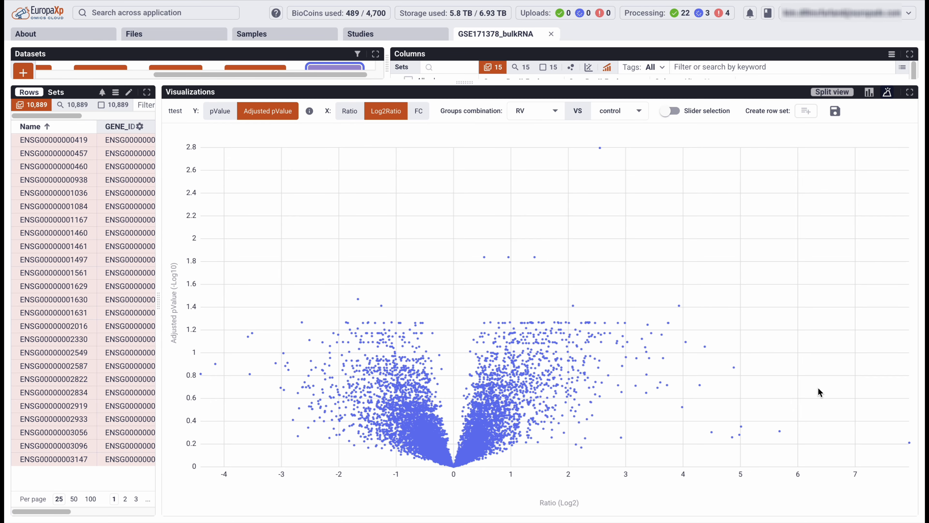
click(779, 430)
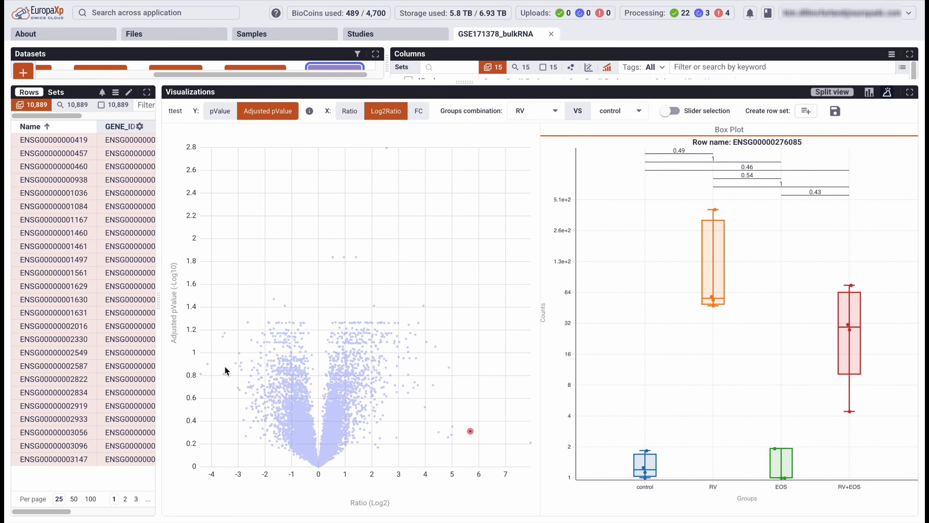
click(208, 364)
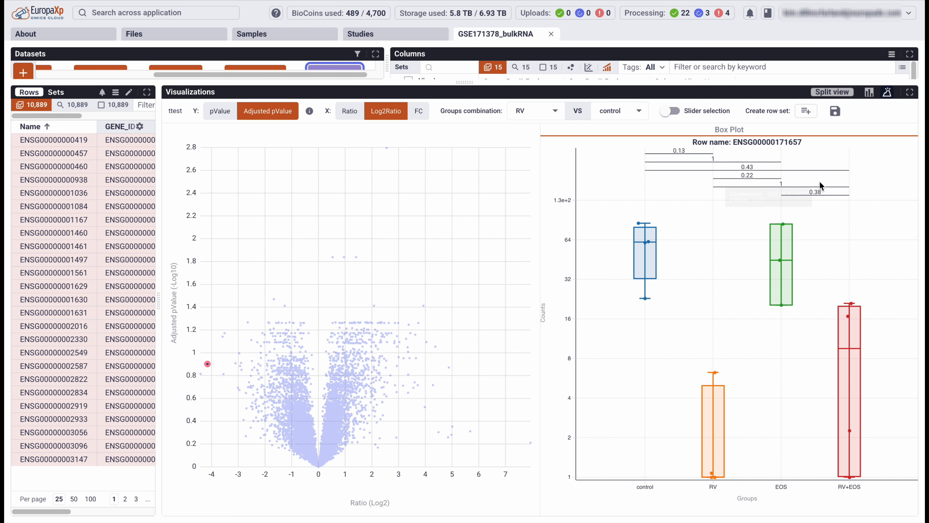
Widen the rows list, open its biological context and display the control:RV GSEA result.
drag(160, 305, 334, 294)
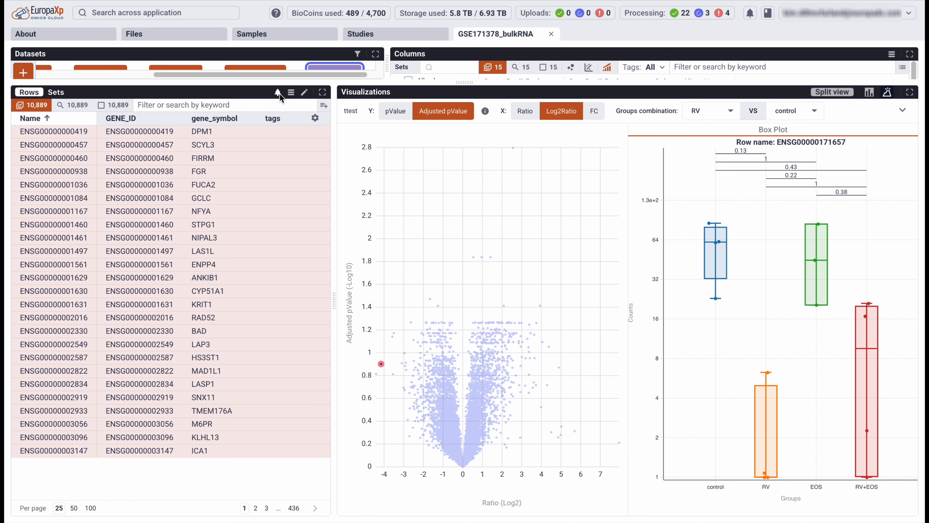
click(280, 94)
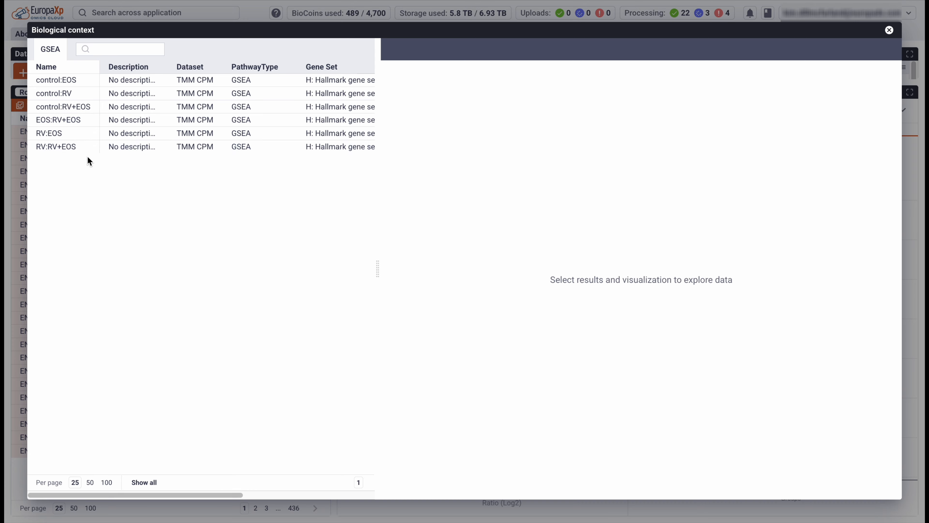
click(76, 94)
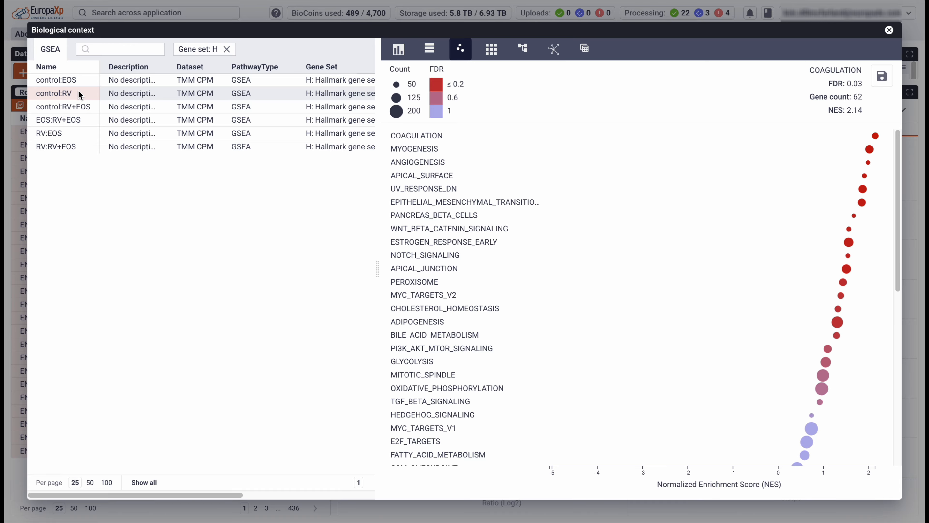
Examine the control:RV pathway enrichment as a dot plot, a pValue histogram and a significance bar chart.
scroll(679, 393, down, 10)
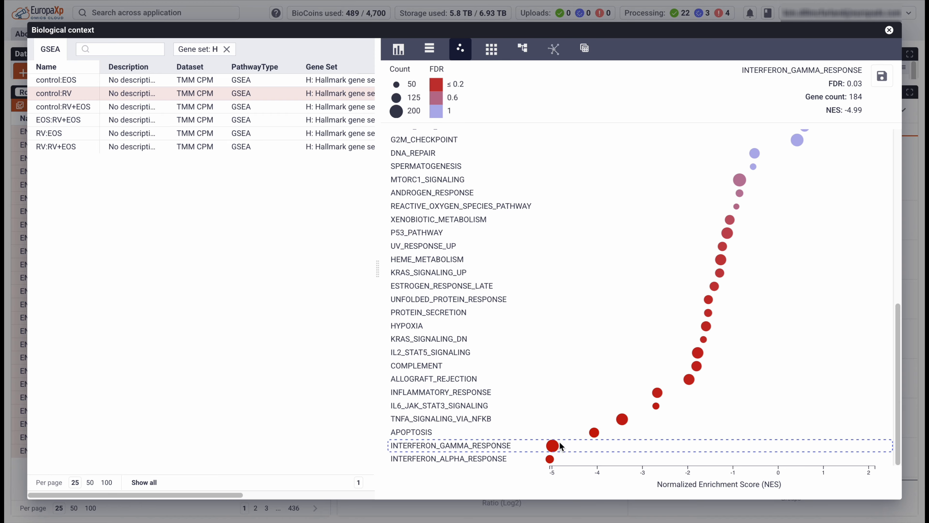
click(399, 49)
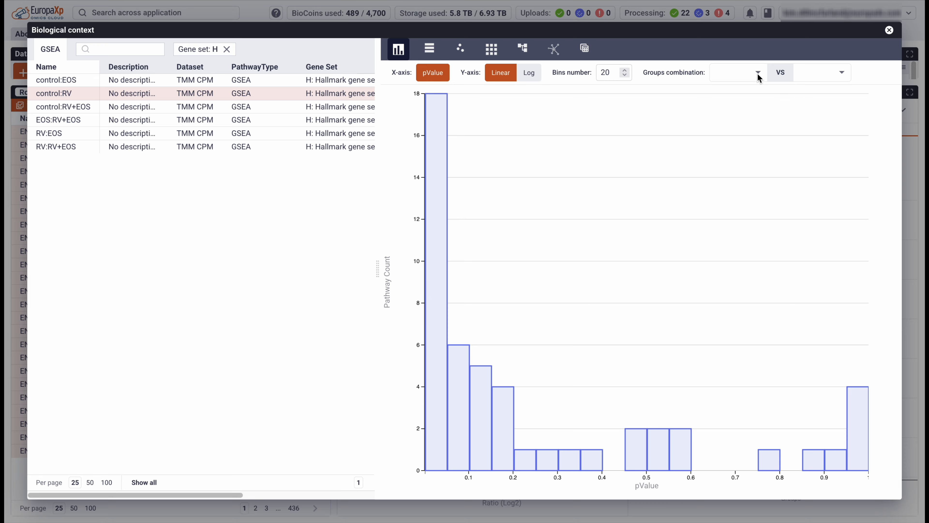
click(429, 49)
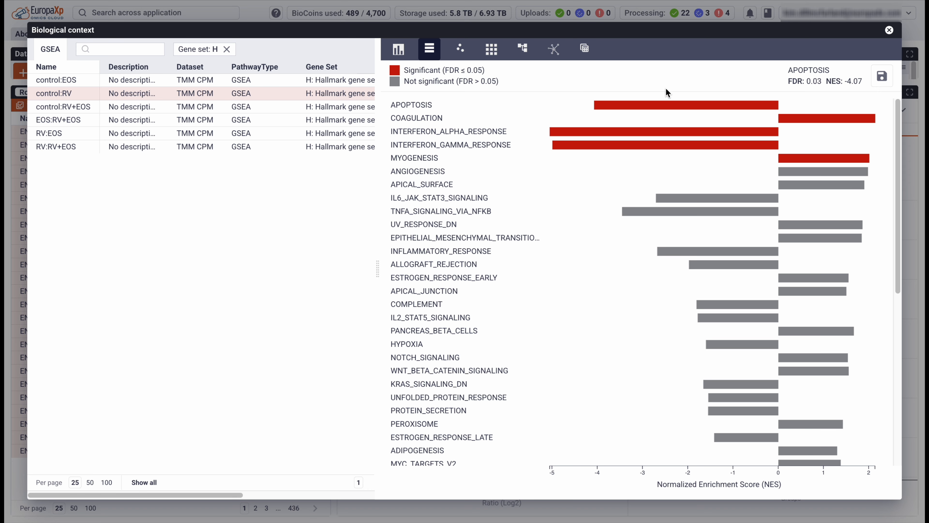
Examine the control:RV pathway enrichment as an NES dot plot, a pathway heatmap and a clustered pathway heatmap.
click(463, 53)
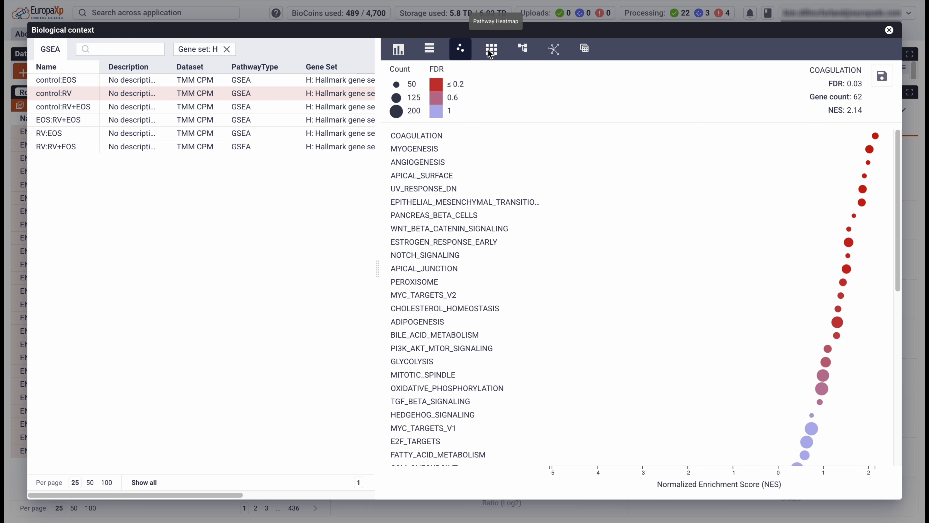
click(490, 53)
mouse_move(575, 197)
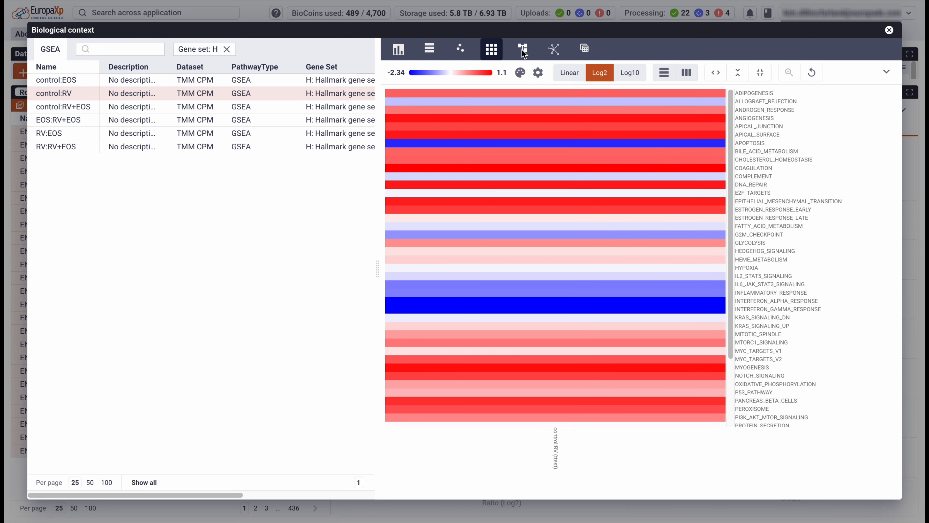
click(522, 49)
mouse_move(578, 271)
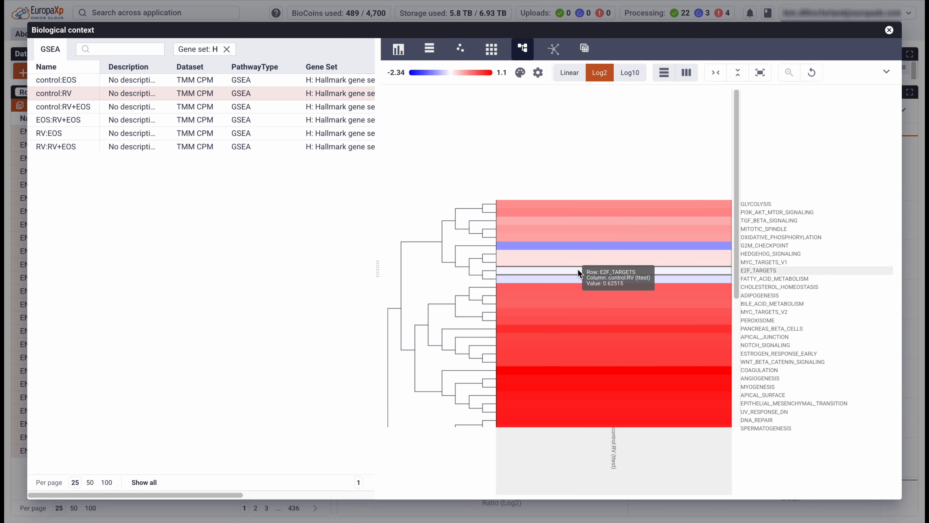
scroll(578, 269, down, 5)
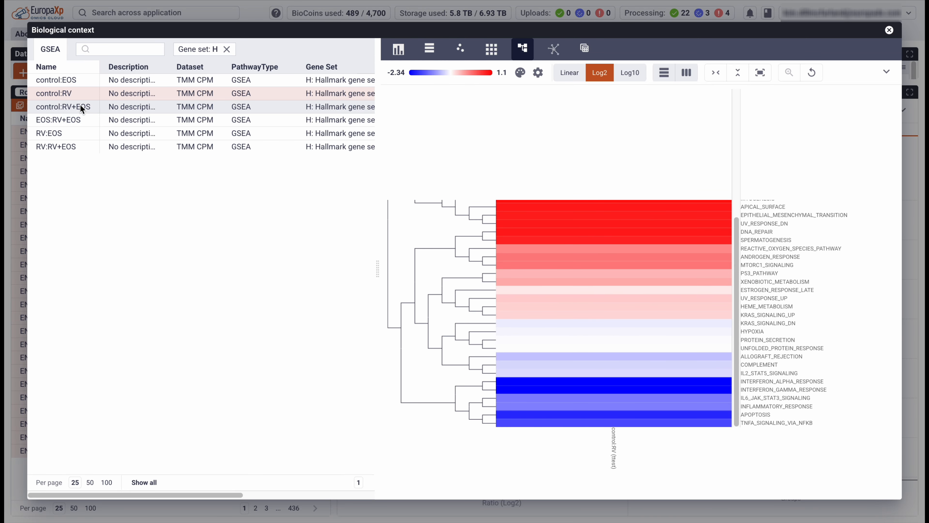
Add control:RV+EOS and control:EOS to the selection and compare all three results in the clustered pathway heatmap.
click(80, 104)
click(78, 81)
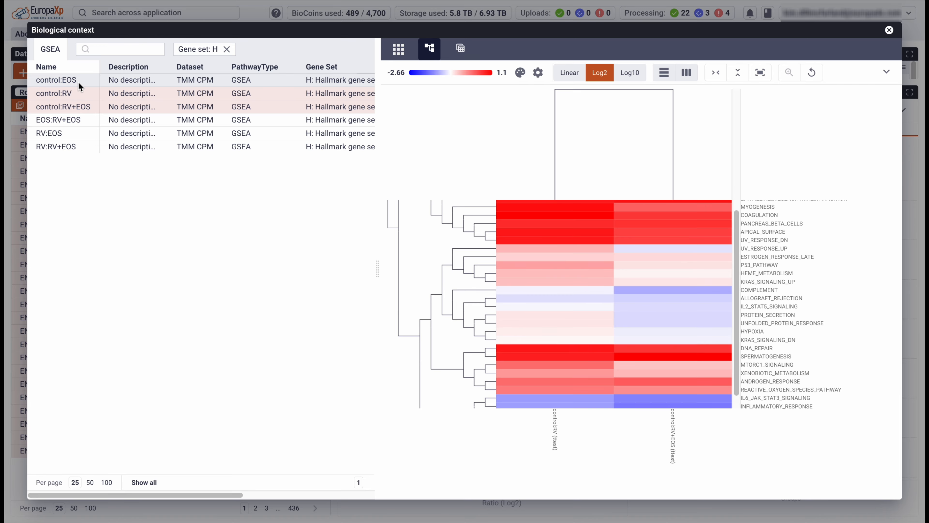
mouse_move(565, 312)
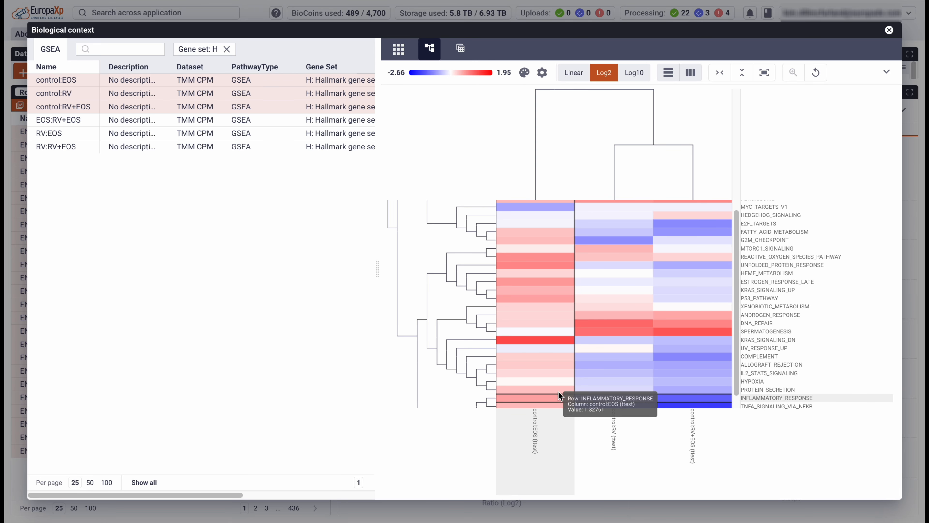
scroll(553, 378, up, 5)
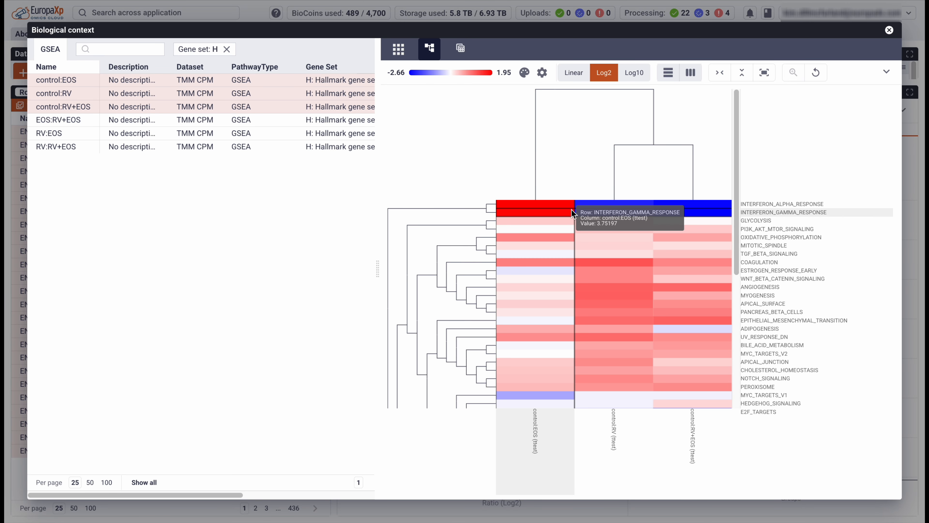
Reduce the selection to control:RV and show the COAGULATION genes from its pathway table in an enlarged volcano plot.
click(73, 80)
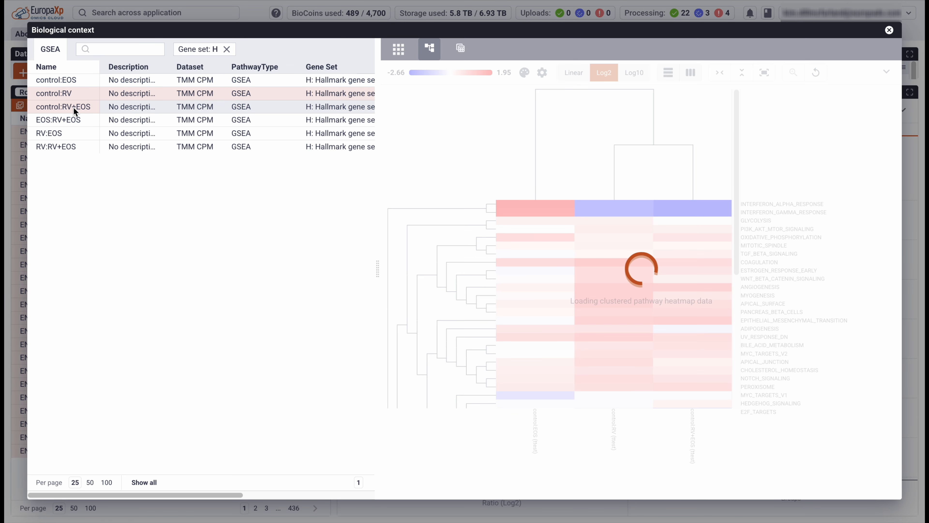
click(73, 107)
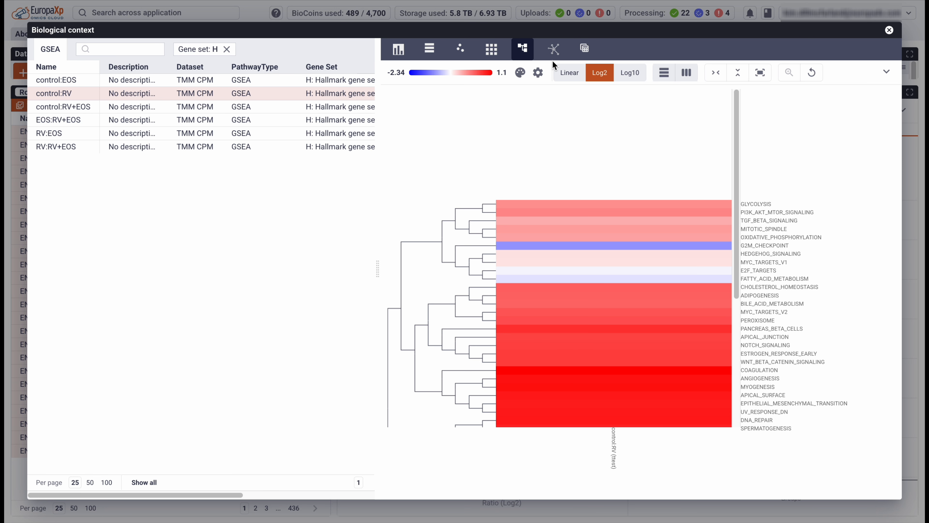
click(585, 49)
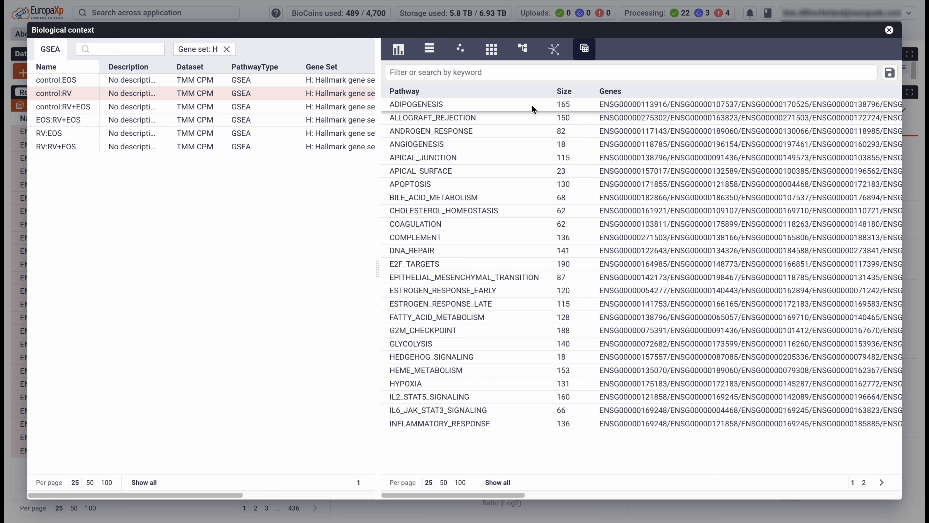
click(496, 225)
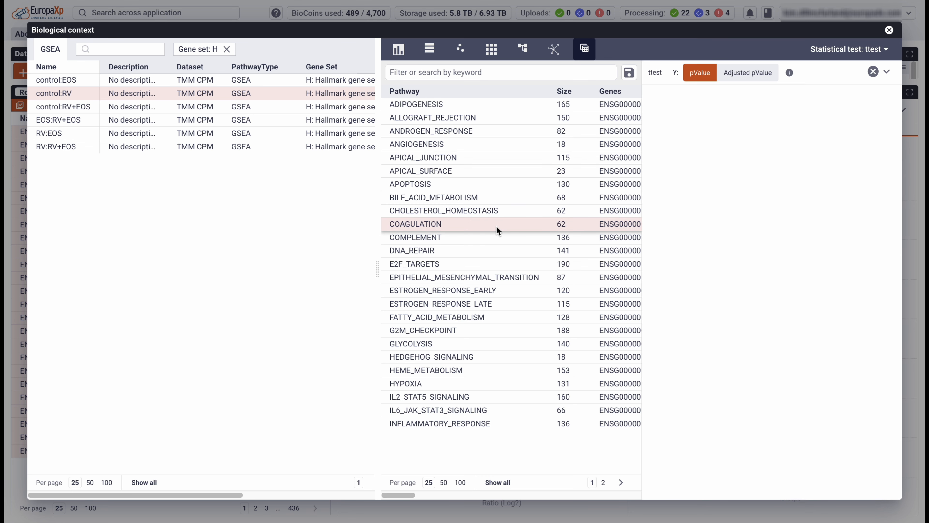
drag(378, 269, 165, 258)
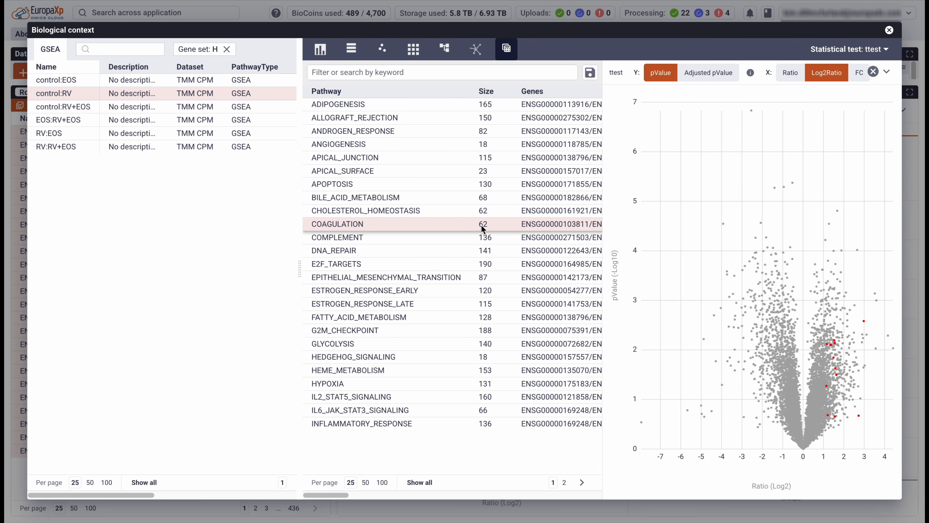
Examine the gene list and enrichment statistics columns of the COAGULATION pathway alongside its volcano plot.
scroll(485, 223, right, 5)
scroll(486, 221, right, 5)
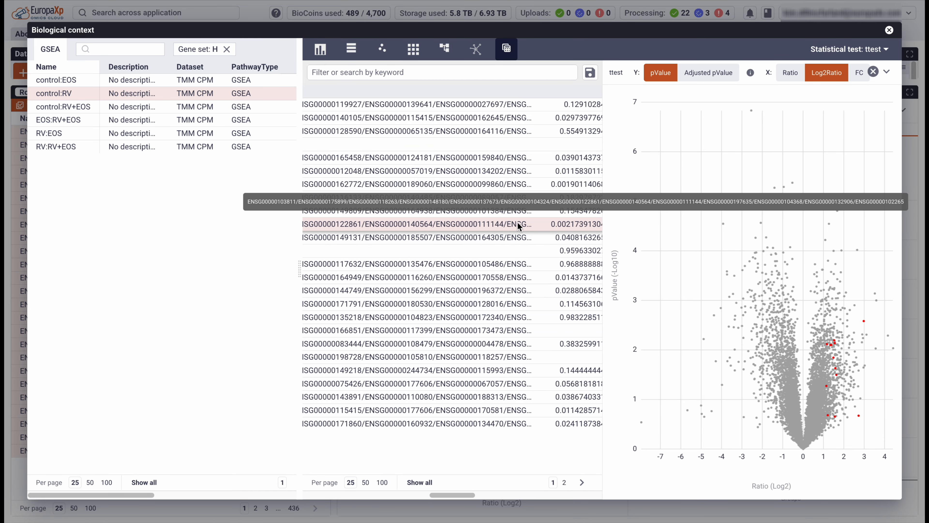
scroll(517, 222, right, 5)
scroll(491, 224, right, 5)
scroll(490, 220, right, 3)
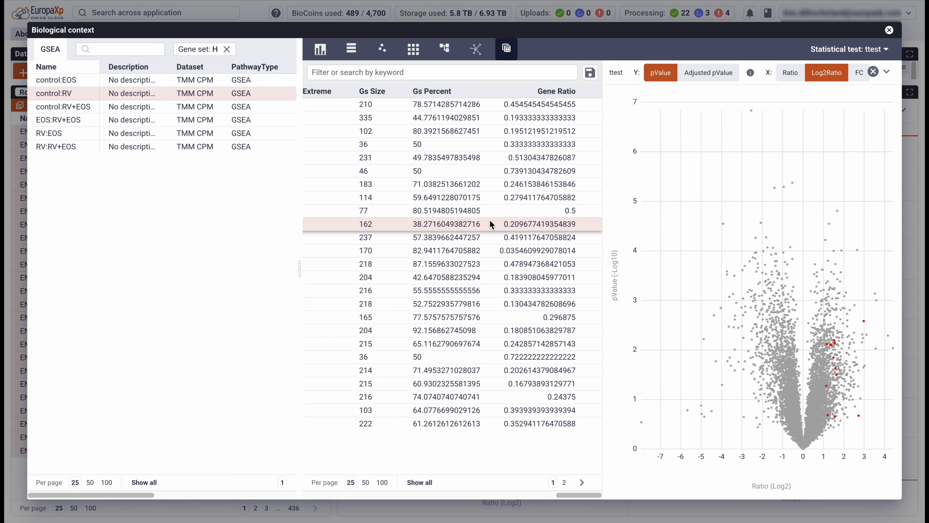
scroll(489, 219, left, 3)
mouse_move(839, 343)
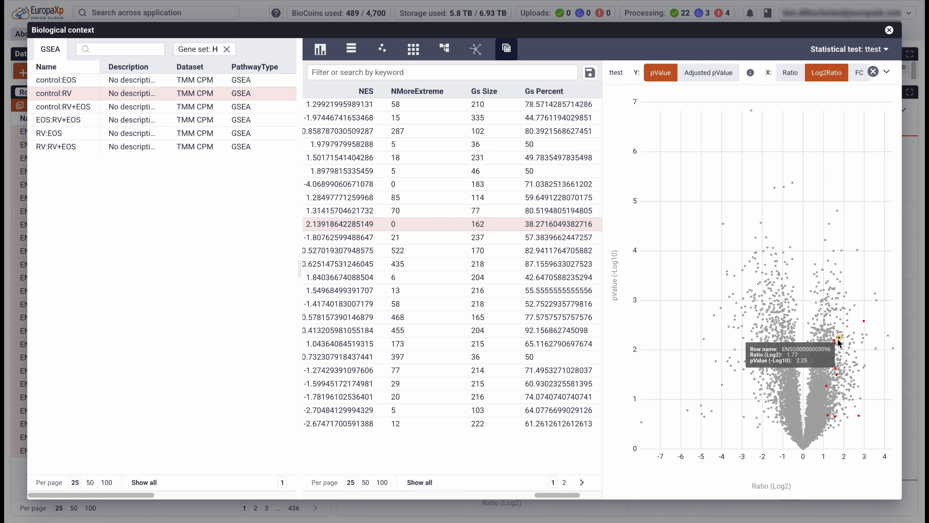
Set the pathway volcano plot's groups combination to RV versus control and inspect the highlighted COAGULATION genes.
click(887, 72)
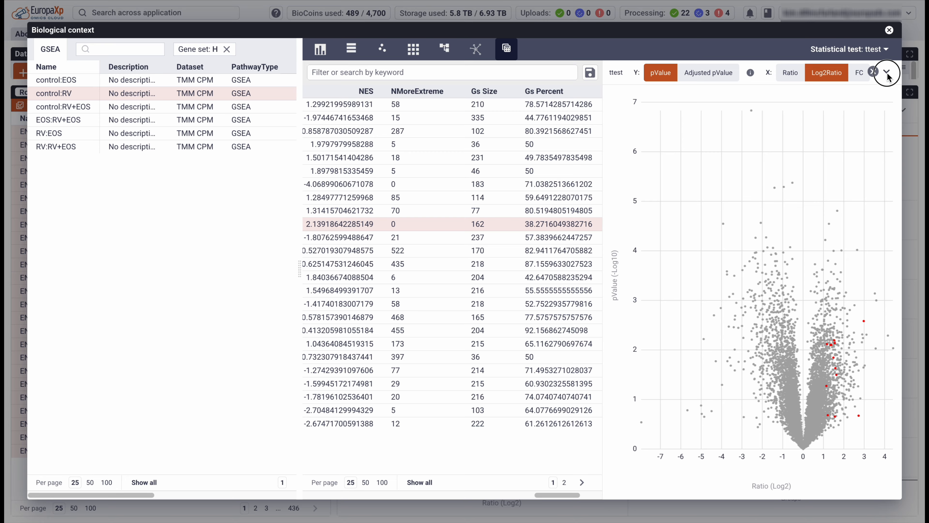
click(716, 98)
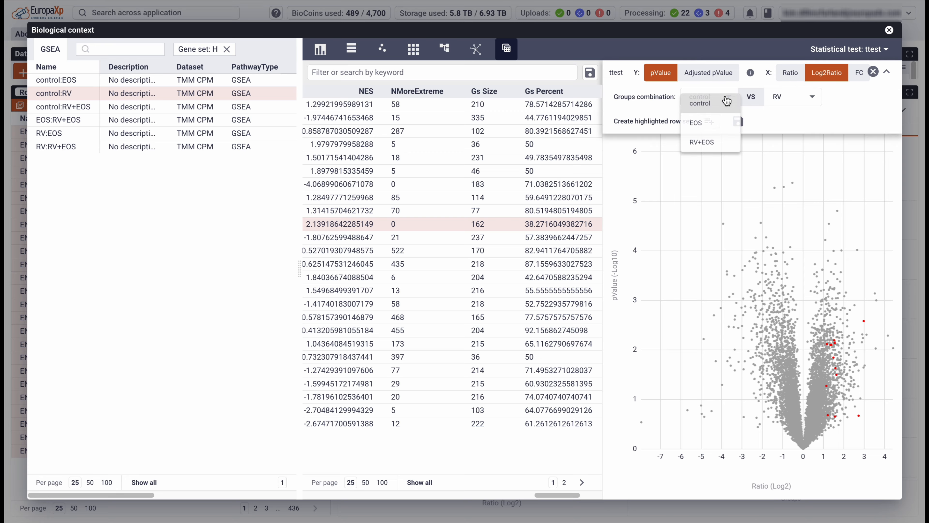
click(716, 123)
click(794, 98)
click(794, 104)
click(705, 100)
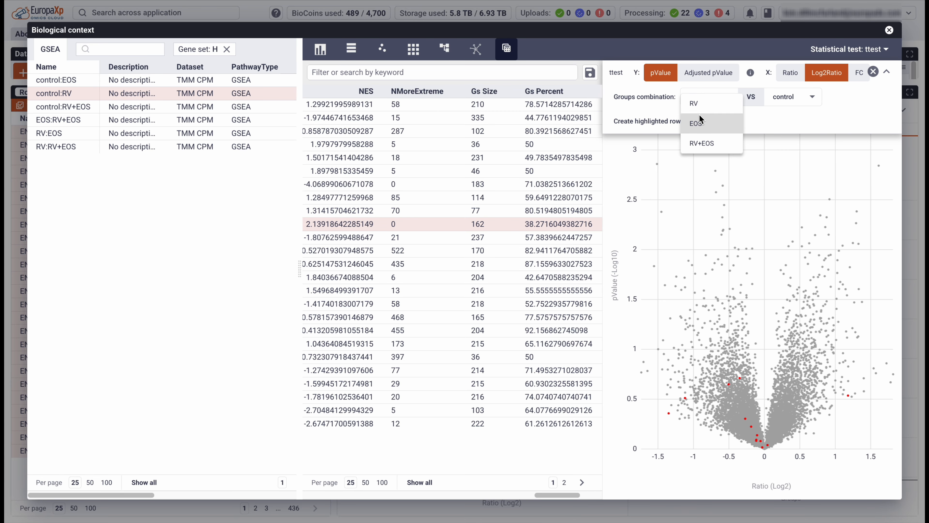
click(700, 103)
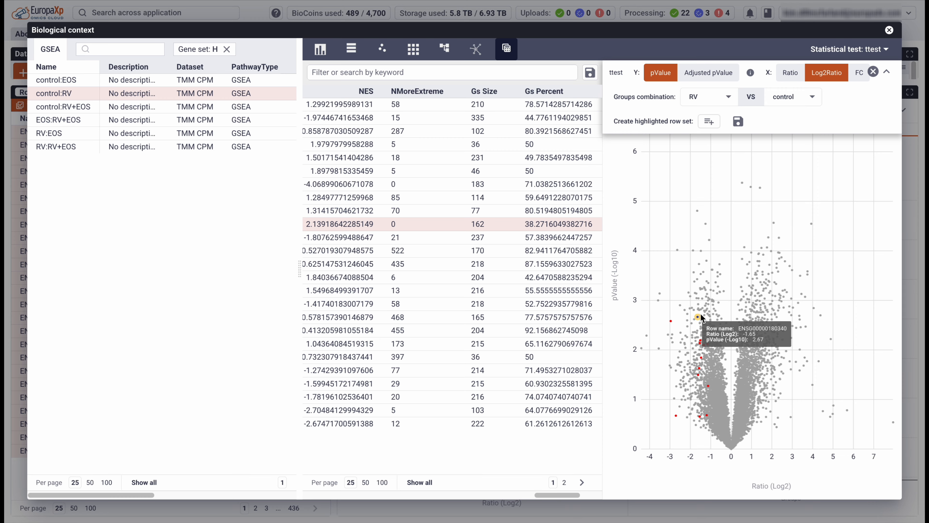
mouse_move(708, 348)
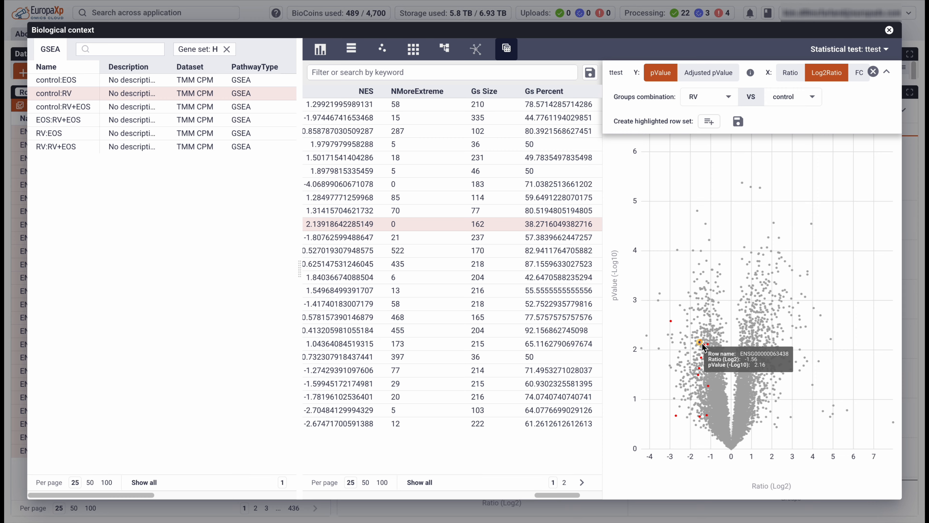
click(708, 387)
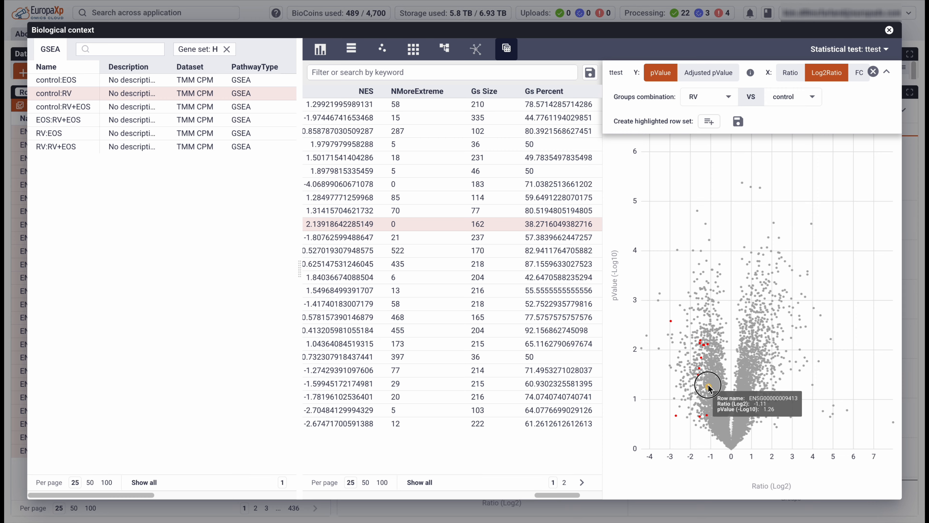
mouse_move(706, 420)
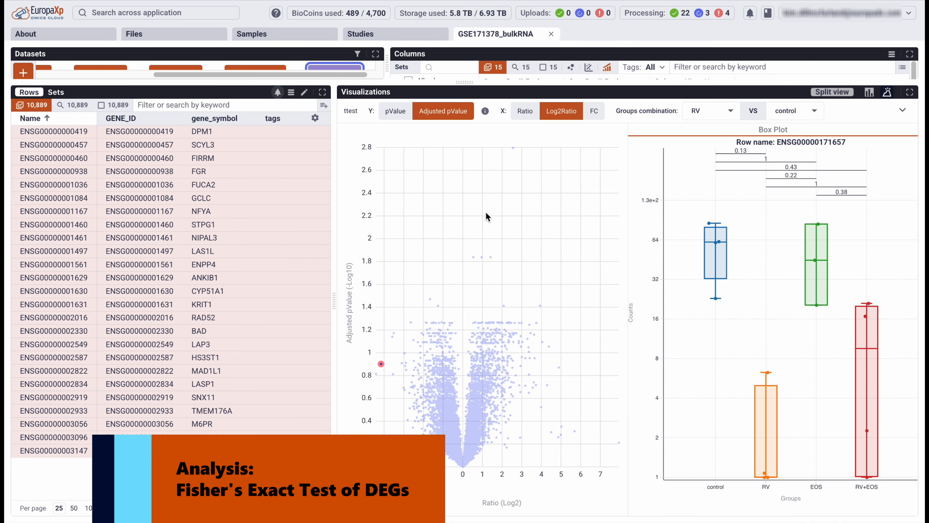
Enlarge the dataset's volcano plot and enable slider selection with thresholds of ±1 for Log2Ratio and 0.7 for adjusted pValue.
drag(333, 307, 146, 297)
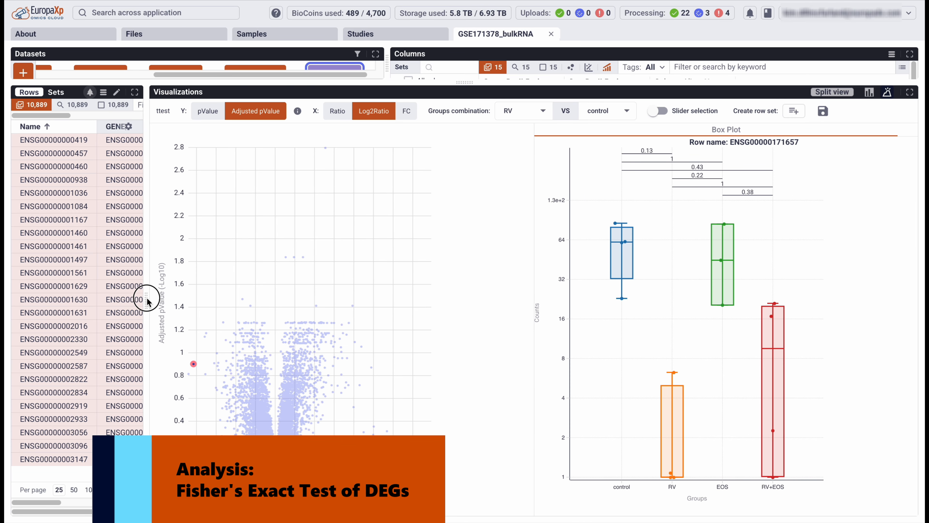
click(425, 260)
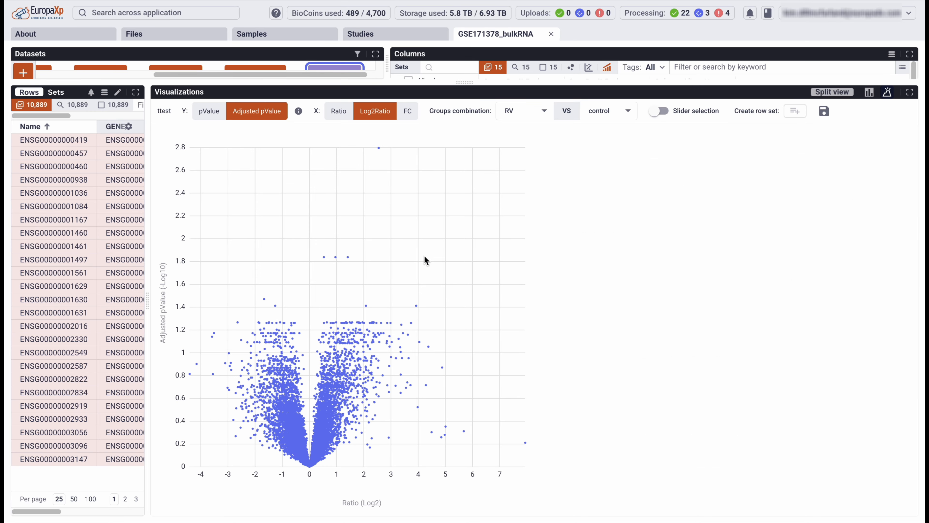
click(658, 111)
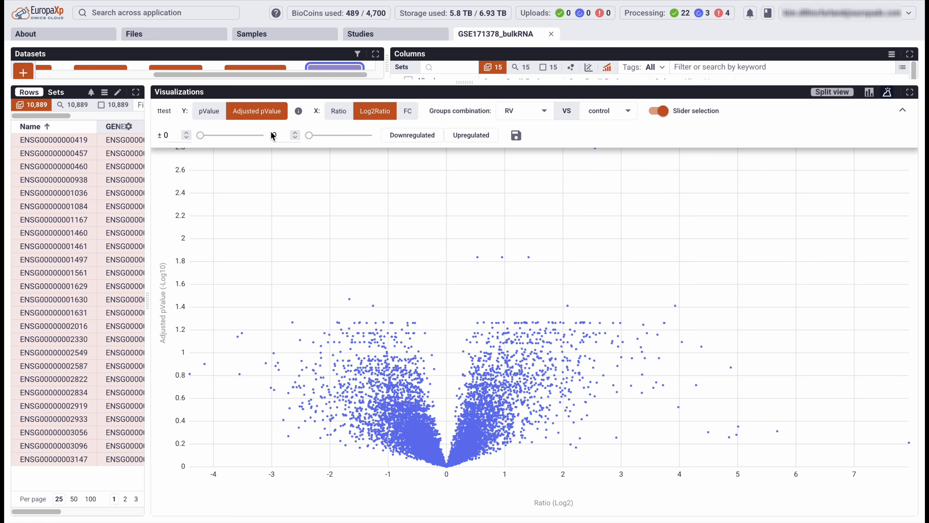
click(280, 139)
text(.7)
click(383, 147)
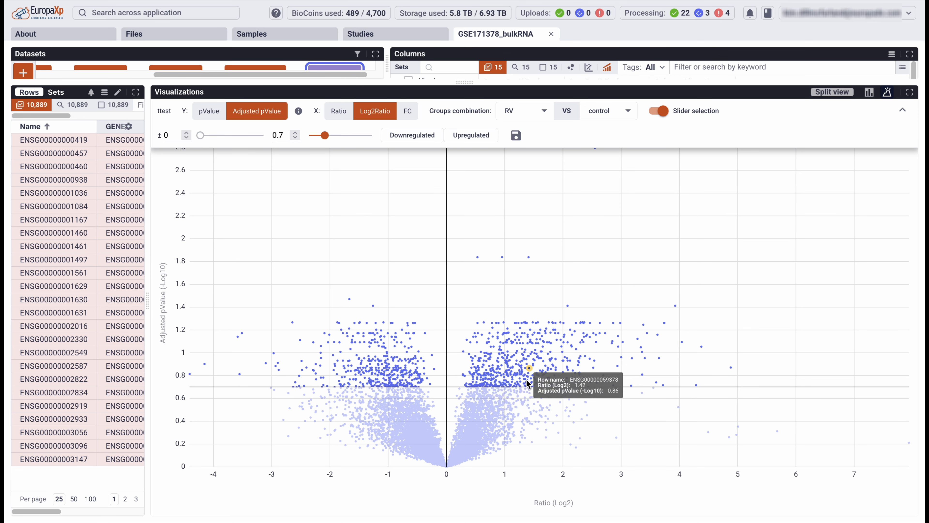
click(186, 133)
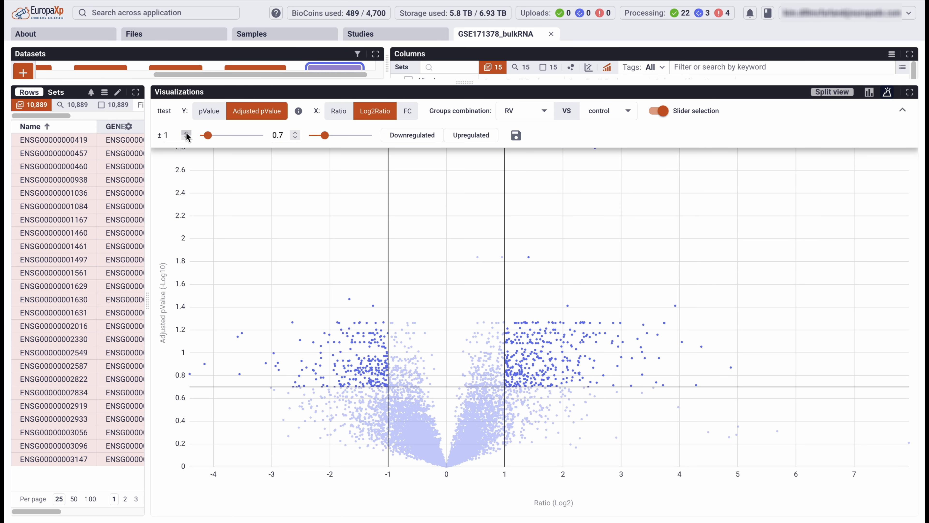
Create a row set named "RV up" from the upregulated genes, marked as a gene set with GENE_ID as gene name attribute.
click(469, 136)
text(RV up)
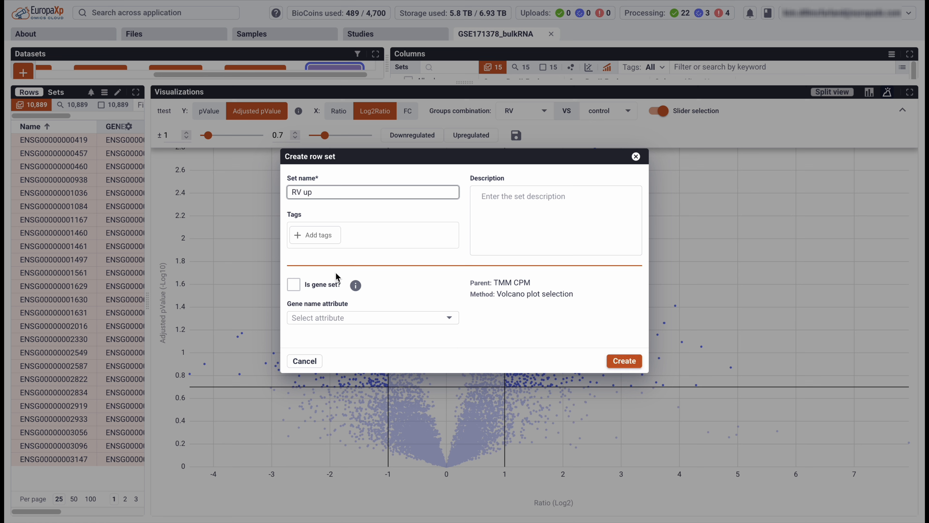
click(293, 289)
click(304, 318)
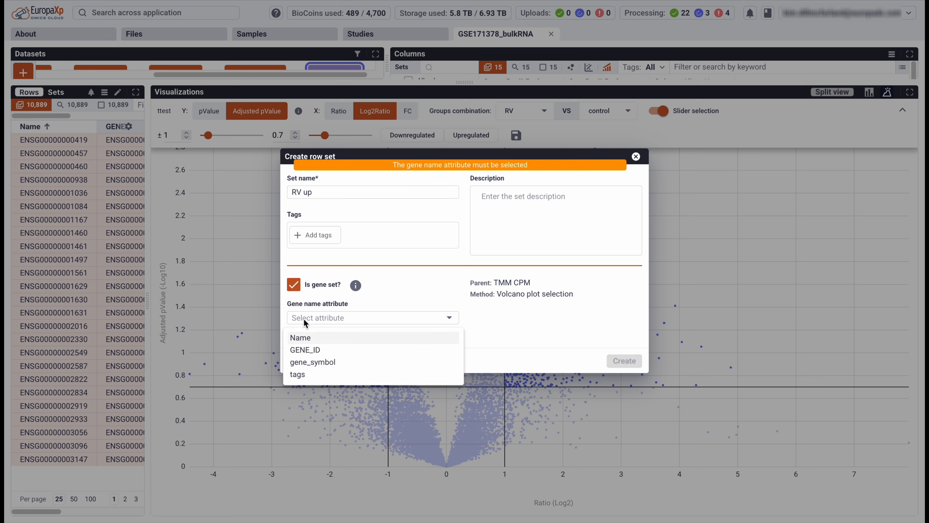
click(326, 351)
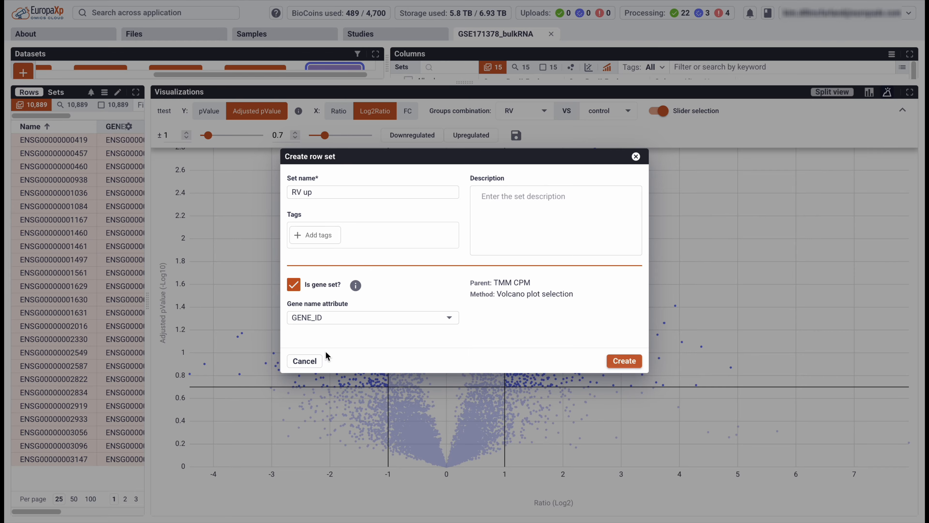
click(626, 360)
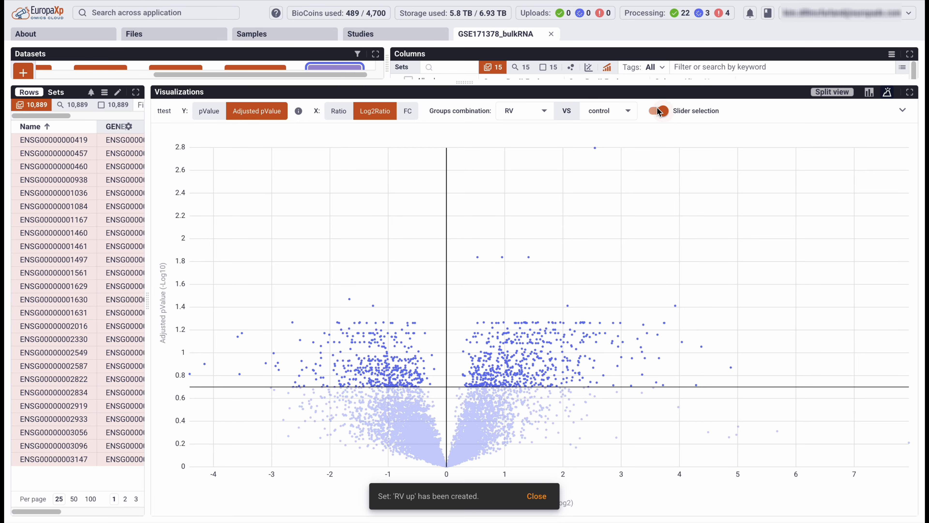
Set the volcano plot's groups combination to RV versus EOS with thresholds of ±1 for Log2Ratio and 0.7 for adjusted pValue.
click(627, 111)
click(595, 139)
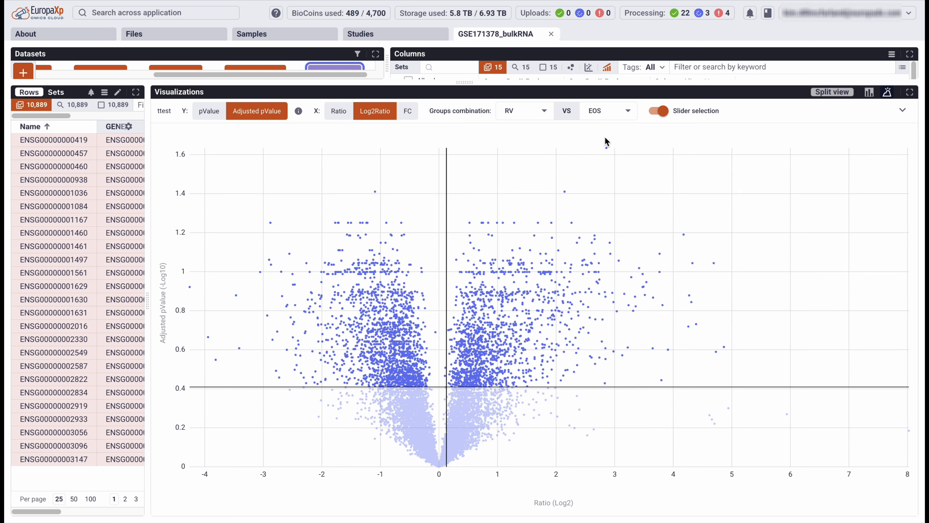
click(657, 112)
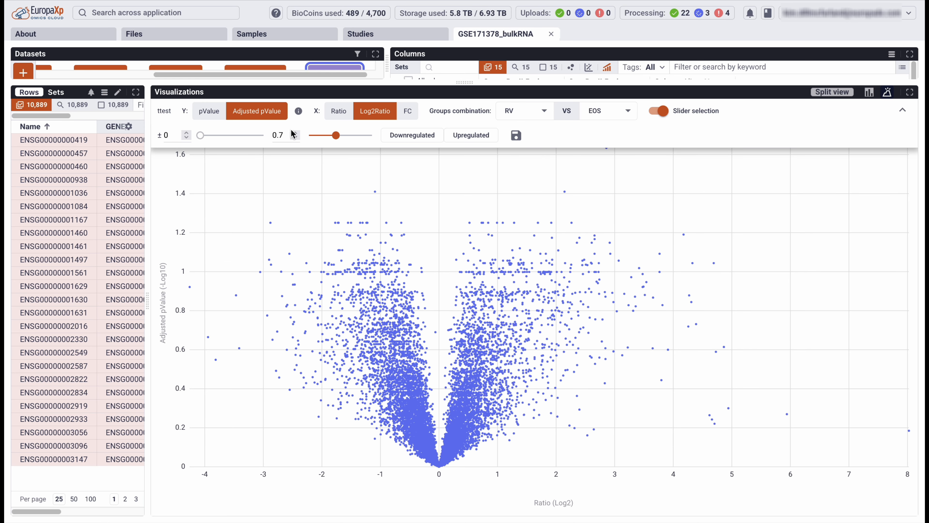
click(186, 133)
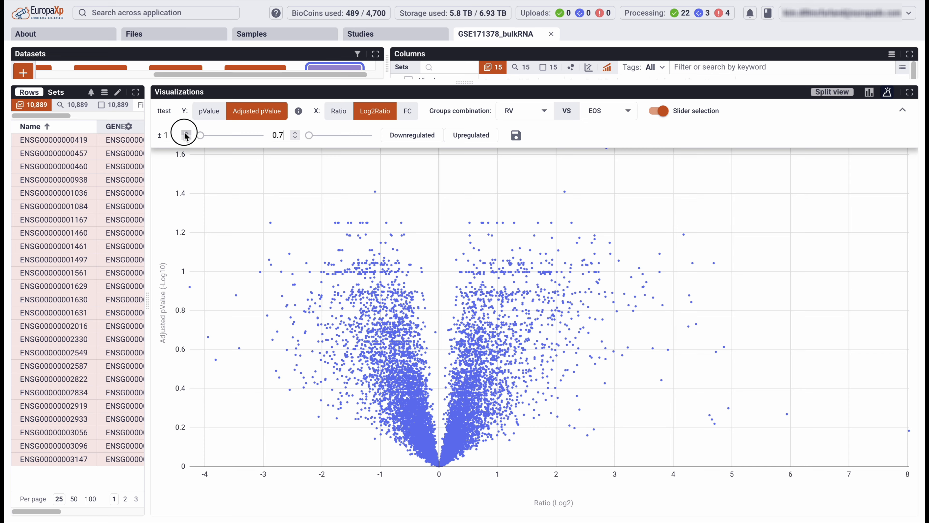
Create a row set named "EOSvRV up" from the upregulated genes, marked as a gene set with GENE_ID as gene name attribute.
click(468, 137)
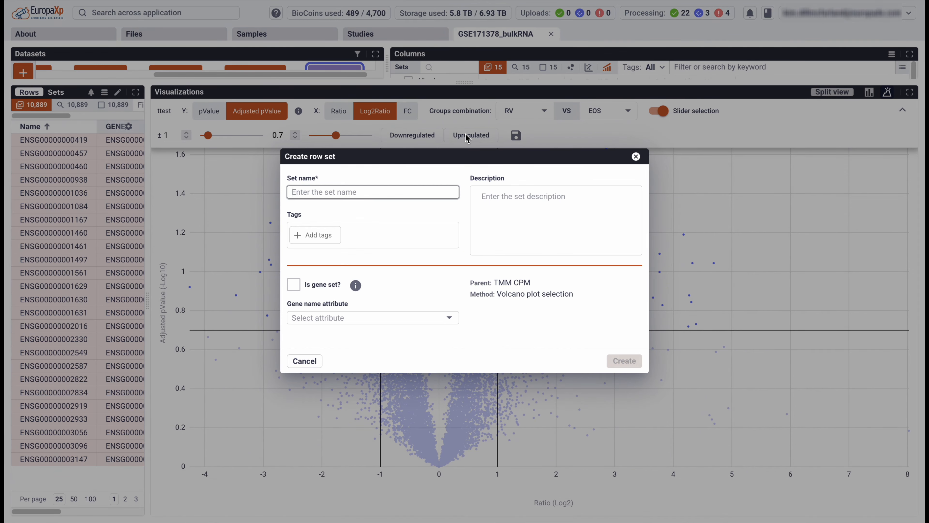
text(EOSvRV up)
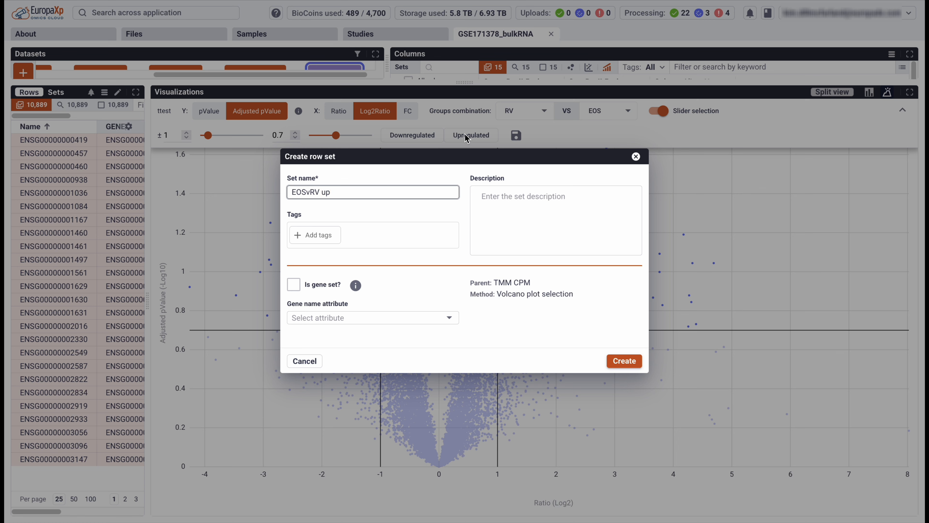
click(293, 284)
click(317, 318)
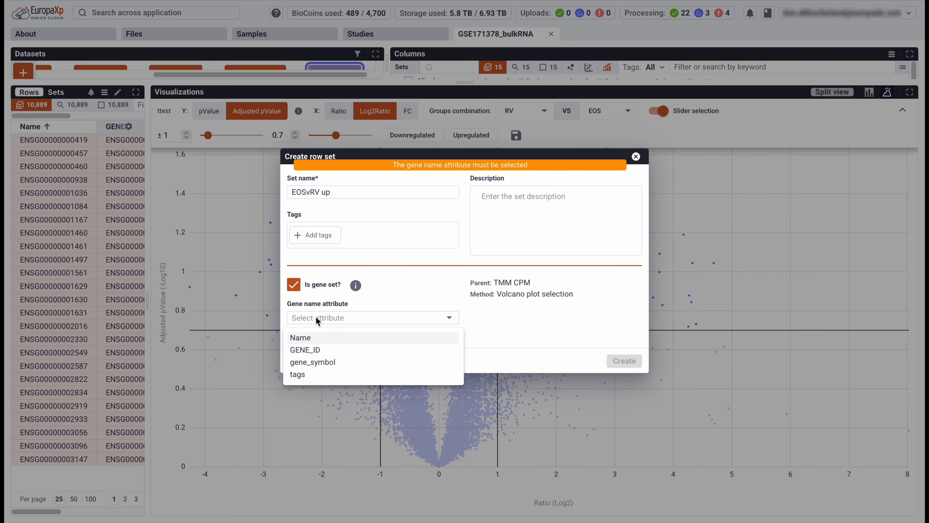
click(308, 350)
click(622, 362)
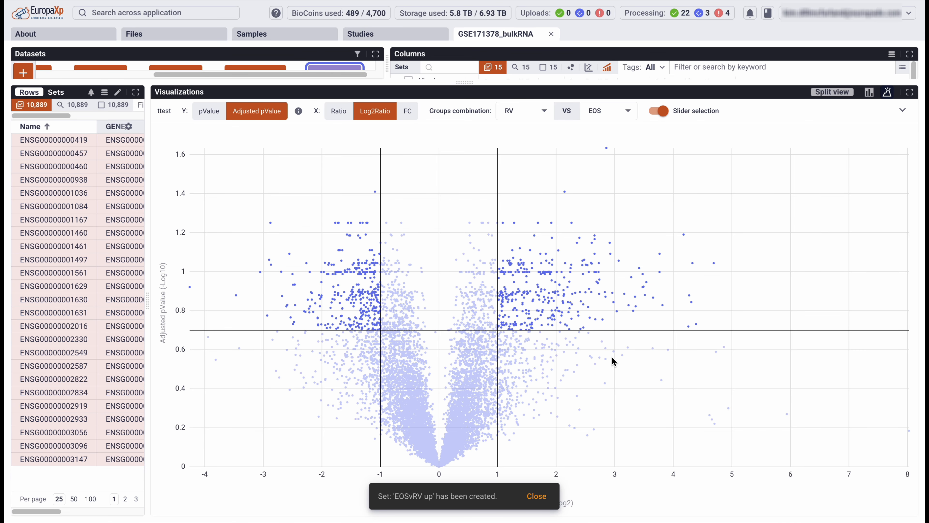
Restrict the volcano plot to the "RV up" row set, comparing RV versus control with slider selection turned off.
drag(148, 303, 314, 305)
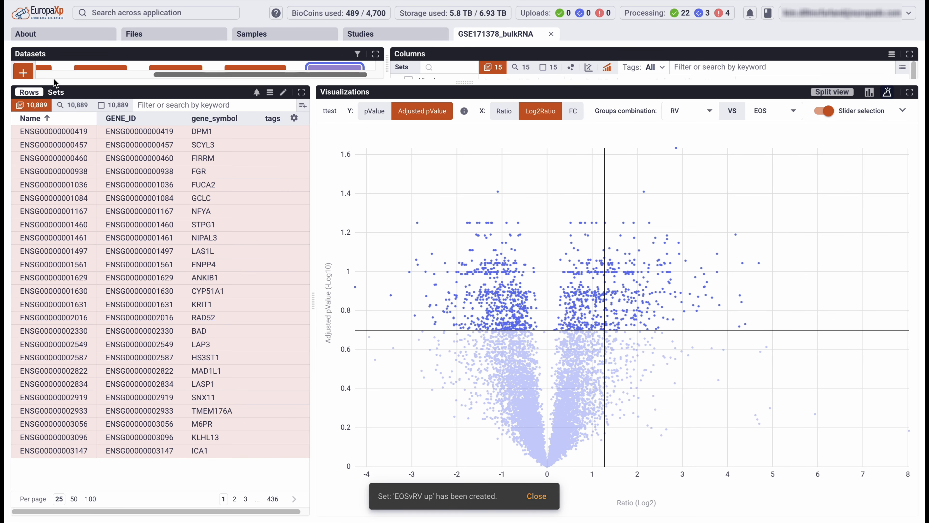
click(58, 92)
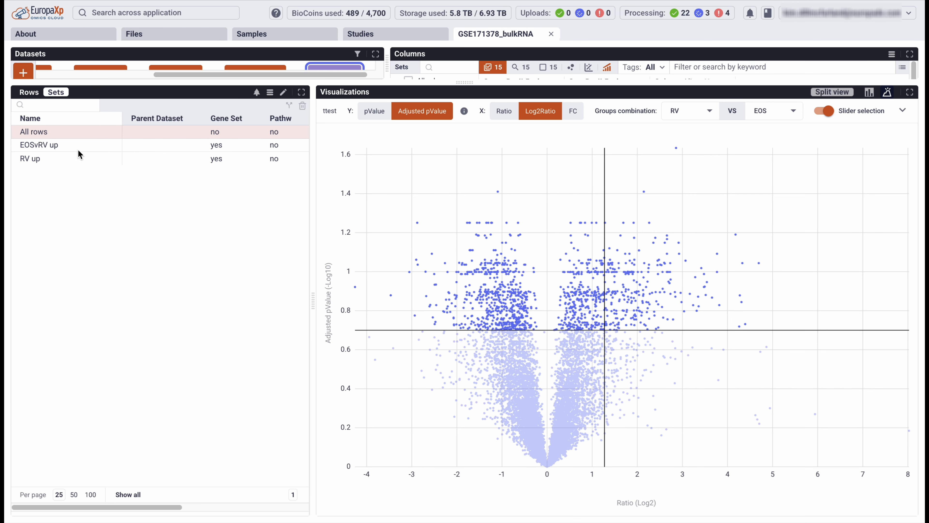
click(69, 162)
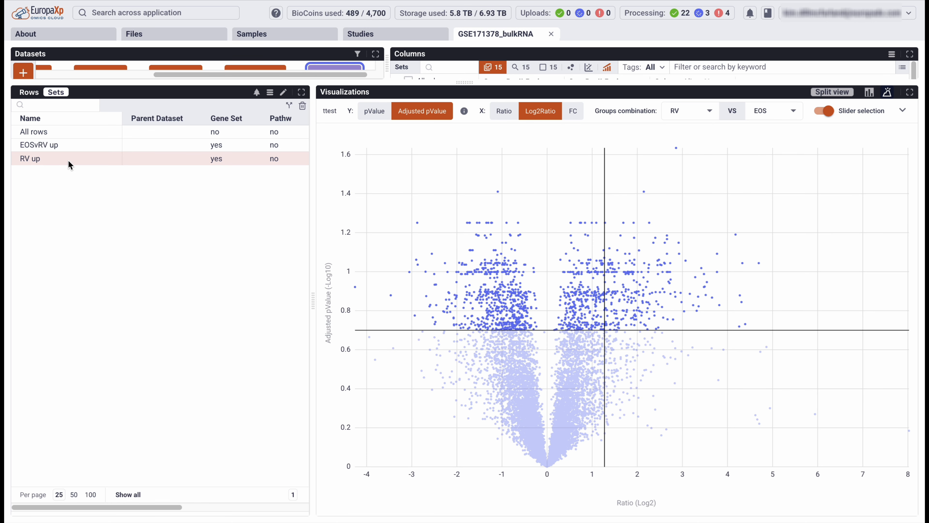
click(792, 117)
click(766, 118)
click(833, 111)
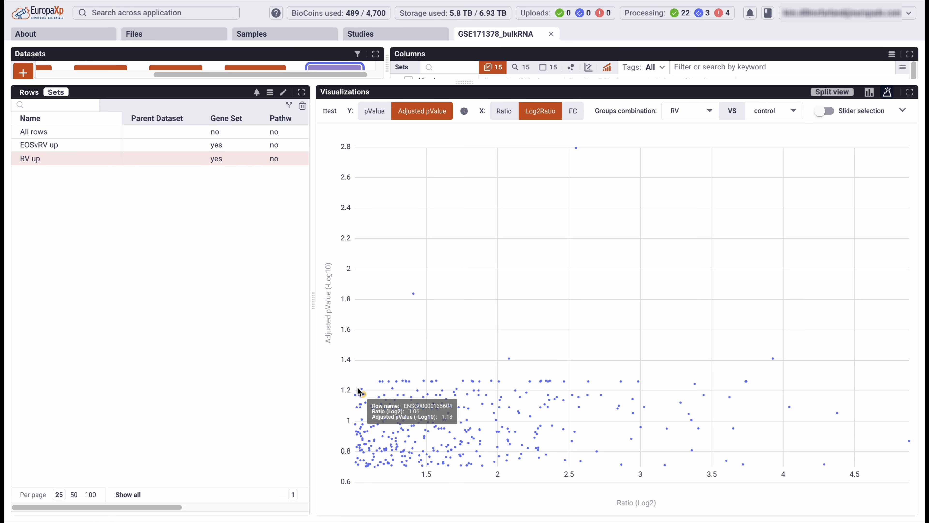
click(52, 159)
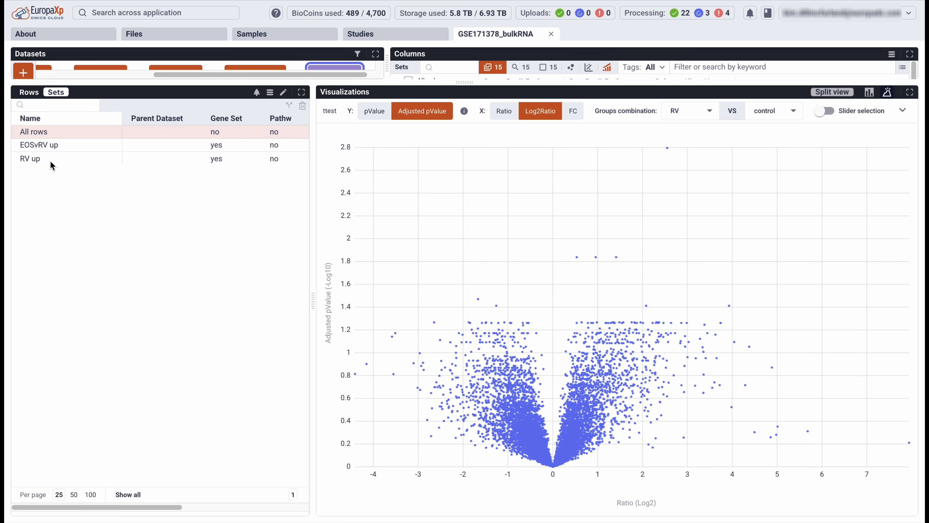
click(51, 162)
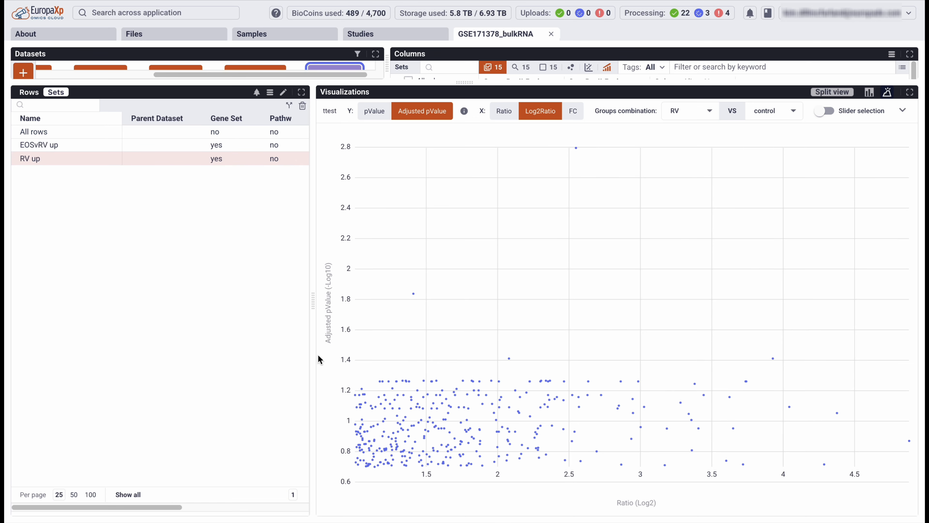
Run a pathway calculation on the "RV up" set with Ensembl ID type, H: Hallmark gene sets and Human species.
click(289, 105)
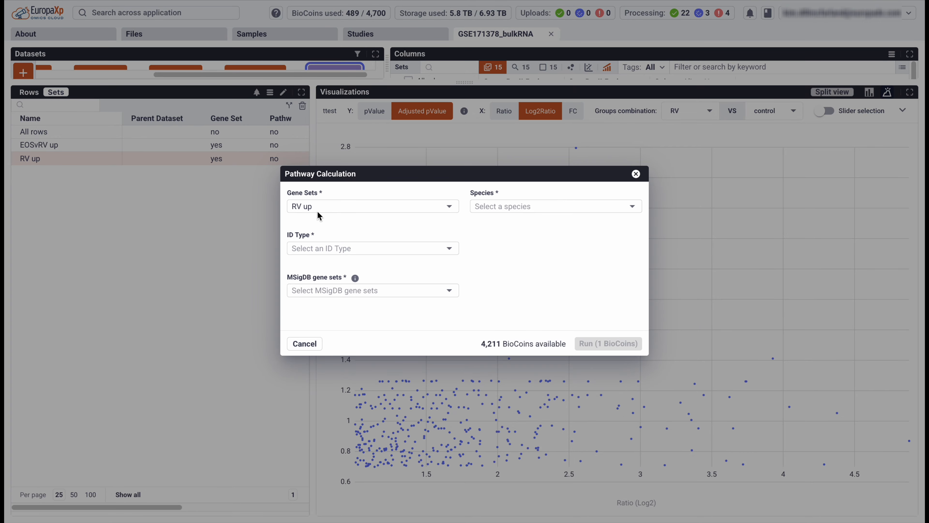
click(311, 248)
click(311, 300)
click(311, 292)
click(311, 296)
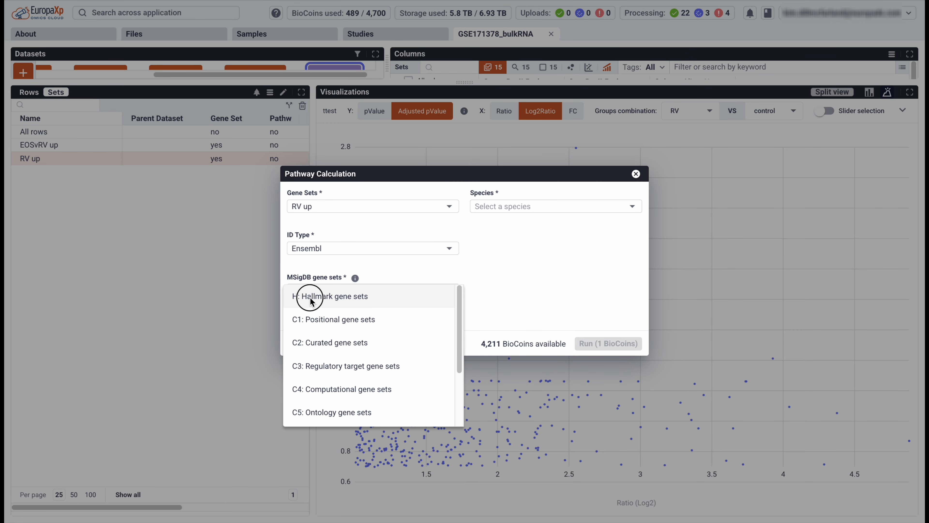
click(485, 203)
click(487, 214)
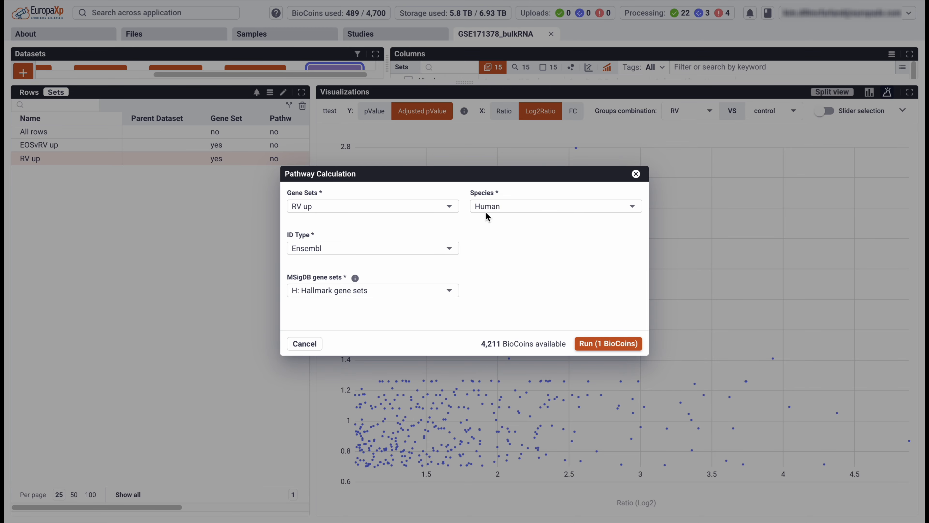
click(593, 345)
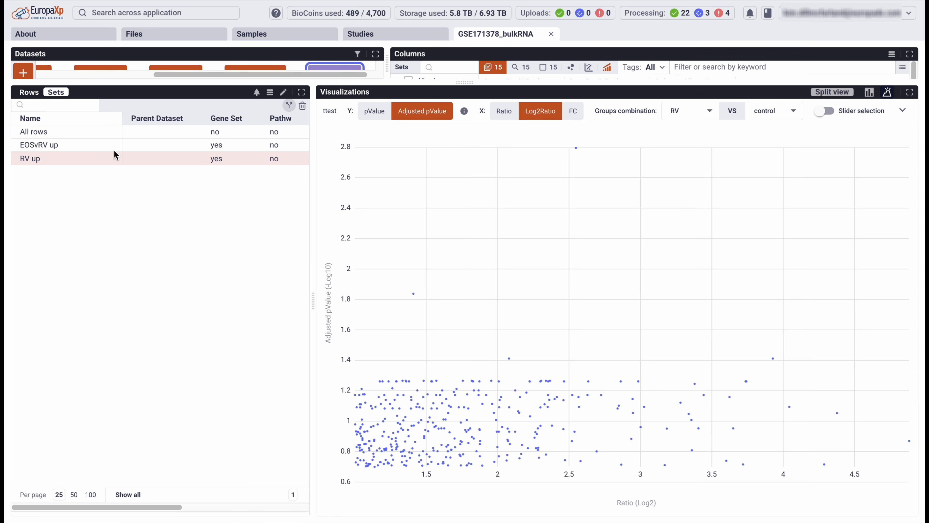
Run a pathway calculation on the "EOSvRV up" set with Ensembl ID type, H: Hallmark gene sets and Human species.
click(89, 144)
click(289, 106)
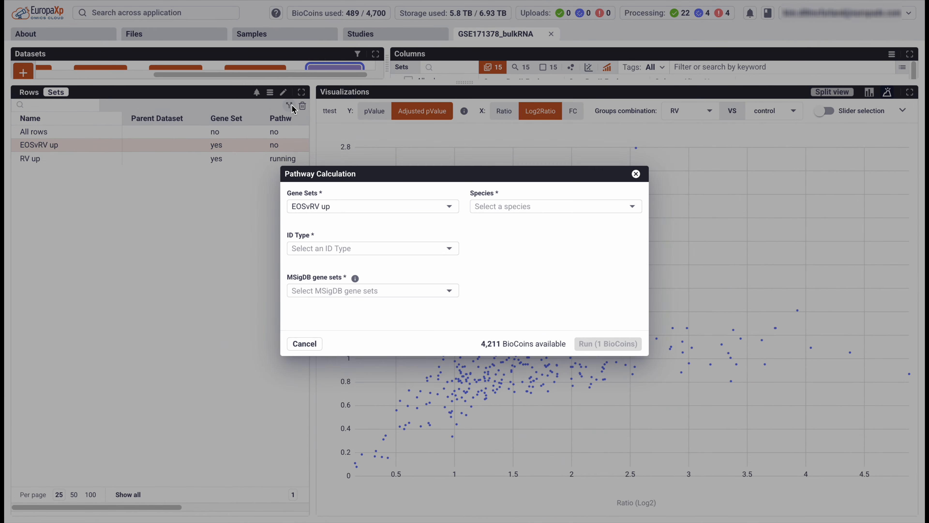
click(329, 245)
click(311, 302)
click(312, 295)
click(311, 299)
click(487, 205)
click(487, 211)
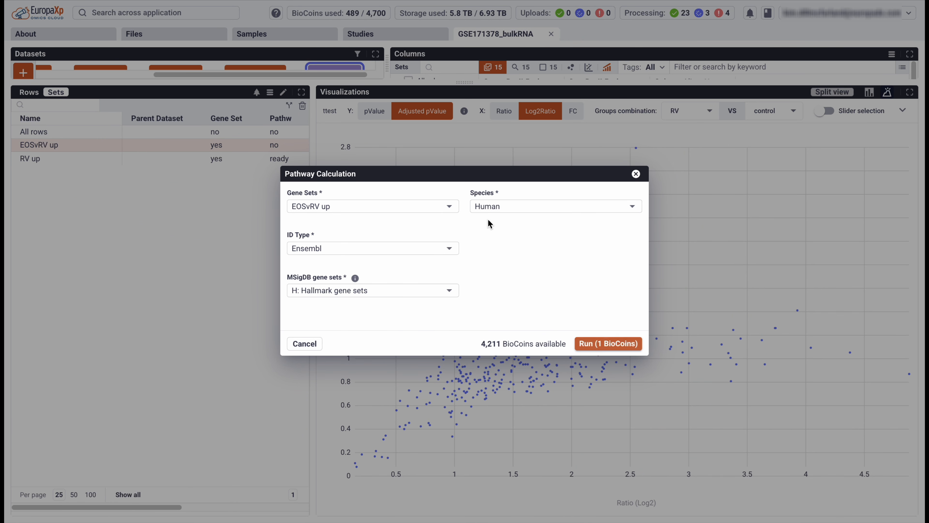
click(606, 342)
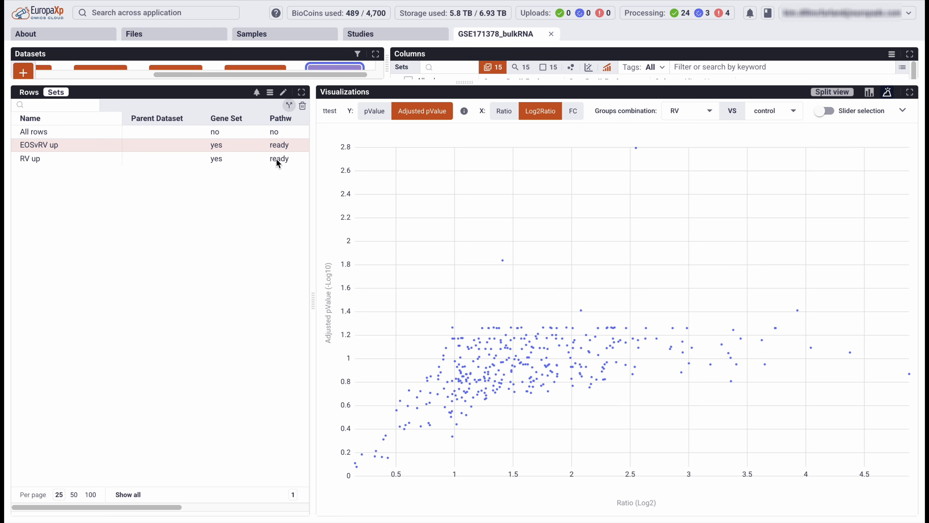
Open the FET pathway results of "RV up" and show the INTERFERON_ALPHA_RESPONSE genes in an enlarged volcano plot.
click(256, 93)
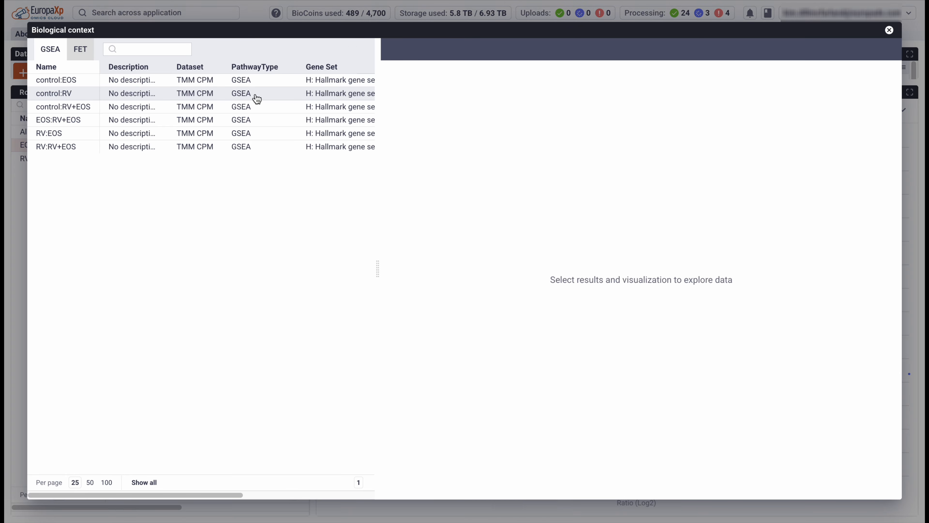
click(81, 49)
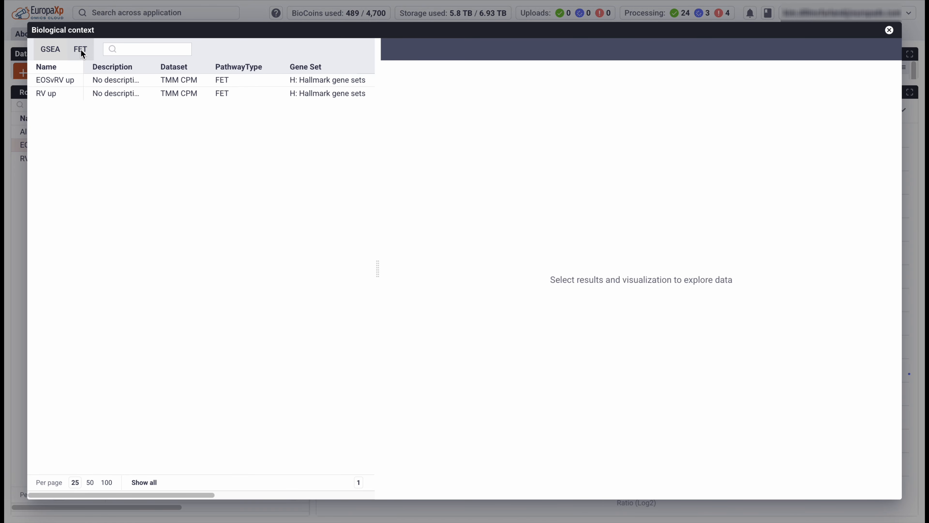
click(45, 94)
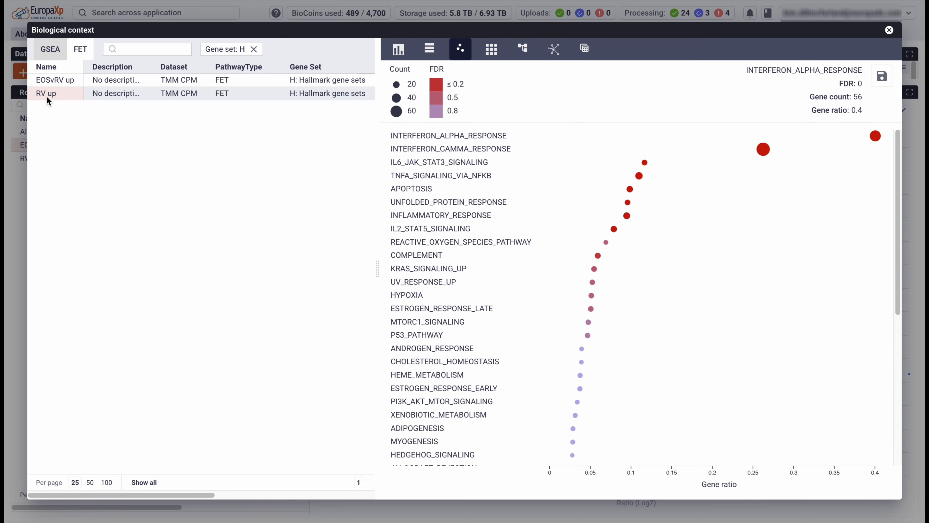
click(877, 136)
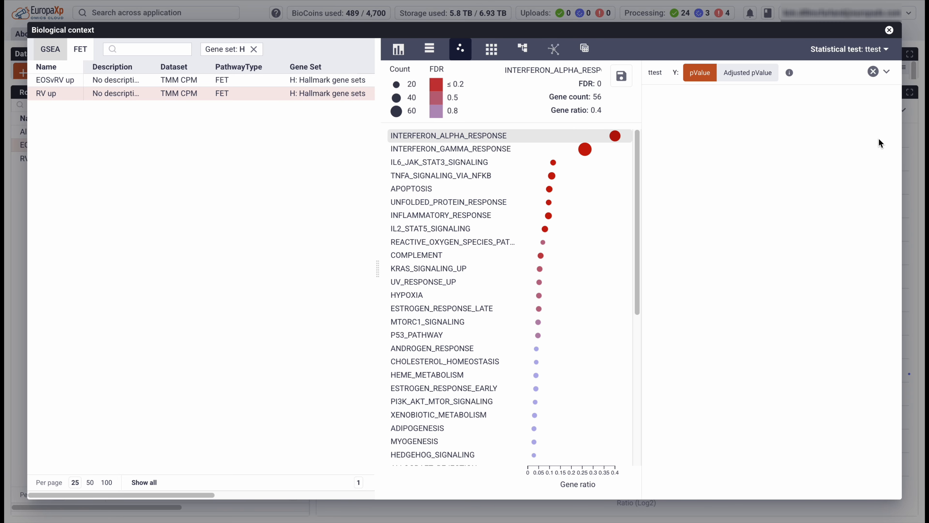
drag(379, 273, 172, 262)
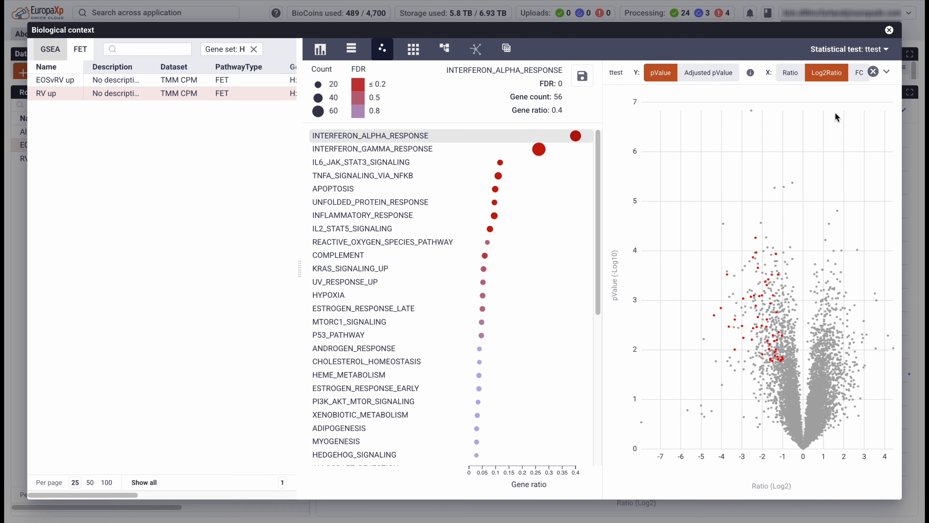
Set the pathway volcano plot's groups combination to RV versus control and inspect the highlighted INTERFERON_ALPHA_RESPONSE genes.
click(887, 73)
click(798, 96)
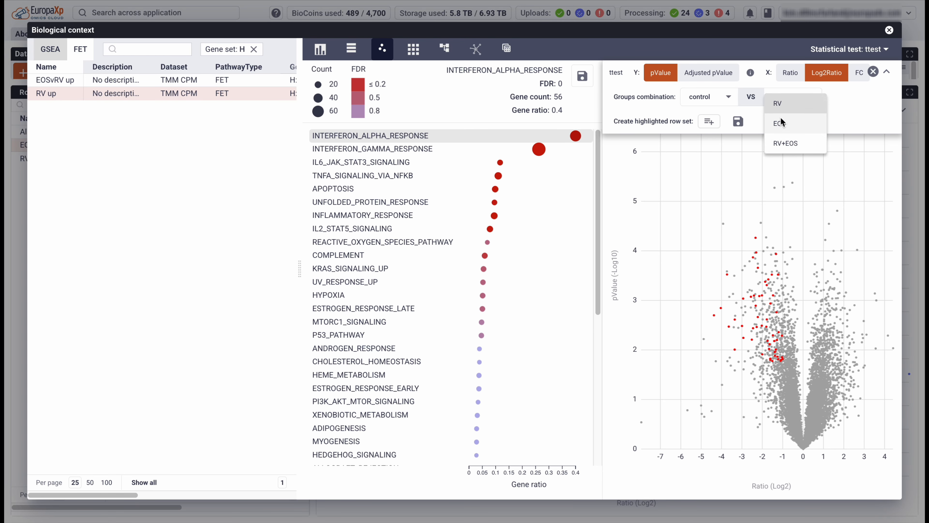
click(783, 122)
click(715, 104)
click(706, 124)
click(786, 97)
click(788, 104)
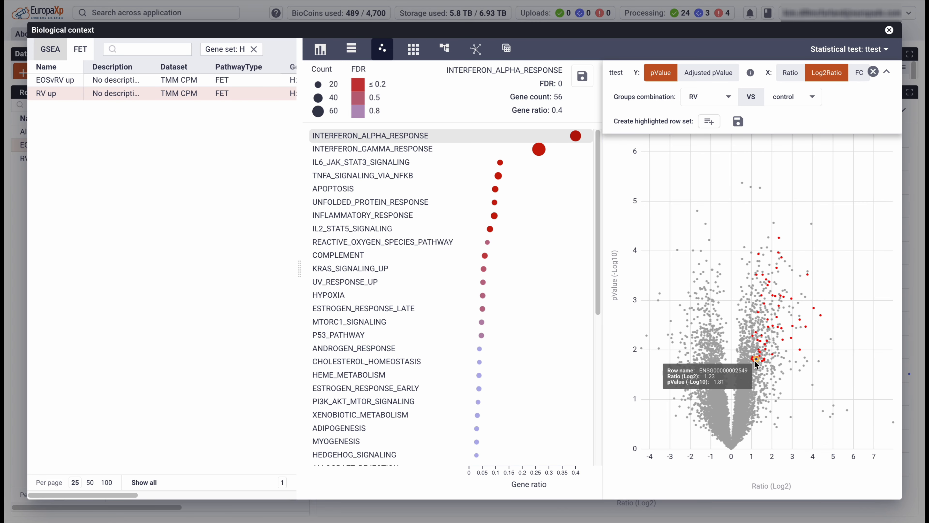
mouse_move(822, 315)
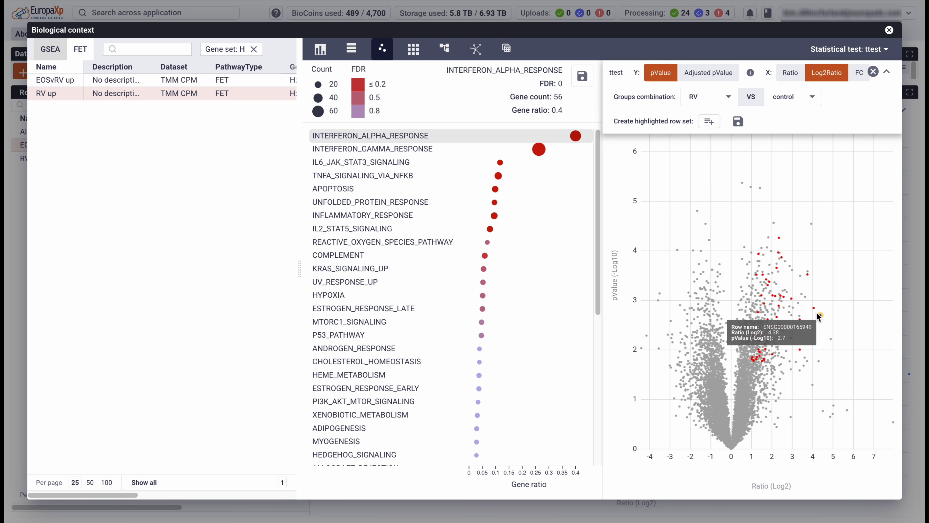
Compare the volcano plot highlights of the TNFA_SIGNALING_VIA_NFKB, UNFOLDED_PROTEIN_RESPONSE, E2F_TARGETS and APICAL_JUNCTION pathways.
click(550, 135)
click(445, 176)
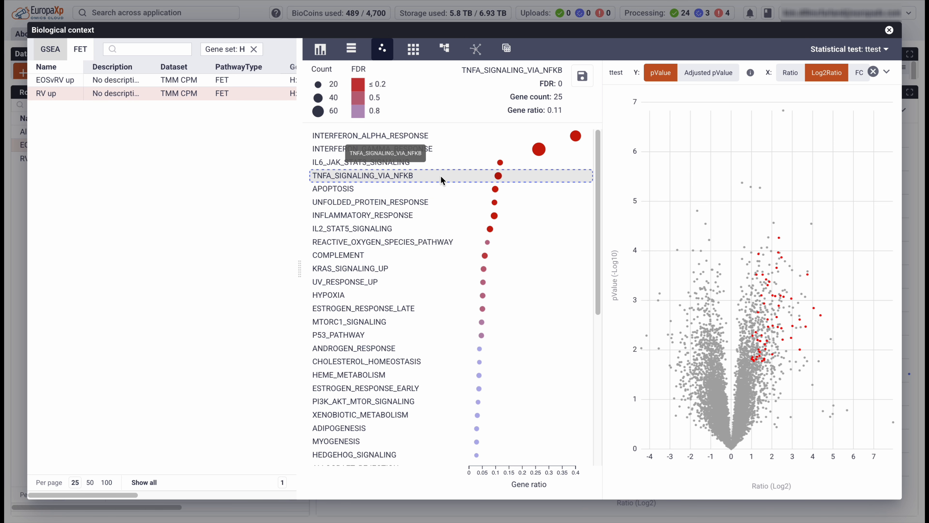
click(437, 203)
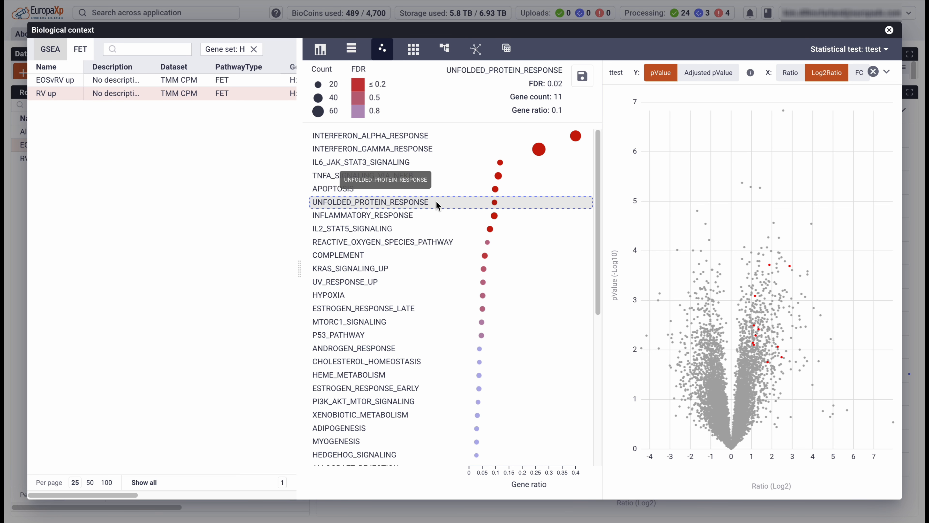
scroll(457, 322, down, 6)
click(416, 390)
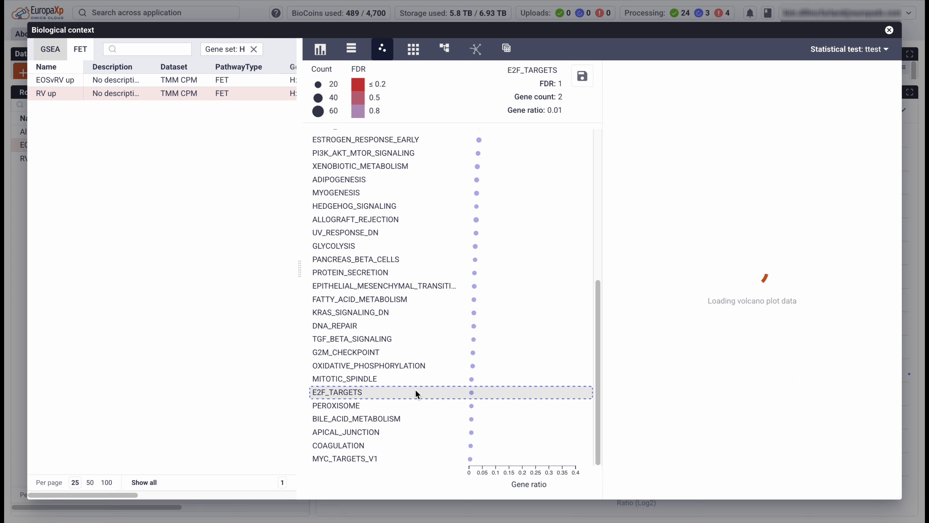
click(413, 430)
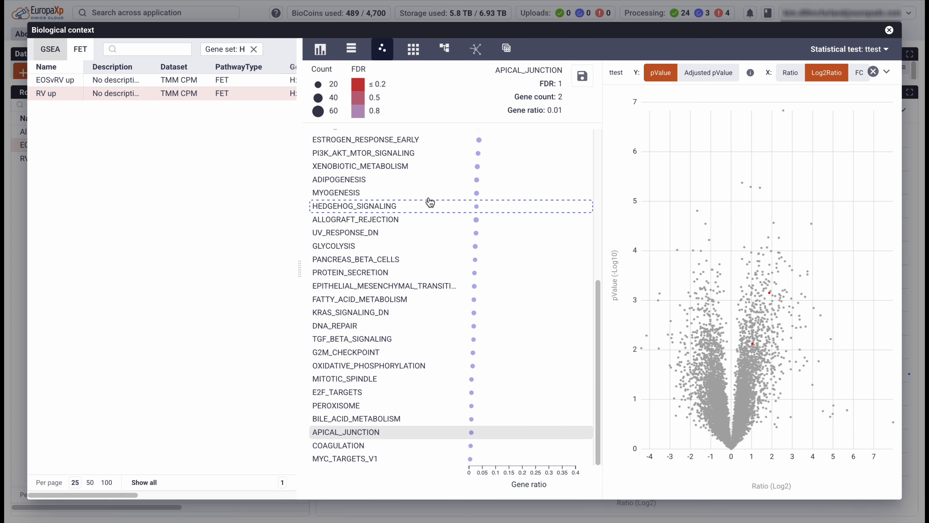
scroll(430, 202, up, 5)
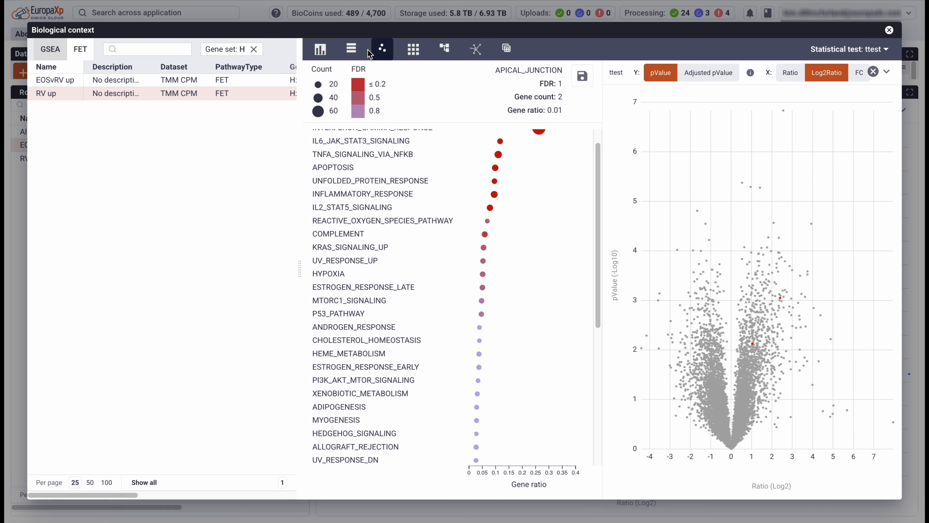
Open the pathway table of the "RV up" results and review its set sizes, K/K, Pval, FDR and Qvalue columns.
click(508, 48)
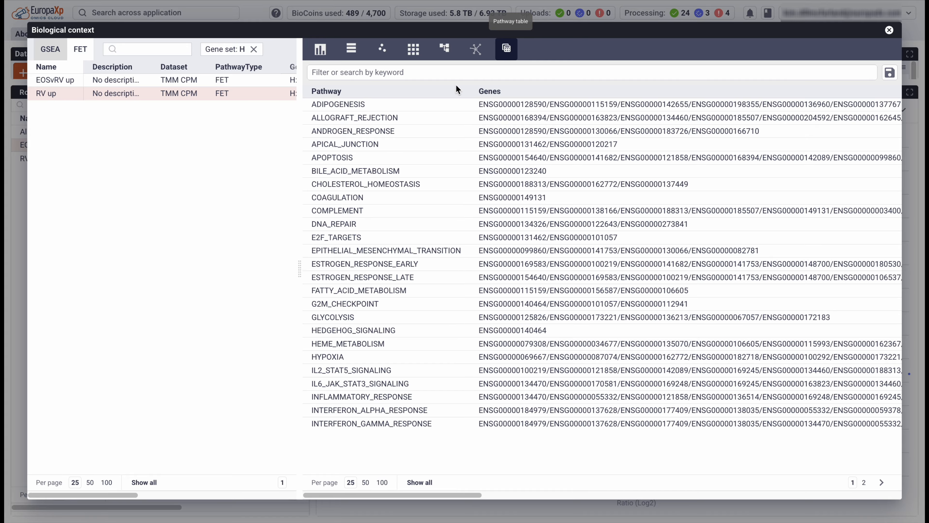
scroll(515, 142, right, 10)
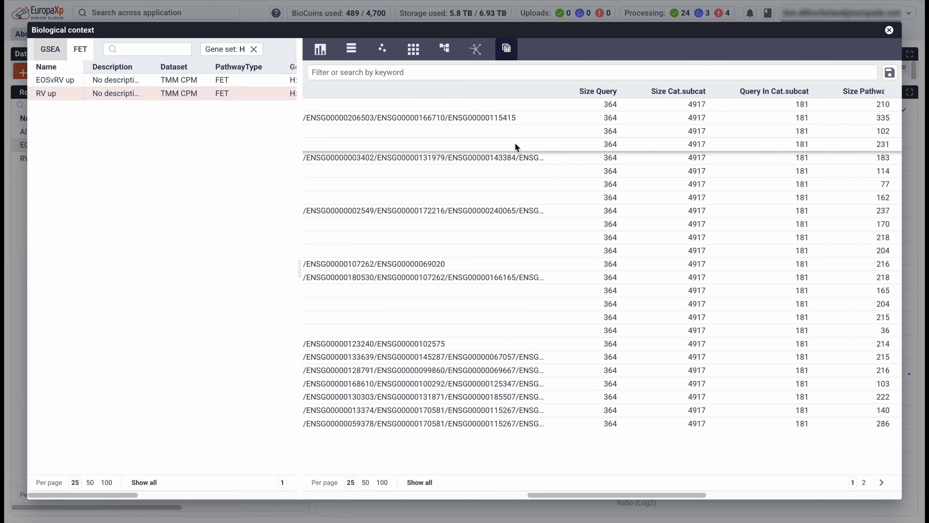
scroll(516, 147, right, 10)
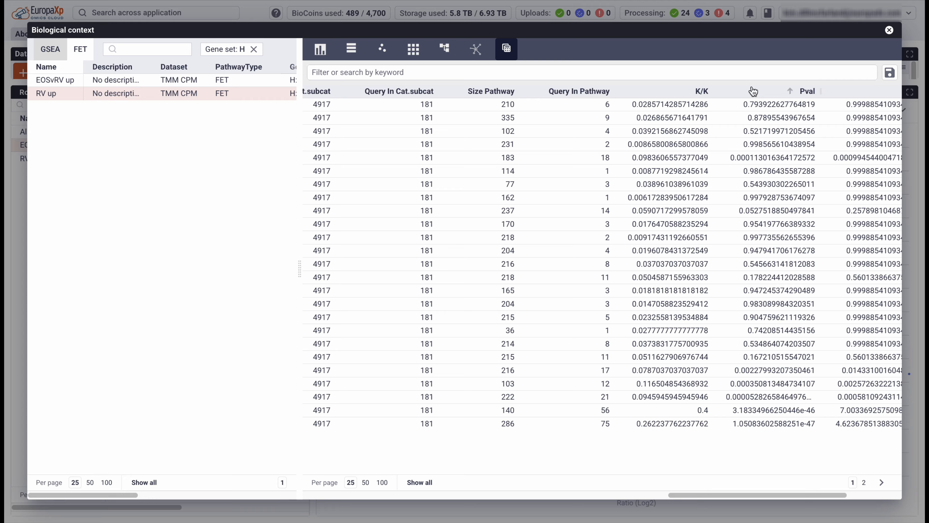
scroll(752, 90, right, 5)
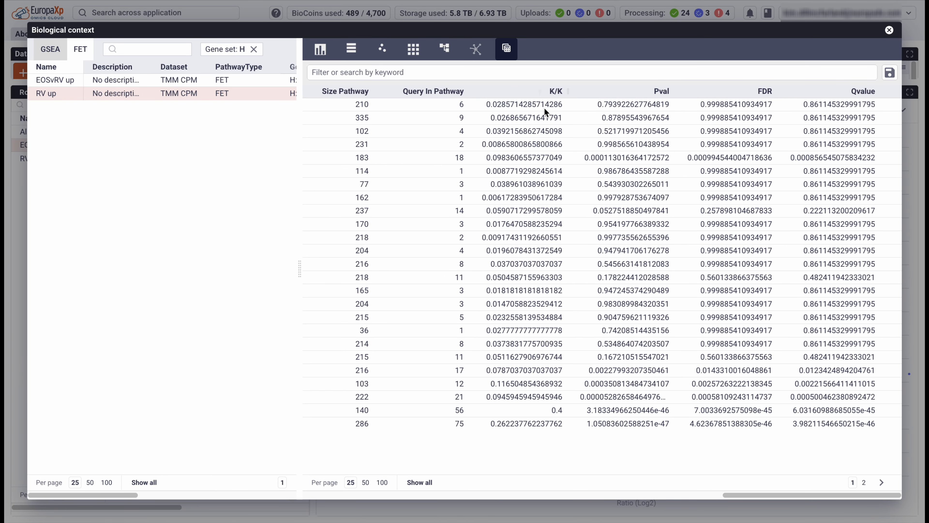
Compare "EOSvRV up" and "RV up" in a clustered pathway heatmap by pValue and by FDR, and close the biological context view.
click(138, 82)
click(349, 48)
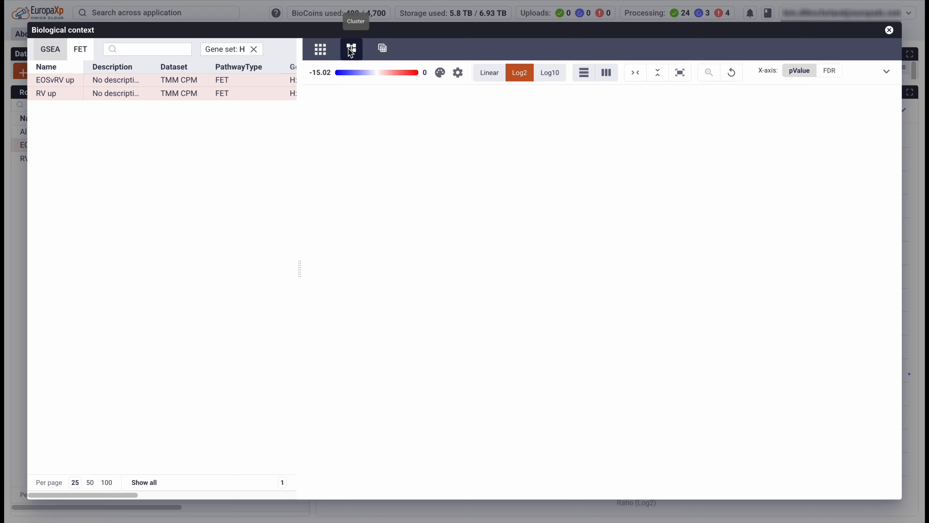
scroll(533, 198, down, 3)
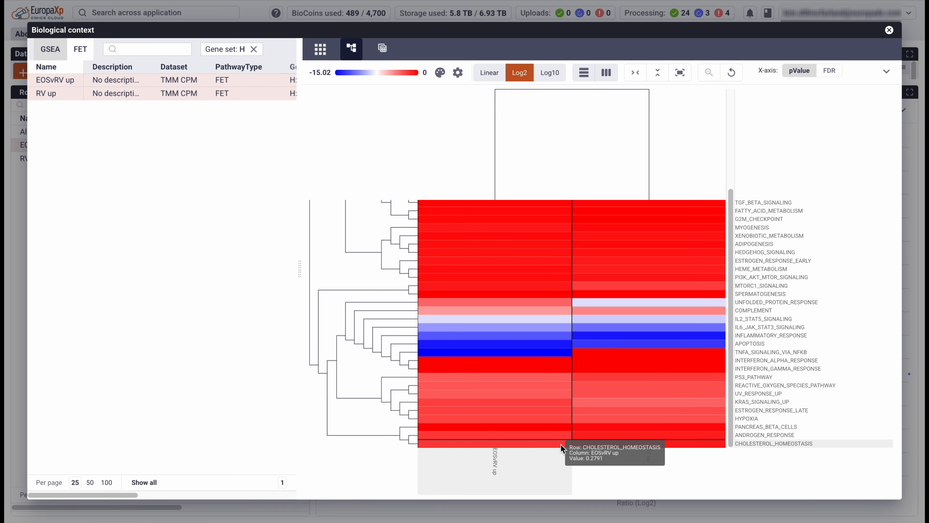
click(829, 70)
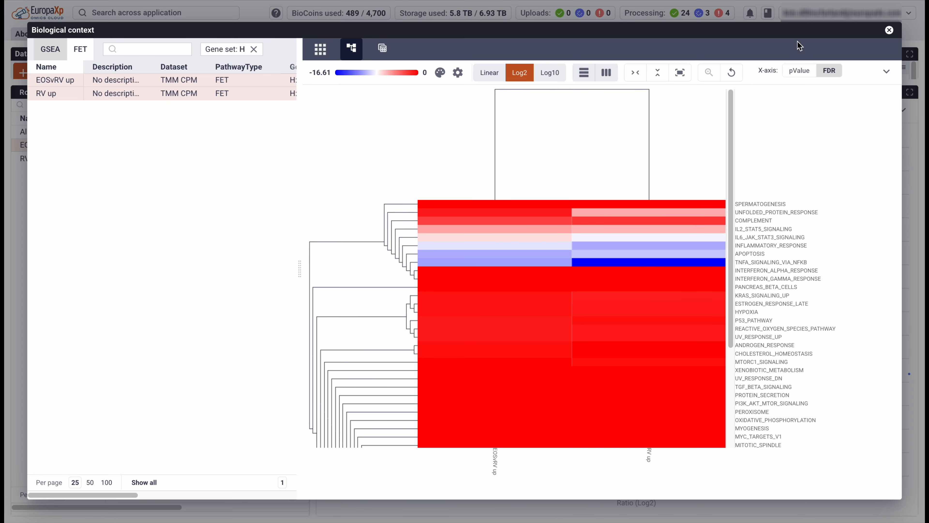
click(890, 30)
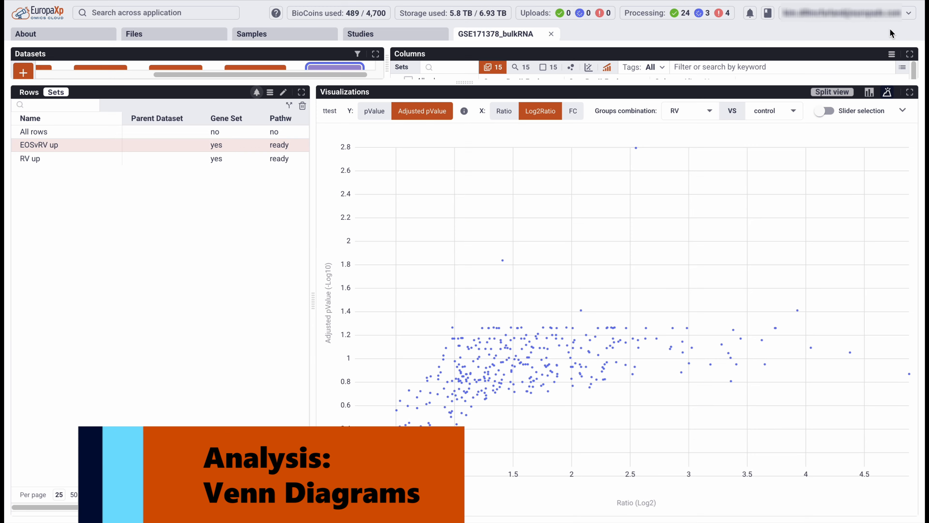
Enlarge the dataset area and show a Venn diagram of the "EOSvRV up" and "RV up" row sets for the TMM CPM dataset.
drag(467, 83, 461, 238)
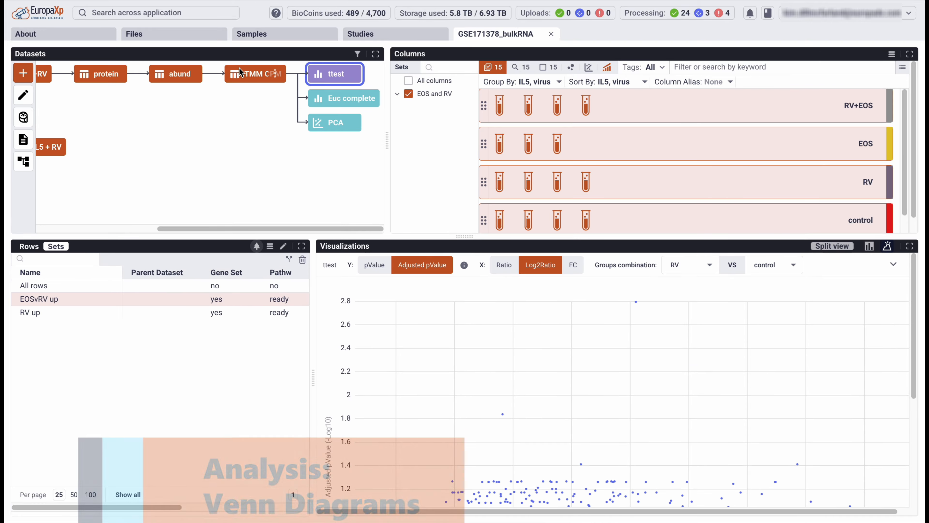
click(249, 75)
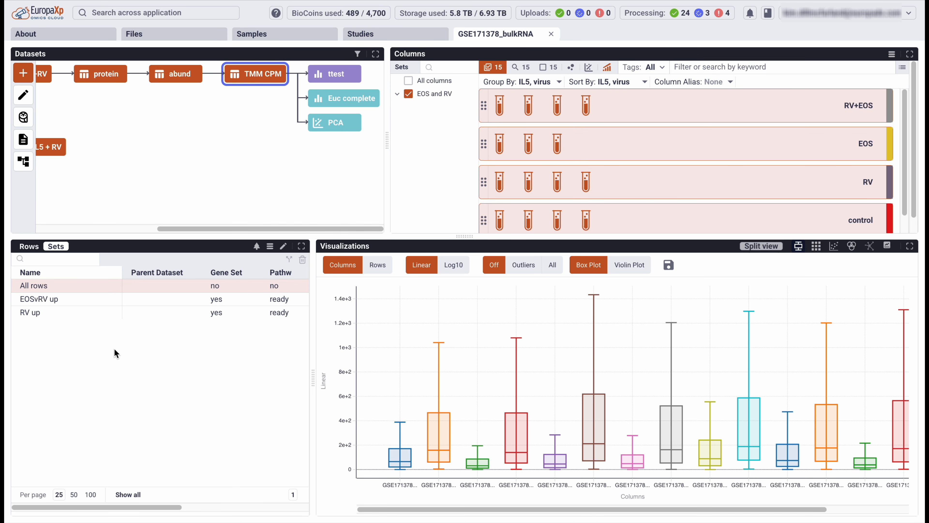
click(852, 246)
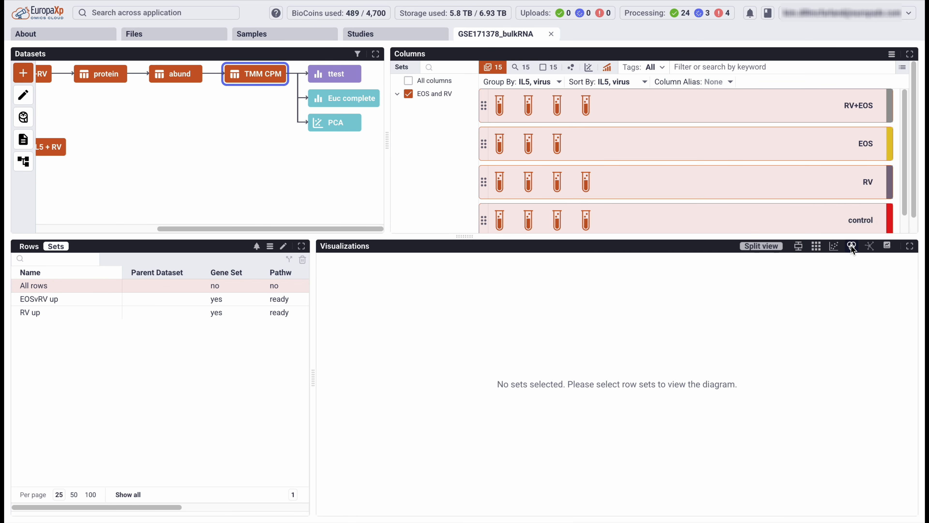
click(105, 299)
click(102, 312)
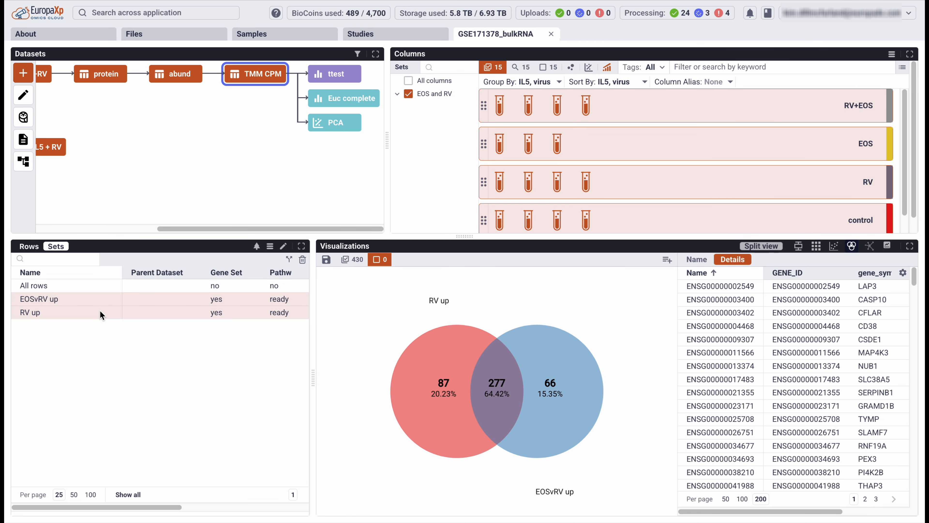
Select the overlap of "RV up" and "EOSvRV up" in the Venn diagram and browse the gene symbols of the shared genes.
mouse_move(491, 394)
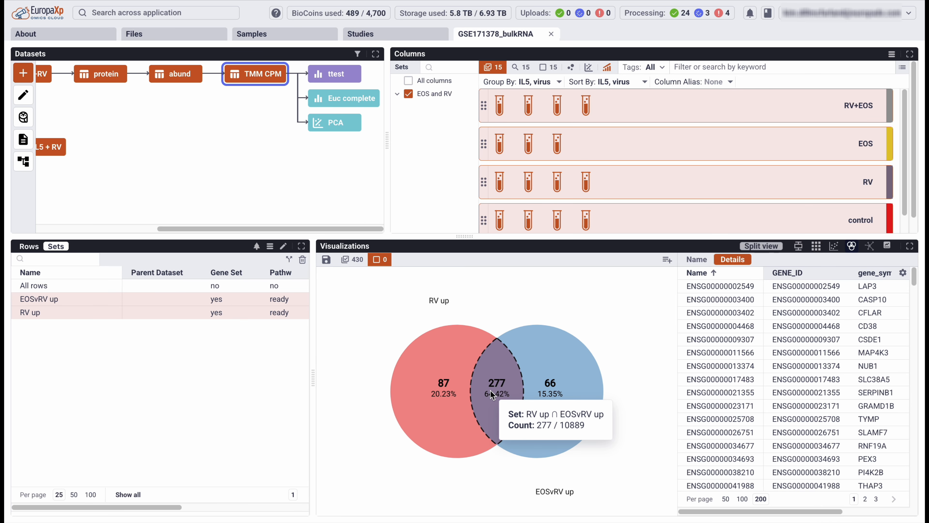
mouse_move(497, 368)
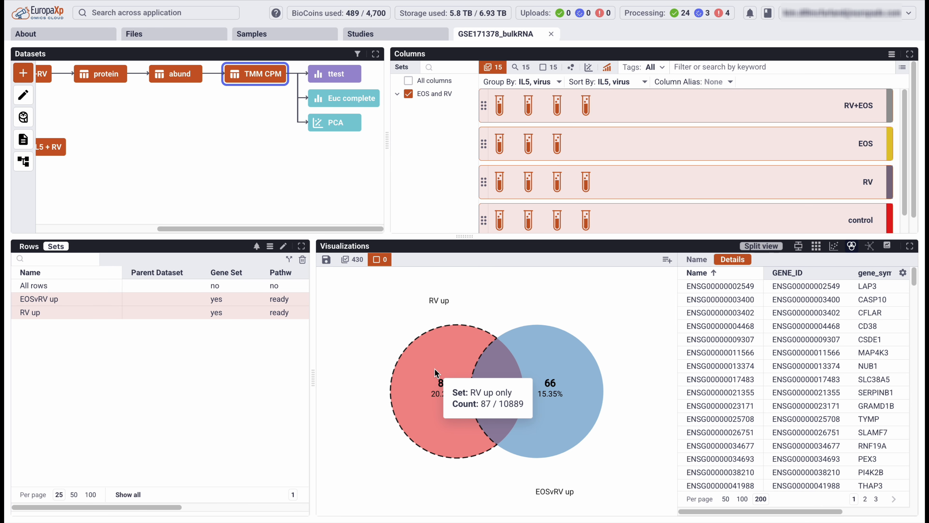
click(495, 395)
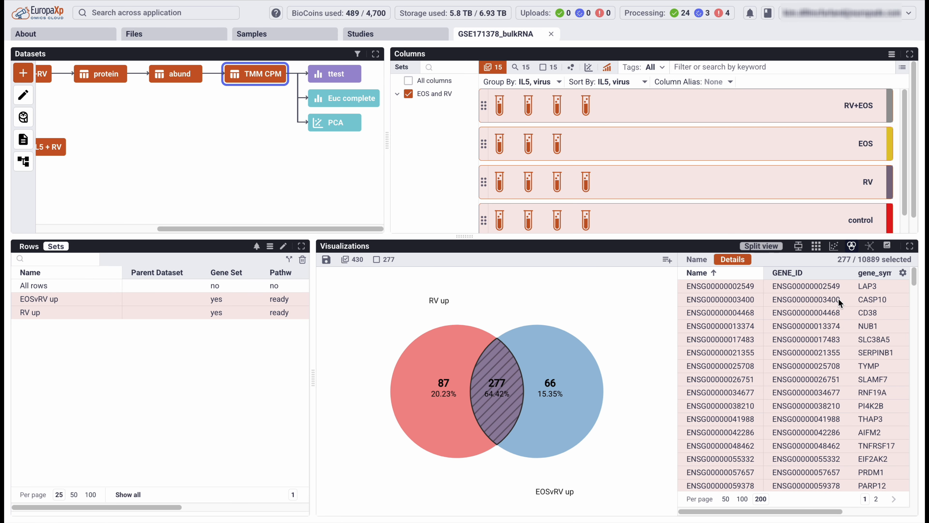
scroll(837, 300, right, 5)
scroll(831, 301, left, 2)
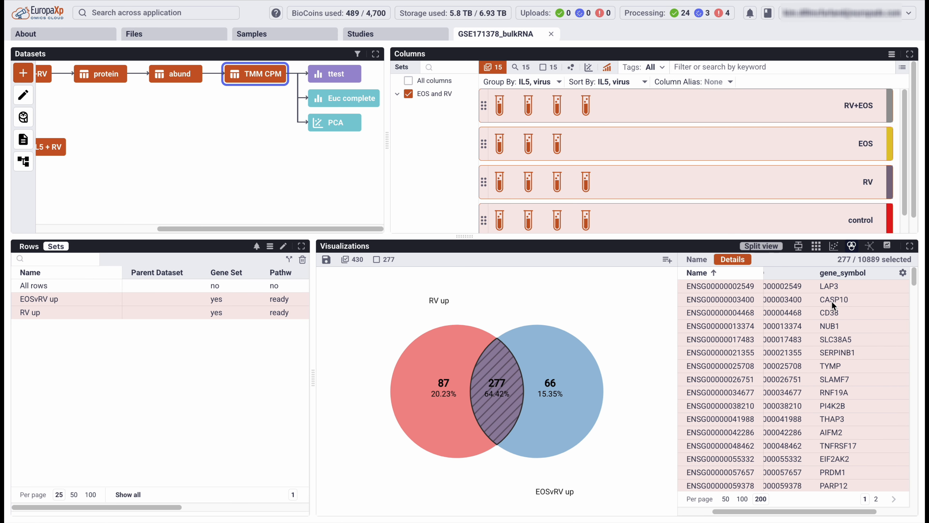
scroll(814, 370, down, 10)
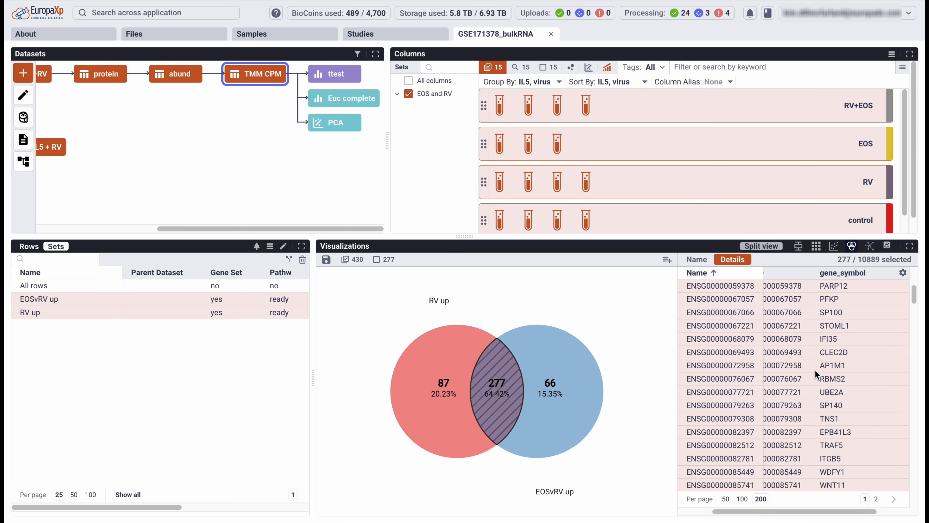
scroll(814, 370, down, 8)
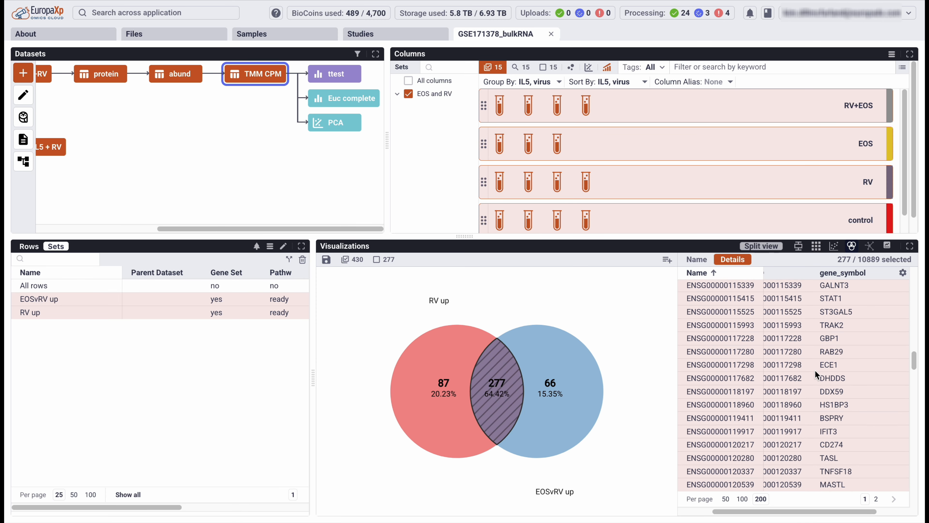
scroll(814, 370, up, 5)
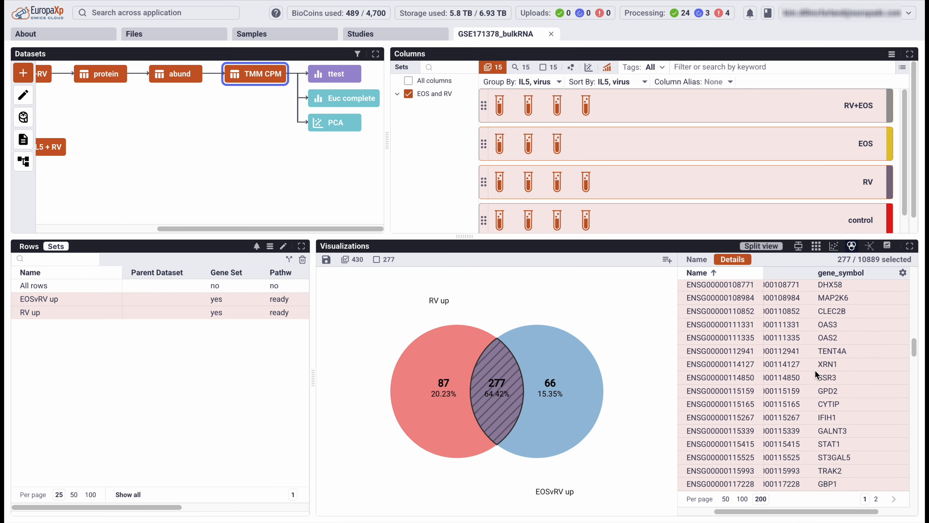
scroll(814, 369, up, 8)
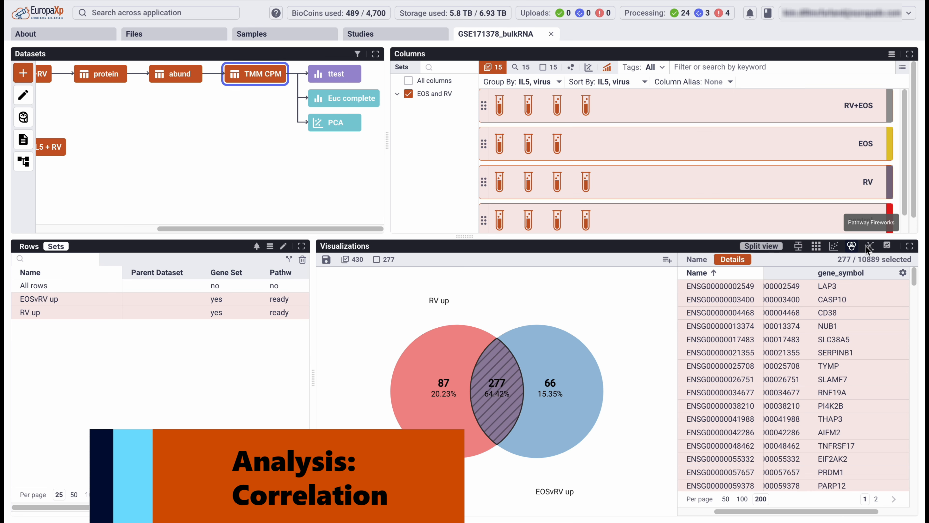
Show an enlarged column correlation scatter plot of GSE171378_LIB28528 versus GSE171378_LIB28522 for the two selected row sets.
click(834, 245)
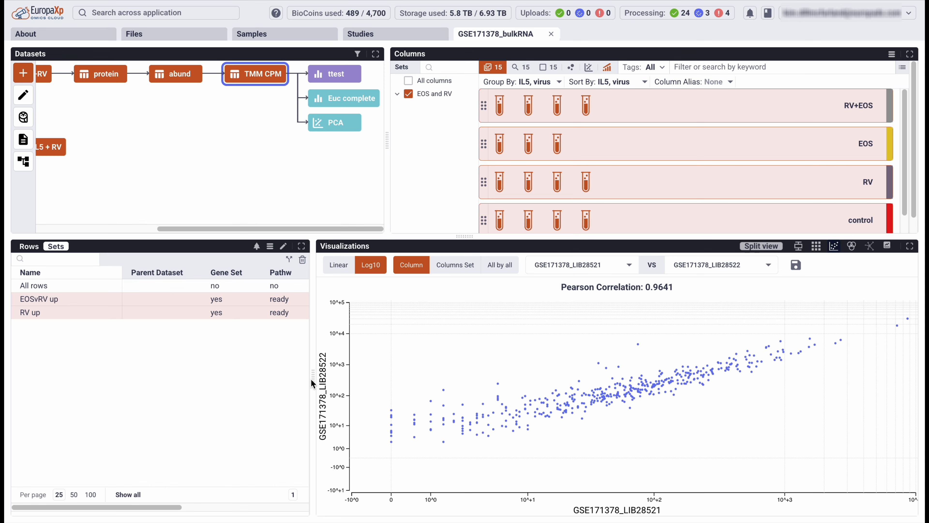
drag(310, 384, 166, 375)
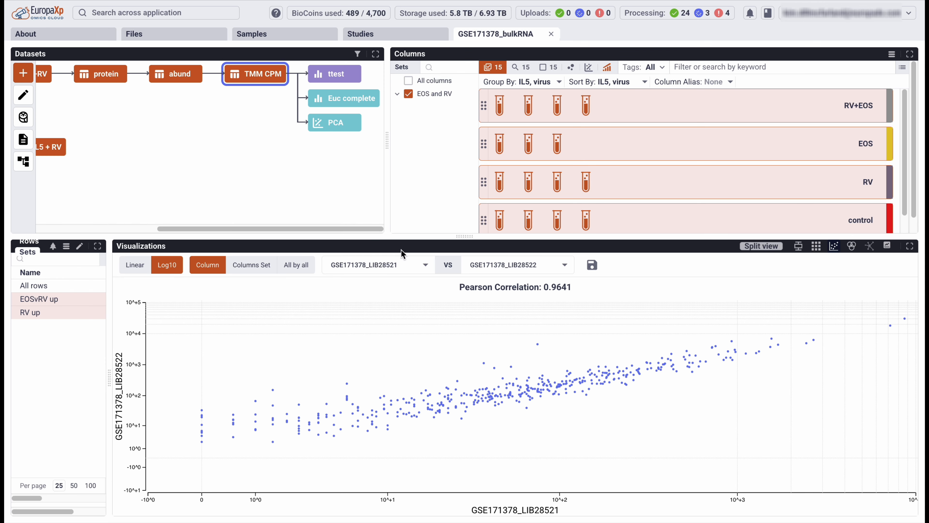
drag(472, 248, 449, 163)
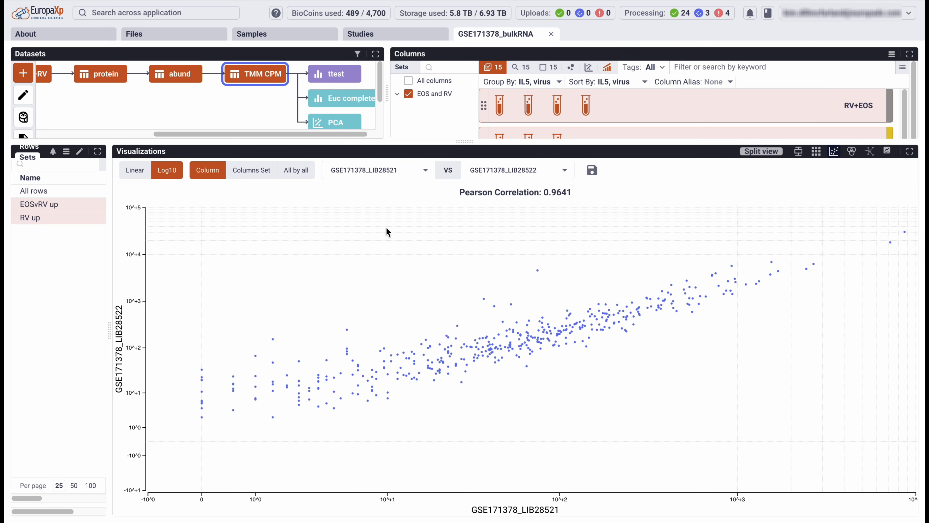
click(426, 169)
click(366, 262)
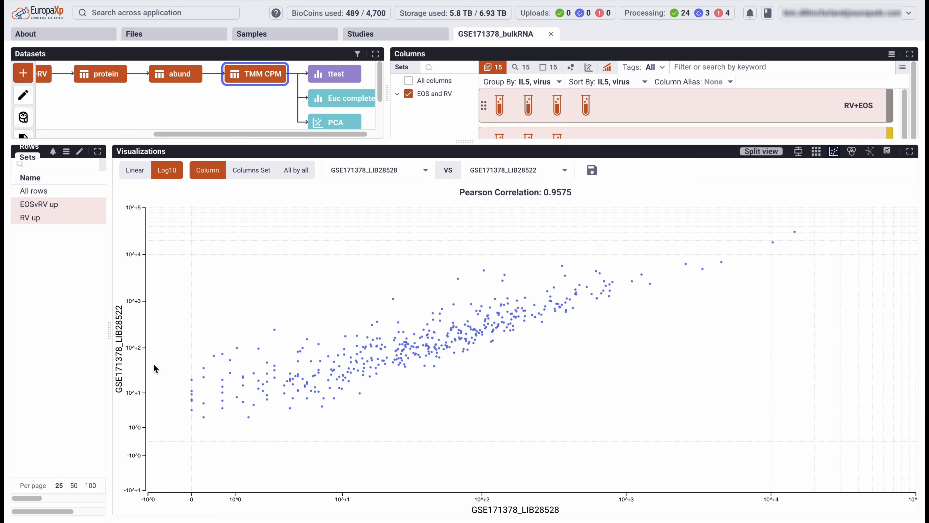
Display the all-by-all correlation heatmap for all columns and plot the cell comparing GSE171378_LIB28545 with itself.
click(296, 173)
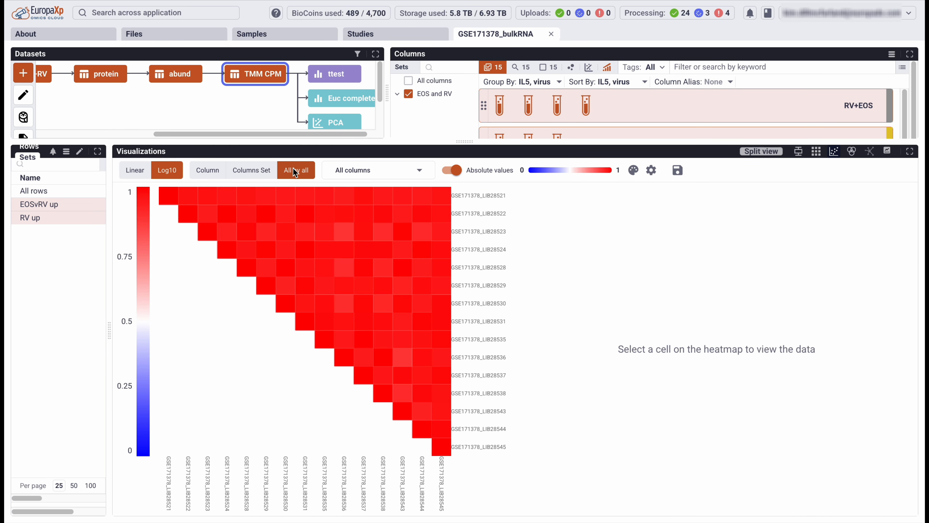
click(442, 453)
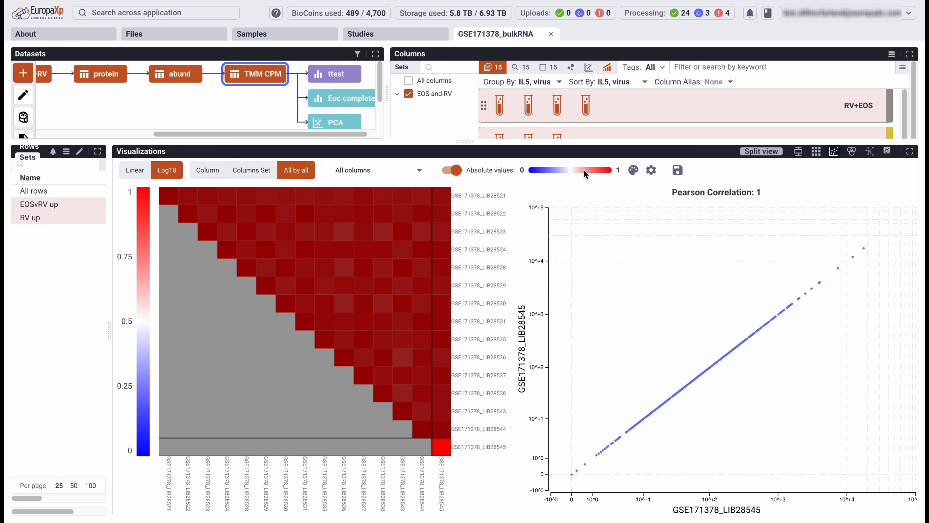
Edit the correlation heatmap's colour gradient, setting the minpoint to 0.8 and raising the midpoint above it.
click(633, 170)
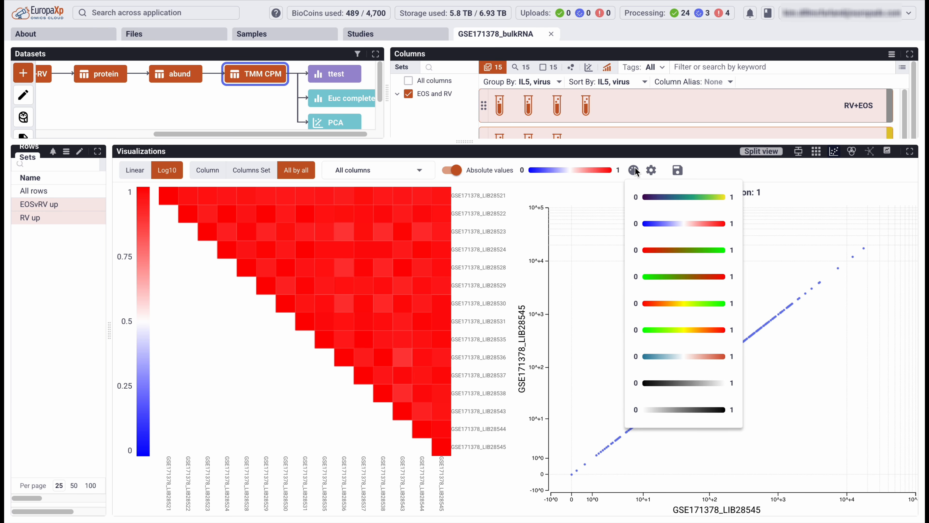
click(651, 170)
click(446, 244)
text(.5)
key(BackSpace)
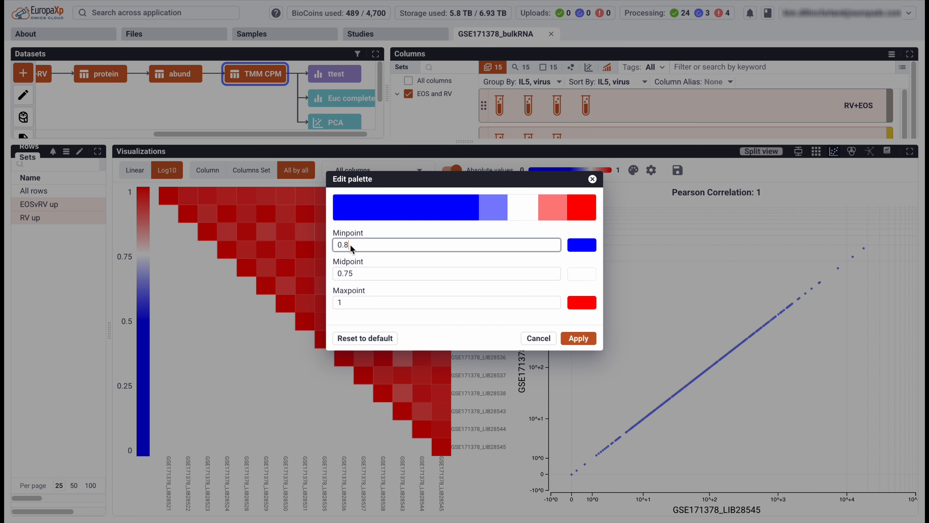
click(363, 275)
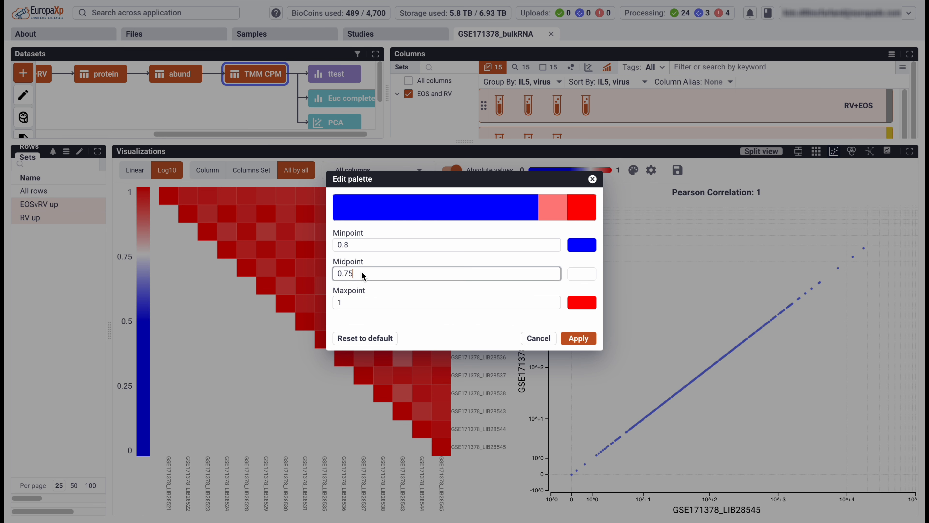
click(384, 250)
click(578, 338)
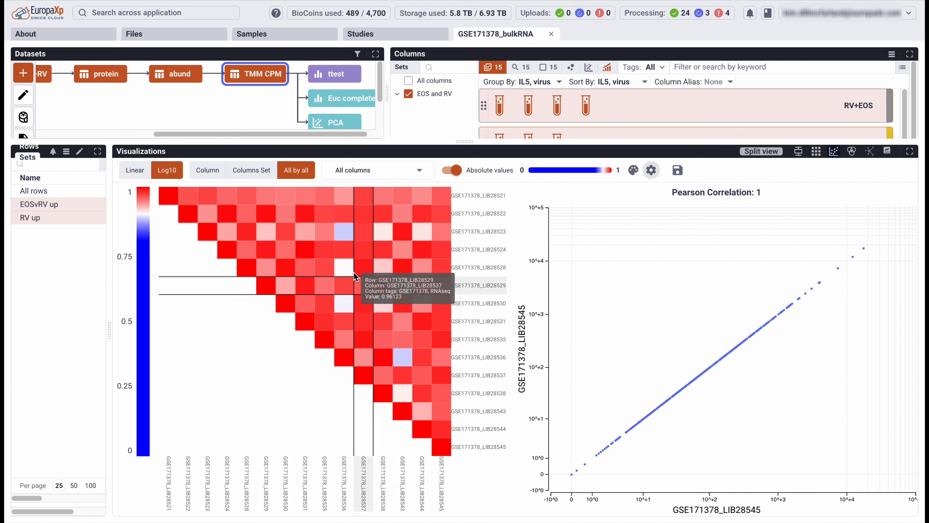
Plot the GSE171378_LIB28523 versus GSE171378_LIB28536 heatmap cell and switch the correlation to all rows.
click(344, 231)
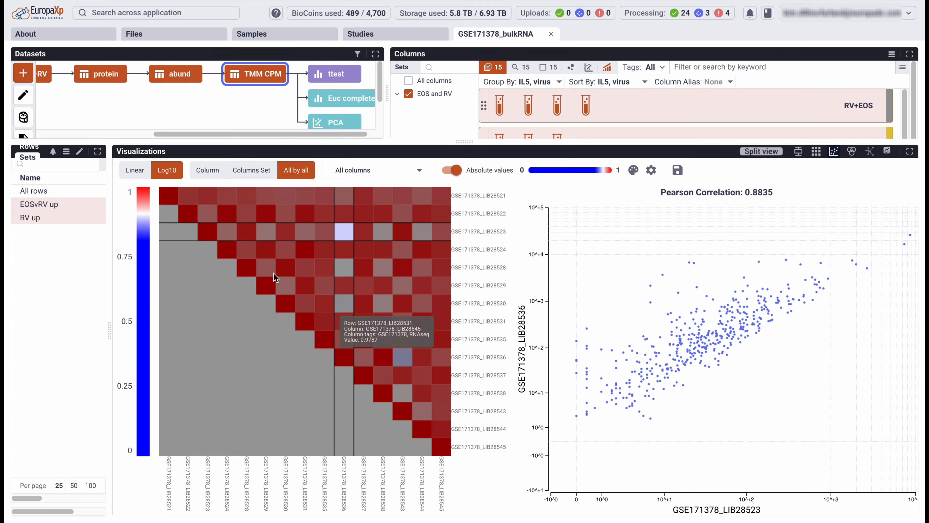
click(34, 191)
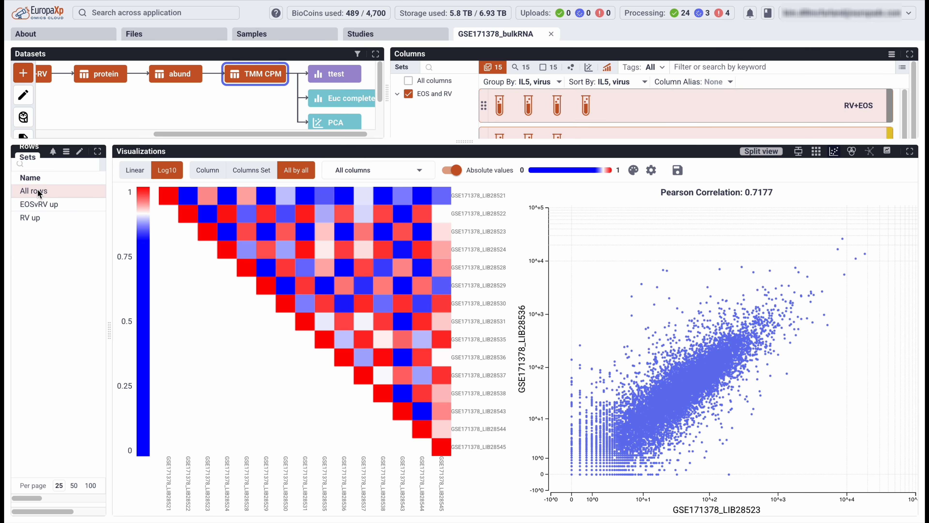
Apply the purple-green-yellow palette to the heatmap and plot the GSE171378_LIB28521 versus GSE171378_LIB28522 cell.
click(633, 170)
click(662, 198)
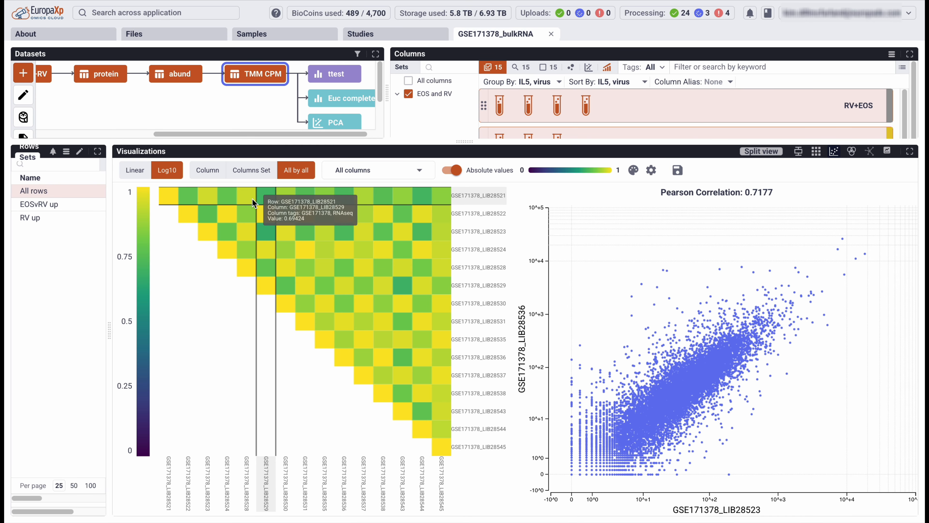
click(187, 200)
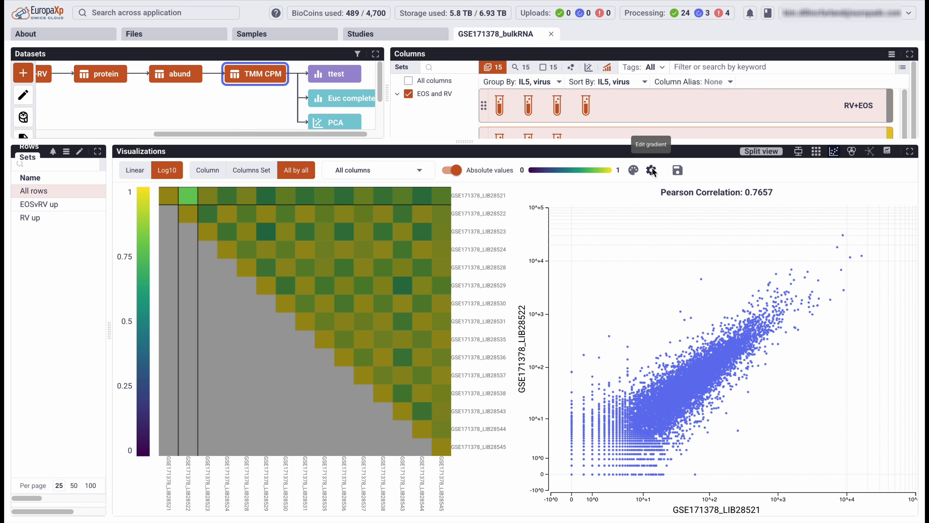
Recolour the correlation heatmap with the blue-white-red palette.
click(633, 170)
click(660, 224)
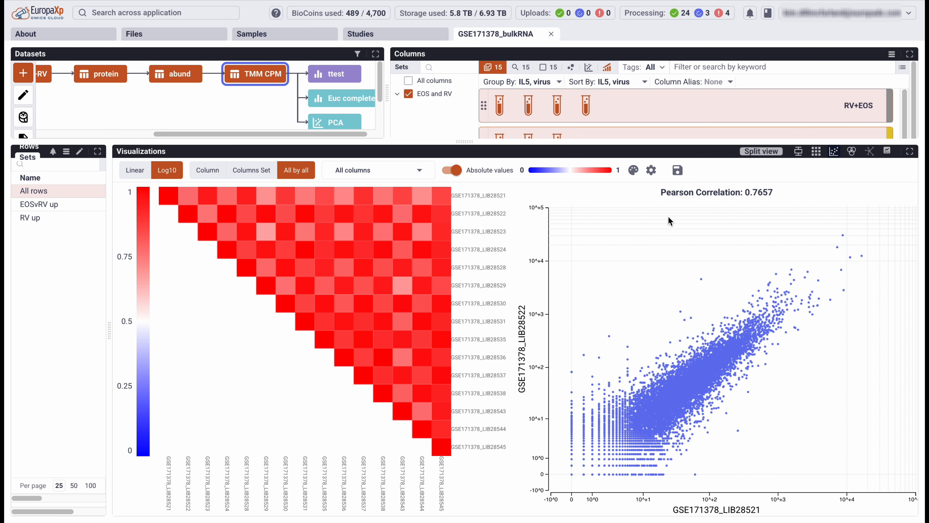
Enlarge the Datasets area to show the whole workflow tree and select the AntiIL5 + RV dataset.
drag(466, 143, 465, 327)
drag(386, 193, 537, 189)
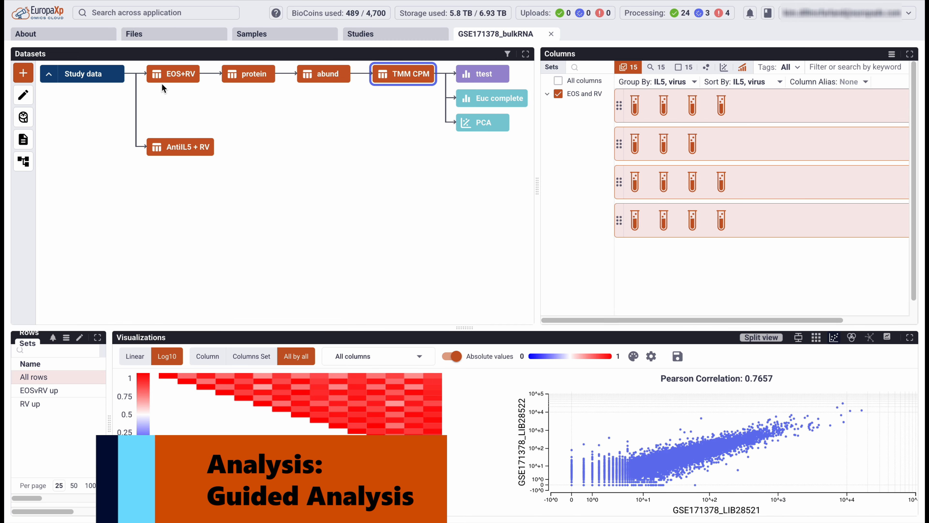
click(187, 147)
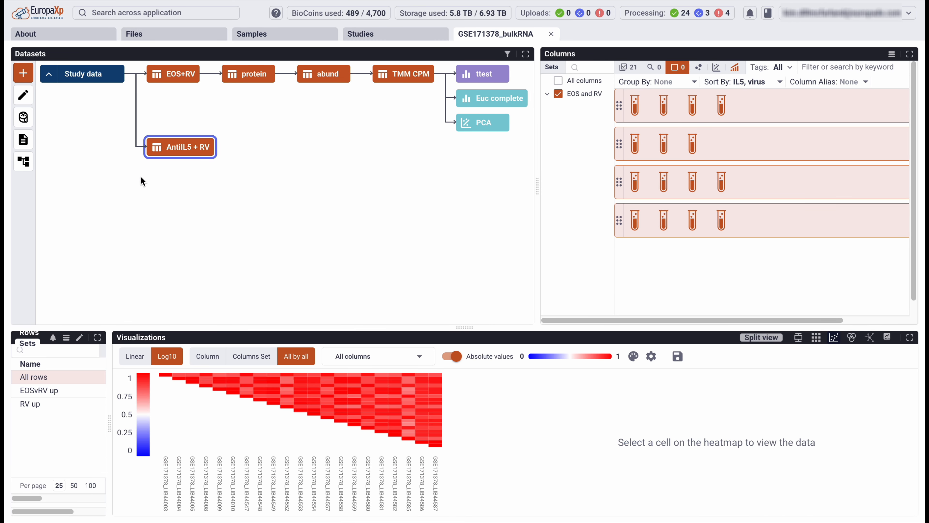
Open Guided Analysis for the Basic RNAseq default workflow and read the Biotype filtering and Data filtering descriptions.
click(23, 118)
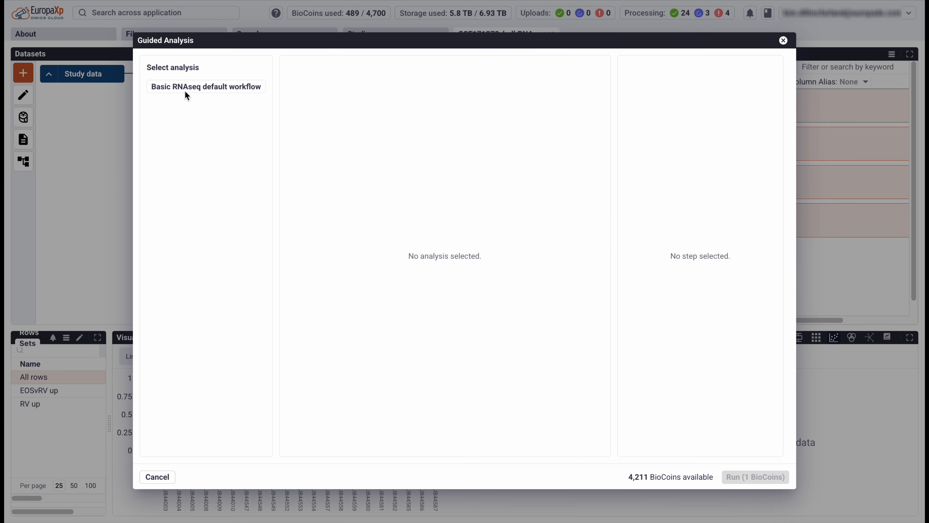
click(191, 90)
click(333, 94)
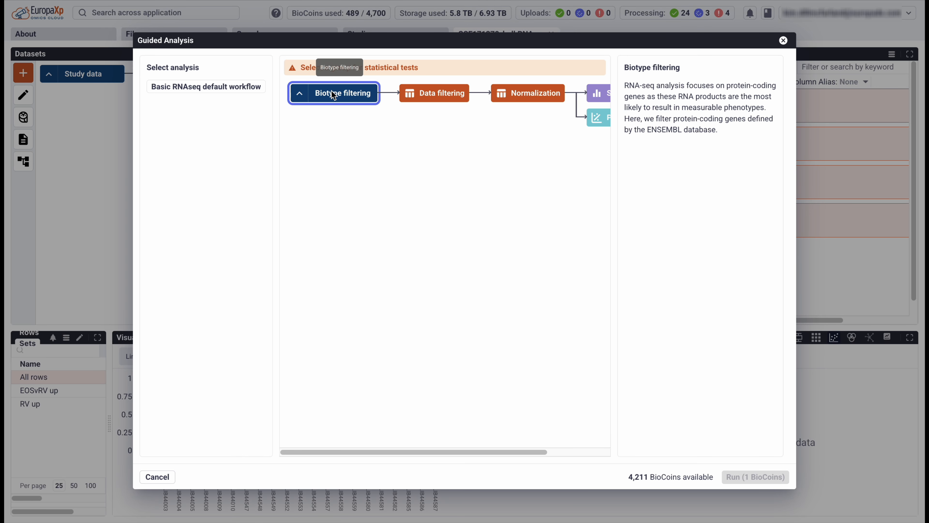
drag(656, 118, 719, 139)
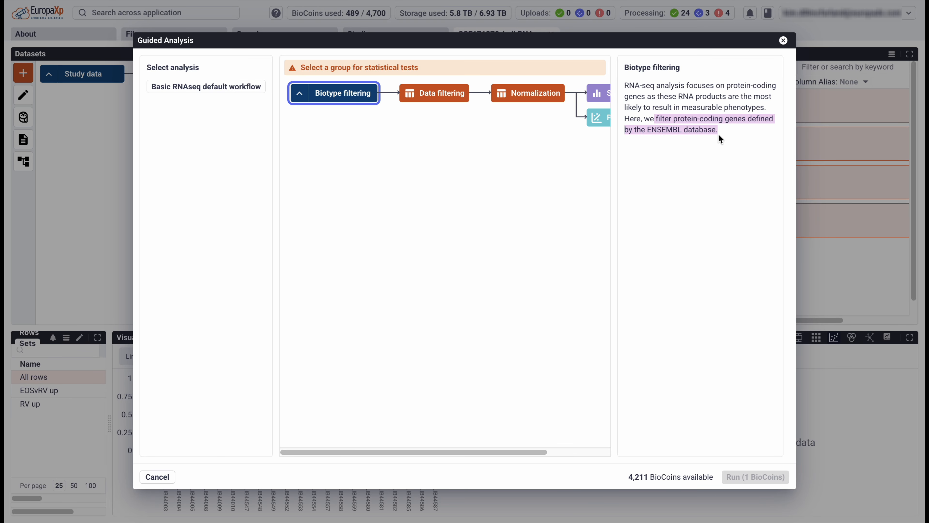
click(430, 97)
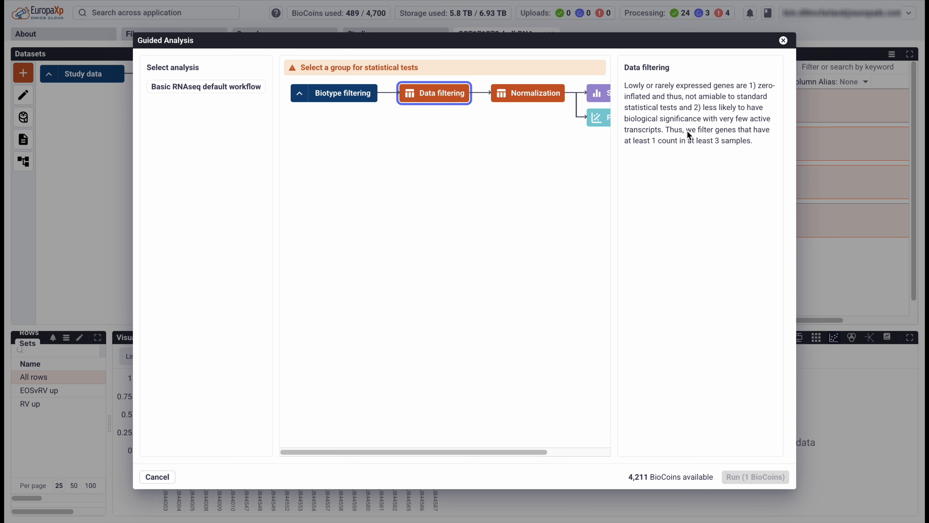
drag(686, 142, 730, 144)
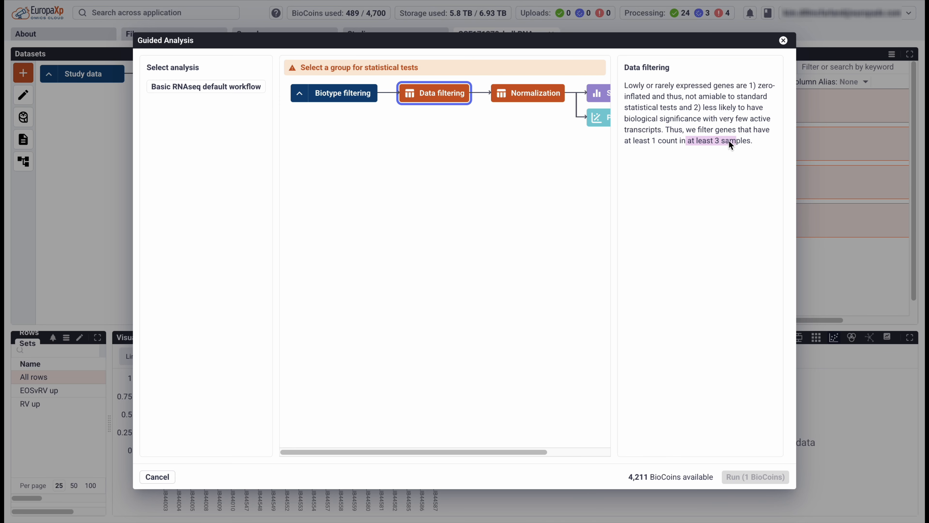
Review the Normalization and Statistical test steps, check the group sets offered for the test, and close Guided Analysis without running it.
click(523, 96)
drag(726, 108, 728, 132)
scroll(504, 83, right, 2)
click(565, 93)
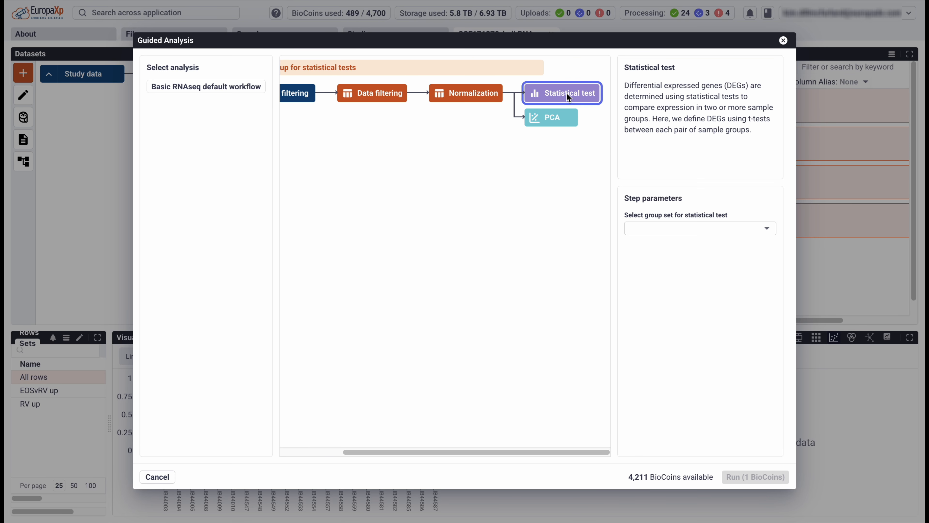
click(677, 231)
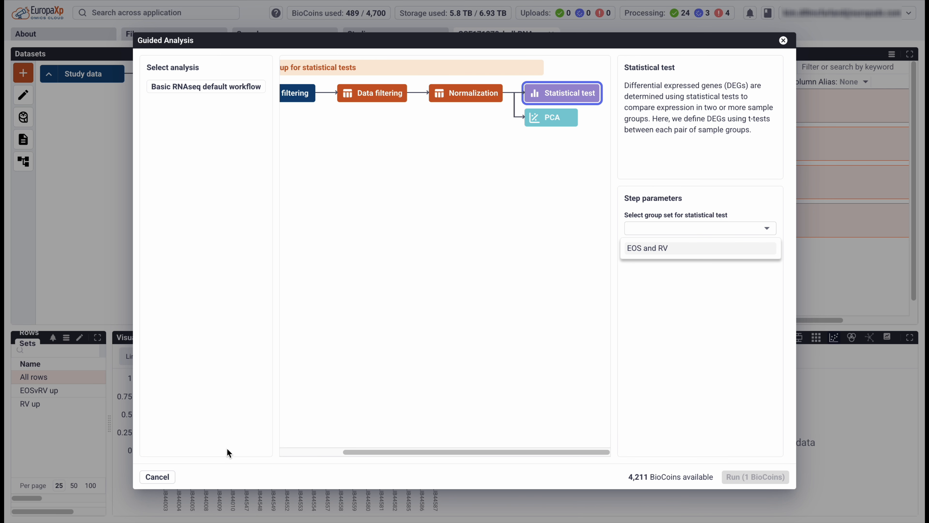
click(150, 477)
click(157, 476)
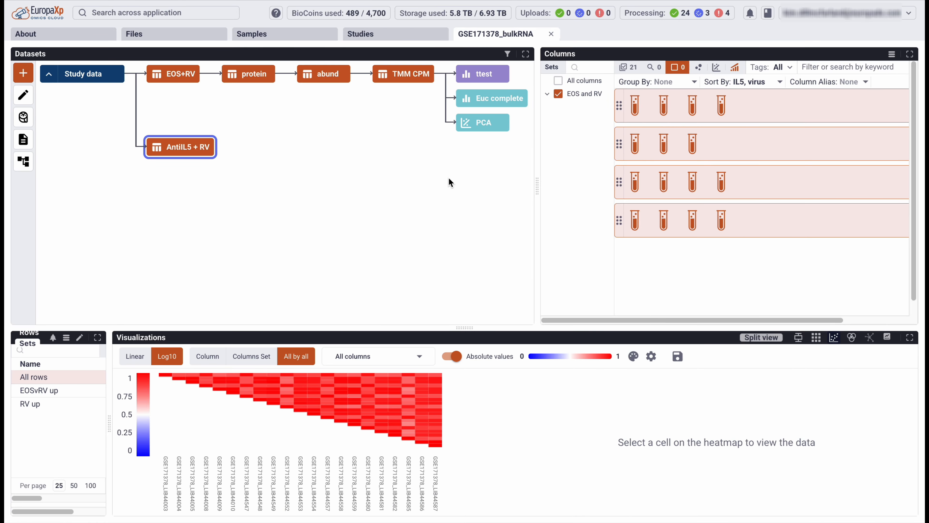
Widen the Columns area, select all columns and group the samples by IL5 and virus.
drag(537, 189, 305, 165)
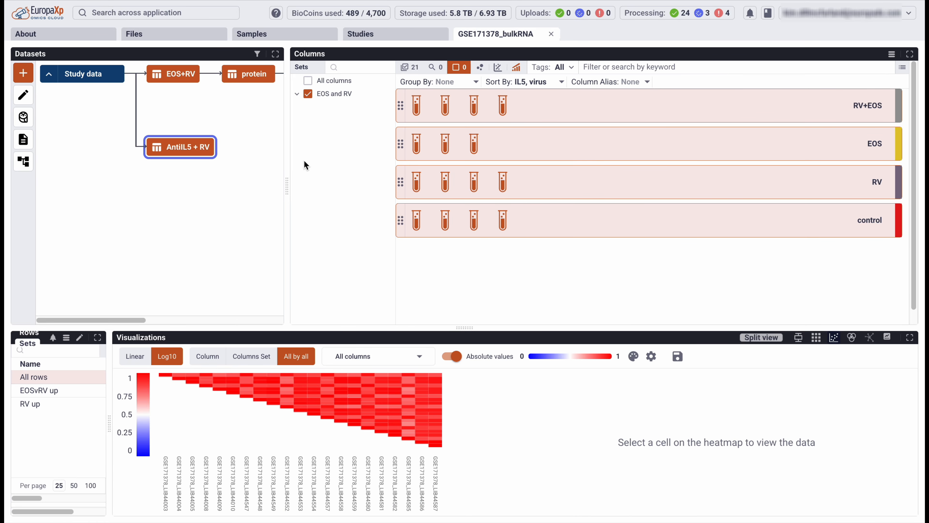
click(308, 80)
click(446, 81)
click(442, 205)
scroll(445, 205, down, 3)
click(453, 183)
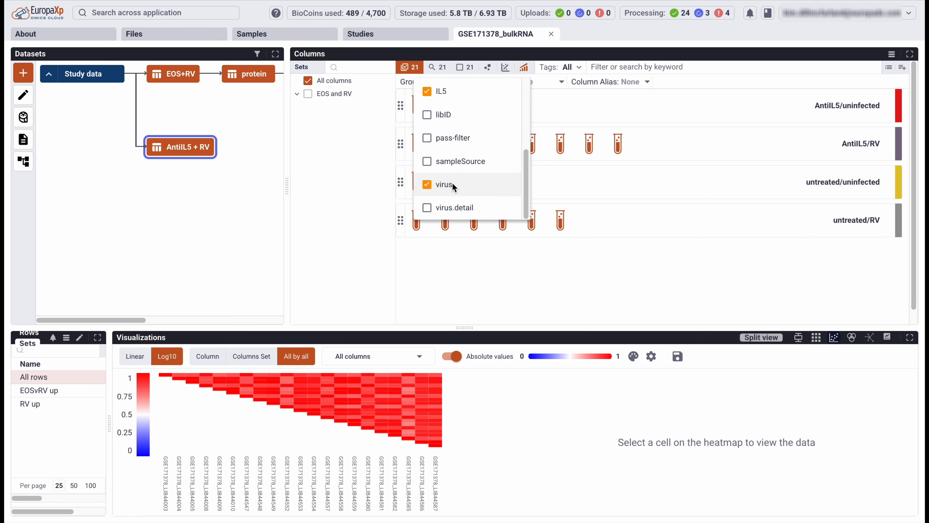
click(566, 279)
Reorder the sample groups so untreated/RV precedes untreated/uninfected and AntiIL5/RV precedes AntiIL5/uninfected.
click(402, 183)
drag(402, 184, 401, 223)
drag(402, 103, 401, 144)
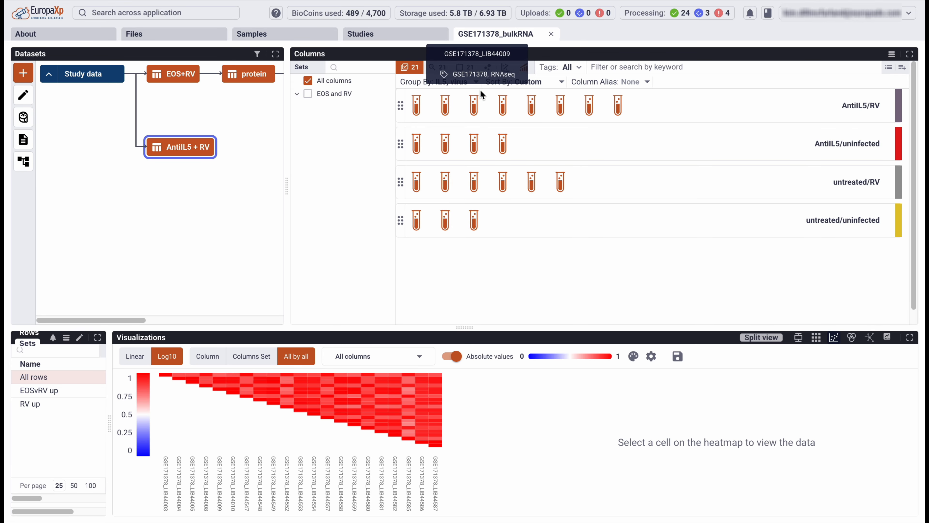
Save the grouped samples as a column set named "AntiIL5 and RV" and make it the active set.
click(902, 68)
text(AntiIL5 and RV)
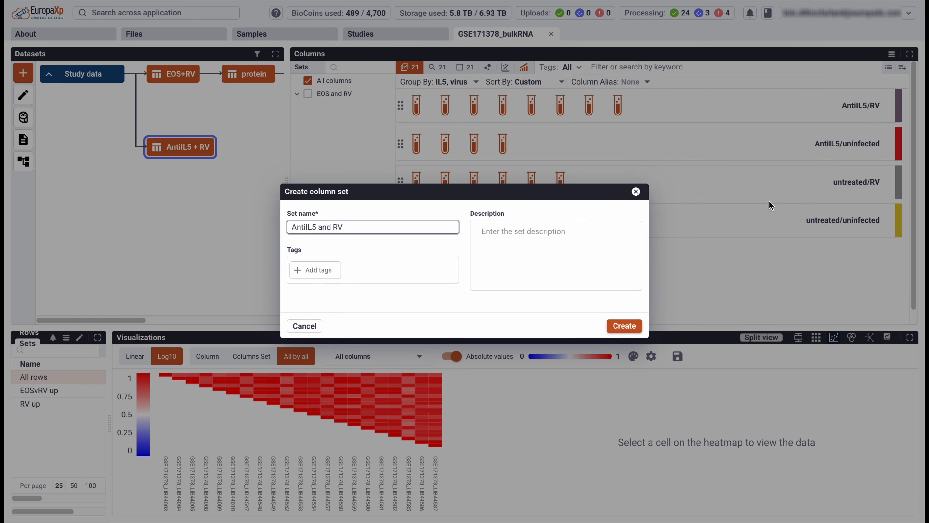
click(626, 326)
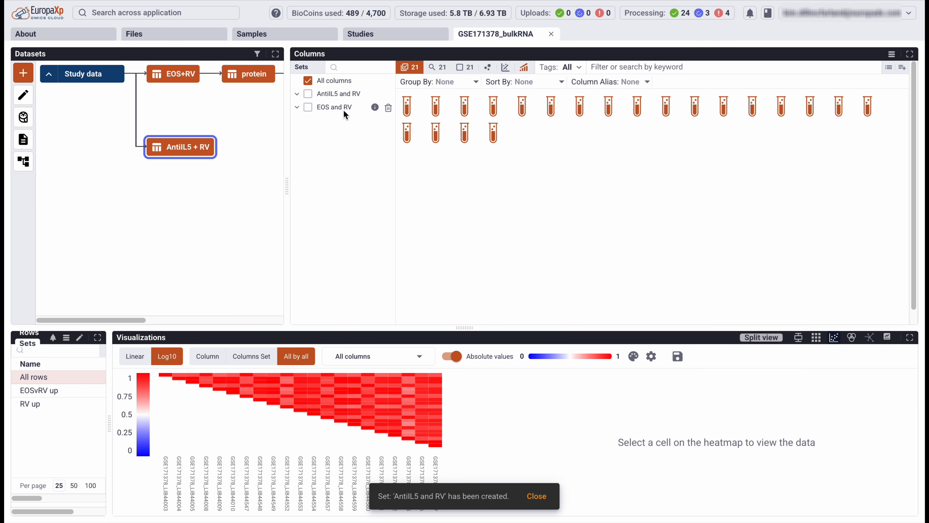
click(342, 95)
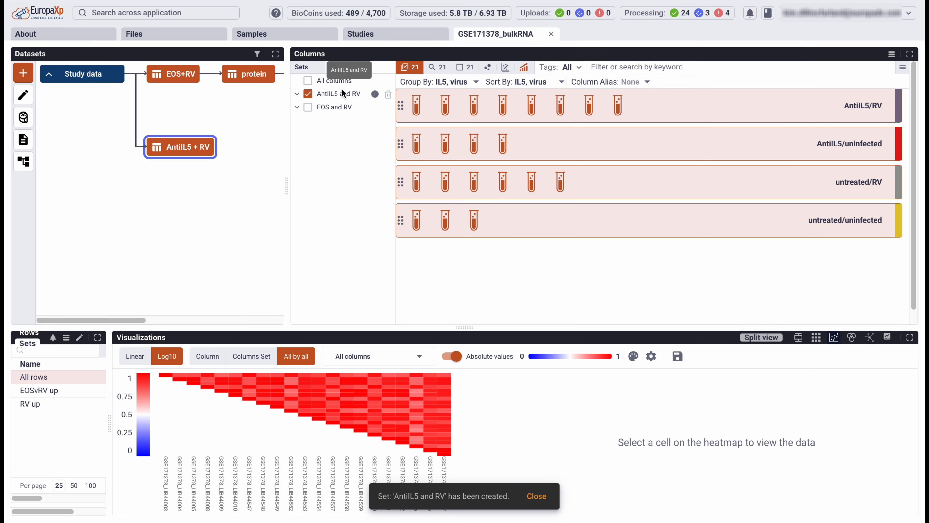
Run the Basic RNAseq default workflow on AntiIL5 + RV with the AntiIL5 and RV group set for the statistical test, and widen the Datasets area.
click(24, 117)
click(208, 87)
click(598, 96)
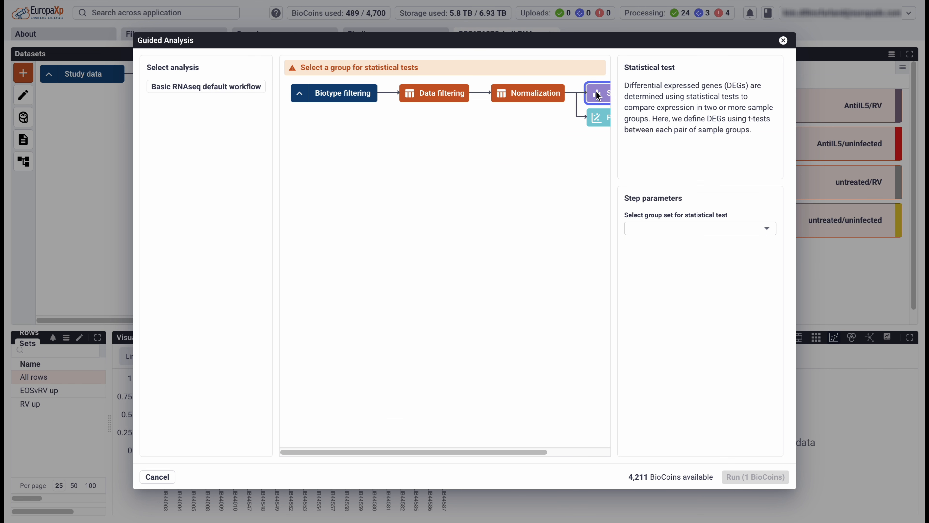
click(676, 230)
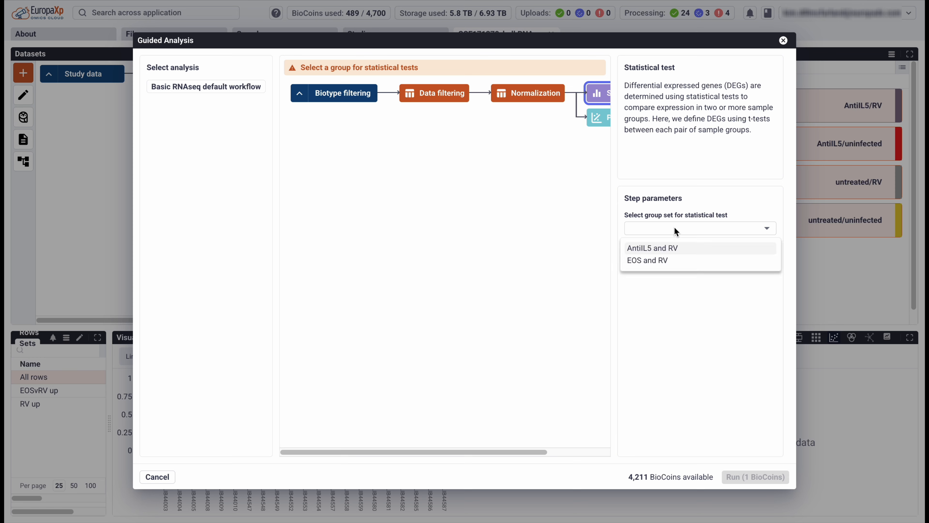
click(660, 249)
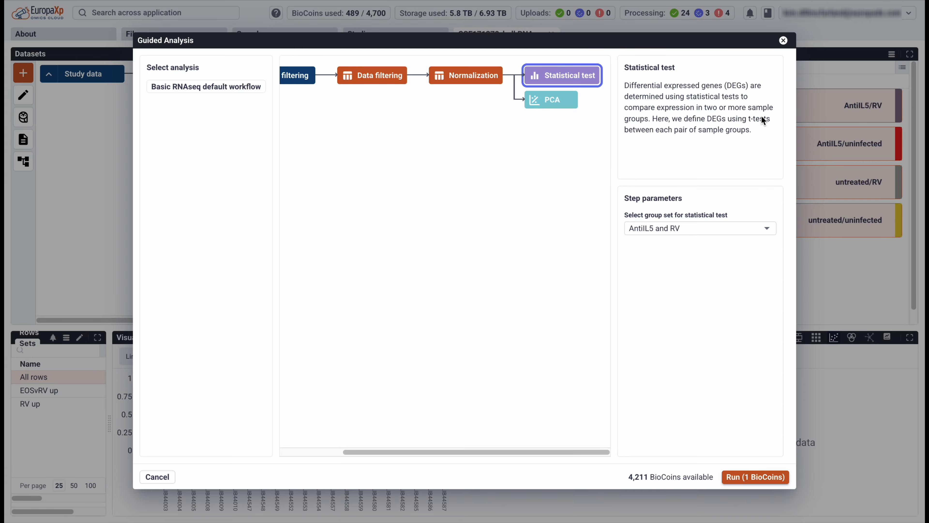
click(736, 478)
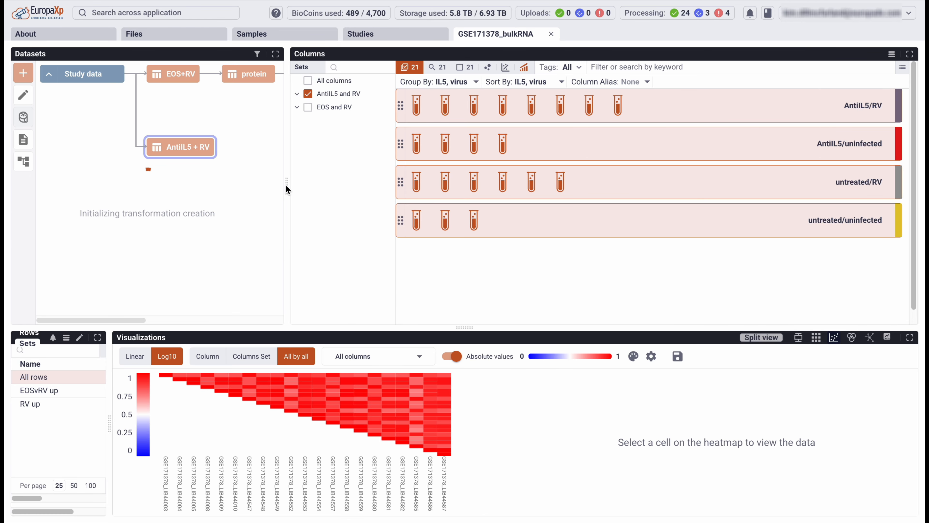
drag(288, 188, 681, 177)
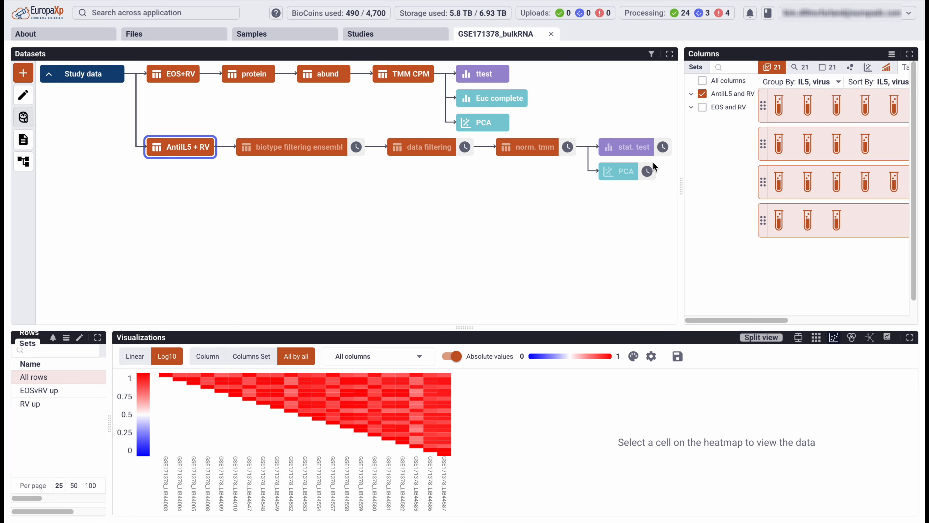